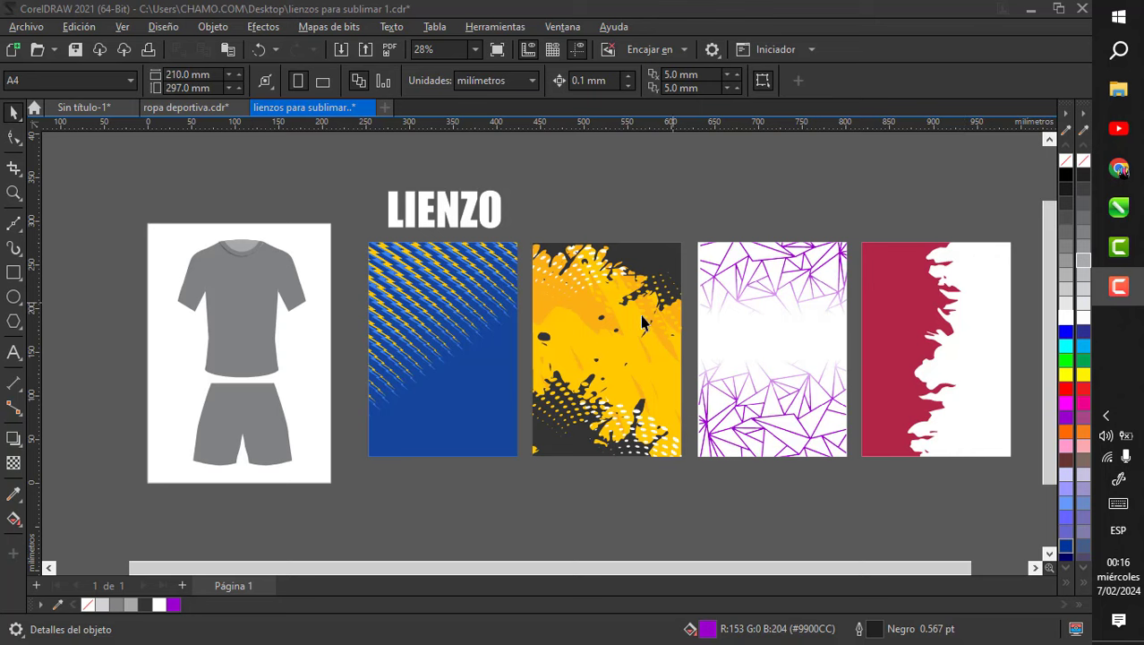
- Examine the four sublimation canvas designs beside the grey shirt and shorts template
scroll(707, 358, up, 2)
scroll(453, 366, down, 1)
scroll(455, 365, down, 1)
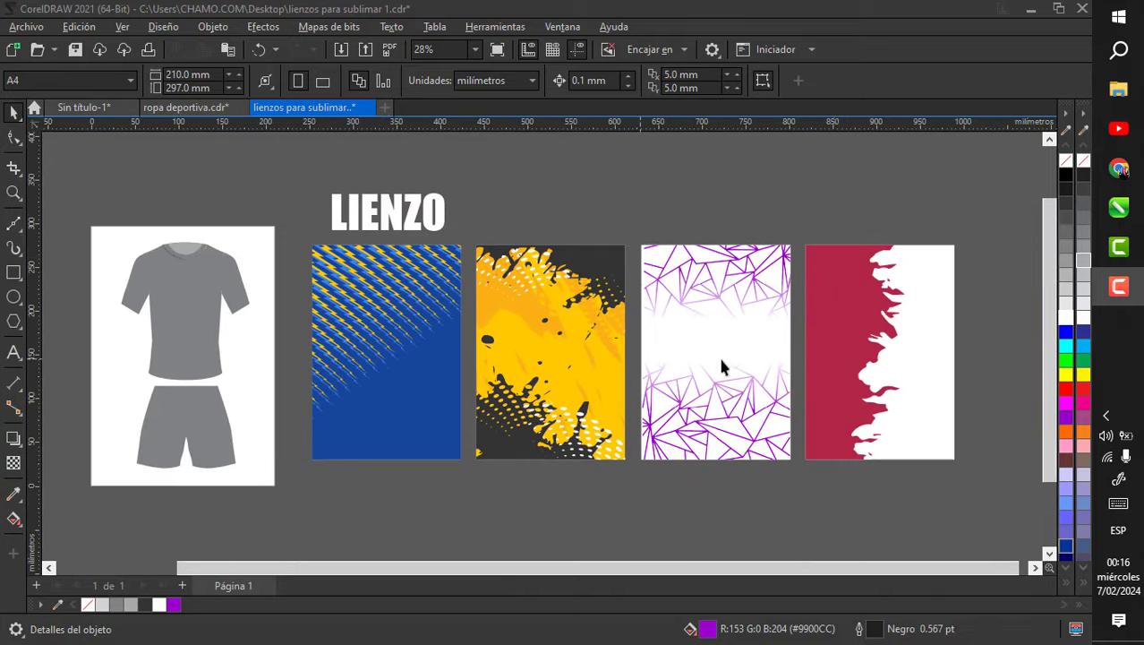
scroll(851, 358, up, 2)
scroll(867, 337, up, 1)
scroll(858, 285, up, 1)
scroll(857, 282, down, 2)
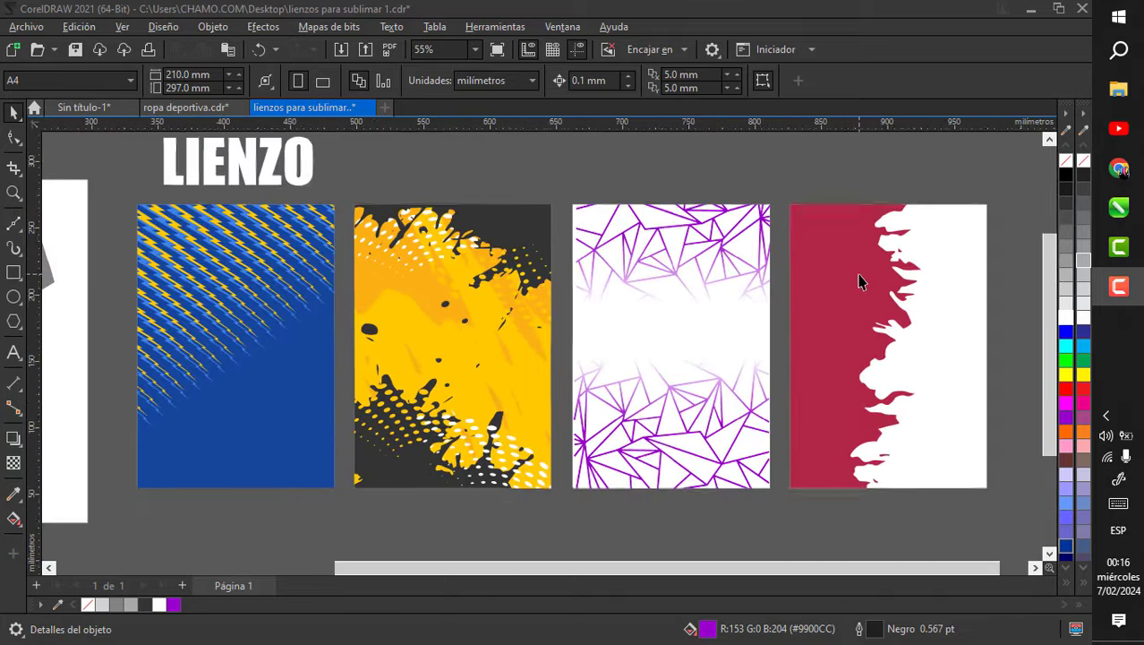
scroll(858, 282, up, 1)
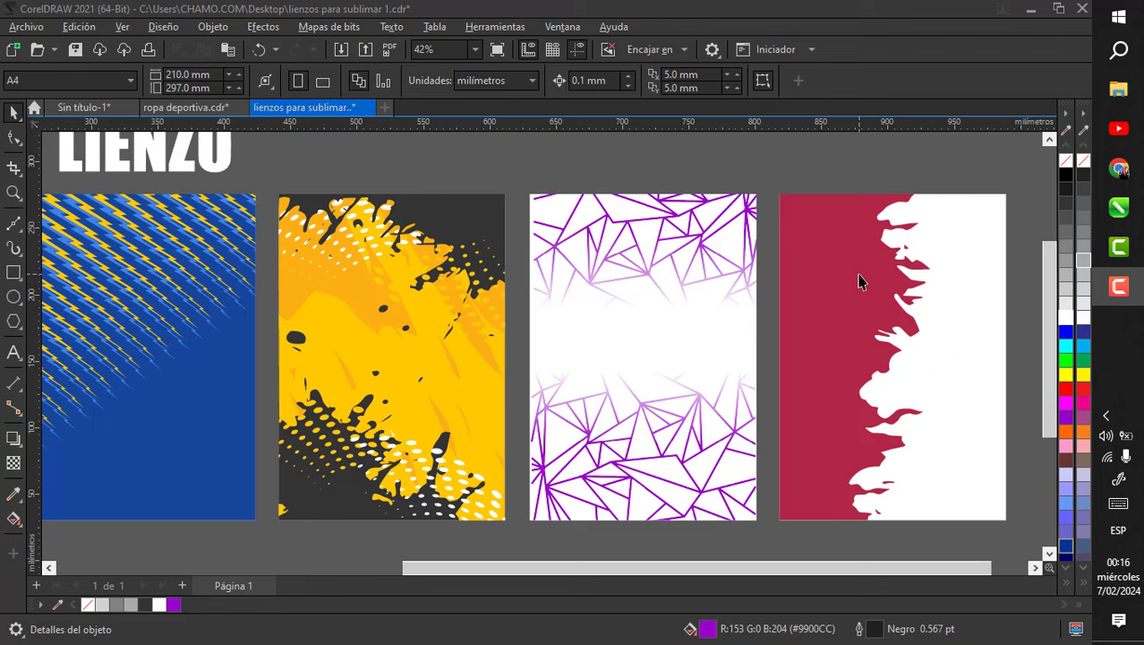
scroll(858, 282, down, 1)
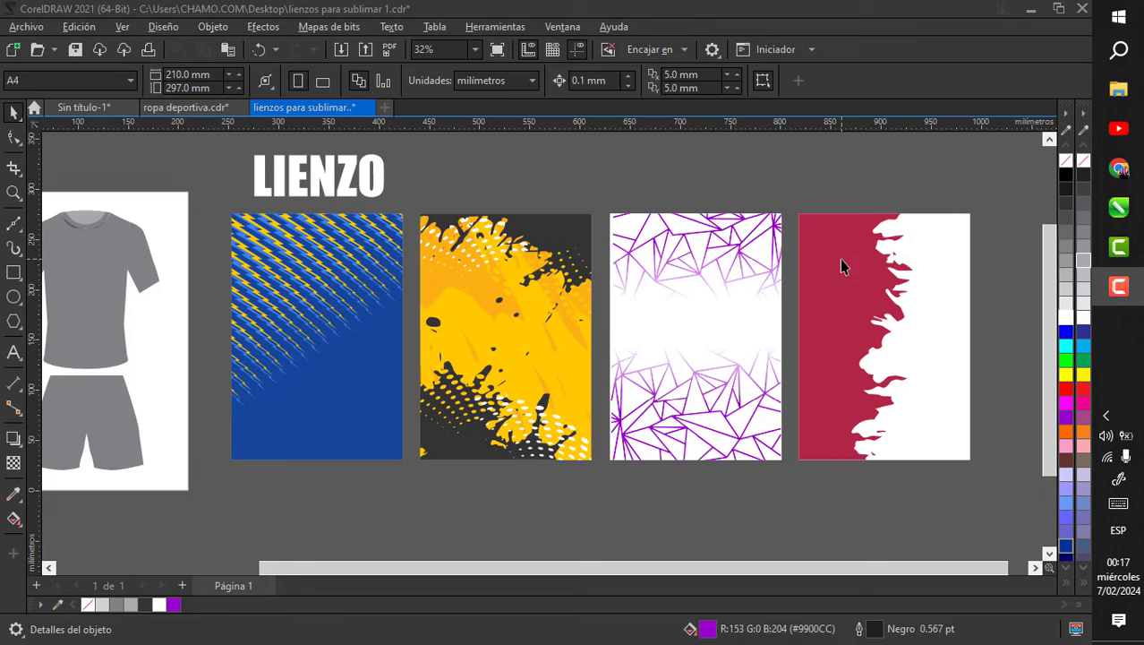
scroll(881, 324, up, 2)
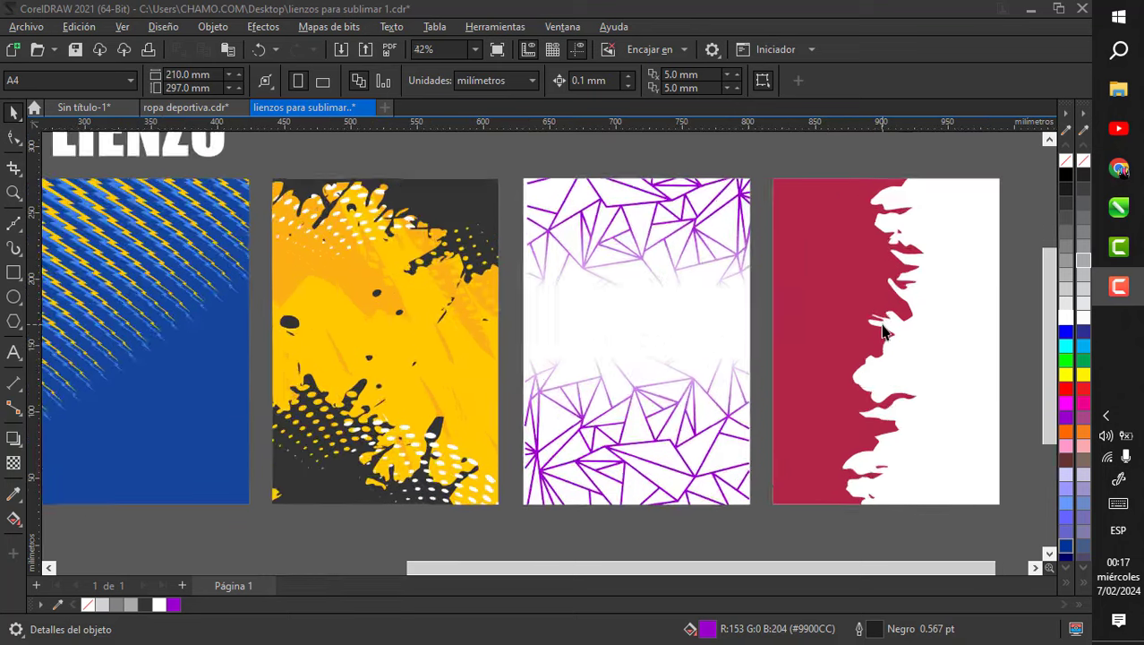
scroll(881, 324, down, 3)
scroll(460, 339, up, 2)
scroll(439, 281, up, 4)
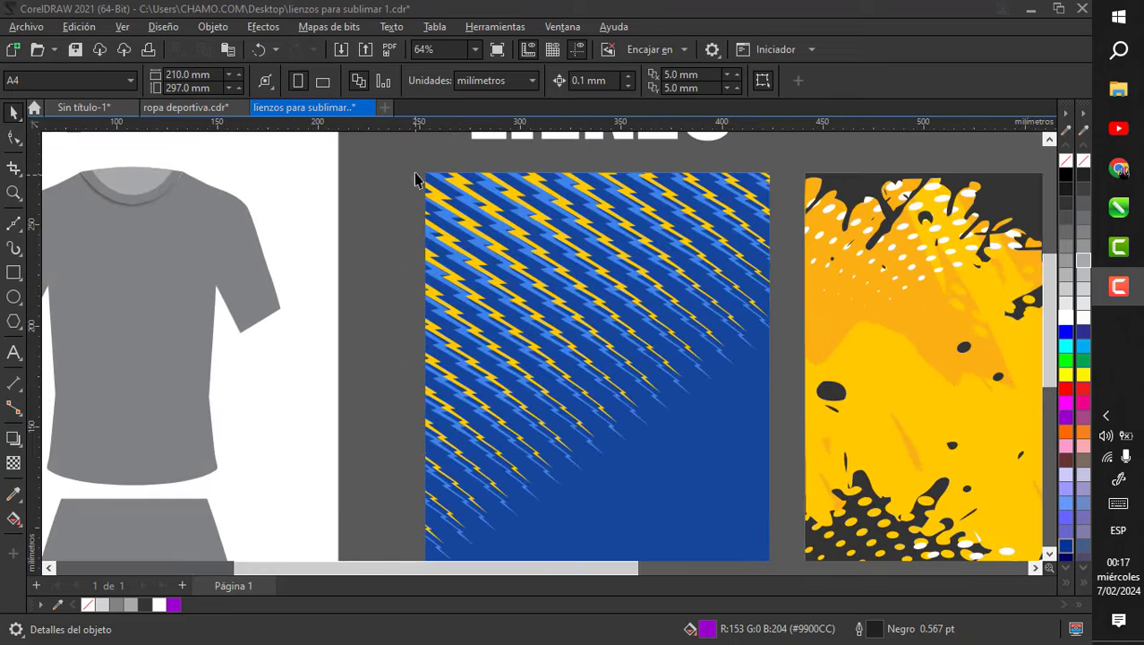
scroll(769, 184, down, 4)
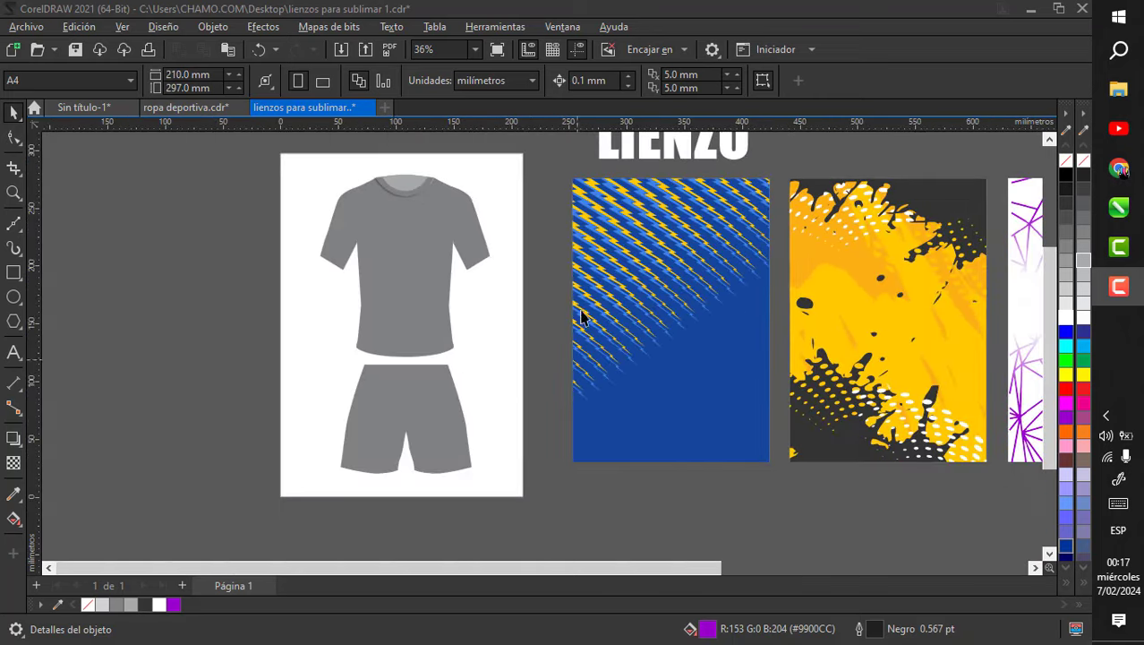
scroll(580, 314, up, 3)
scroll(557, 264, down, 4)
scroll(680, 216, up, 2)
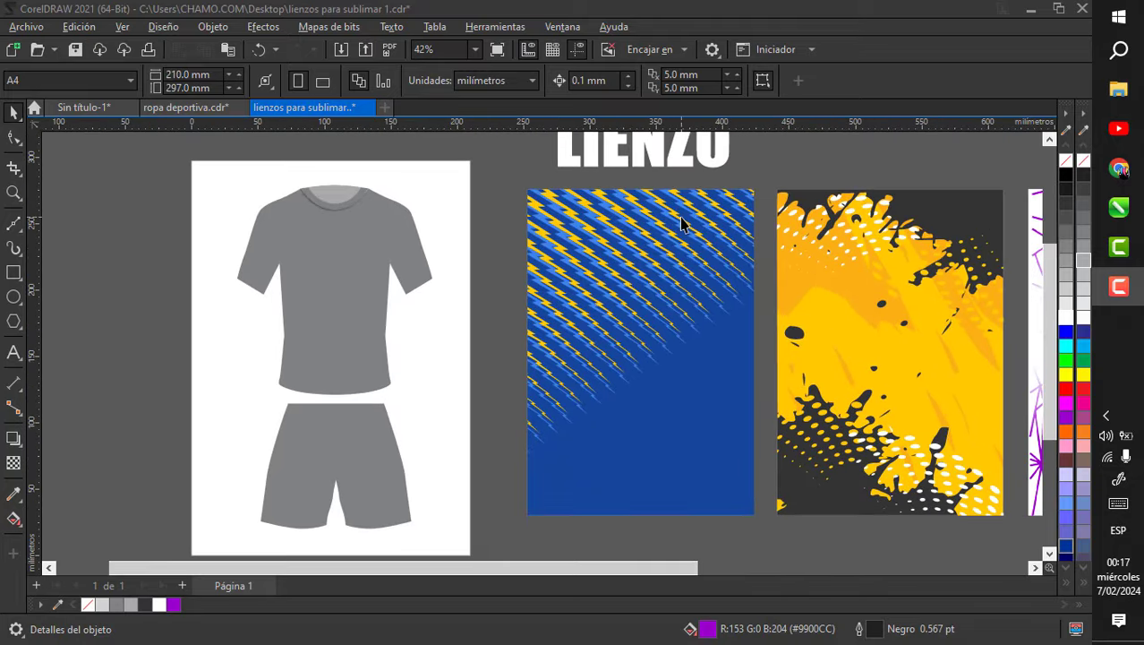
scroll(679, 220, up, 1)
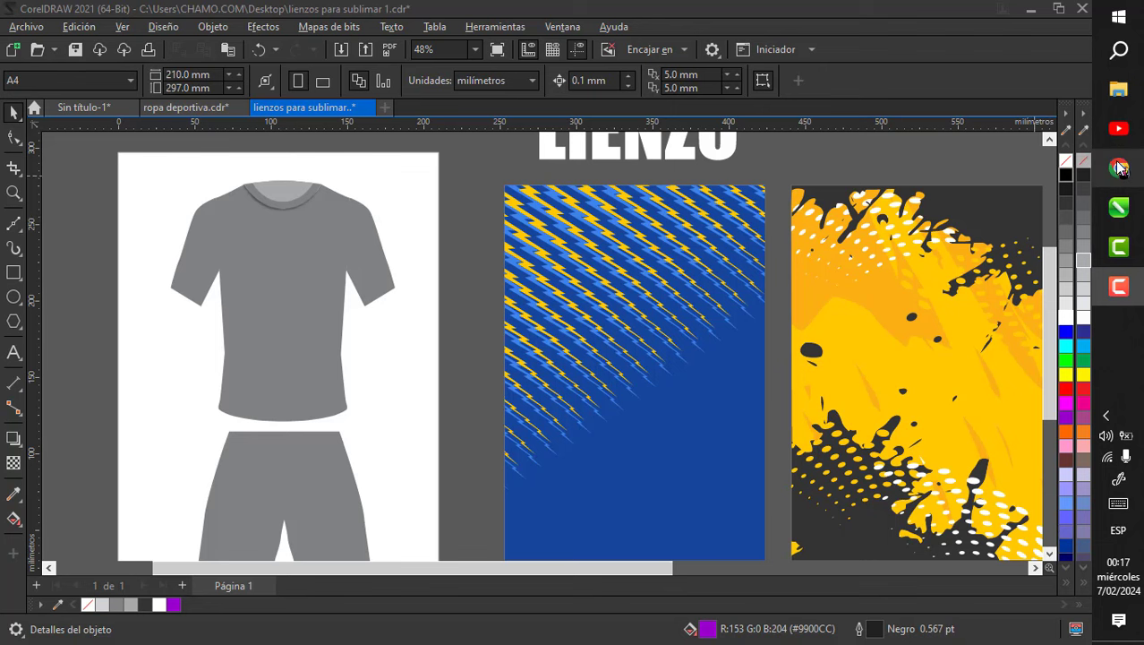
- Switch to Chrome to view the YouTube class on sublimated sports polos, and return to CorelDRAW
click(1119, 167)
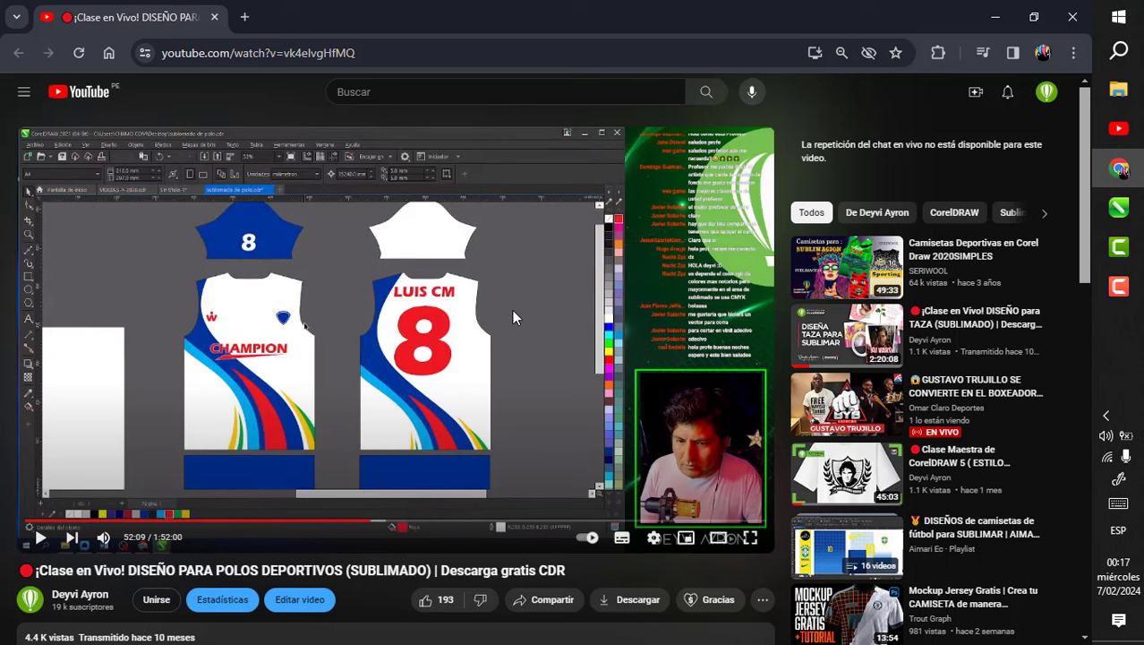
click(995, 16)
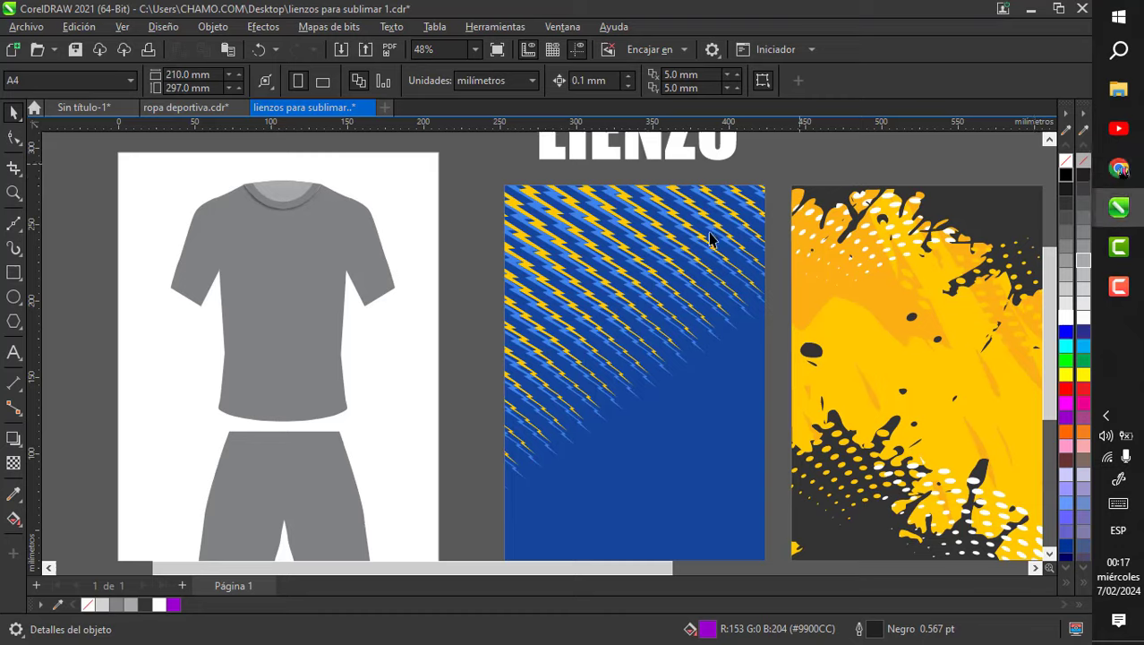
- Compare the pattern details of the blue lightning, yellow splash, purple line and red splash canvases
scroll(613, 294, down, 4)
scroll(636, 287, up, 5)
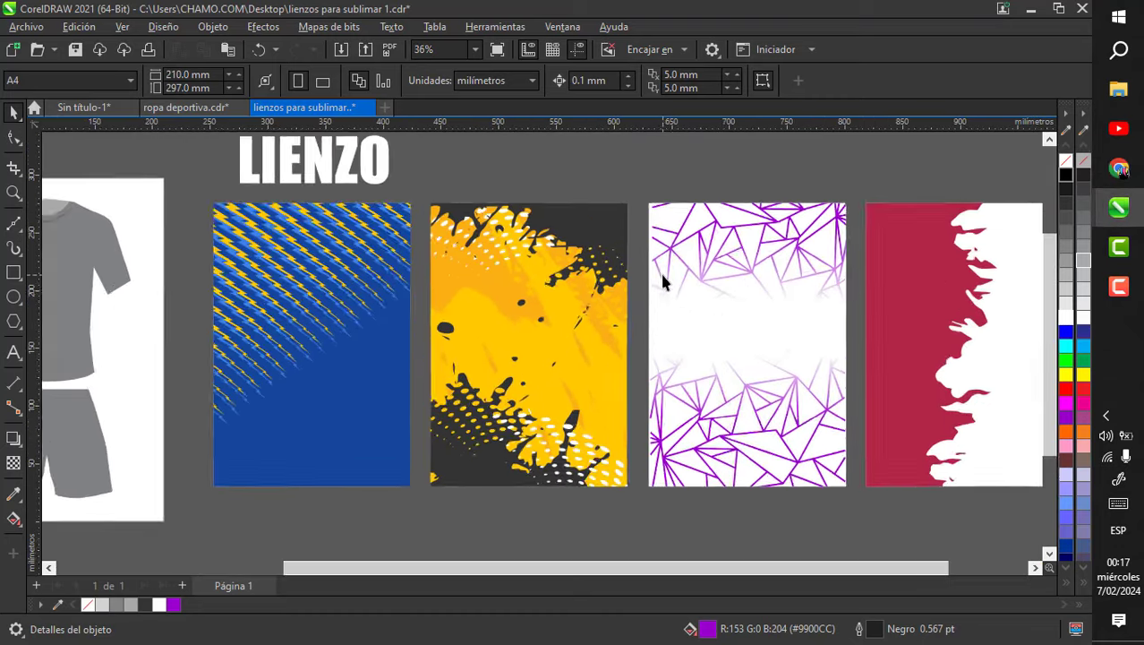
scroll(582, 274, down, 1)
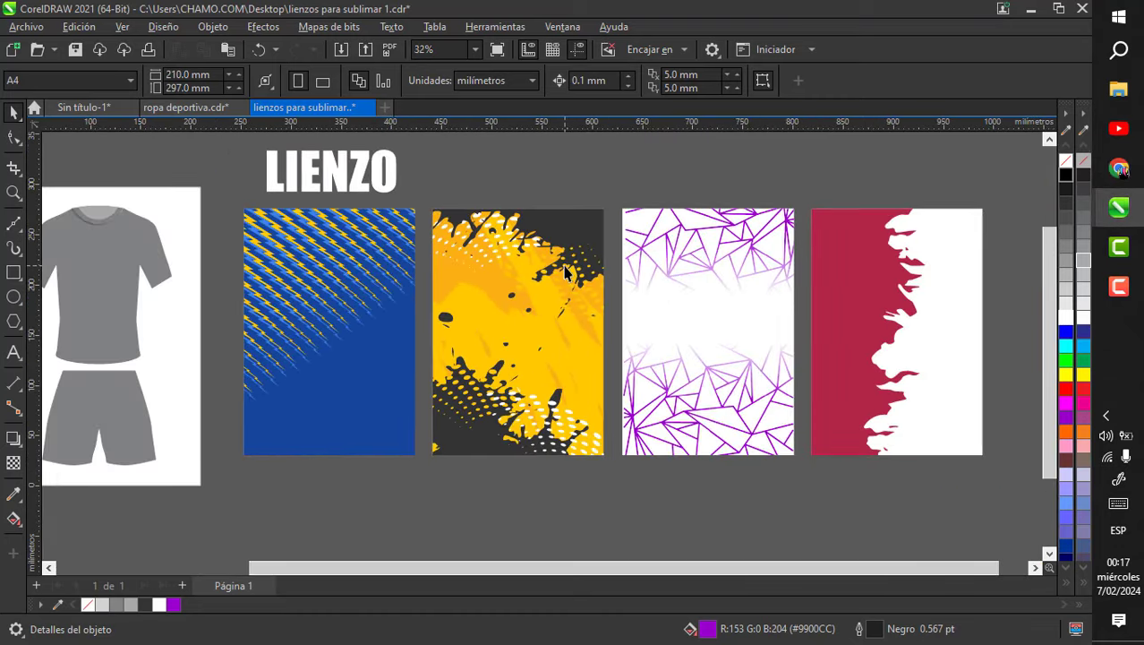
scroll(564, 273, up, 2)
scroll(573, 259, down, 1)
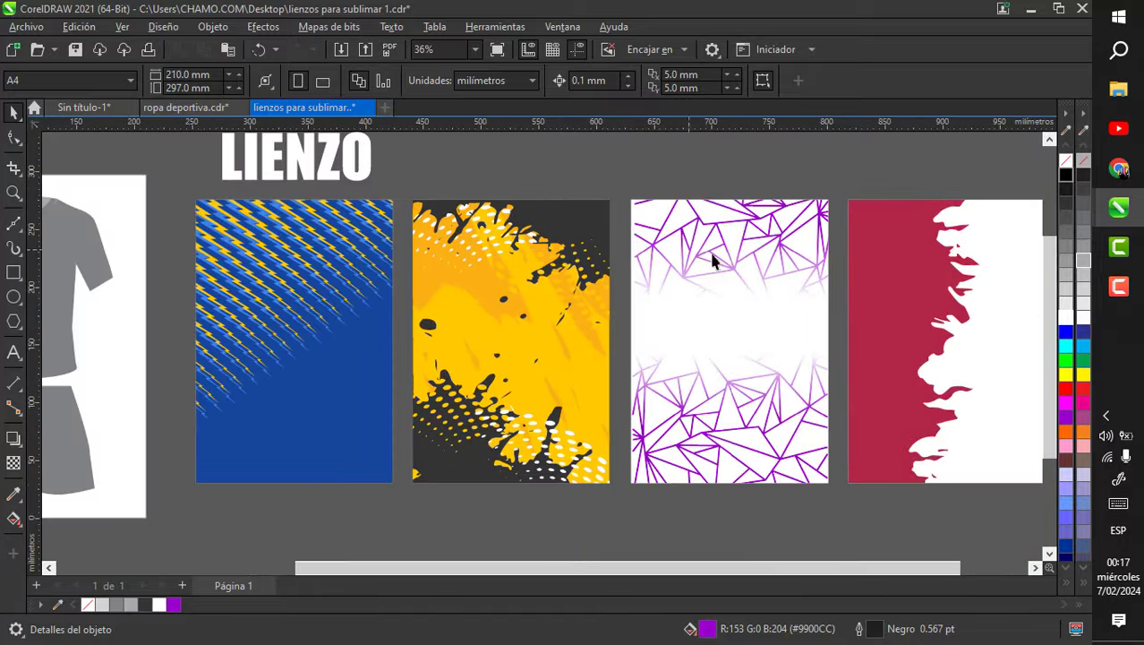
scroll(770, 262, up, 1)
scroll(761, 245, down, 1)
scroll(358, 281, up, 1)
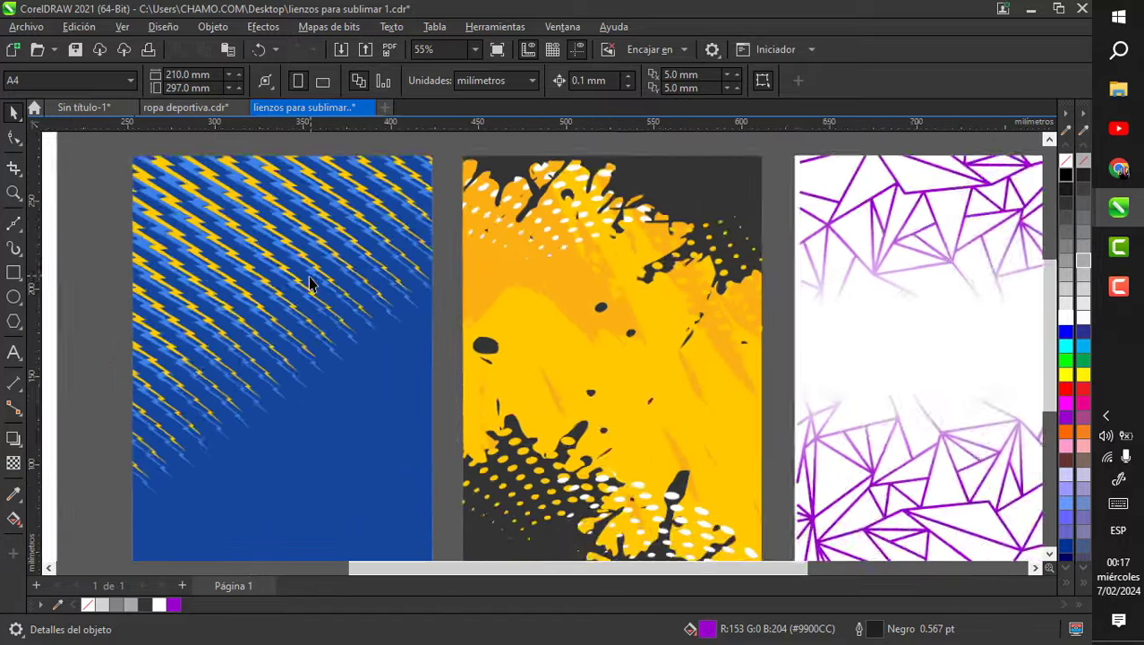
scroll(667, 260, down, 1)
scroll(667, 260, down, 1)
scroll(685, 264, up, 1)
scroll(667, 336, up, 1)
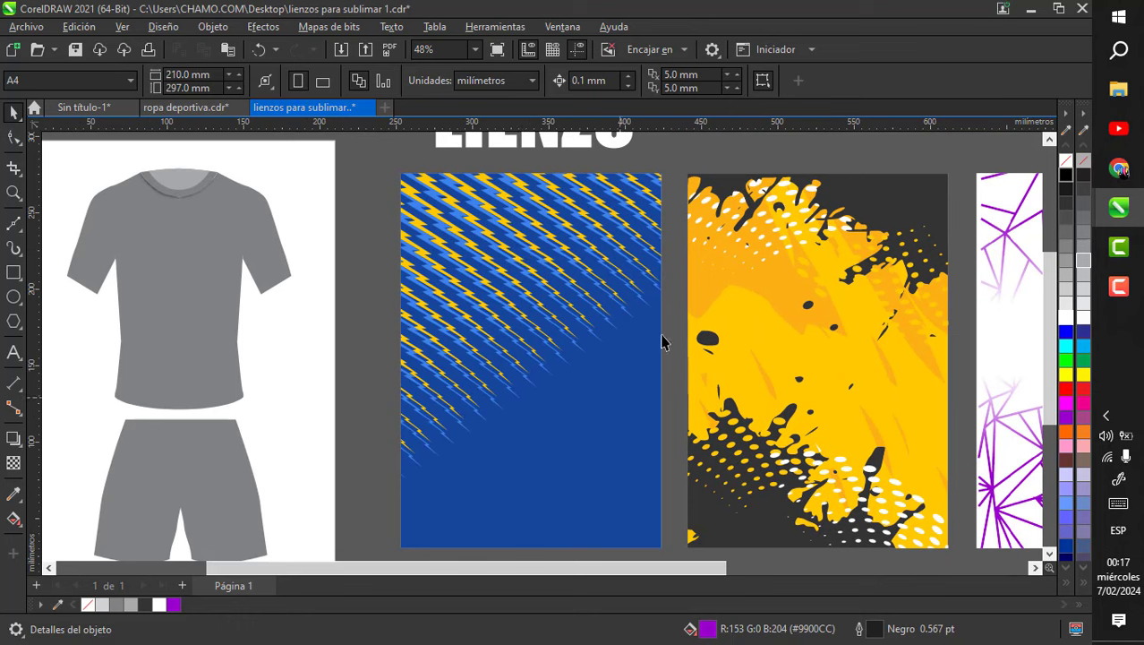
- Examine the grey shirt and shorts shapes on the A4 page
scroll(640, 292, down, 2)
scroll(255, 299, left, 2)
scroll(577, 253, up, 2)
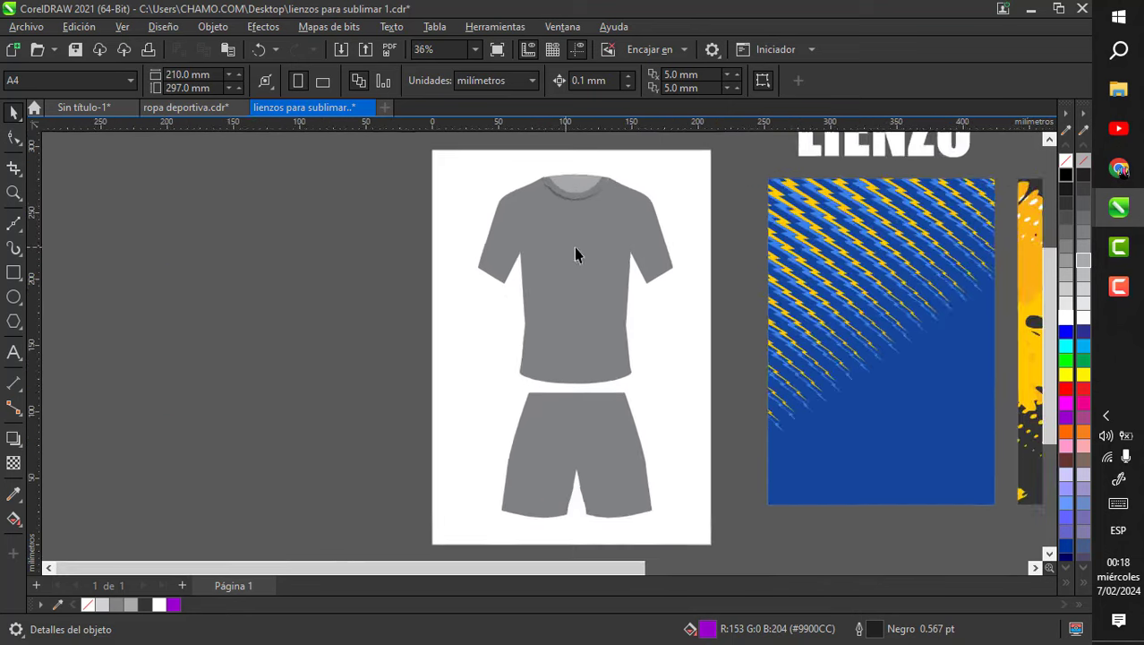
scroll(622, 224, up, 1)
scroll(627, 259, up, 1)
scroll(555, 430, down, 2)
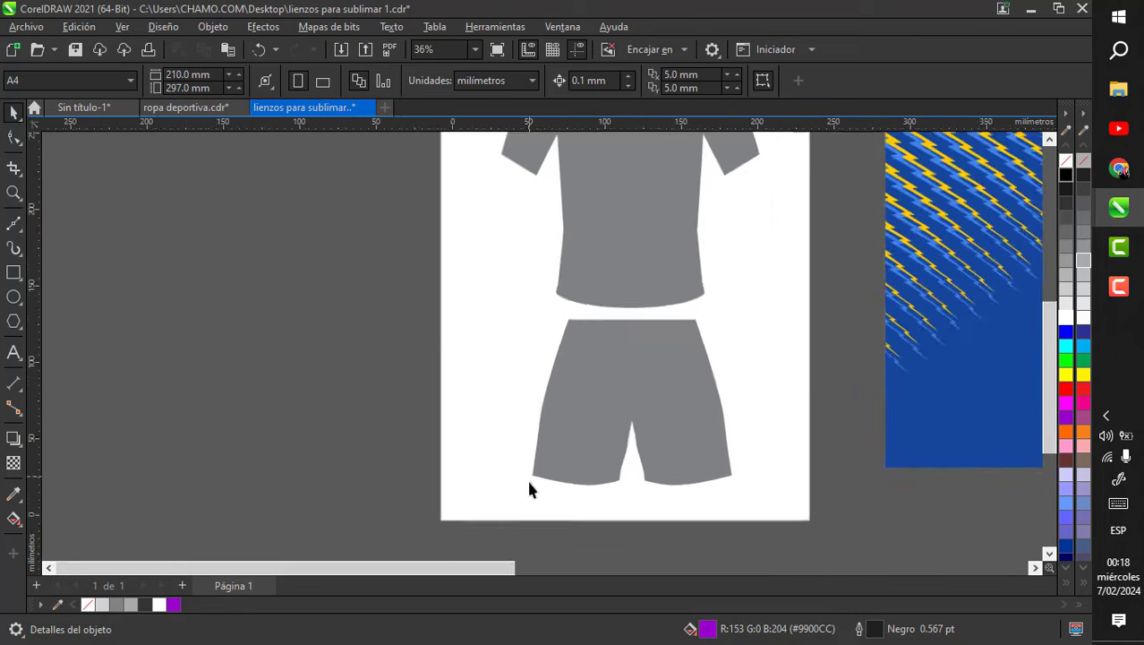
scroll(603, 383, up, 1)
scroll(606, 380, down, 1)
scroll(606, 381, down, 3)
scroll(662, 204, down, 1)
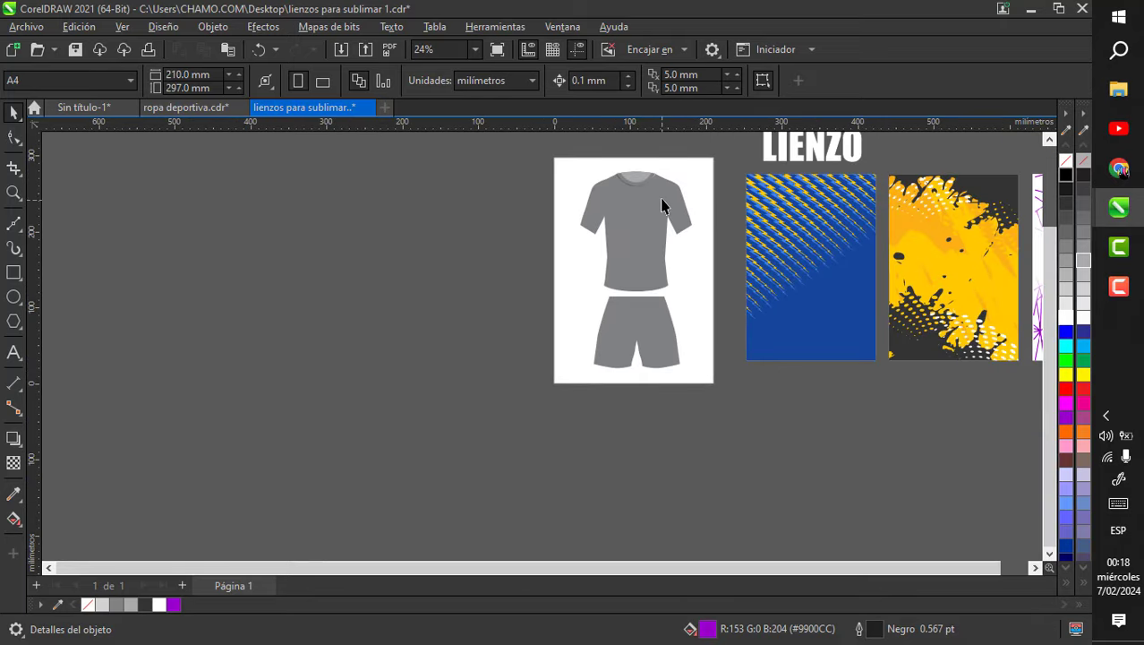
scroll(662, 206, up, 2)
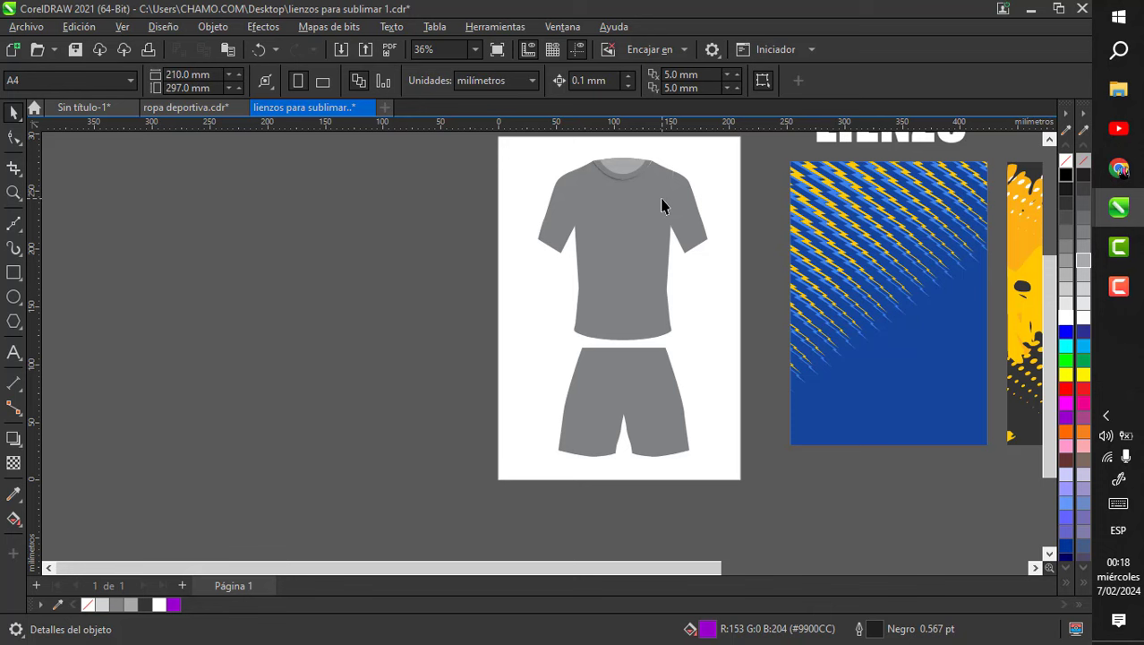
- Place a copy of the blue lightning canvas in the empty area left of the A4 template page
scroll(662, 219, down, 4)
scroll(782, 189, up, 4)
click(812, 222)
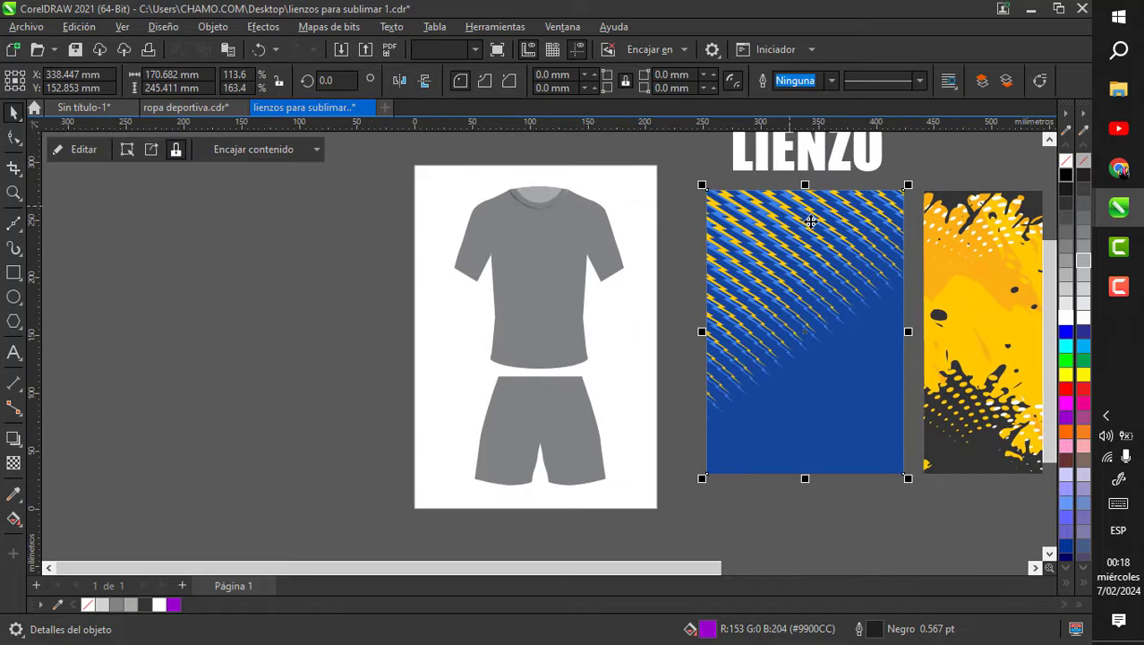
scroll(837, 225, down, 1)
scroll(837, 224, down, 2)
drag(842, 226, 582, 229)
scroll(586, 226, up, 1)
scroll(586, 227, up, 4)
click(651, 192)
scroll(759, 294, up, 2)
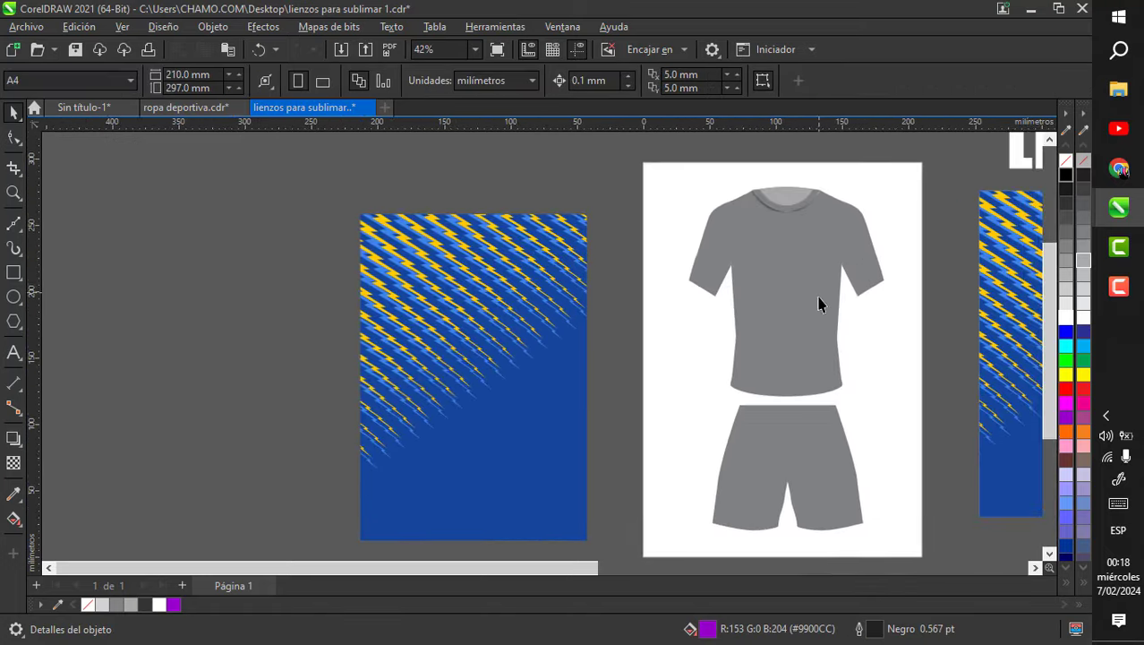
- Sample the canvas's dark blue with the Color Eyedropper and fill the shirt body, the shorts and the right-hand sleeve with it
click(13, 492)
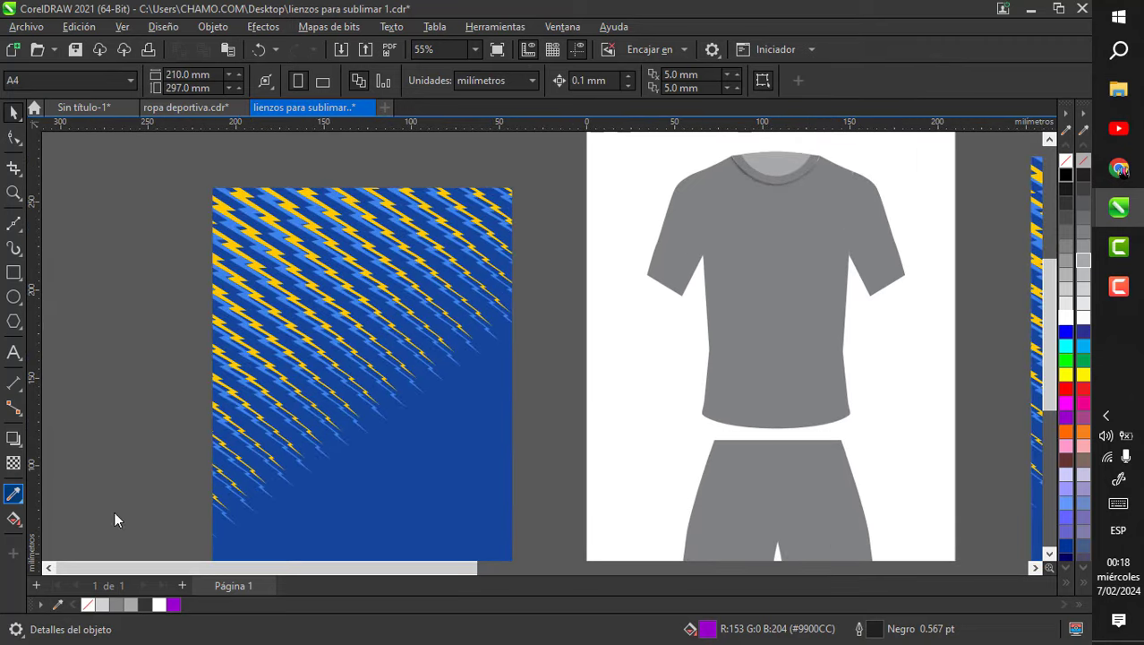
click(501, 477)
click(732, 346)
scroll(735, 305, down, 1)
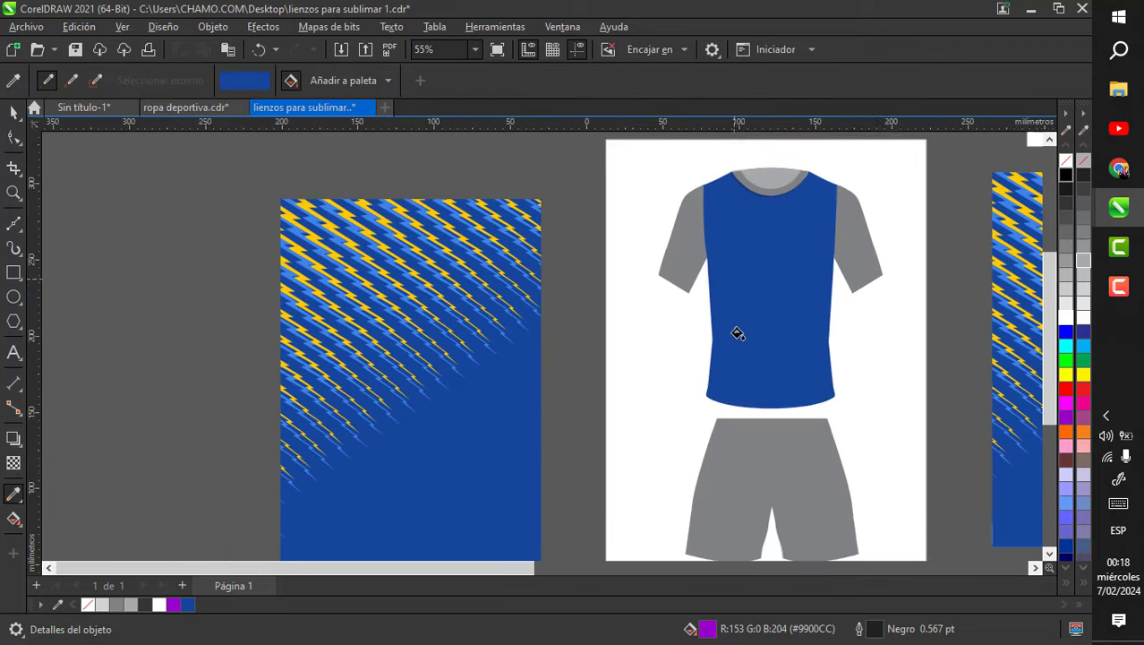
click(772, 486)
scroll(761, 287, right, 2)
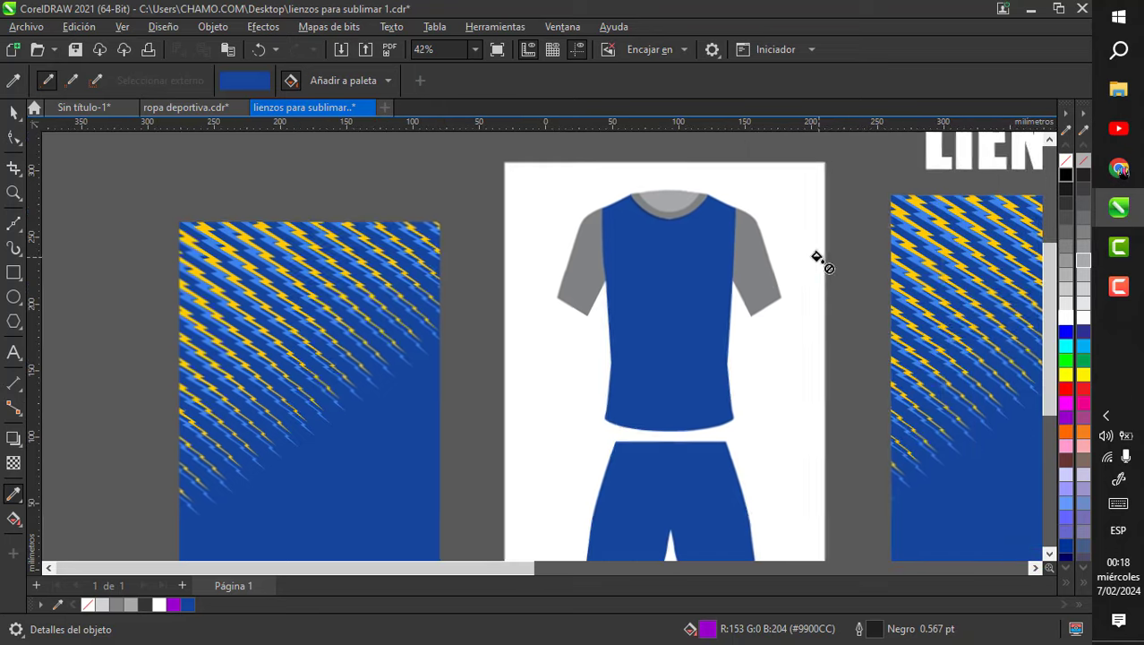
scroll(684, 235, up, 2)
click(793, 280)
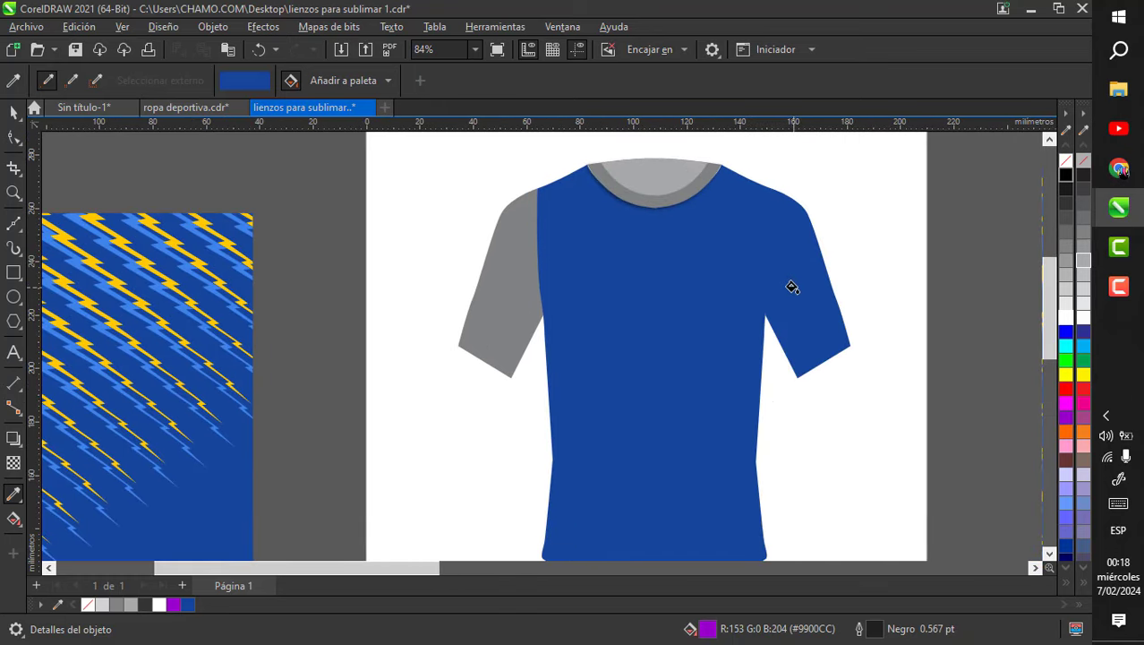
- Sample the yellow of the lightning bolts and fill the left-hand sleeve with it
scroll(752, 269, down, 2)
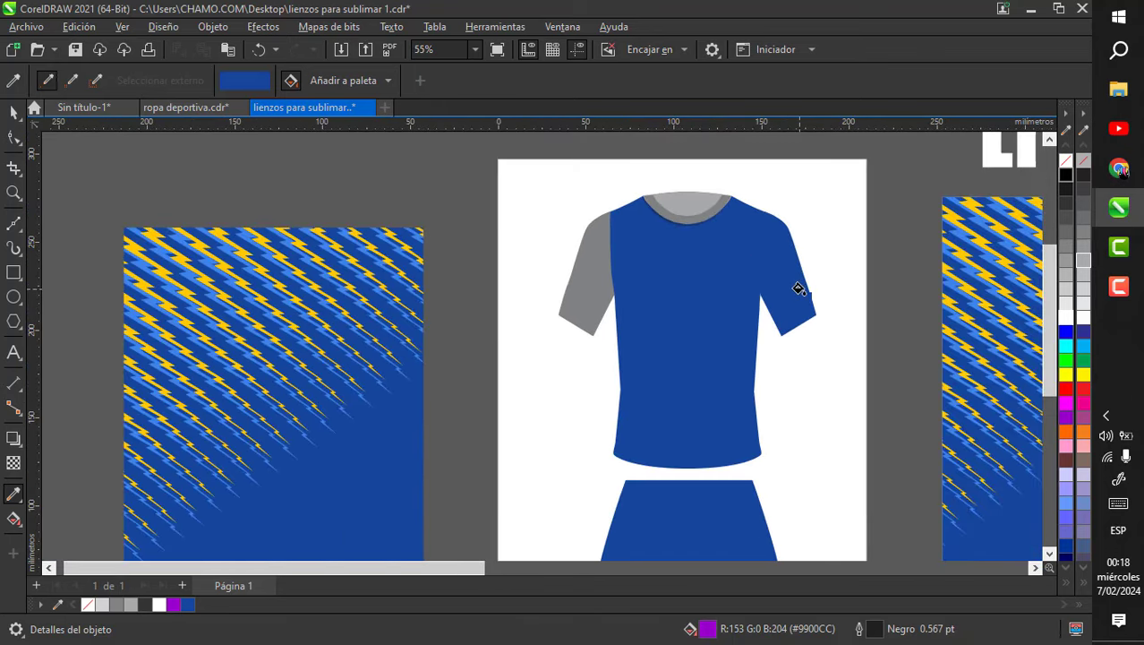
scroll(224, 255, up, 6)
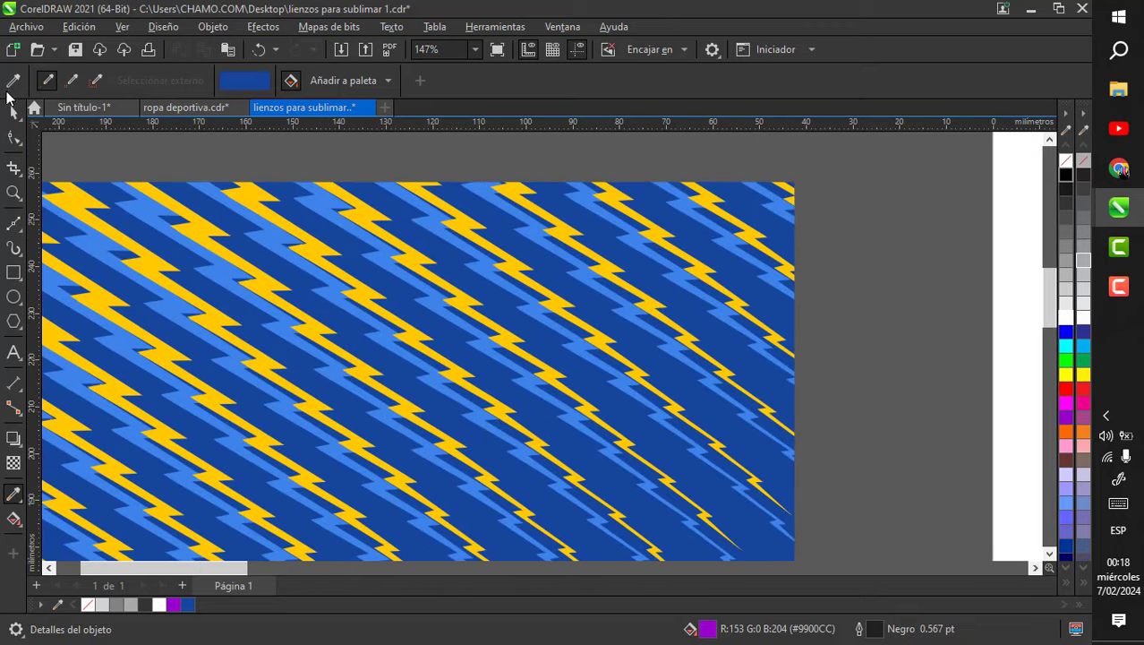
click(12, 81)
click(251, 207)
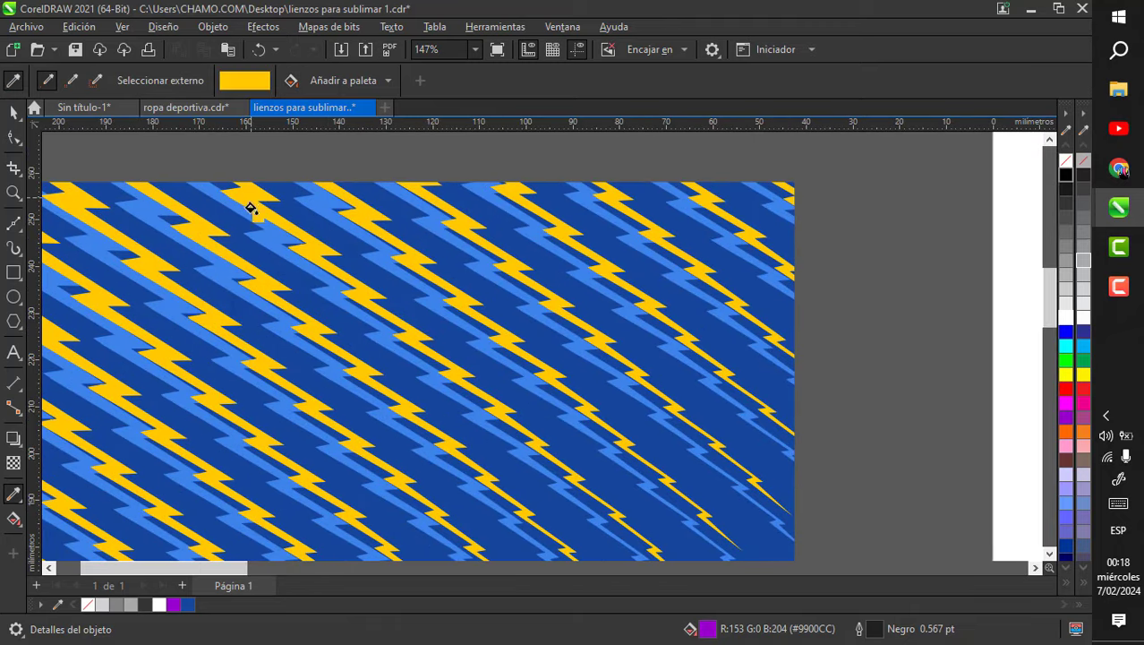
scroll(273, 215, down, 2)
scroll(811, 249, up, 1)
click(757, 296)
scroll(712, 299, down, 2)
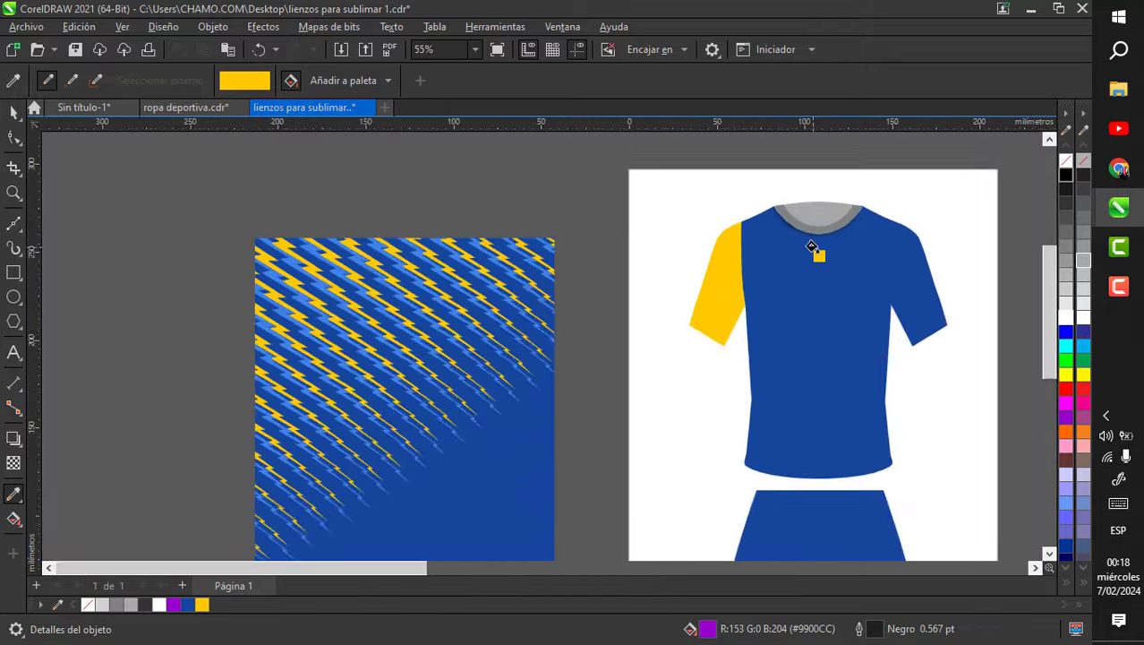
- Sample the shirt body's blue (C:100 M:85 Y:0 K:0) and fill the collar band and inner neck shape with it
scroll(811, 248, up, 5)
click(13, 81)
scroll(580, 283, down, 4)
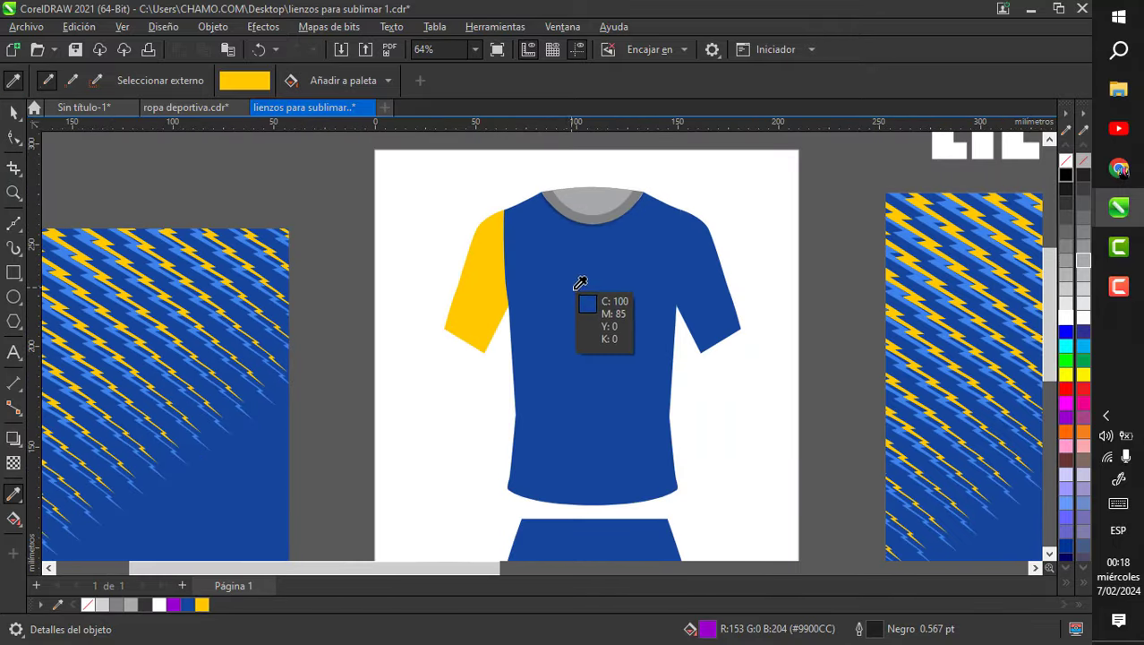
click(580, 283)
scroll(591, 214, up, 4)
click(608, 233)
scroll(610, 231, down, 1)
scroll(593, 199, down, 1)
scroll(596, 197, up, 3)
click(598, 224)
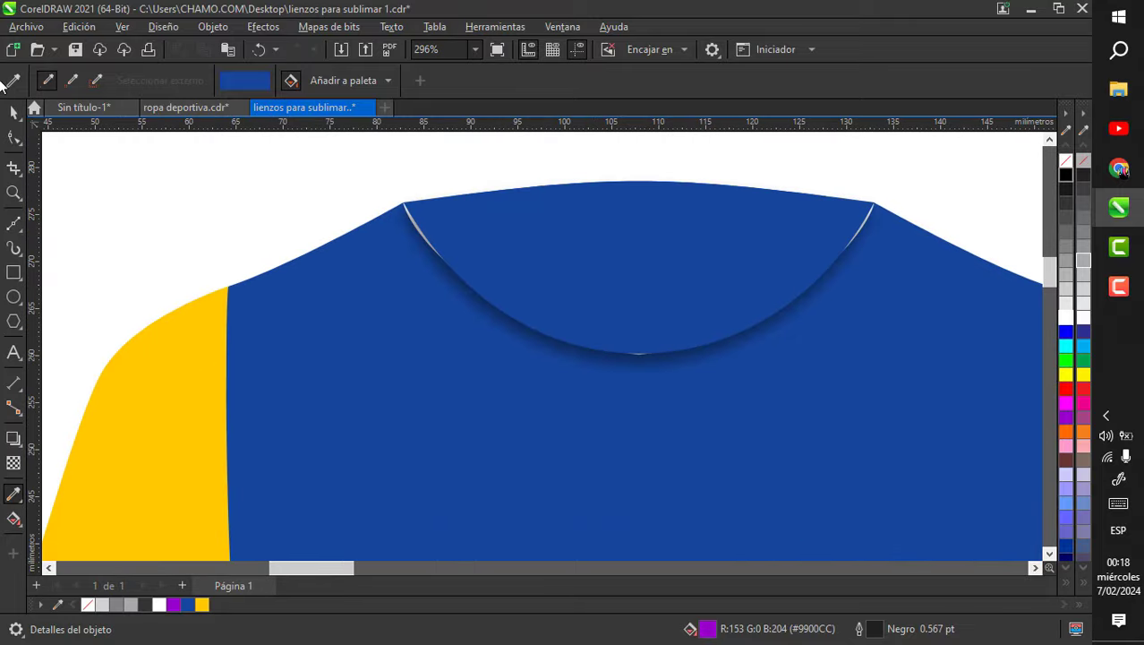
- Tint the inner neck shape with white until its fill is C:73 M:62 Y:0 K:0
click(14, 111)
click(707, 229)
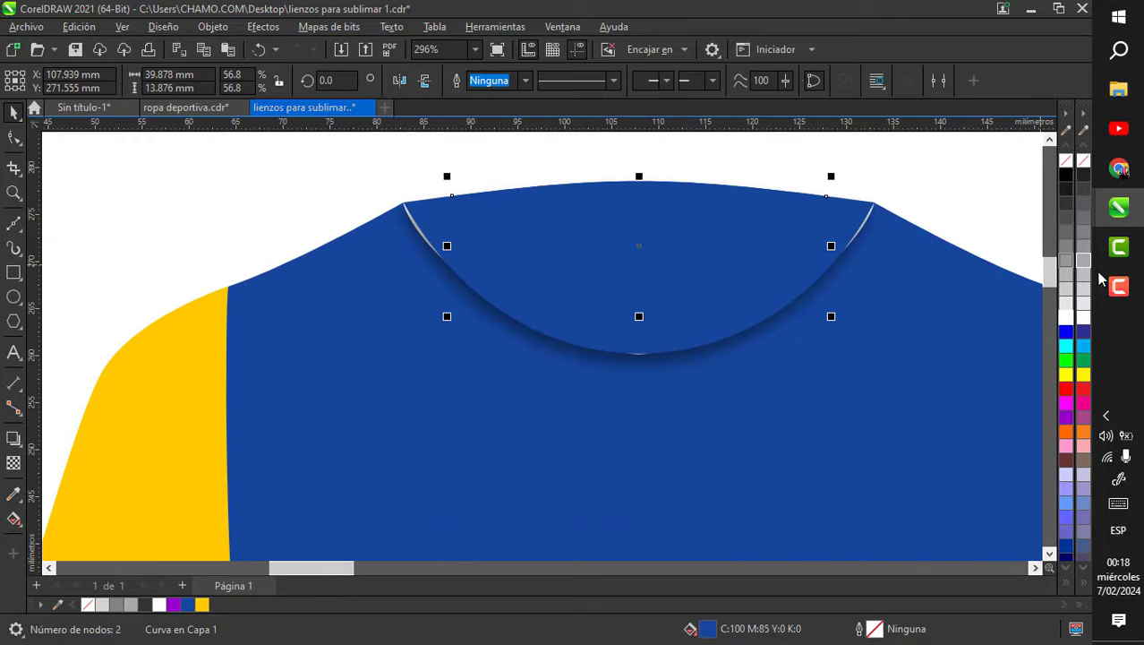
ctrl+click(1066, 320)
ctrl+click(1066, 320)
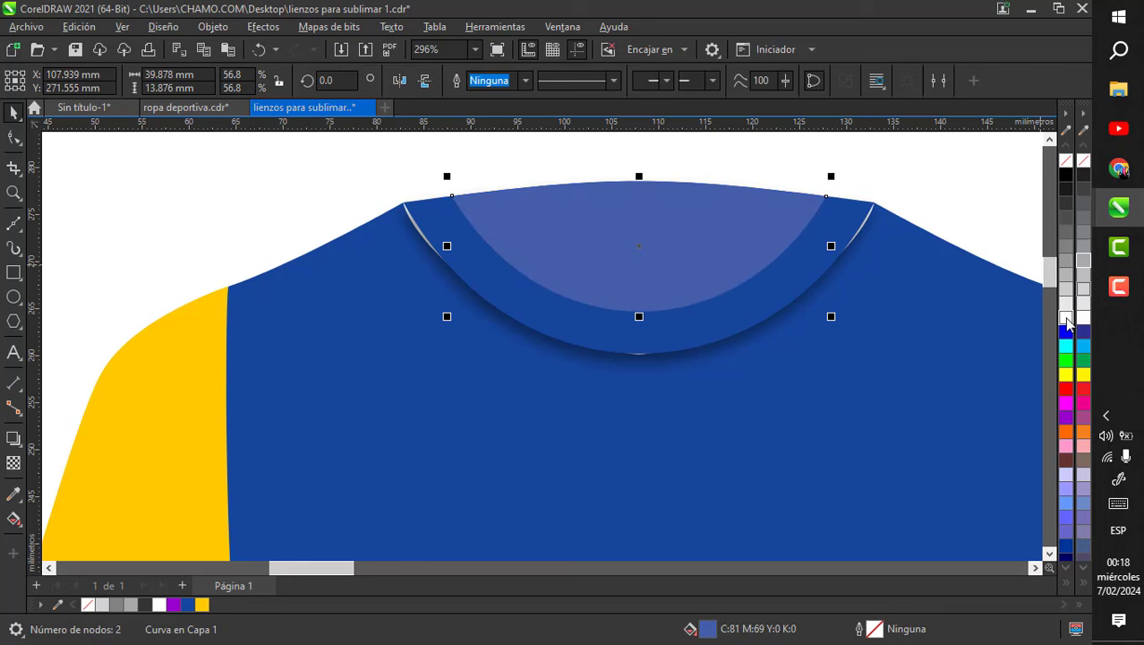
ctrl+click(1066, 321)
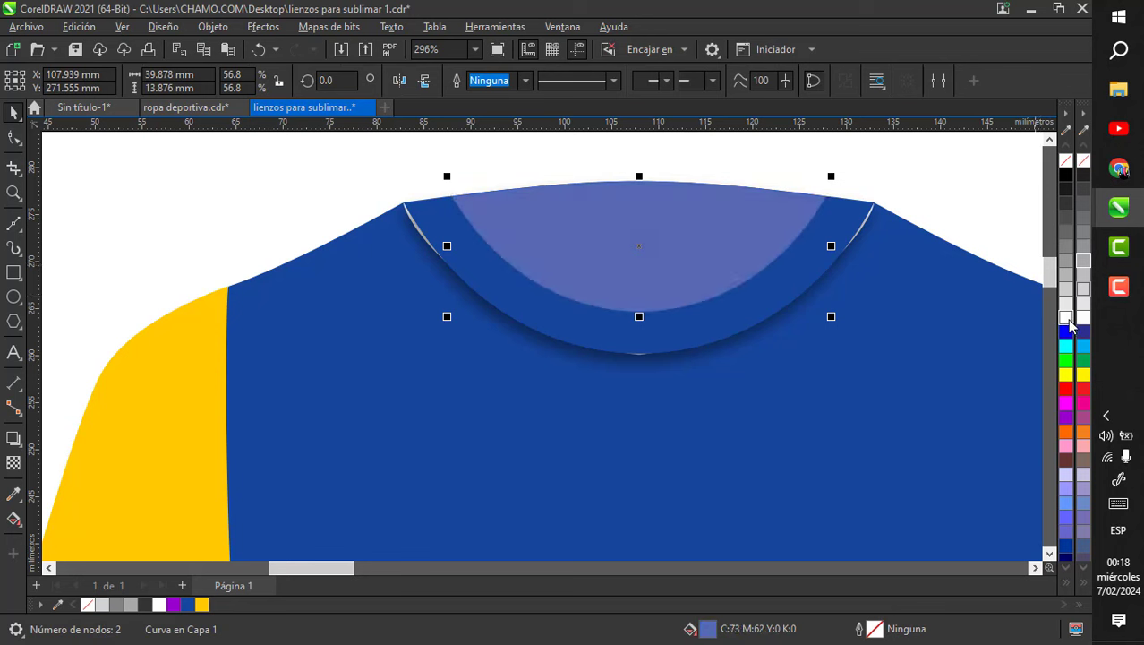
- Draw a closed curve about 12 mm wide and 90 mm tall over the shirt body's left-hand edge, from armpit to hem
click(881, 183)
scroll(791, 205, down, 5)
scroll(645, 243, down, 2)
scroll(705, 298, up, 1)
scroll(696, 421, down, 3)
scroll(696, 430, up, 1)
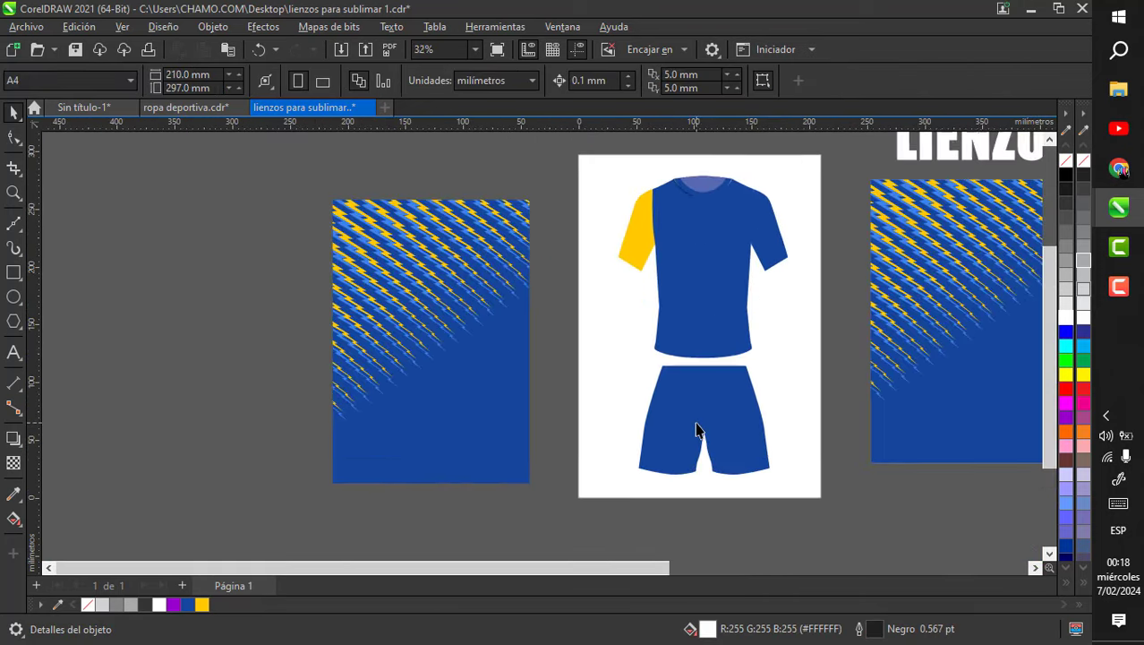
scroll(697, 428, up, 1)
scroll(664, 230, up, 2)
scroll(629, 268, up, 1)
scroll(628, 269, up, 1)
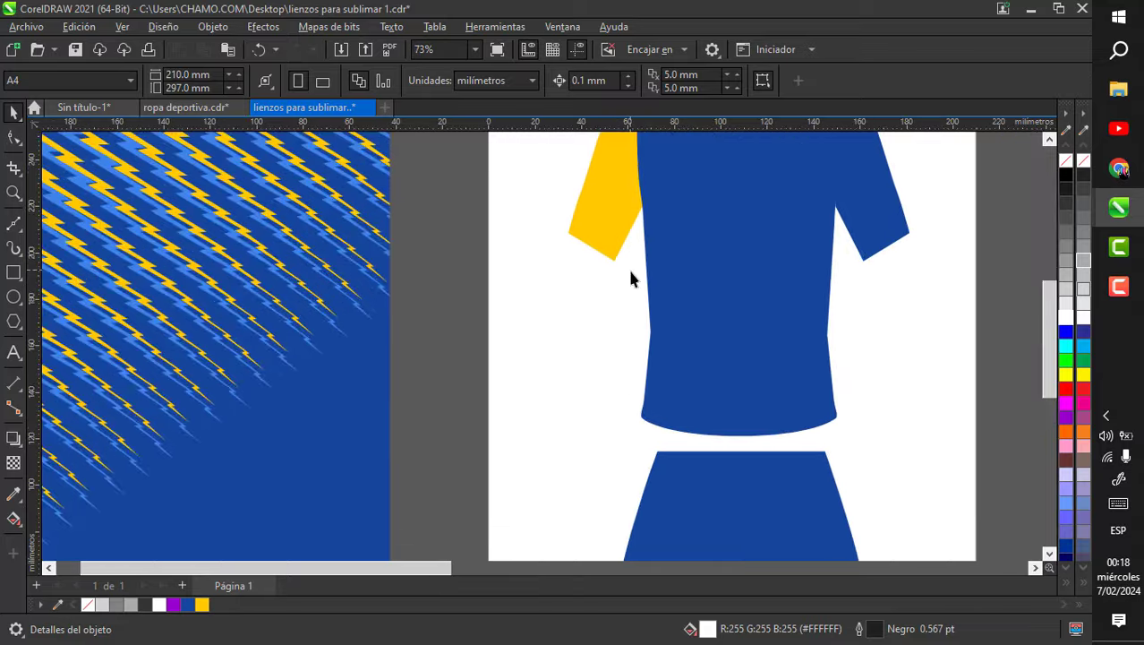
scroll(630, 279, up, 1)
click(14, 224)
scroll(643, 363, up, 1)
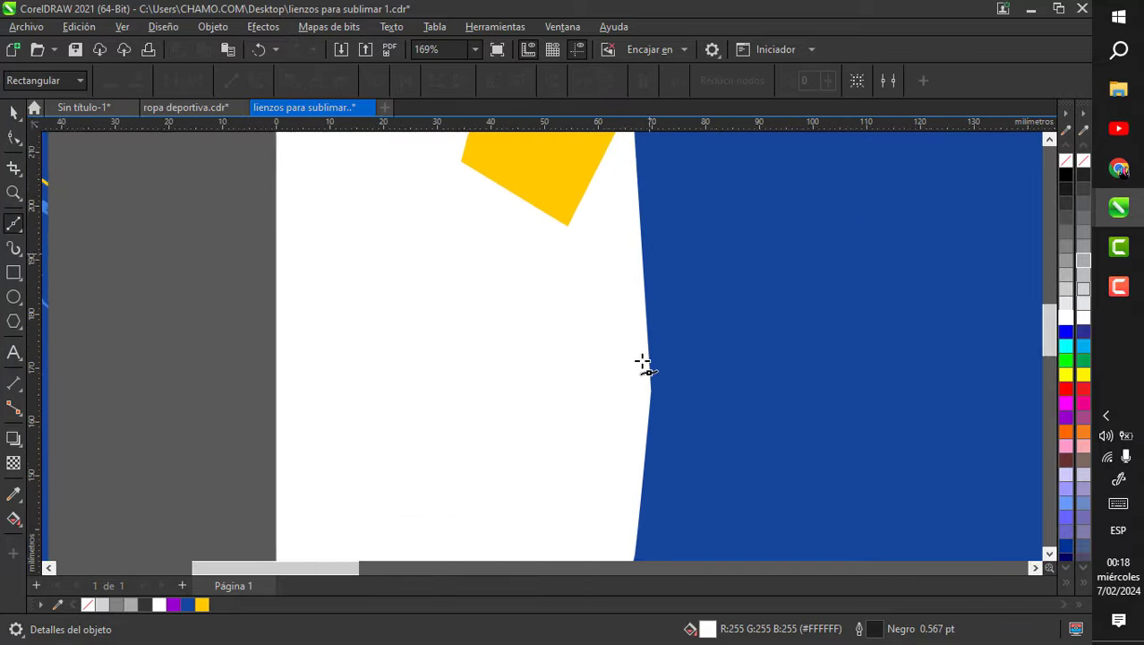
scroll(643, 362, down, 1)
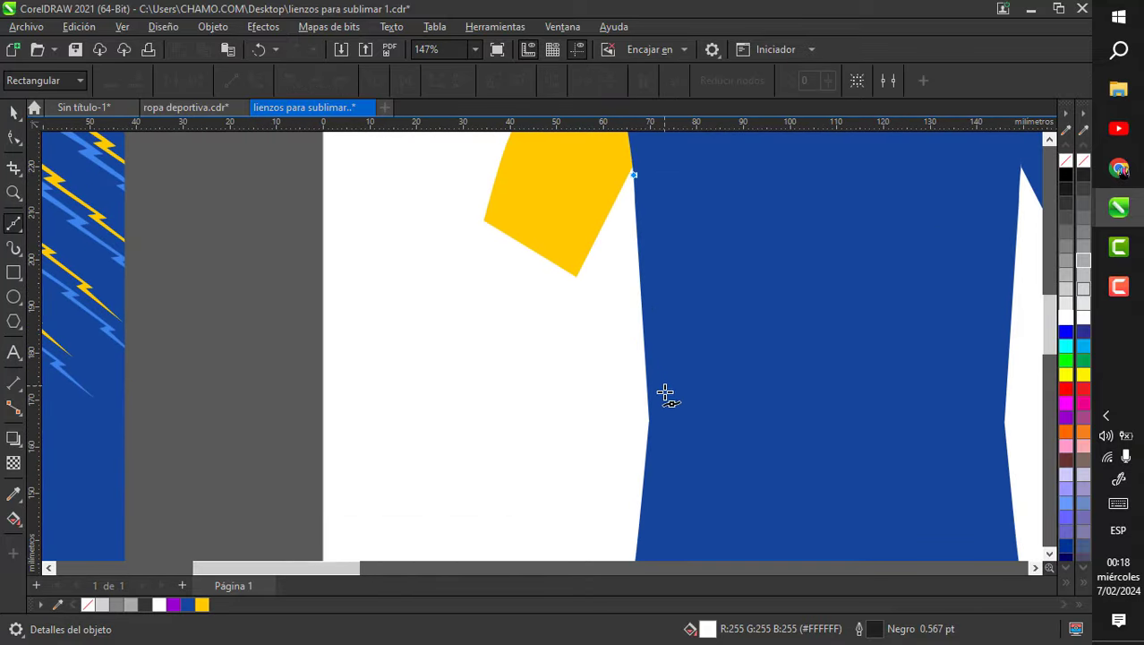
drag(664, 409, 667, 436)
scroll(700, 354, down, 1)
scroll(646, 537, up, 2)
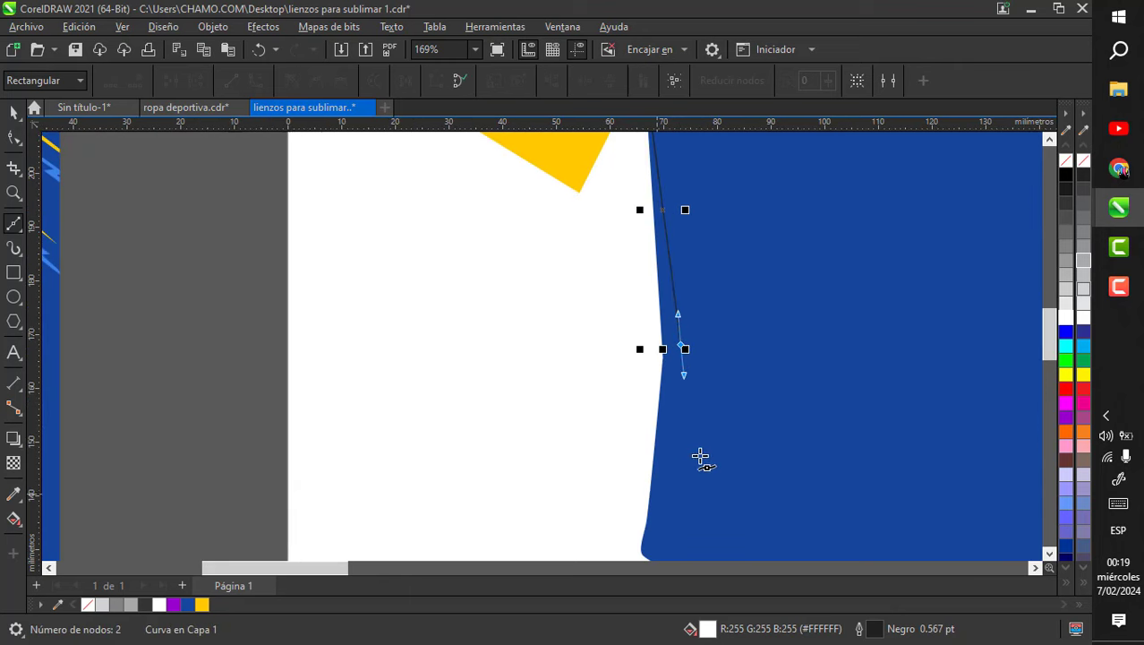
scroll(680, 470, down, 2)
scroll(689, 475, up, 3)
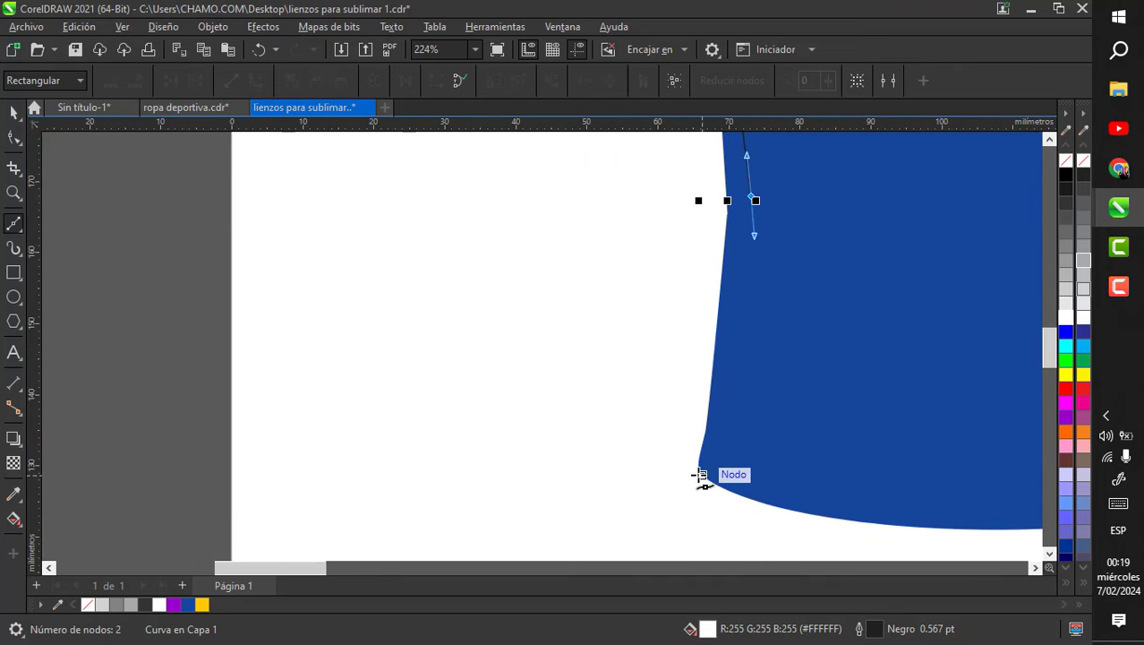
click(701, 475)
click(659, 478)
scroll(659, 478, down, 5)
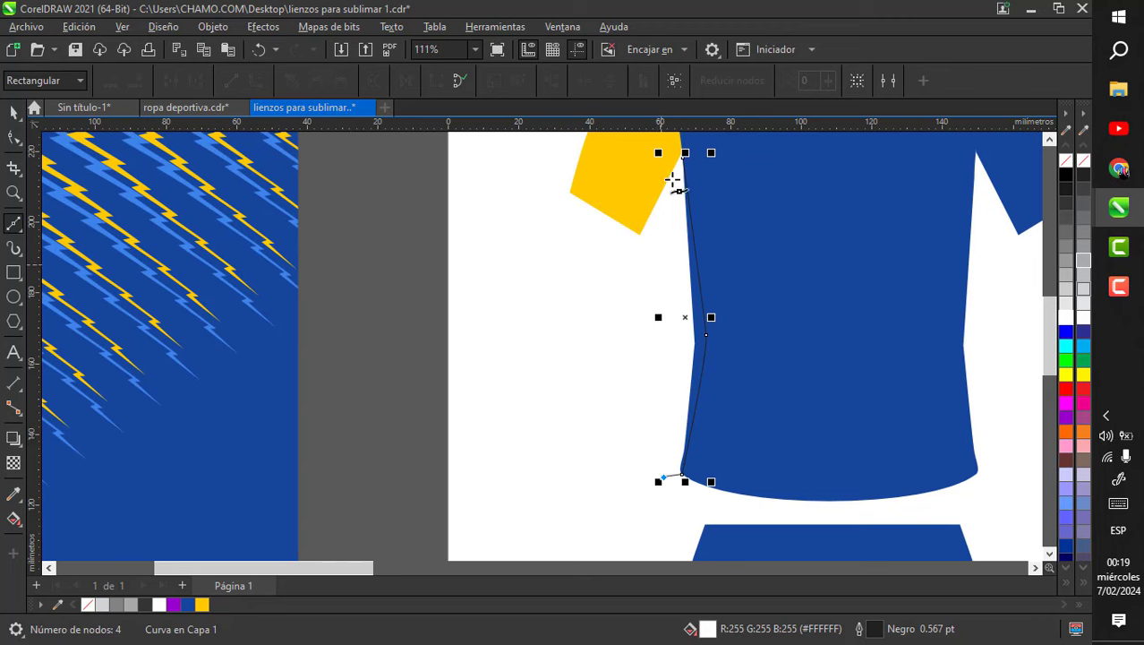
scroll(672, 183, up, 1)
click(686, 150)
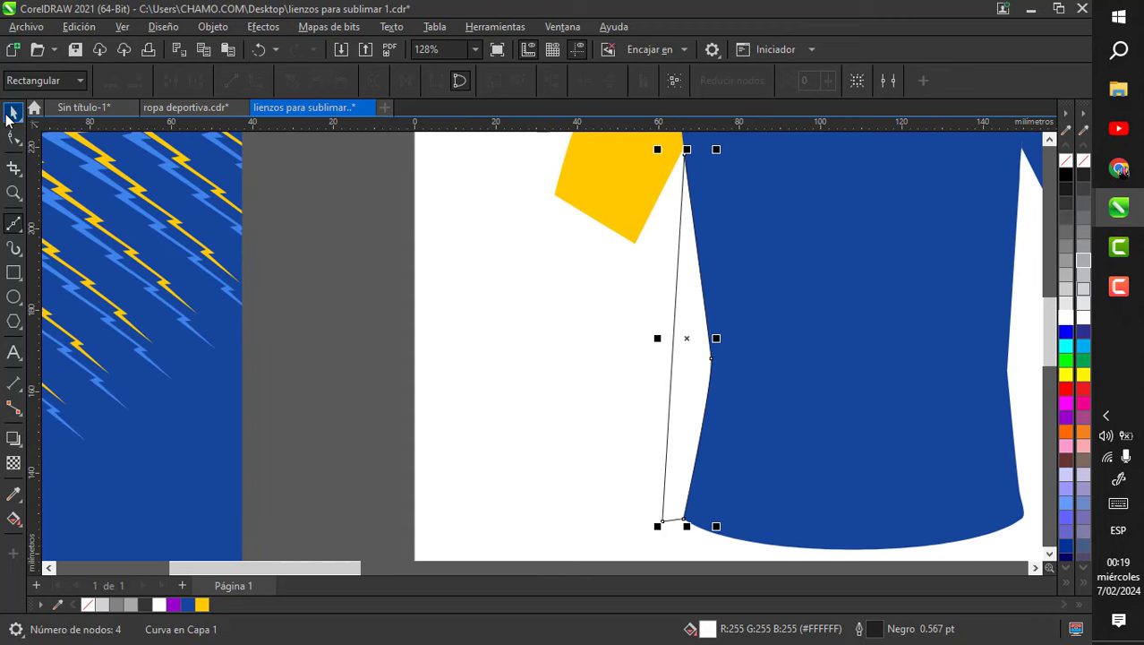
- Give the closed side shape a black outline and no fill
click(12, 114)
right_click(1066, 171)
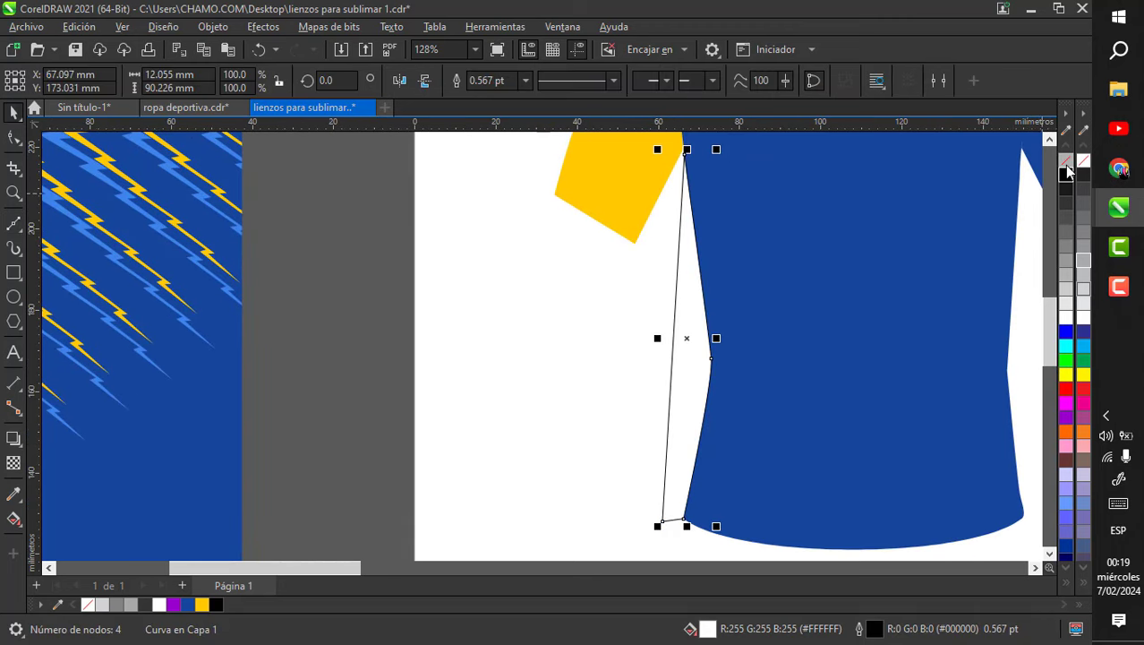
click(1066, 162)
scroll(563, 345, down, 4)
scroll(655, 337, up, 3)
- Intersect the side shape with the shirt body and delete the drawn outline, keeping only the overlapping piece
click(530, 355)
click(600, 348)
shift+click(698, 320)
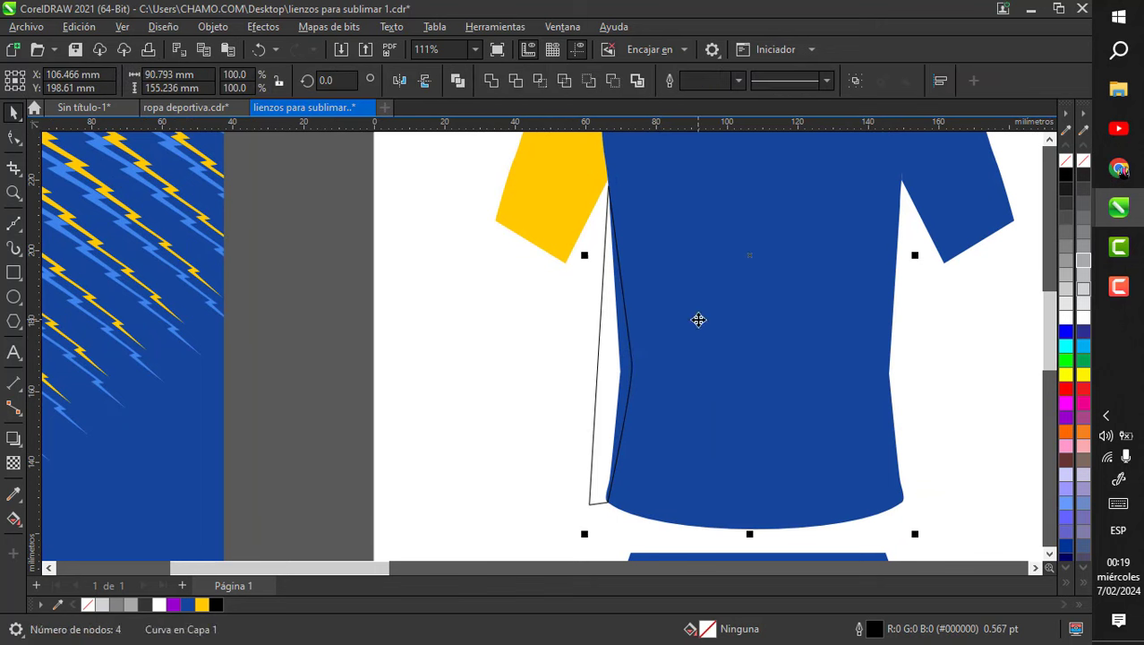
shift+click(607, 190)
click(541, 80)
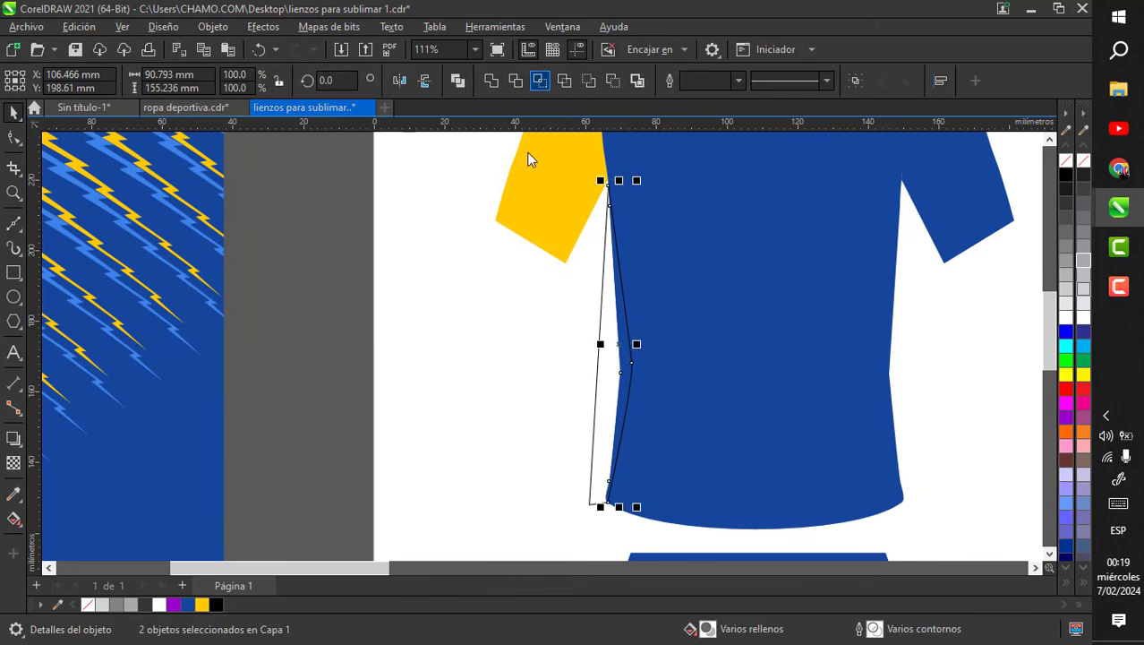
click(573, 314)
click(615, 351)
key(Delete)
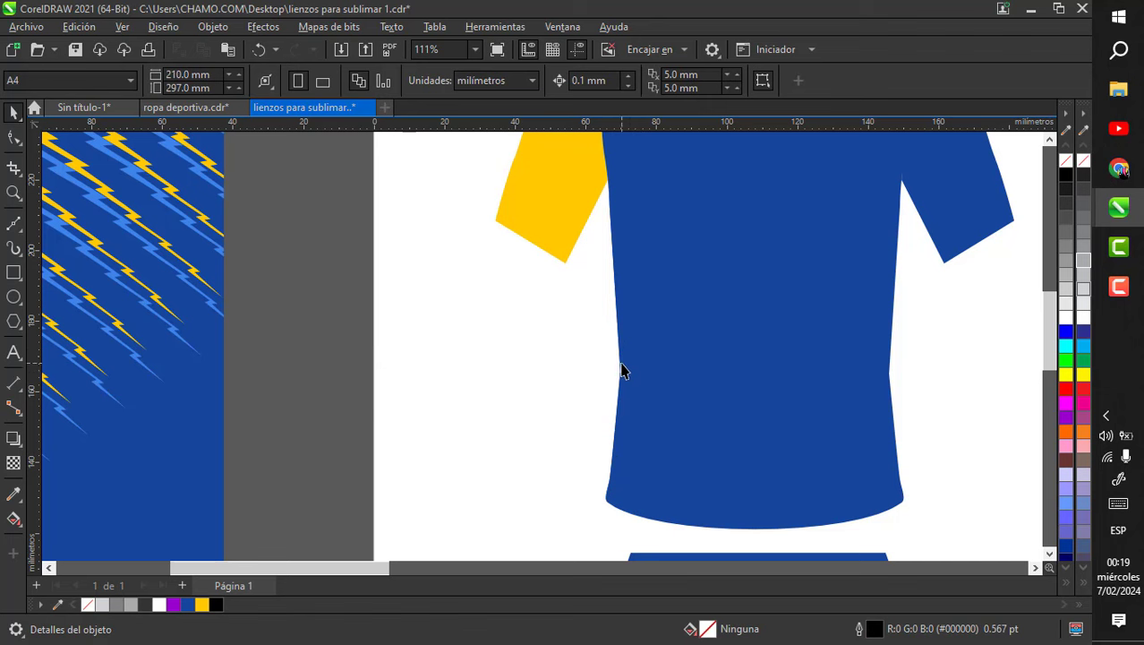
- Fill the narrow panel on the shirt's left-hand side with grey C:0 M:0 Y:0 K:30
click(624, 367)
click(1084, 303)
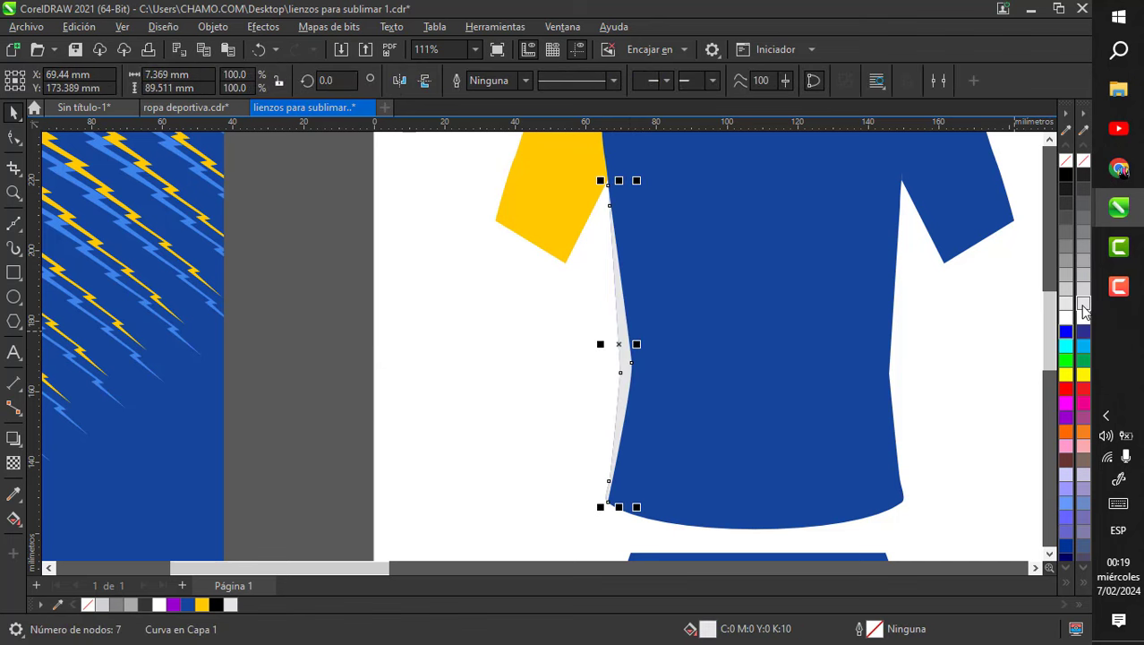
click(1084, 274)
scroll(610, 331, up, 3)
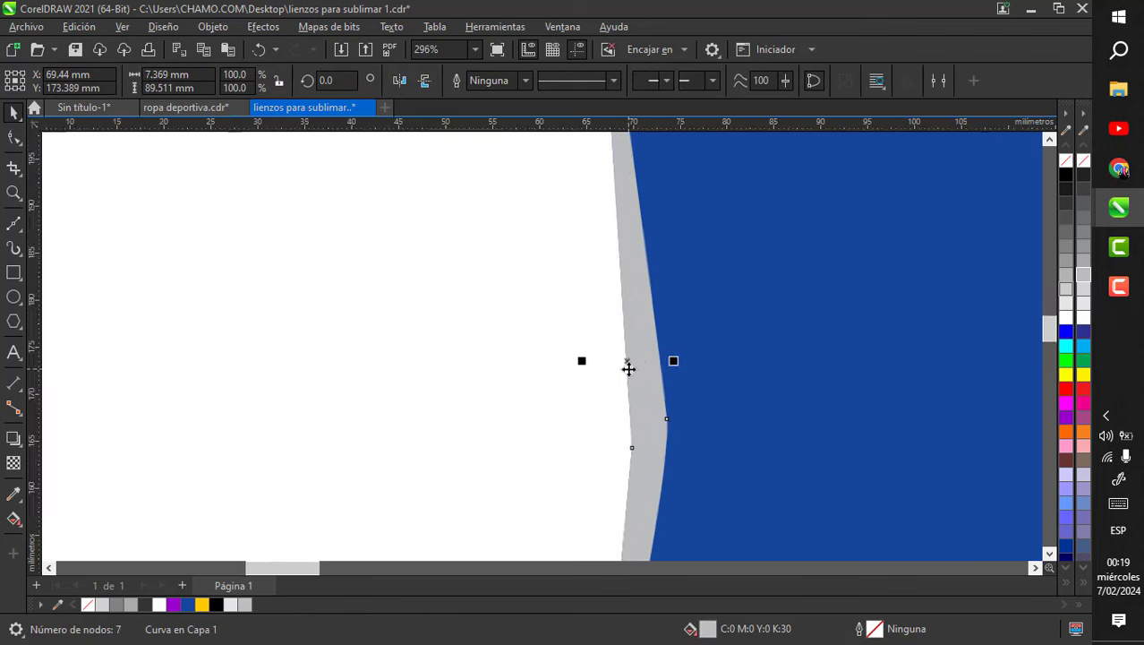
scroll(630, 357, down, 2)
click(542, 371)
- Duplicate the grey side panel, mirror it horizontally and fit it against the shirt body's right-hand edge
scroll(555, 362, down, 3)
drag(587, 365, 734, 373)
right_click(733, 373)
scroll(630, 295, up, 1)
click(398, 82)
scroll(773, 506, up, 4)
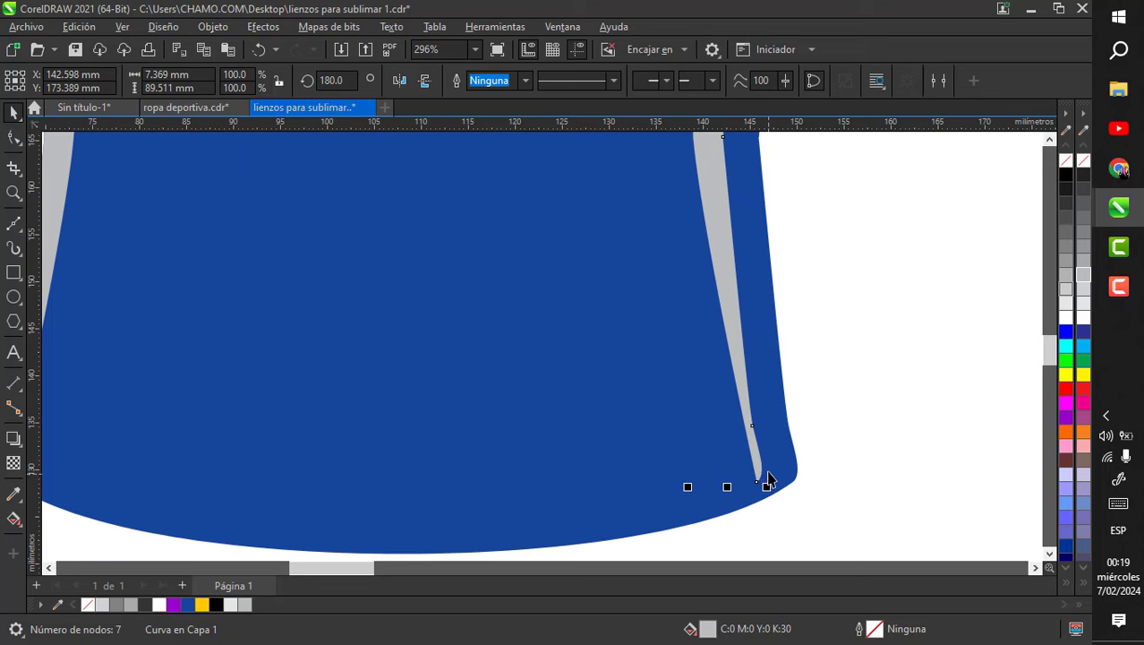
drag(766, 477, 798, 468)
scroll(795, 465, down, 4)
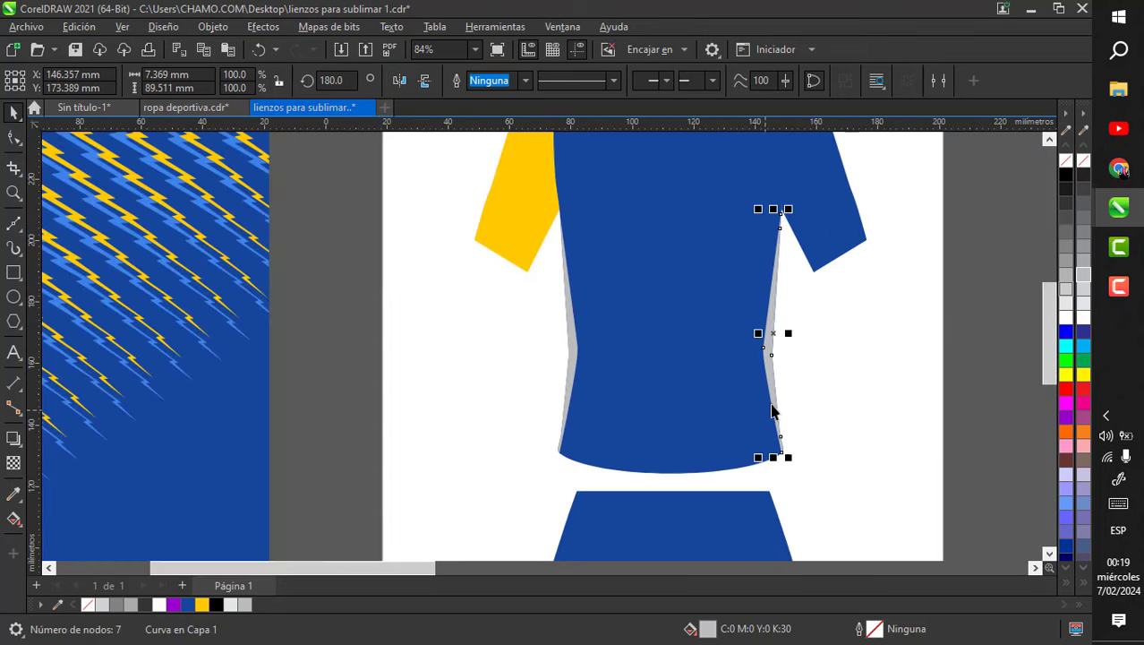
click(805, 402)
- Draw a closed four-point shape about 33 mm wide and 24 mm tall across the lower end of the yellow sleeve
scroll(625, 289, up, 1)
scroll(619, 367, down, 1)
scroll(769, 309, up, 3)
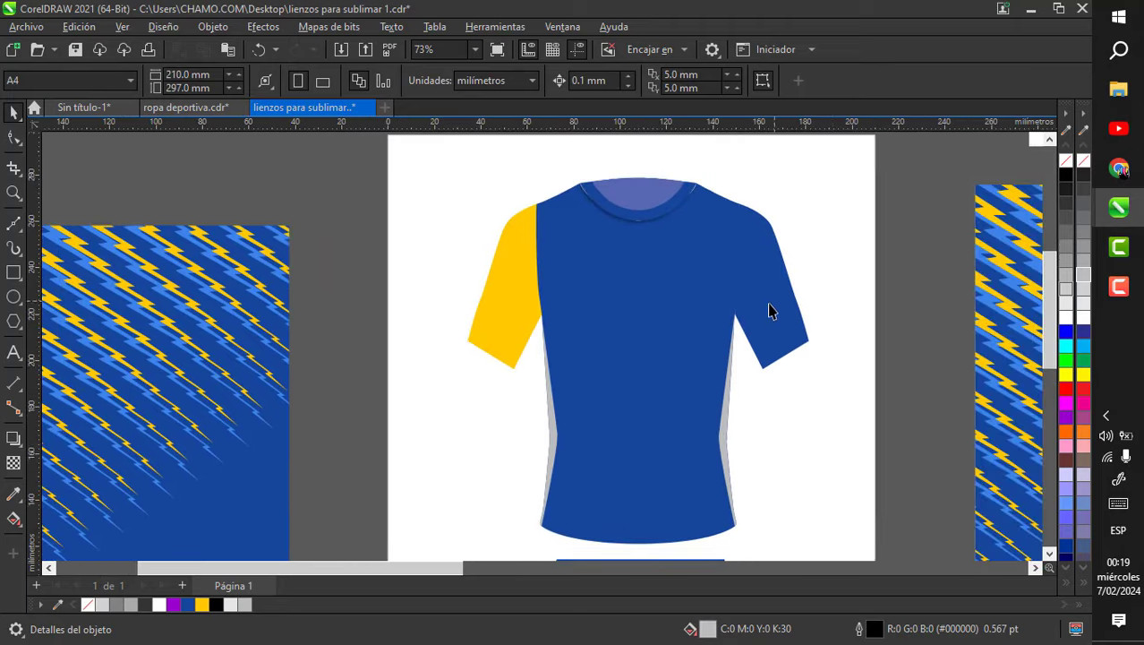
scroll(758, 320, down, 1)
click(14, 223)
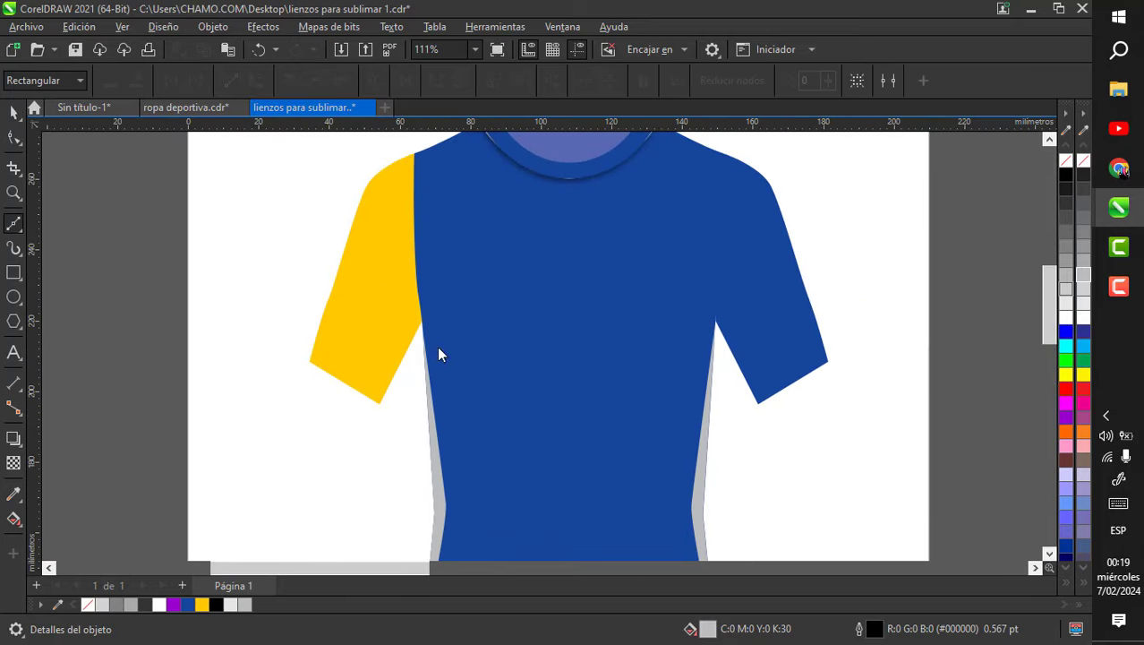
scroll(371, 355, up, 2)
scroll(371, 355, up, 2)
click(231, 322)
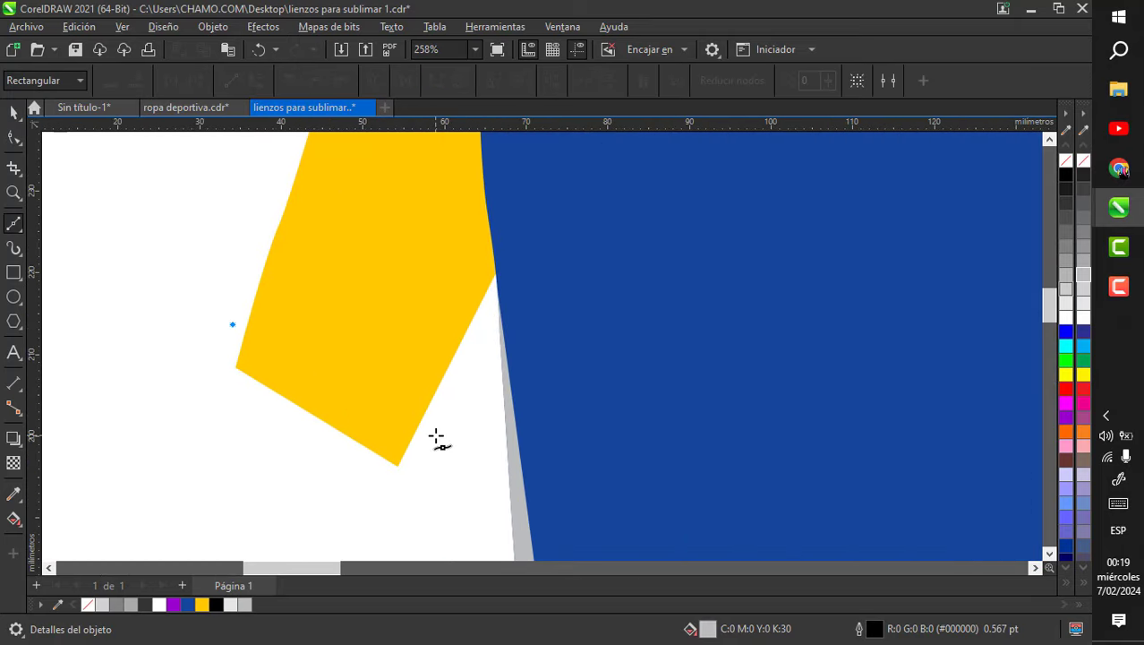
click(436, 435)
click(381, 519)
click(169, 397)
click(231, 323)
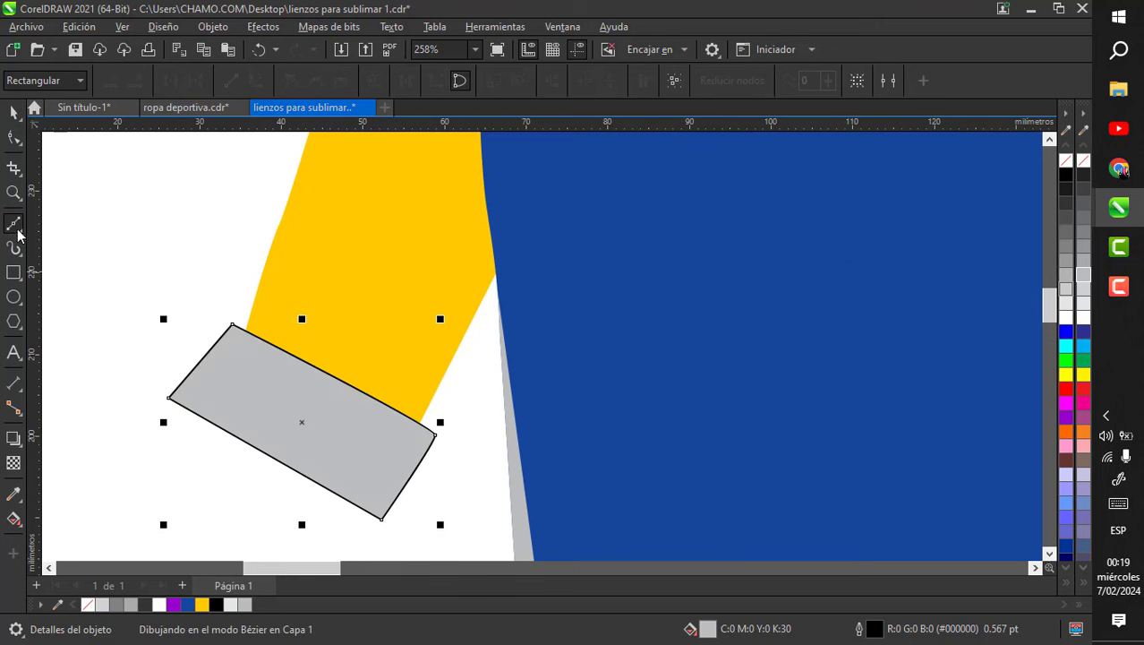
- Remove the grey fill from the four-point shape over the yellow sleeve
click(11, 141)
scroll(320, 391, up, 1)
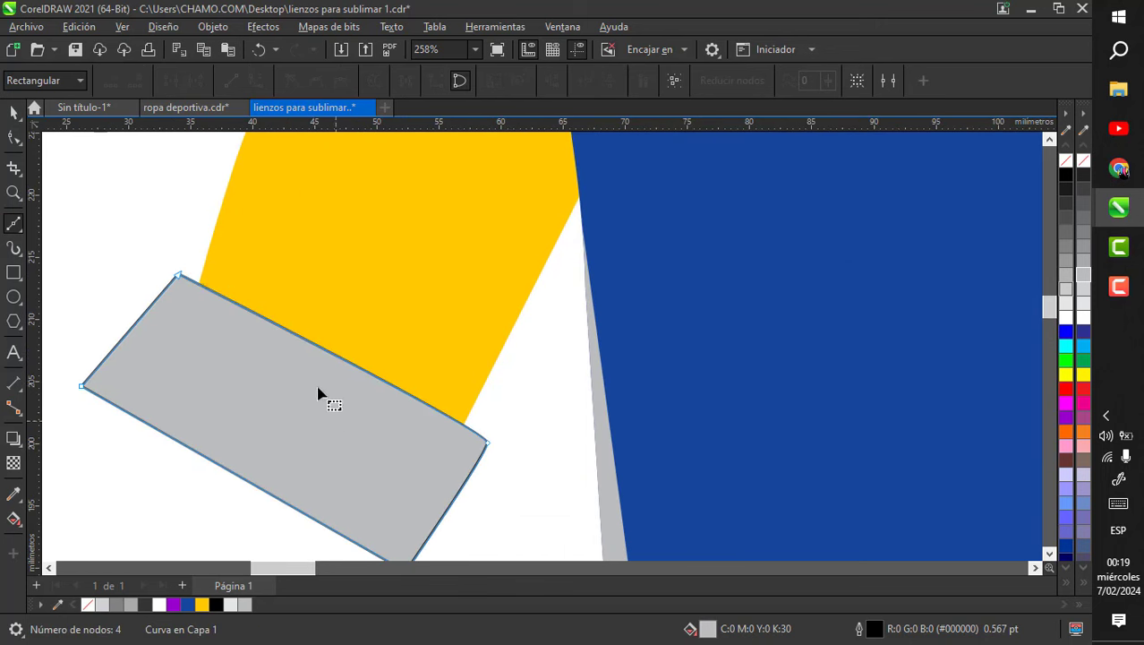
click(1066, 161)
scroll(331, 387, up, 1)
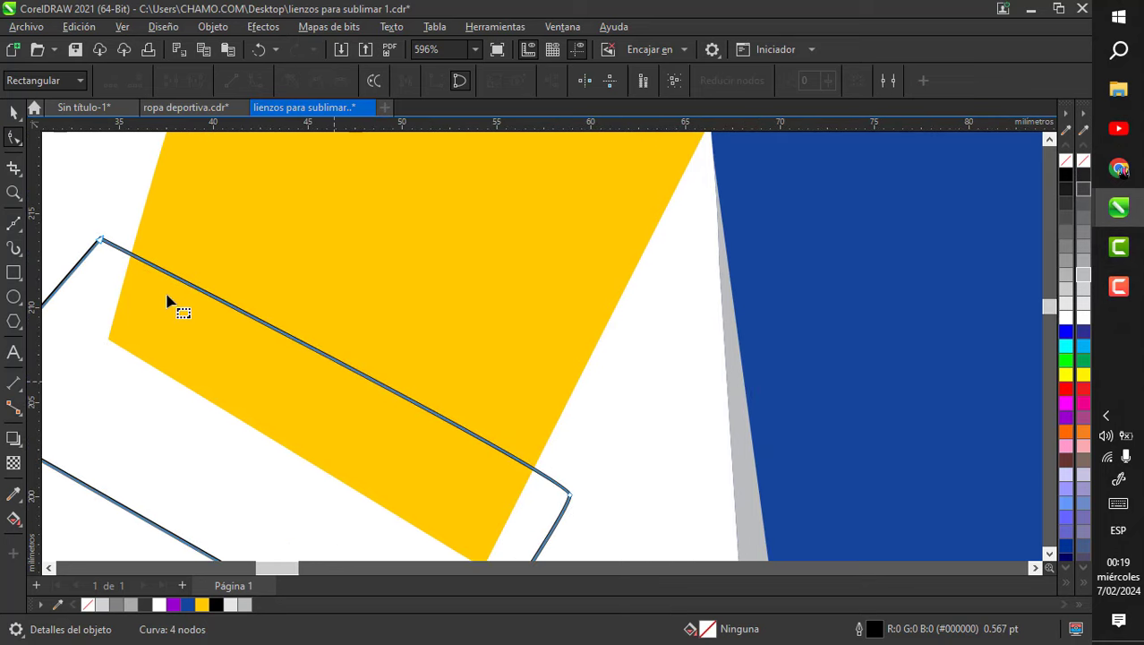
scroll(525, 377, down, 1)
- Intersect the four-point outline with the yellow sleeve and delete the outline, leaving a separate cuff band
click(15, 114)
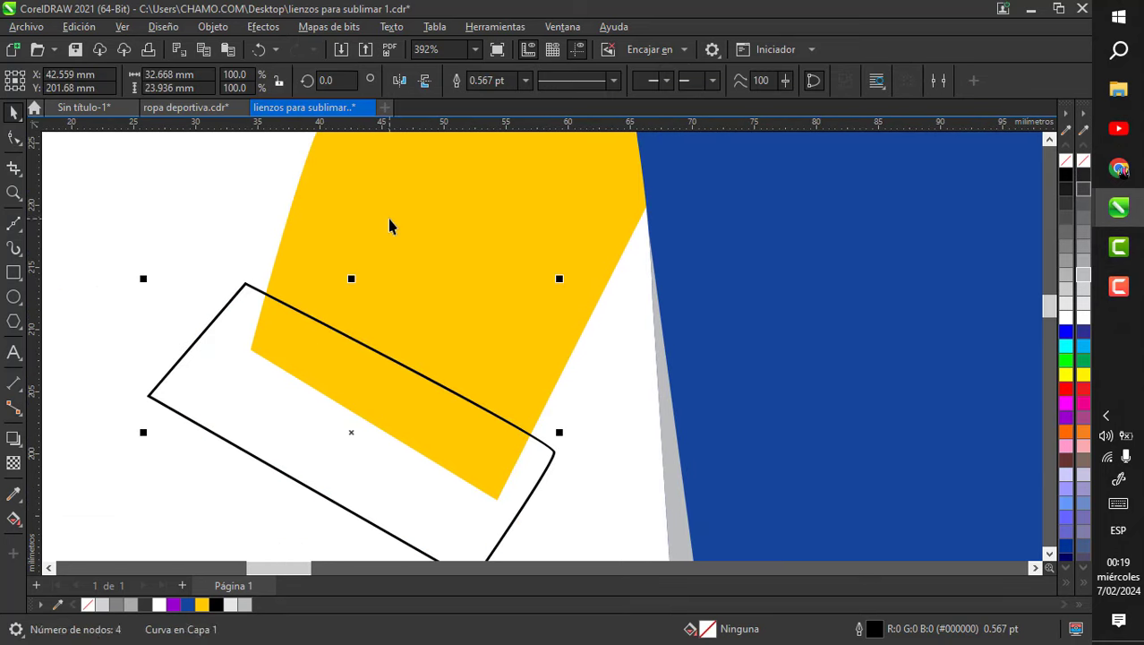
shift+click(390, 224)
click(542, 80)
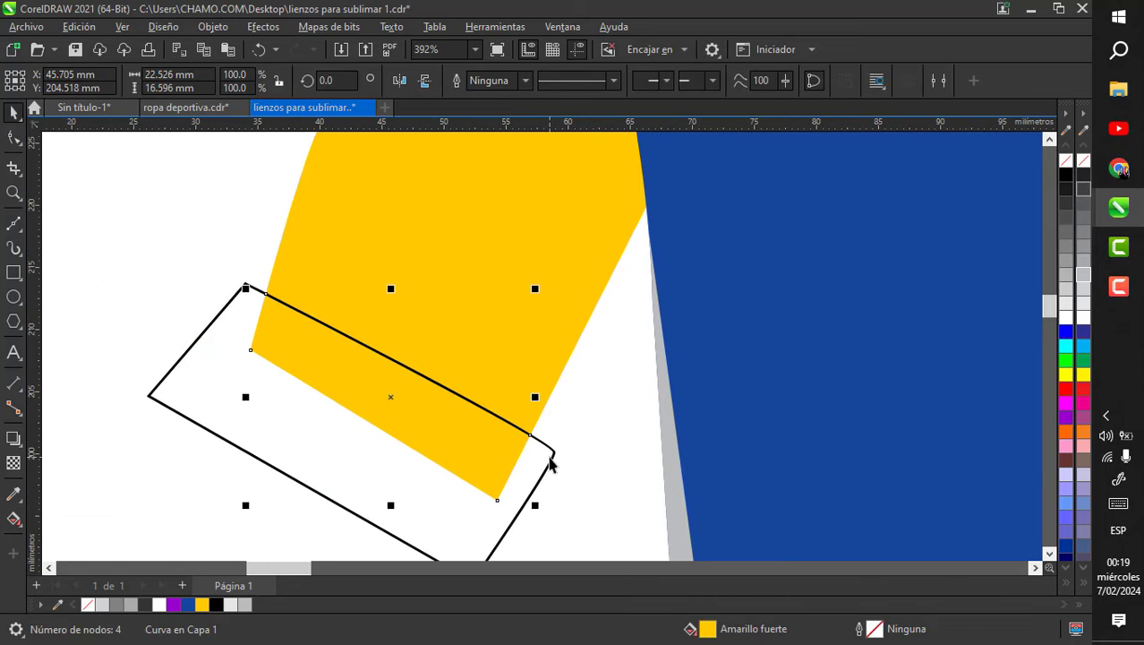
key(Delete)
- Fill the cuff band of the yellow sleeve with blue C100 M85 Y0 K0
click(516, 461)
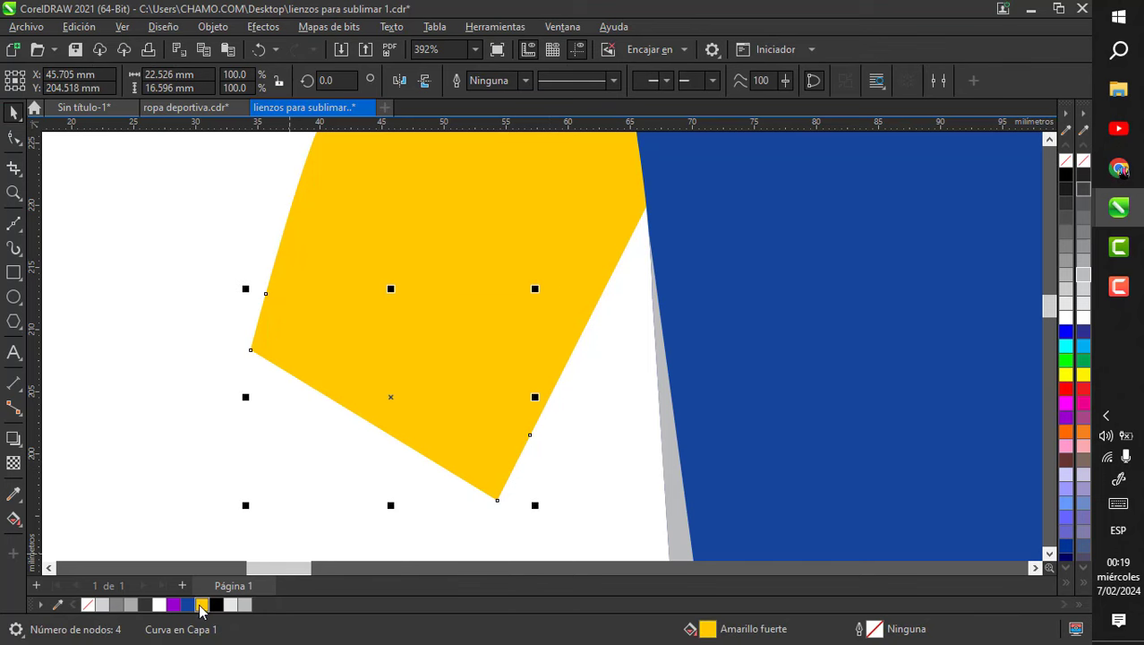
click(188, 604)
scroll(319, 480, down, 3)
- Duplicate the cuff band across to the blue right-hand sleeve and fill the copy with yellow C0 M20 Y100 K0
drag(324, 480, 951, 412)
scroll(266, 412, down, 3)
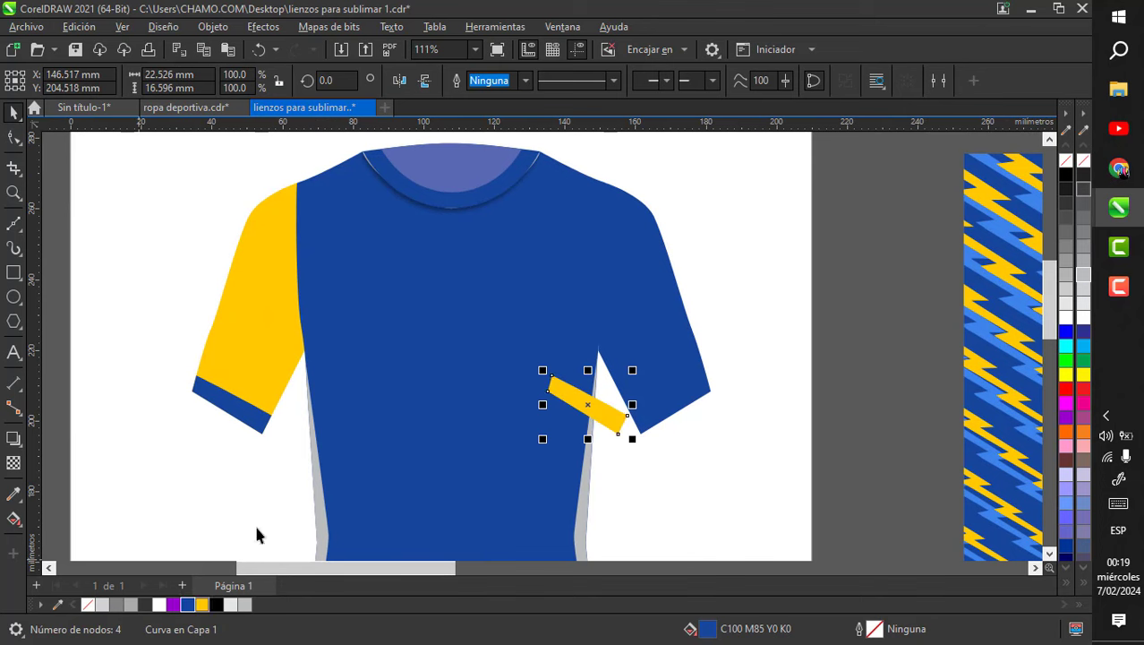
- Mirror the yellow cuff band horizontally and align it with the lower edge of the right-hand sleeve
scroll(762, 491, up, 3)
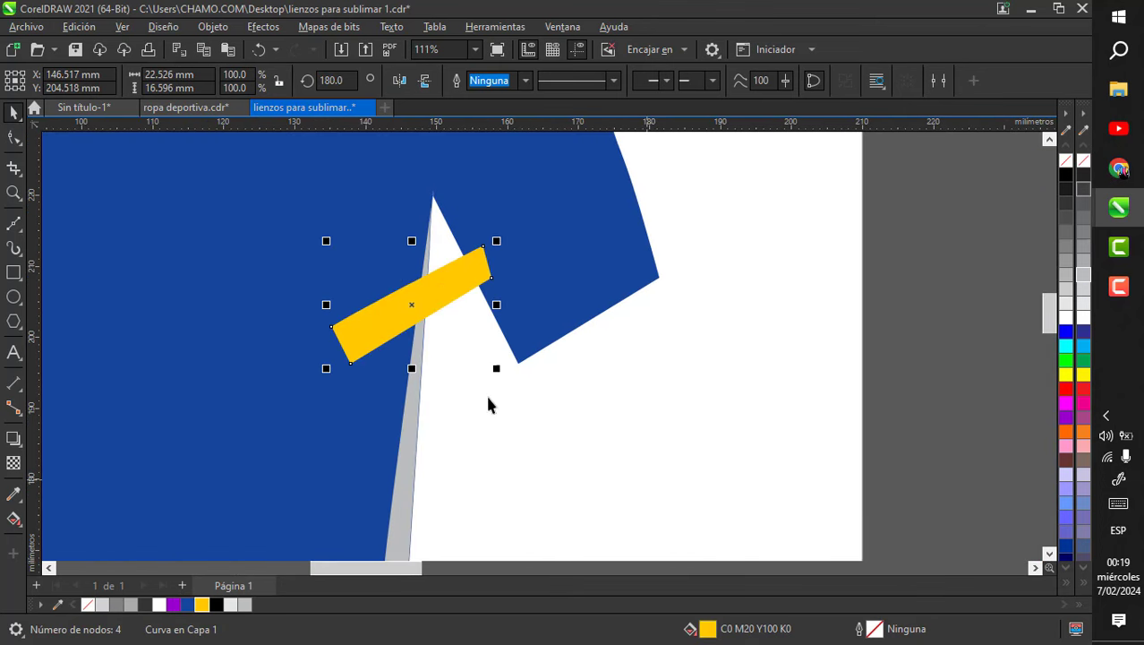
drag(349, 358, 517, 361)
scroll(691, 301, down, 5)
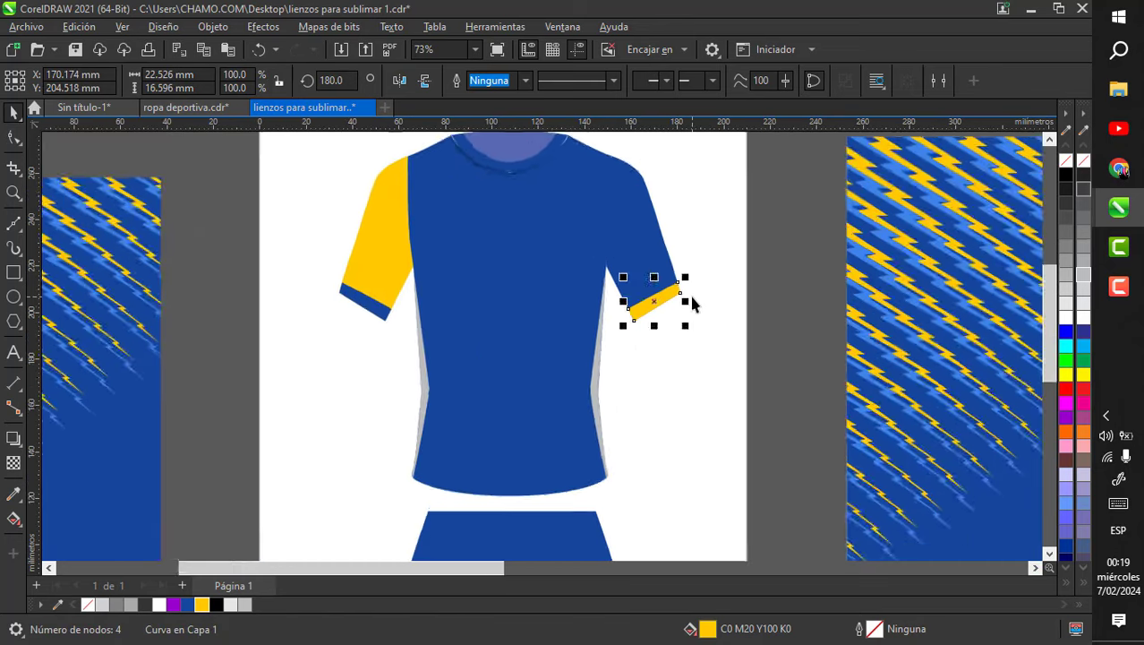
click(739, 335)
- Draw an unfilled triangle about 5 mm wide and 15 mm tall over the outer hem corner of the shorts' left-hand leg
scroll(599, 242, down, 1)
scroll(587, 273, up, 3)
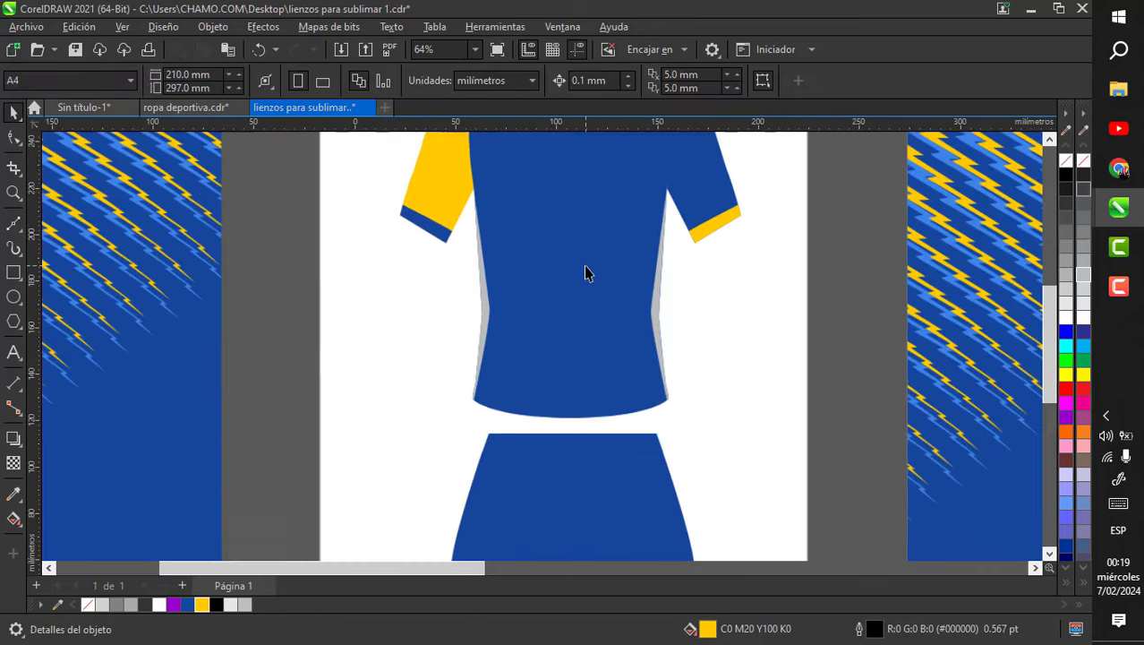
scroll(575, 439, down, 2)
scroll(585, 523, up, 5)
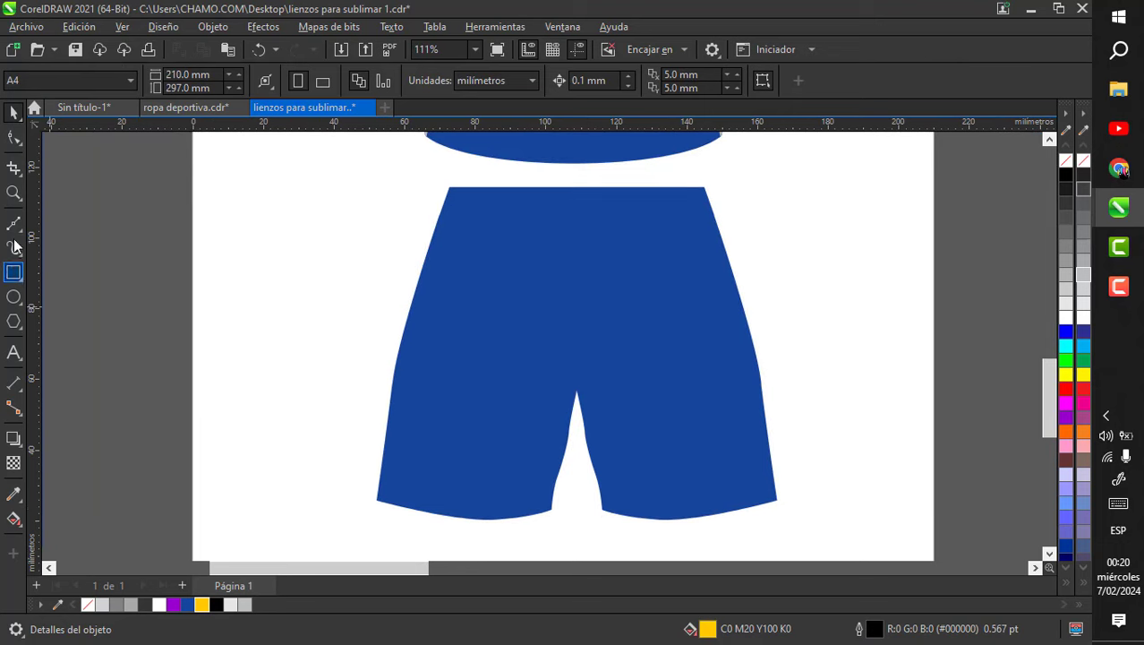
click(13, 224)
scroll(409, 430, up, 4)
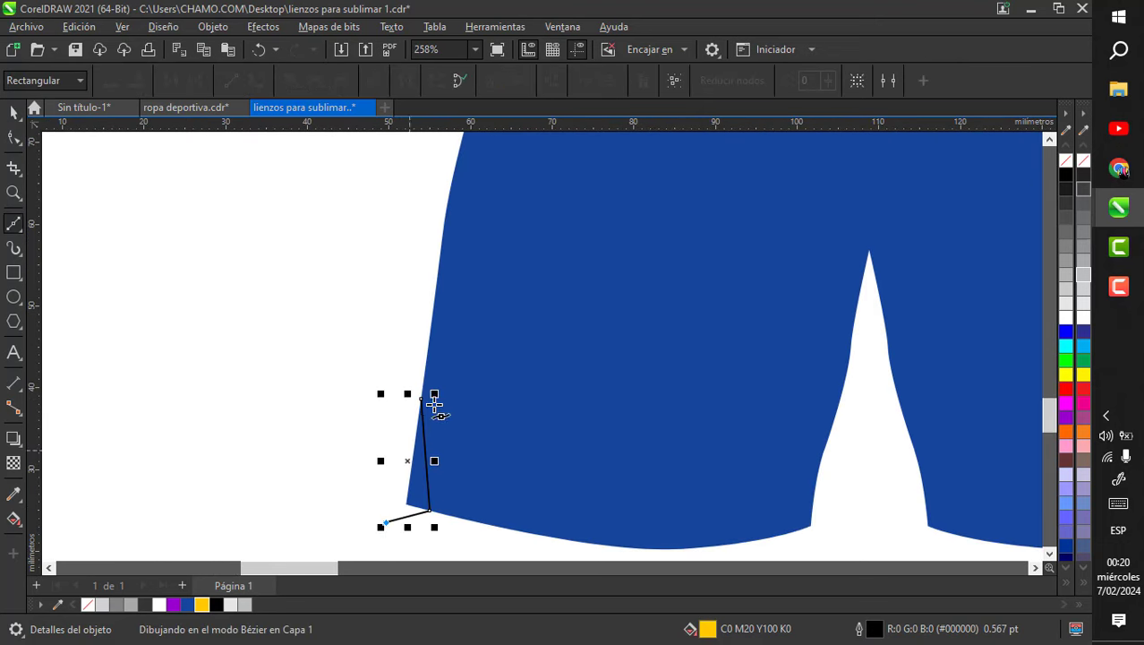
click(421, 398)
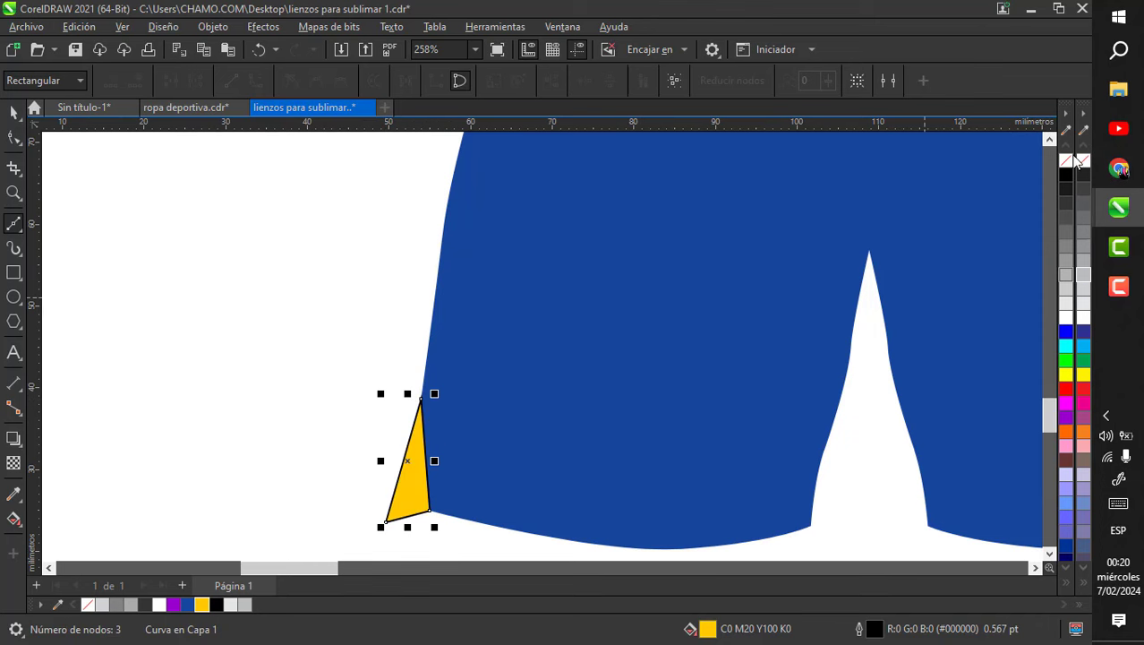
click(13, 112)
scroll(277, 360, down, 2)
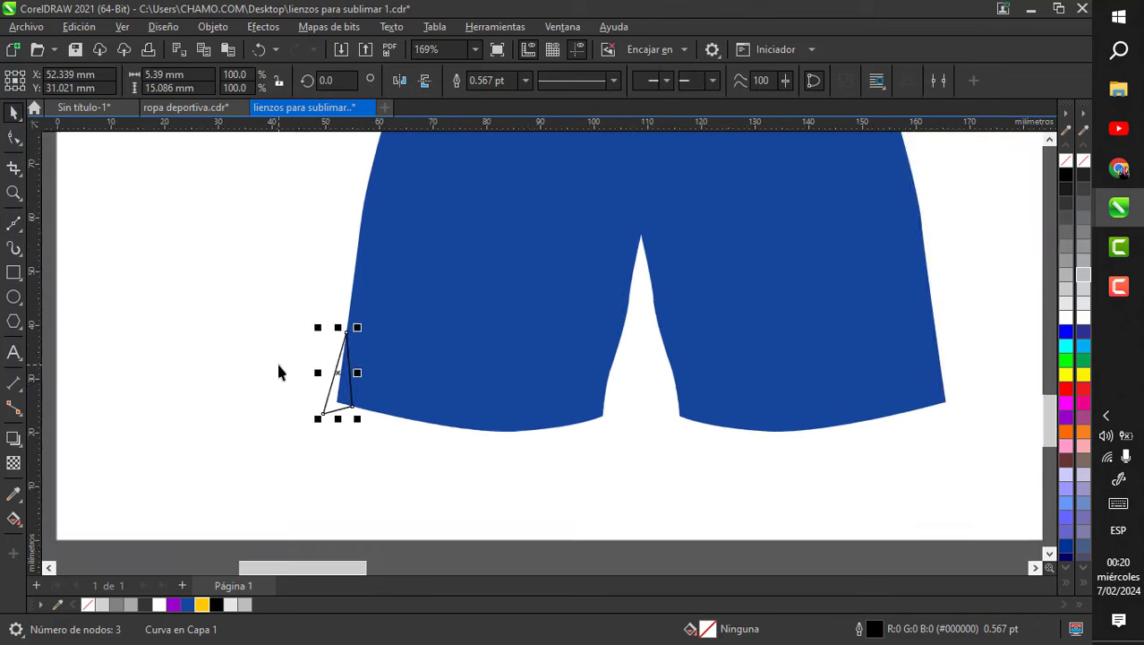
- Intersect the triangle with the shorts and delete the drawn triangle, keeping only the overlapping corner piece
scroll(327, 358, up, 4)
shift+click(515, 355)
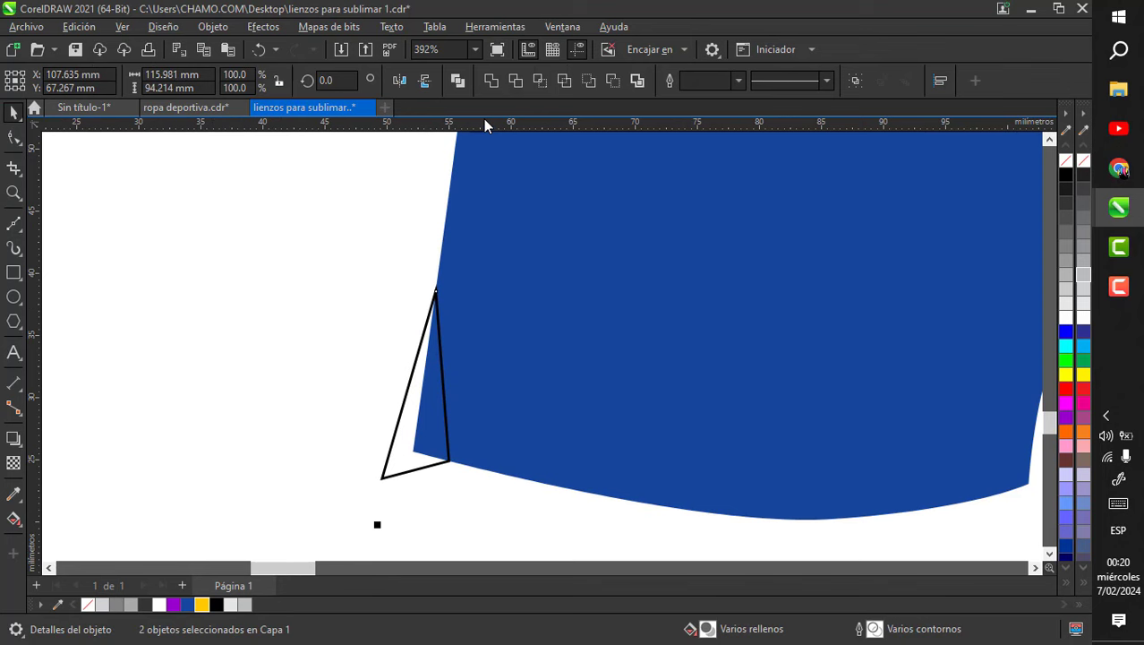
click(539, 81)
click(378, 227)
click(387, 466)
key(Delete)
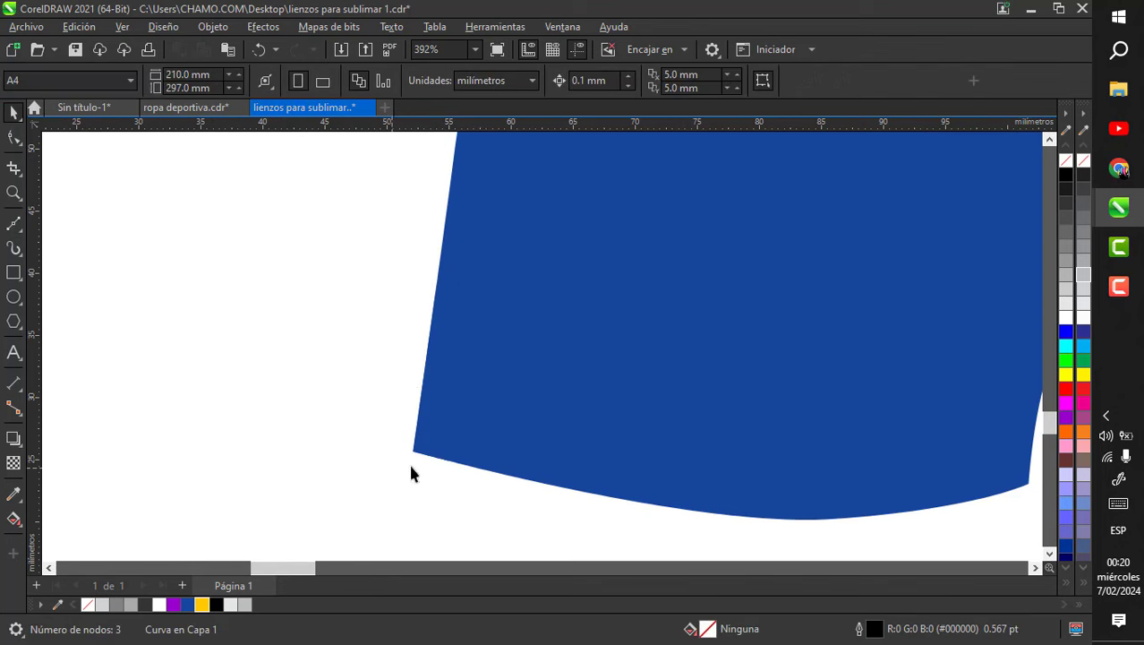
- Fill the shorts' corner piece with yellow C0 M20 Y100 K0, remove its outline and duplicate it onto the right-hand leg
click(415, 452)
click(206, 605)
scroll(215, 385, down, 4)
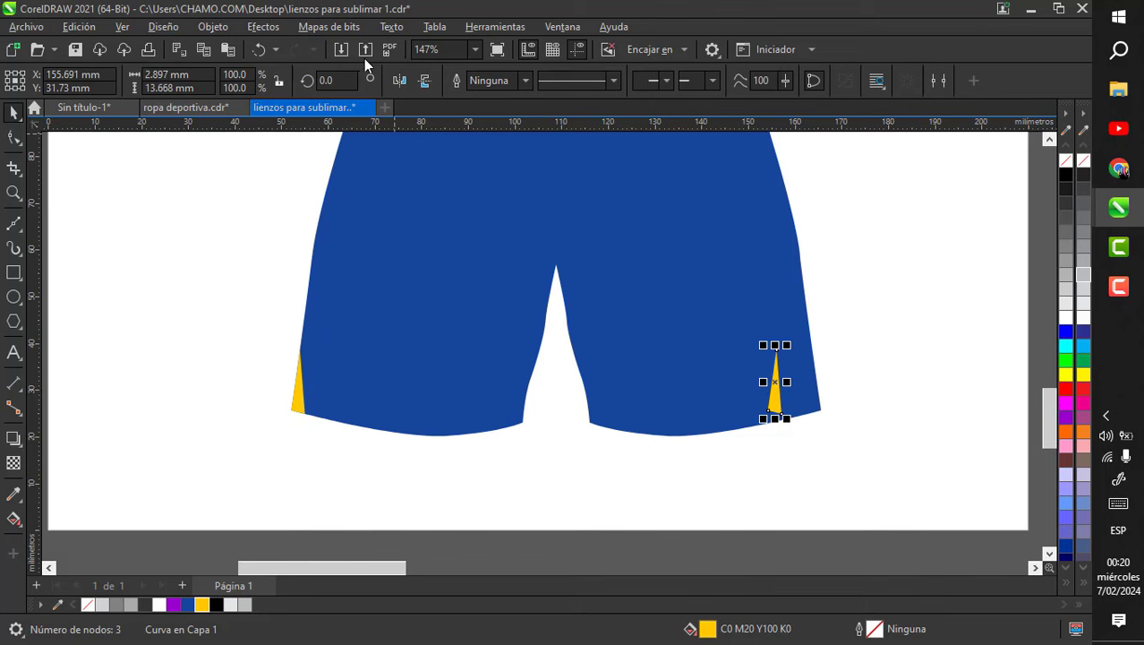
- Mirror the duplicated yellow corner piece horizontally and align it with the outer hem corner of the shorts' right-hand leg
click(401, 83)
scroll(716, 277, up, 2)
scroll(820, 444, down, 1)
scroll(824, 529, up, 1)
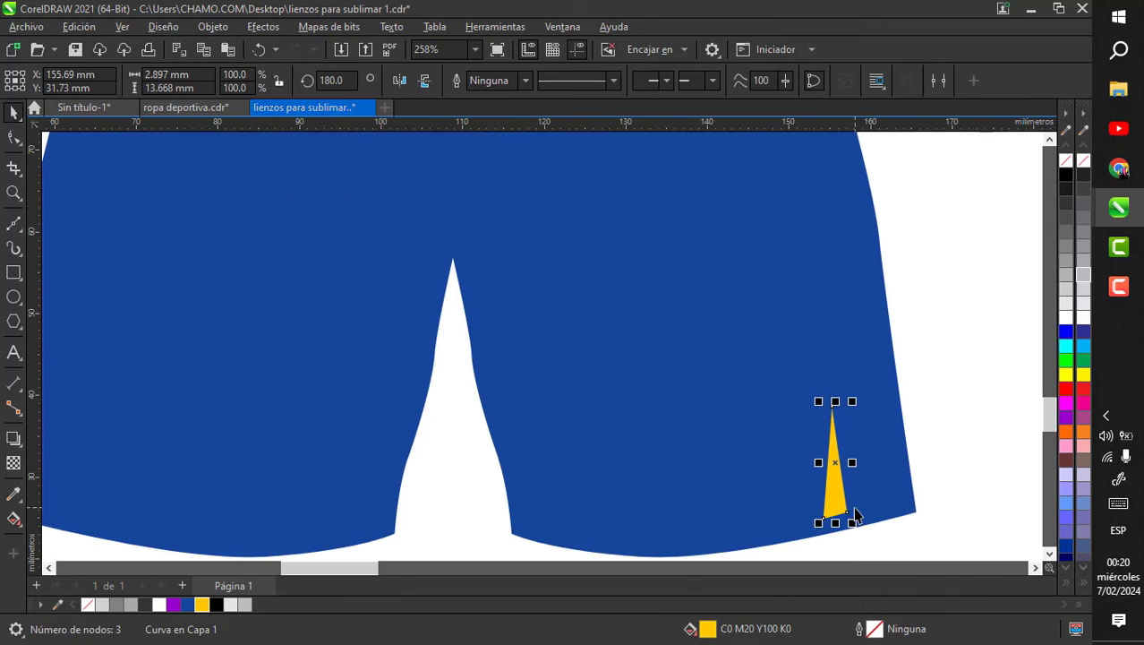
drag(914, 503, 917, 502)
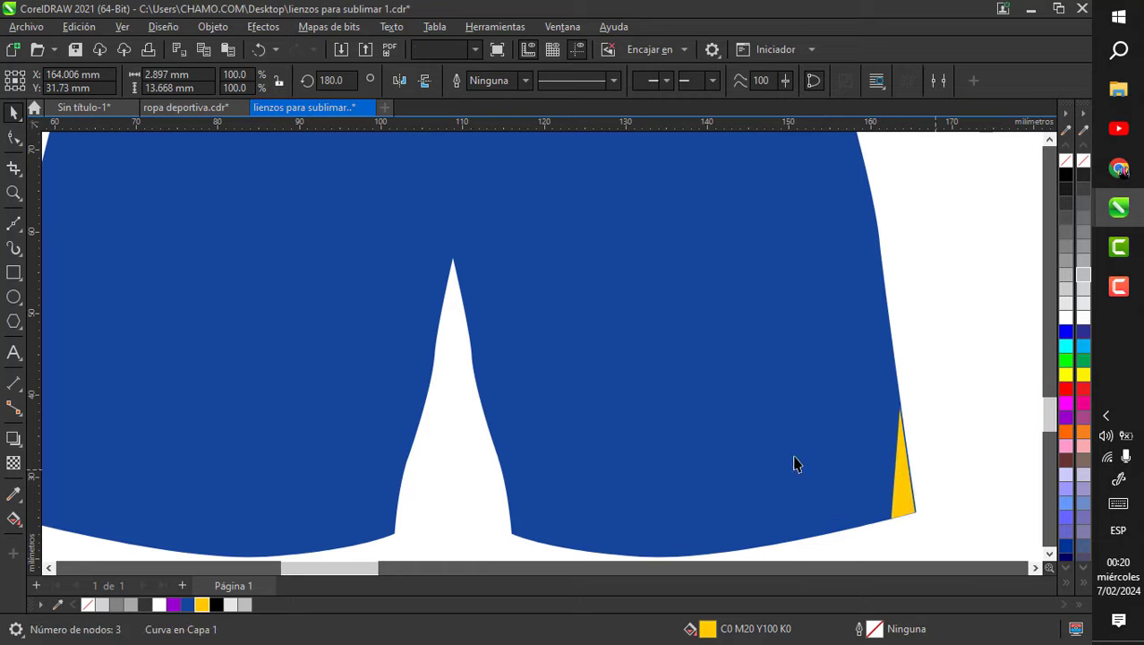
key(Escape)
- Move the spare lightning canvas closer to the page, centred at about X -115 mm, Y 149 mm
scroll(787, 421, down, 4)
scroll(812, 401, down, 2)
scroll(760, 192, up, 3)
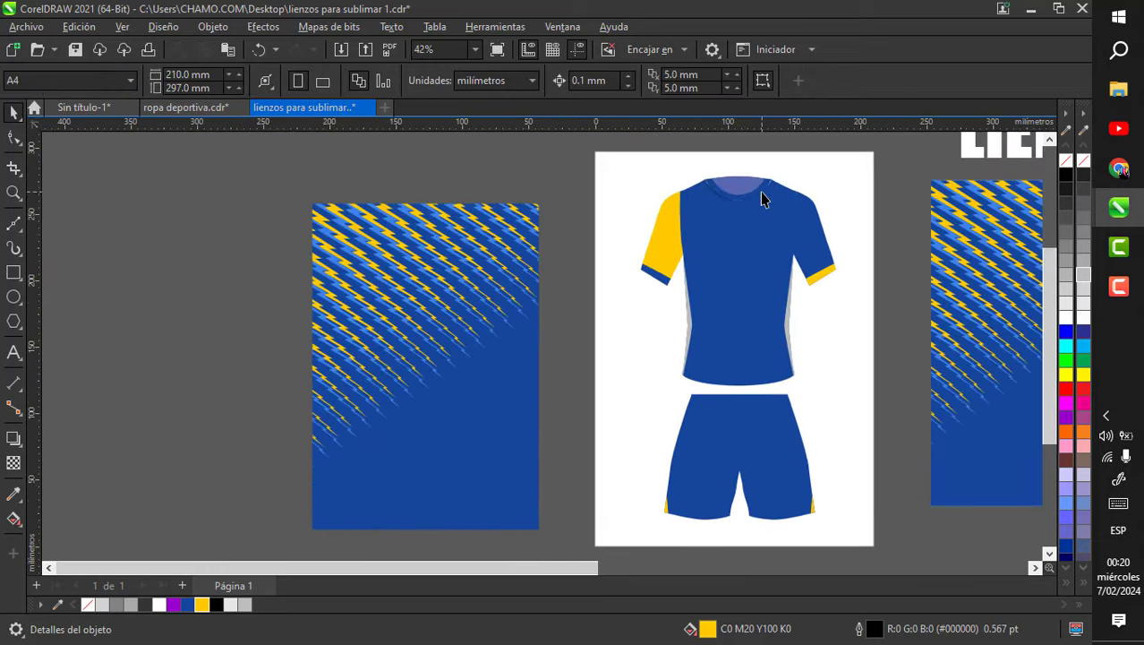
scroll(760, 191, down, 2)
click(492, 287)
scroll(473, 256, up, 3)
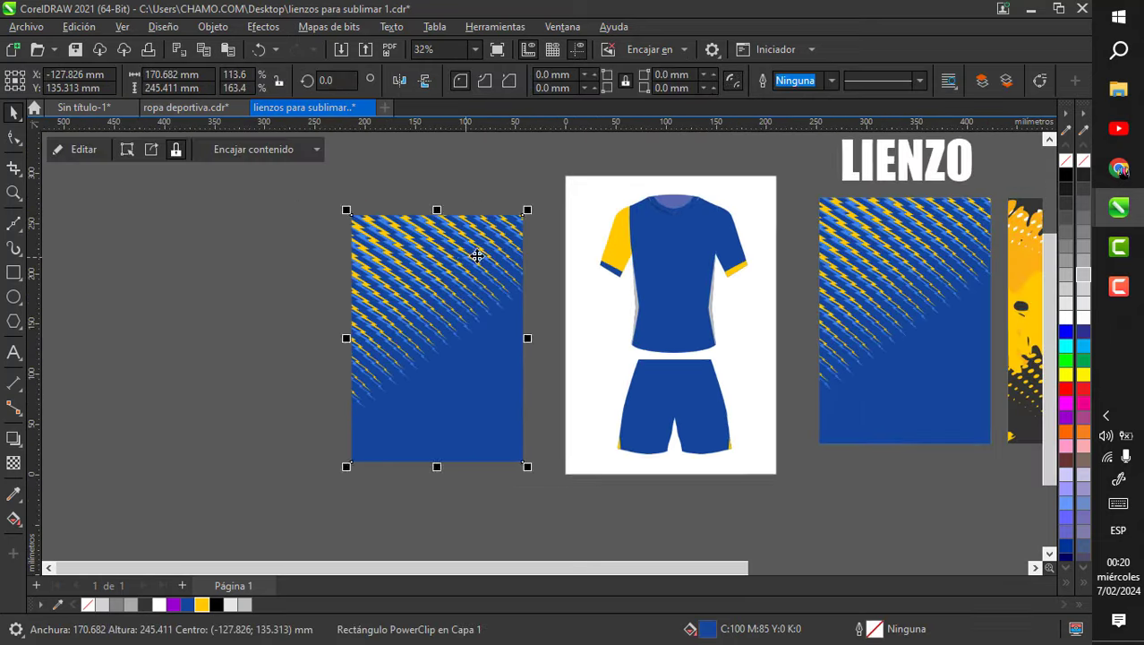
scroll(456, 269, down, 2)
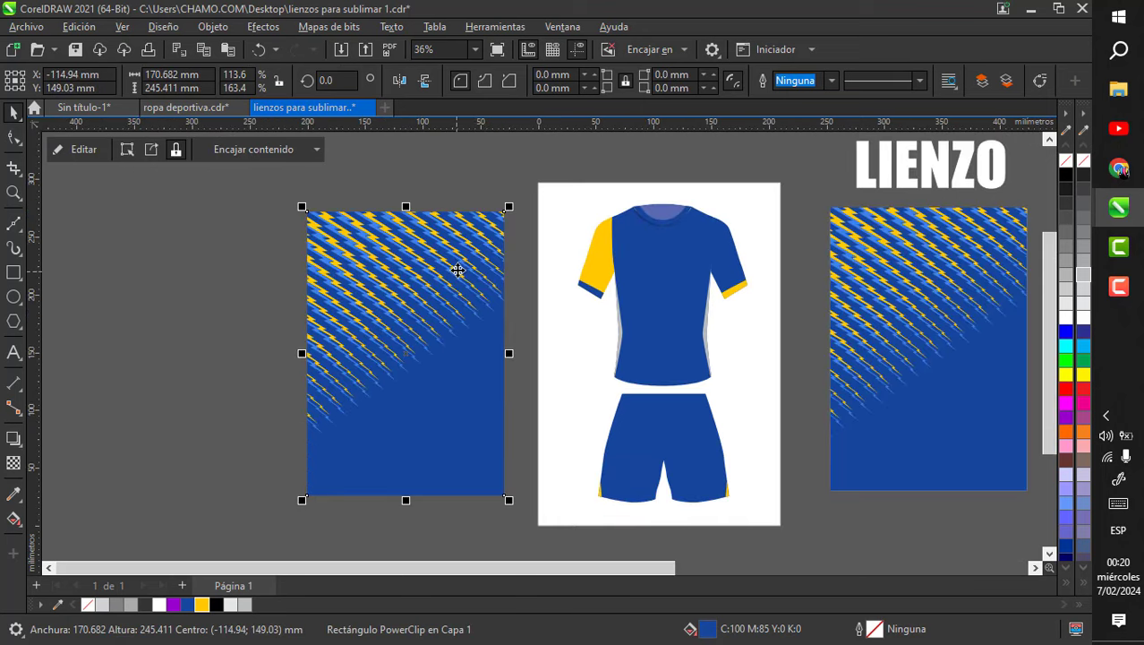
scroll(728, 263, down, 1)
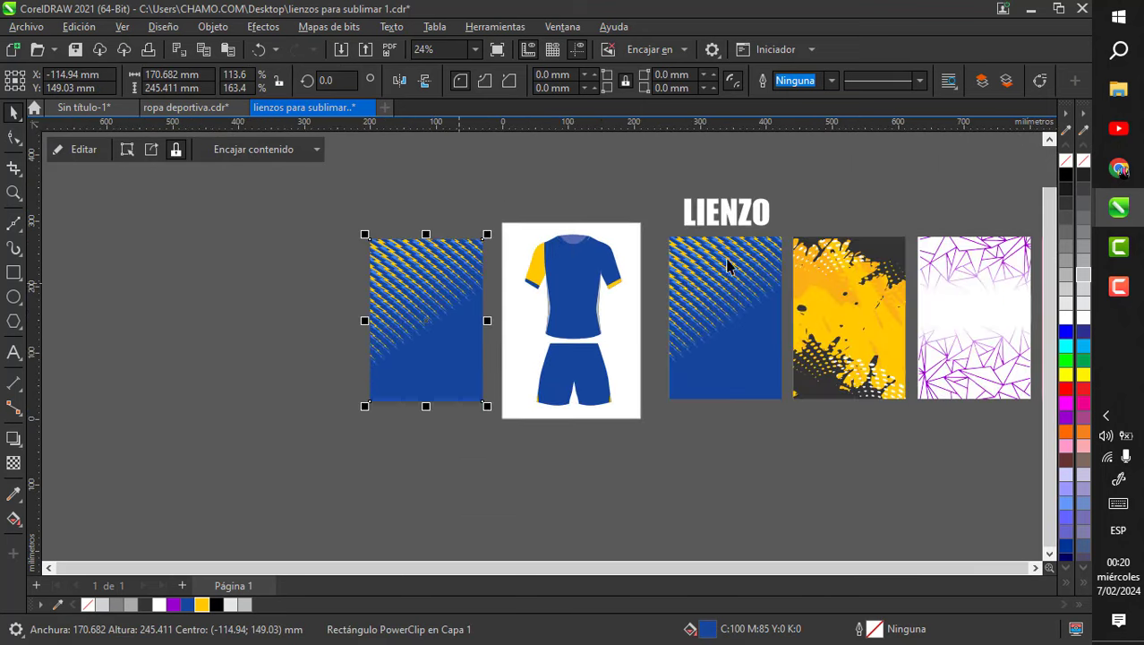
- Examine the patterns and colours of the sublimation canvases in the LIENZO row beside the kit template
scroll(743, 281, up, 3)
scroll(730, 289, down, 1)
scroll(730, 288, down, 2)
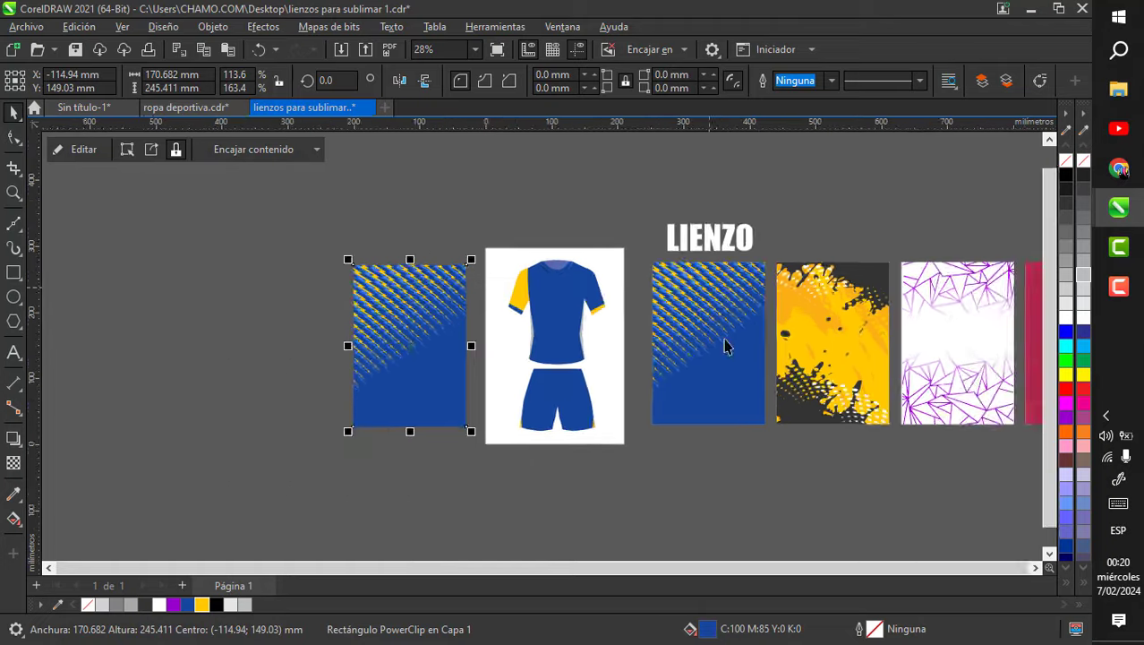
scroll(727, 340, up, 1)
scroll(707, 287, down, 1)
scroll(707, 286, up, 3)
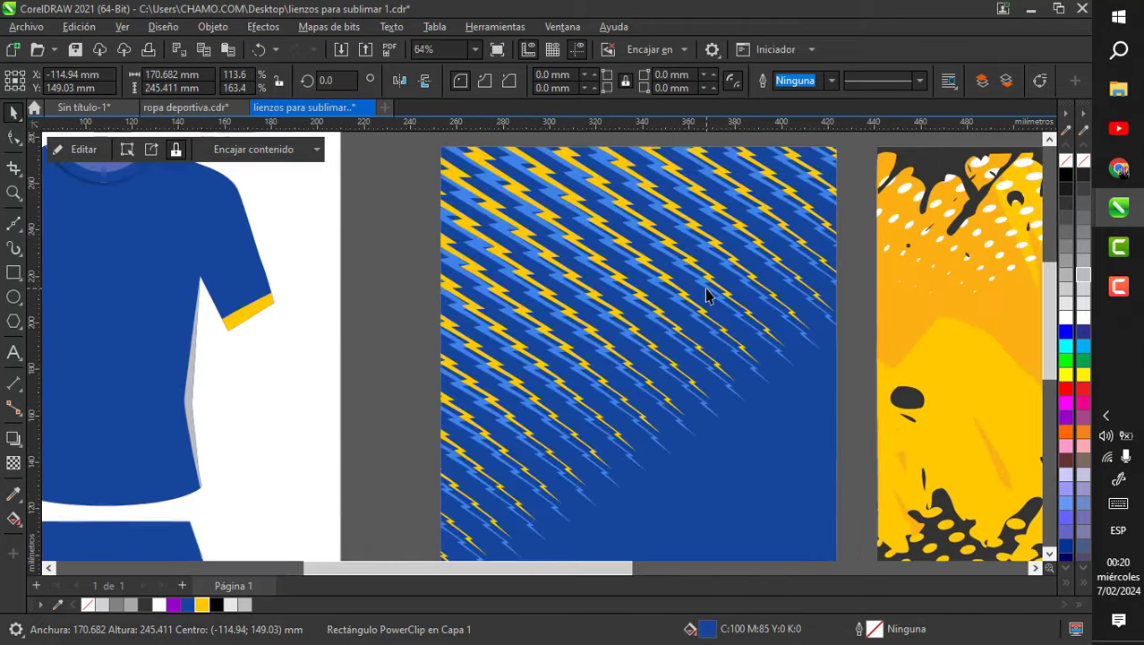
scroll(441, 340, down, 2)
scroll(441, 340, down, 2)
scroll(739, 302, up, 3)
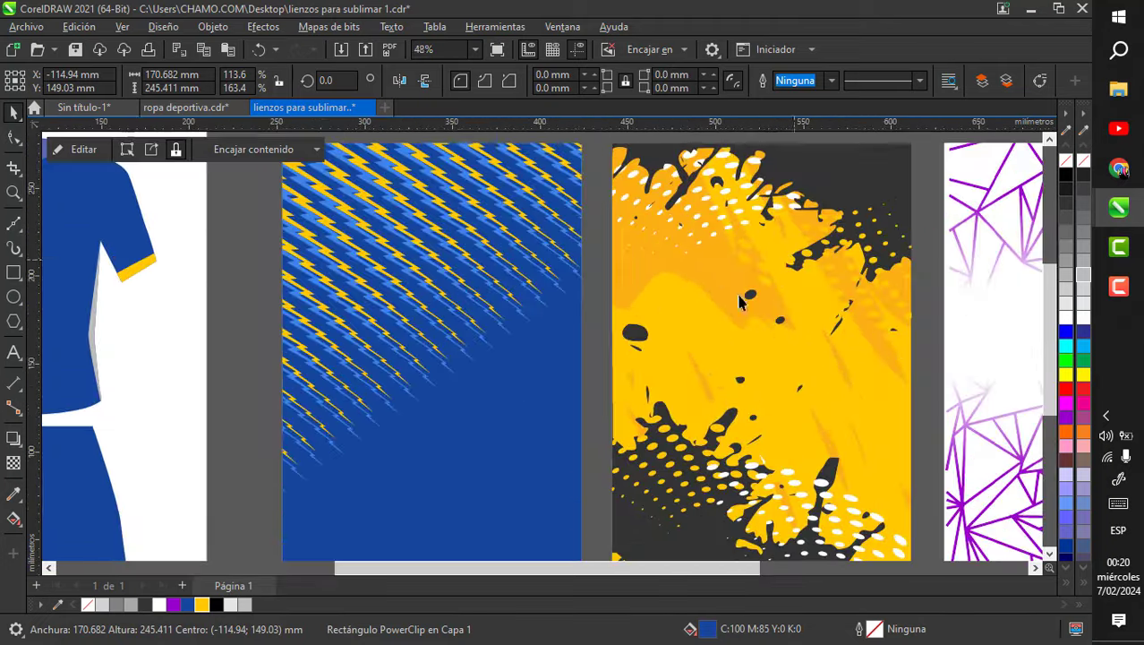
scroll(326, 361, down, 2)
scroll(822, 403, up, 3)
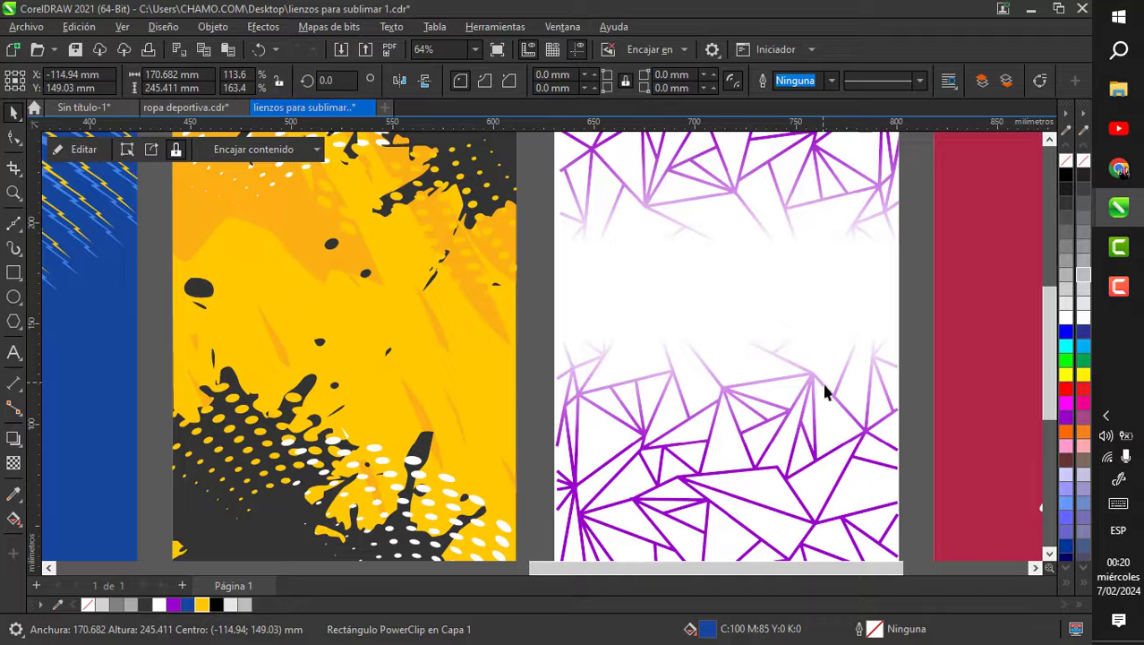
scroll(825, 390, down, 2)
scroll(611, 262, up, 3)
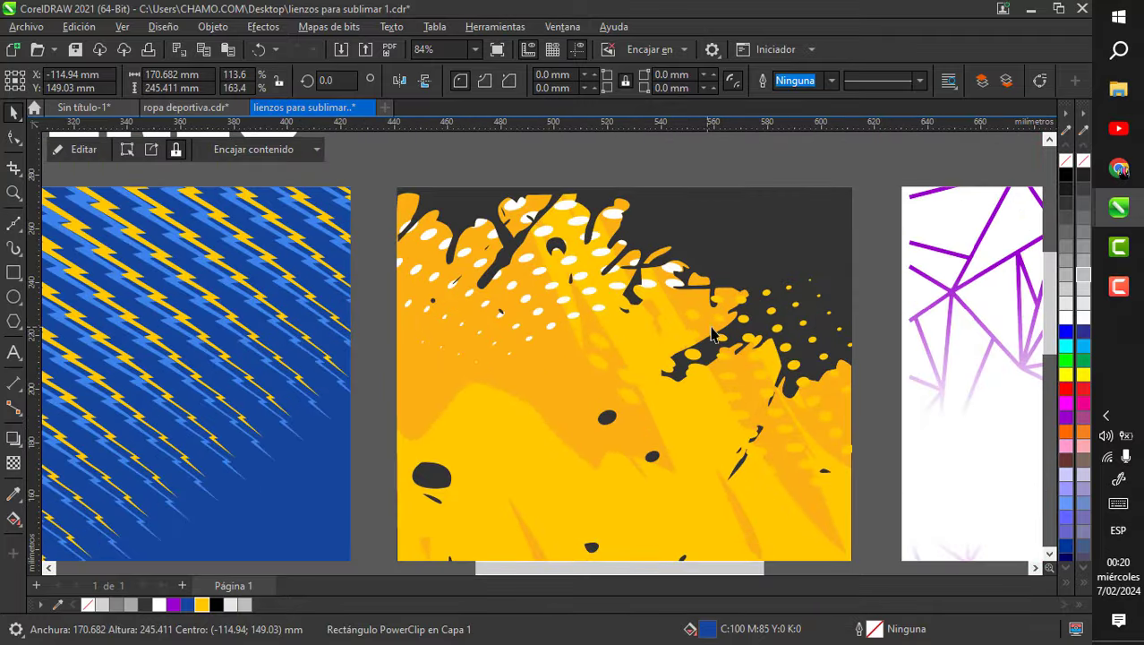
scroll(479, 317, down, 2)
scroll(418, 340, up, 3)
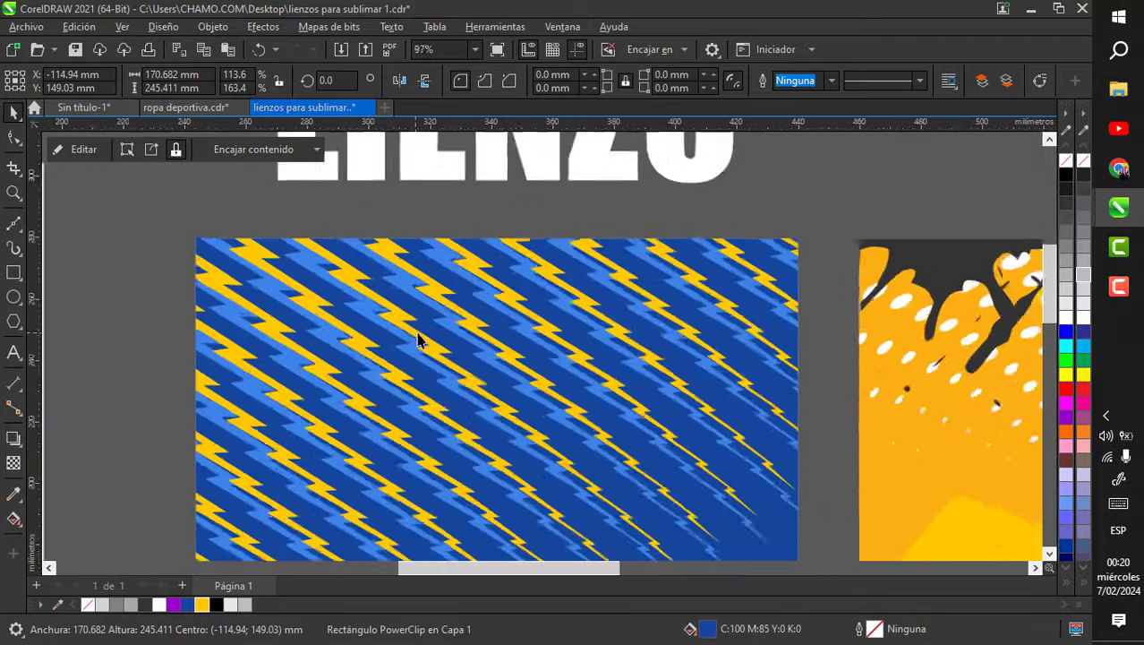
scroll(418, 340, down, 3)
scroll(903, 414, up, 1)
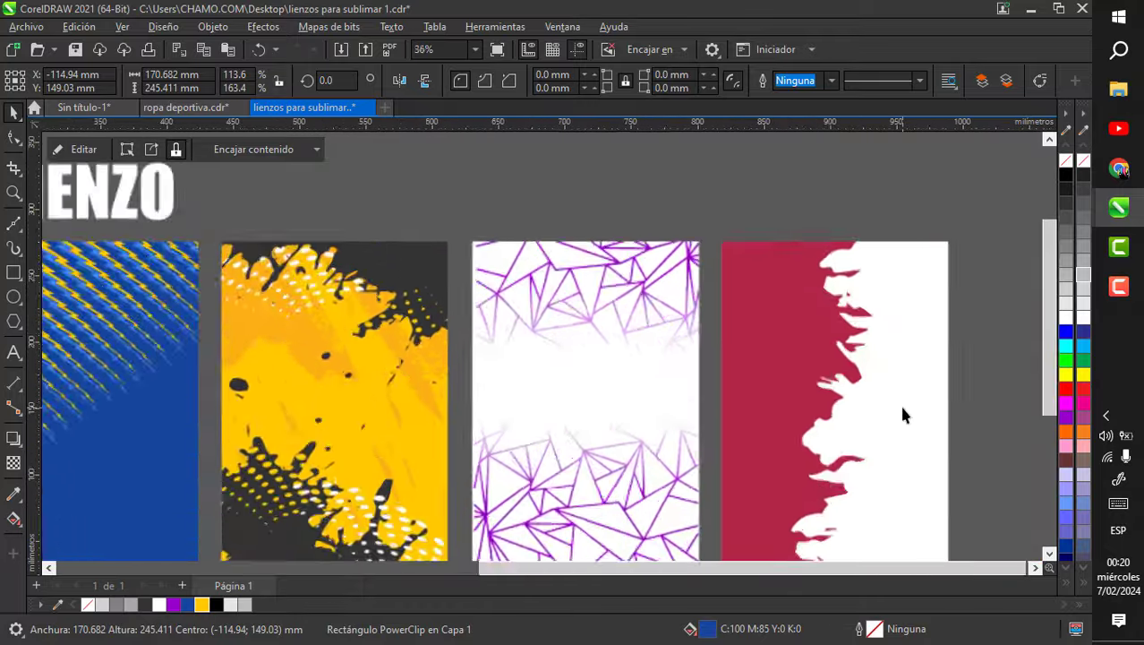
scroll(903, 413, up, 3)
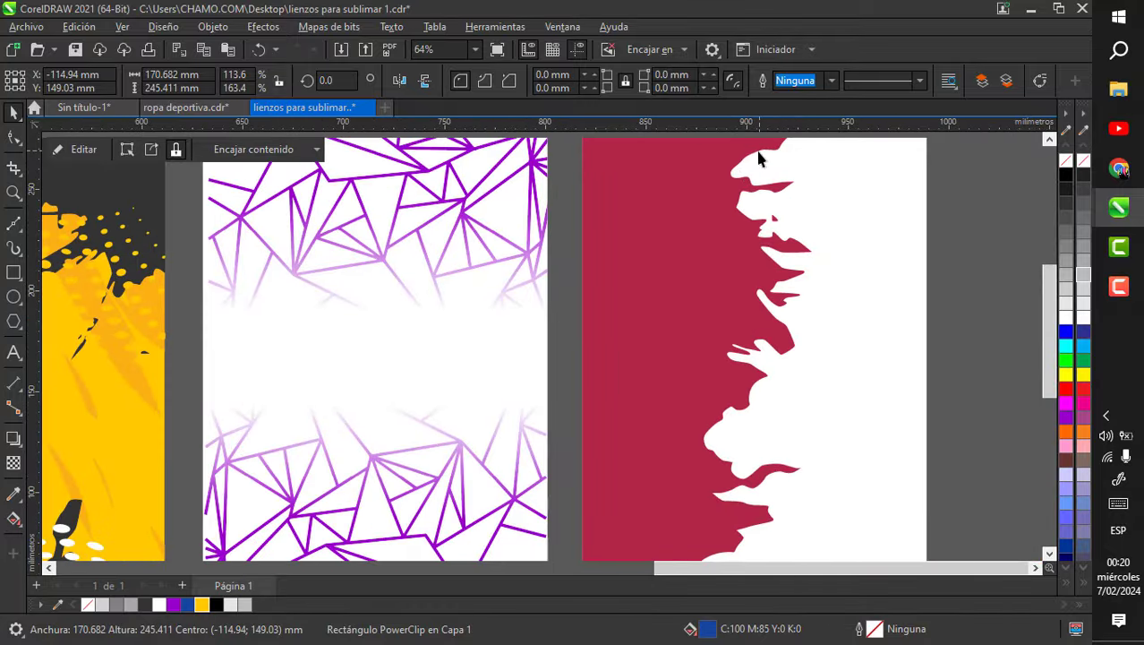
scroll(758, 158, down, 2)
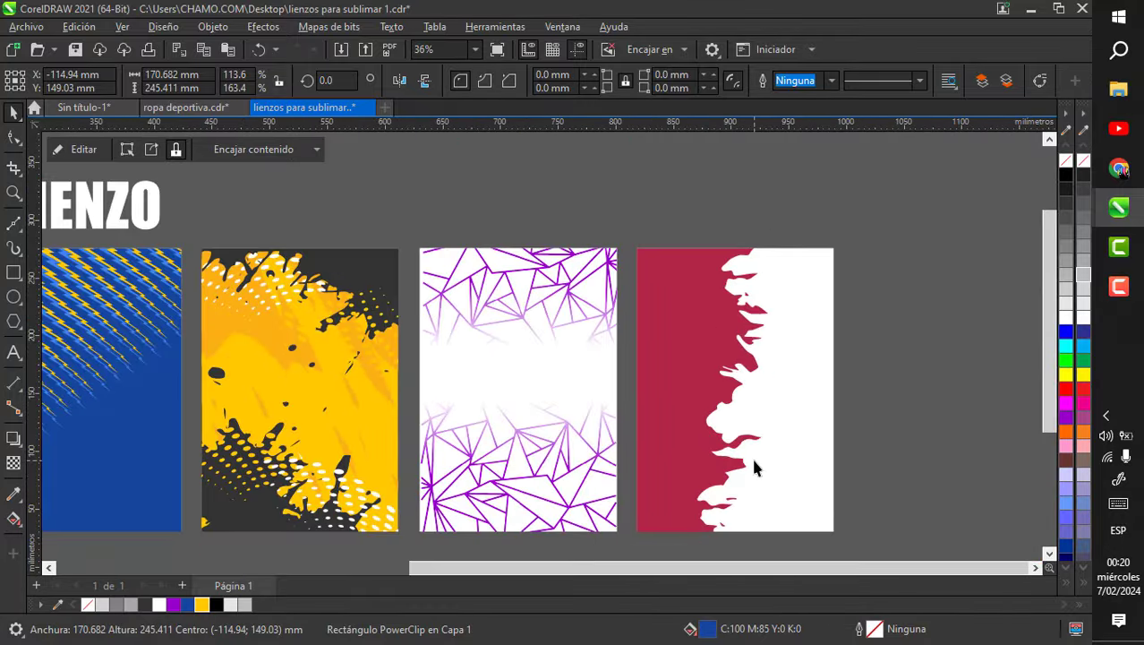
scroll(758, 411, down, 3)
scroll(321, 393, up, 3)
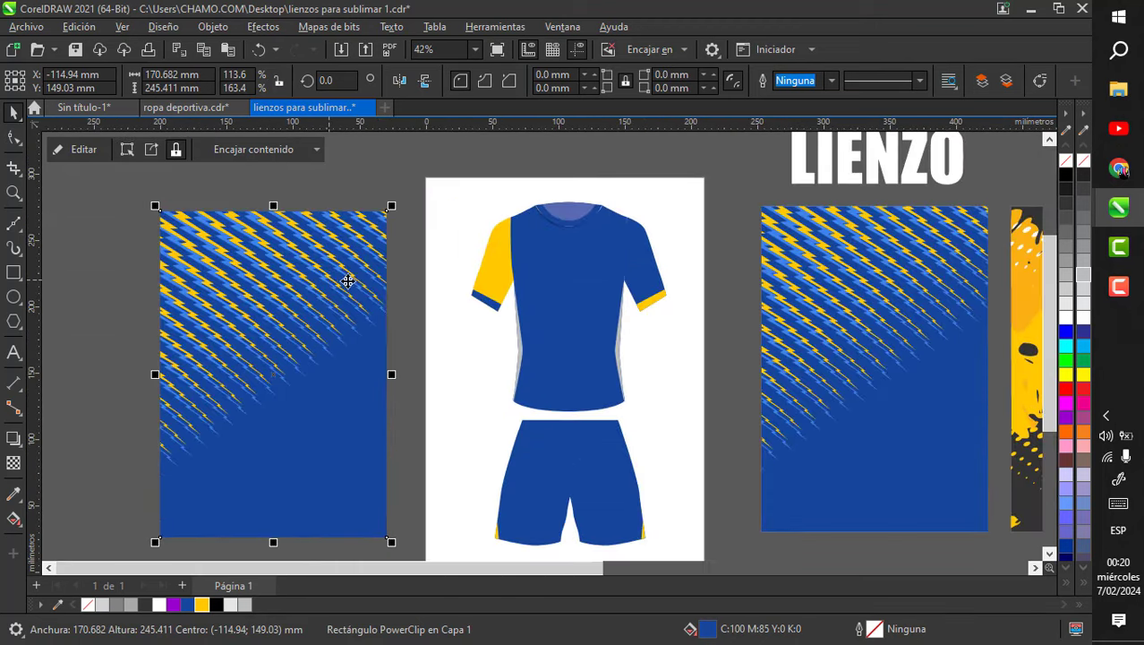
- Place the spare lightning canvas inside the front of the shirt as a PowerClip
right_click(346, 280)
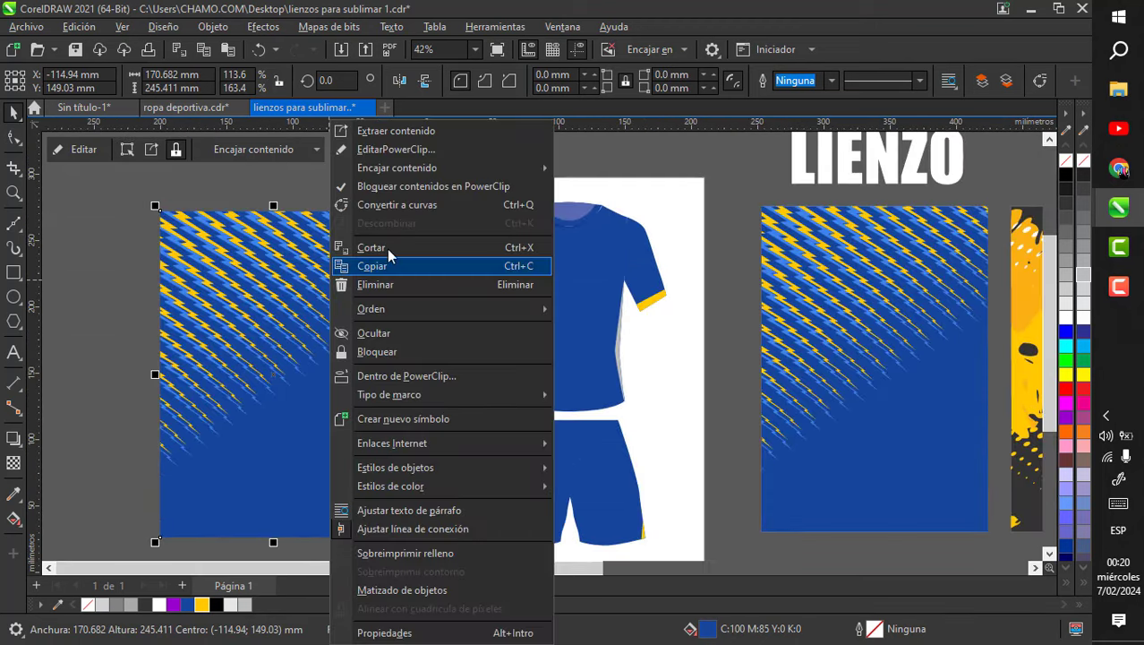
click(434, 376)
click(548, 285)
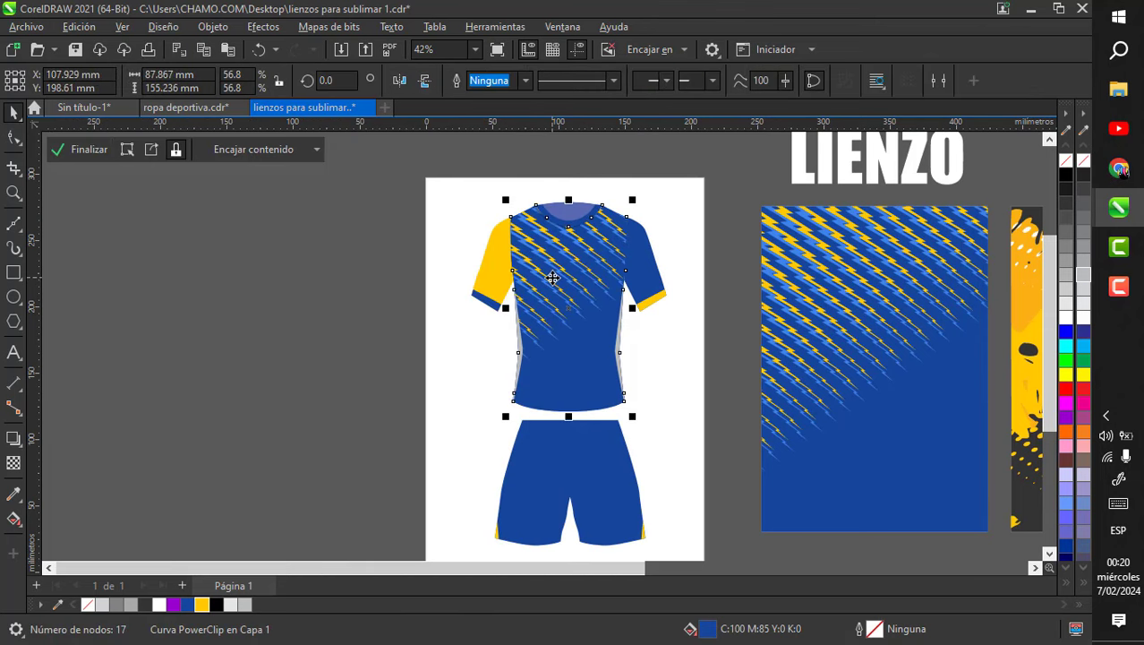
- Scale the canvas inside the shirt front's PowerClip to about 109 × 157 mm and finish editing the clip
scroll(586, 215, up, 2)
click(592, 213)
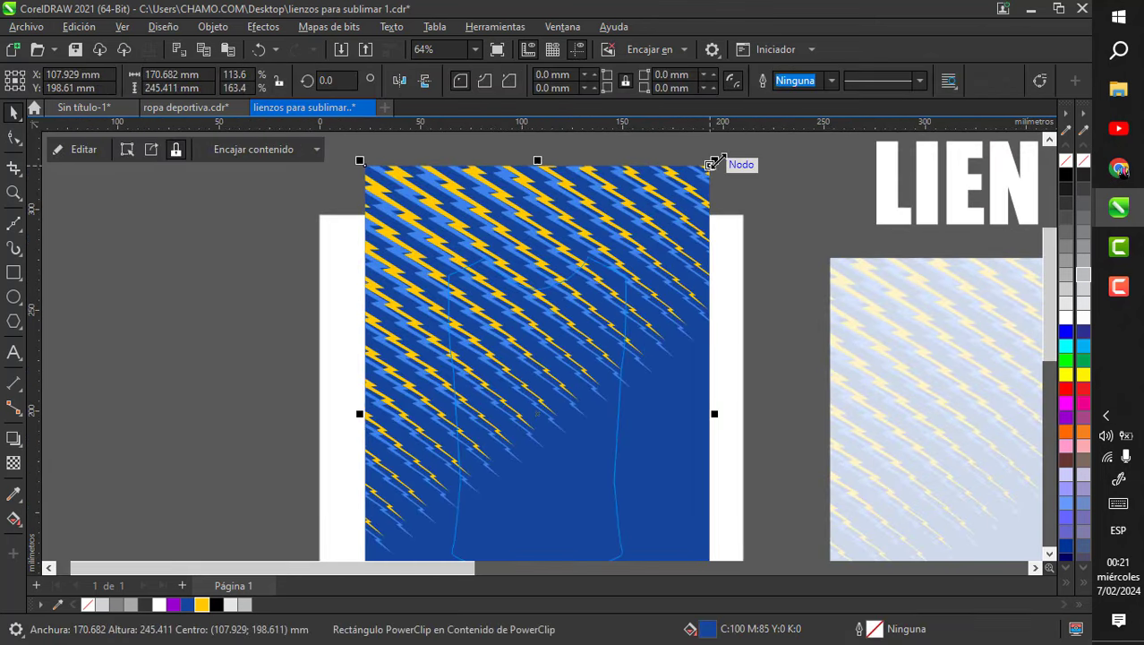
drag(712, 164, 656, 192)
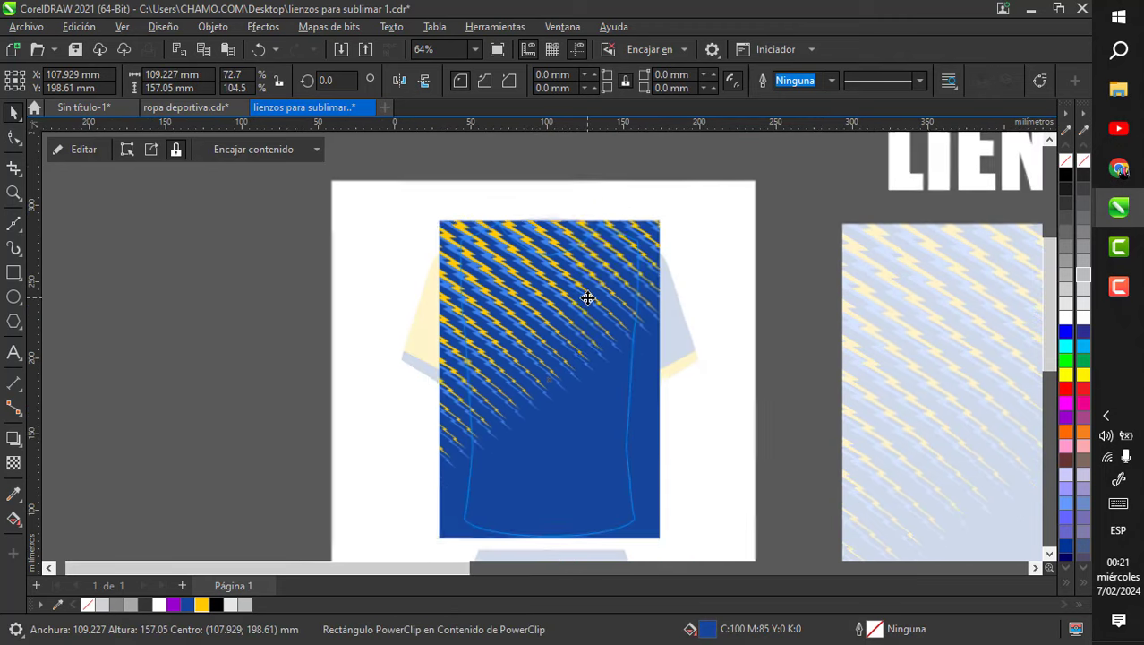
click(586, 298)
ctrl+click(745, 281)
click(713, 252)
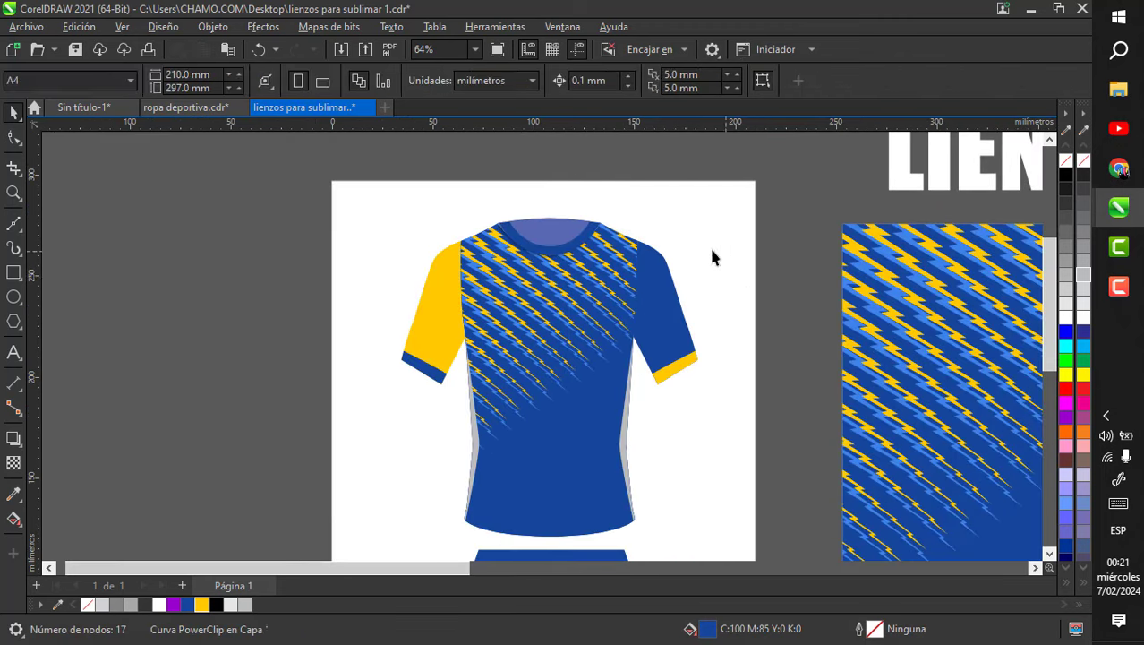
- Copy the lightning canvas from inside the shirt front's PowerClip and paste it onto the page as a separate object
scroll(711, 252, down, 2)
scroll(542, 319, up, 7)
scroll(714, 234, up, 3)
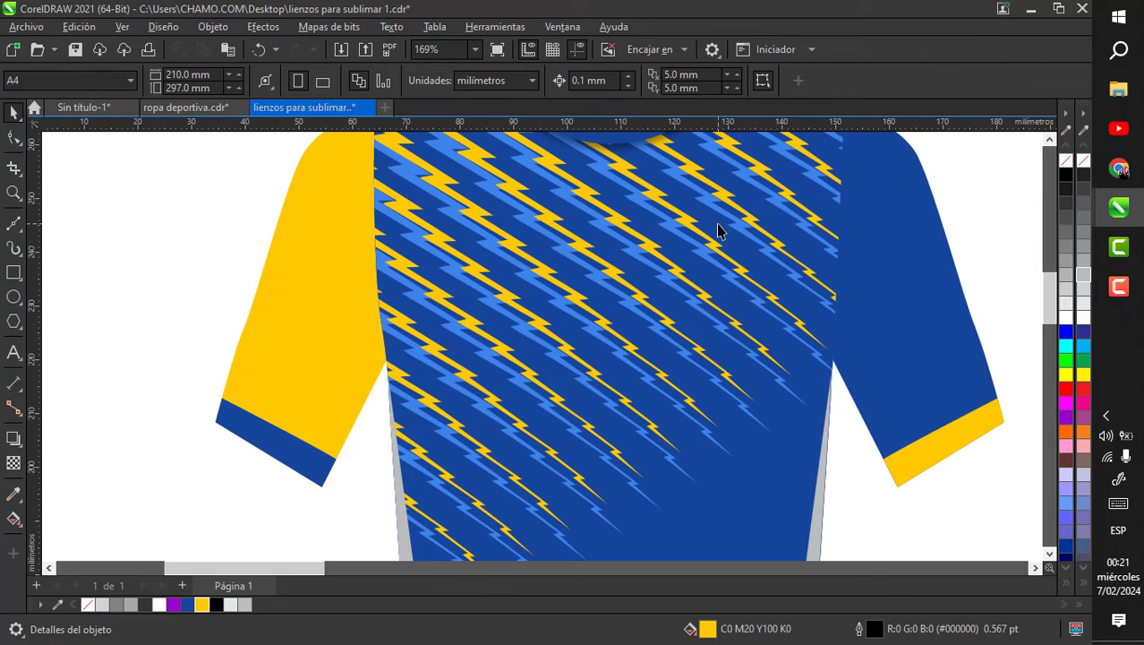
scroll(719, 230, down, 3)
scroll(722, 230, up, 1)
double_click(722, 228)
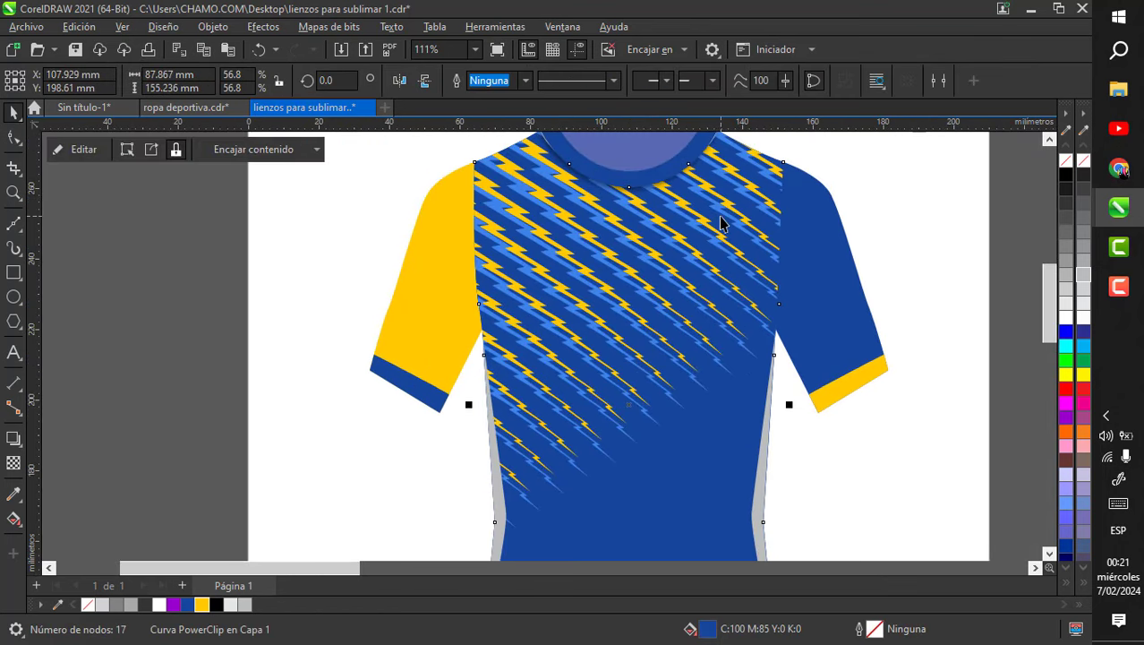
click(722, 227)
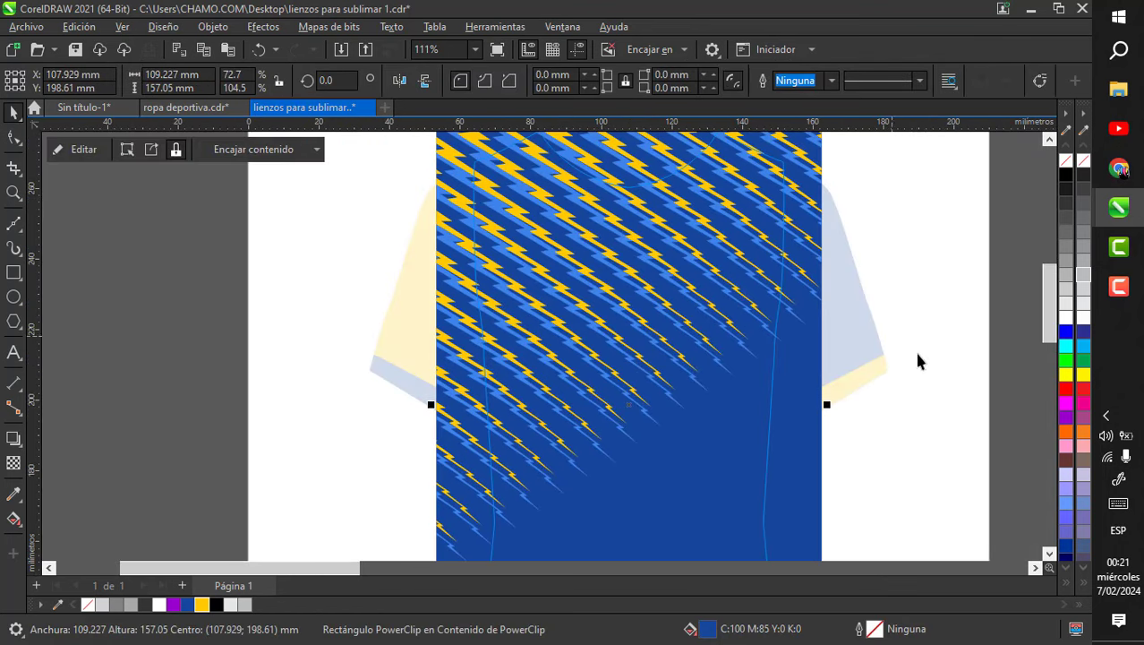
key(ctrl+z)
key(ctrl+z)
- Move the pasted canvas beside the right-hand sleeve and scale it to about 71 mm wide and 102 mm tall
scroll(259, 269, down, 3)
drag(499, 223, 646, 222)
drag(690, 187, 592, 298)
drag(570, 327, 635, 235)
scroll(605, 250, up, 4)
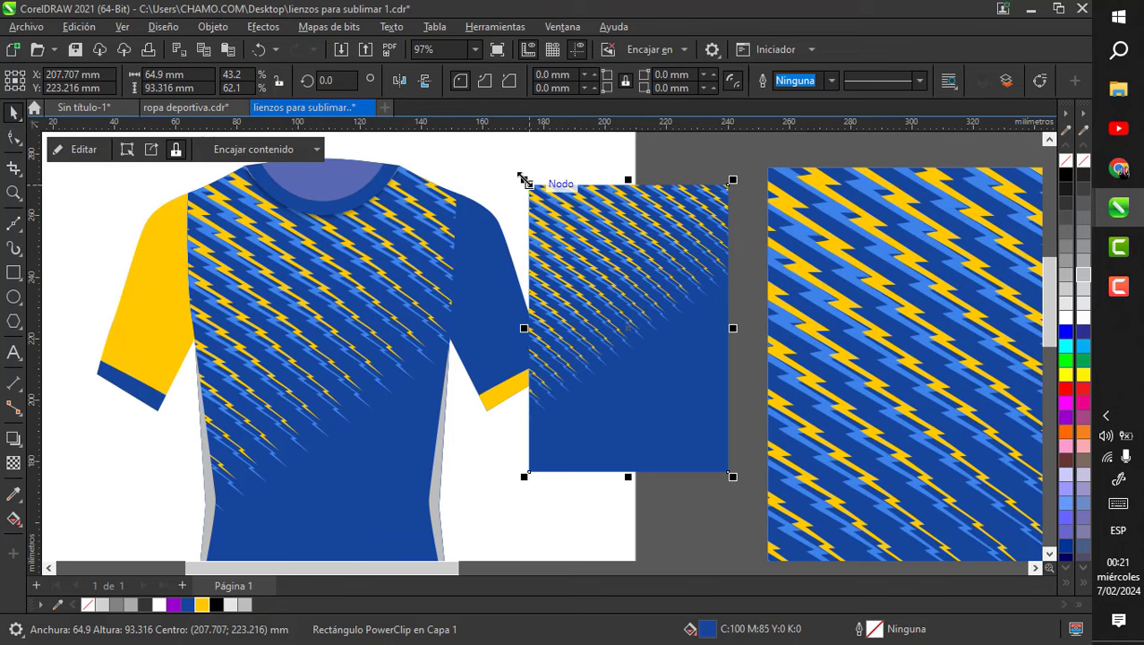
drag(523, 178, 501, 152)
scroll(584, 230, down, 1)
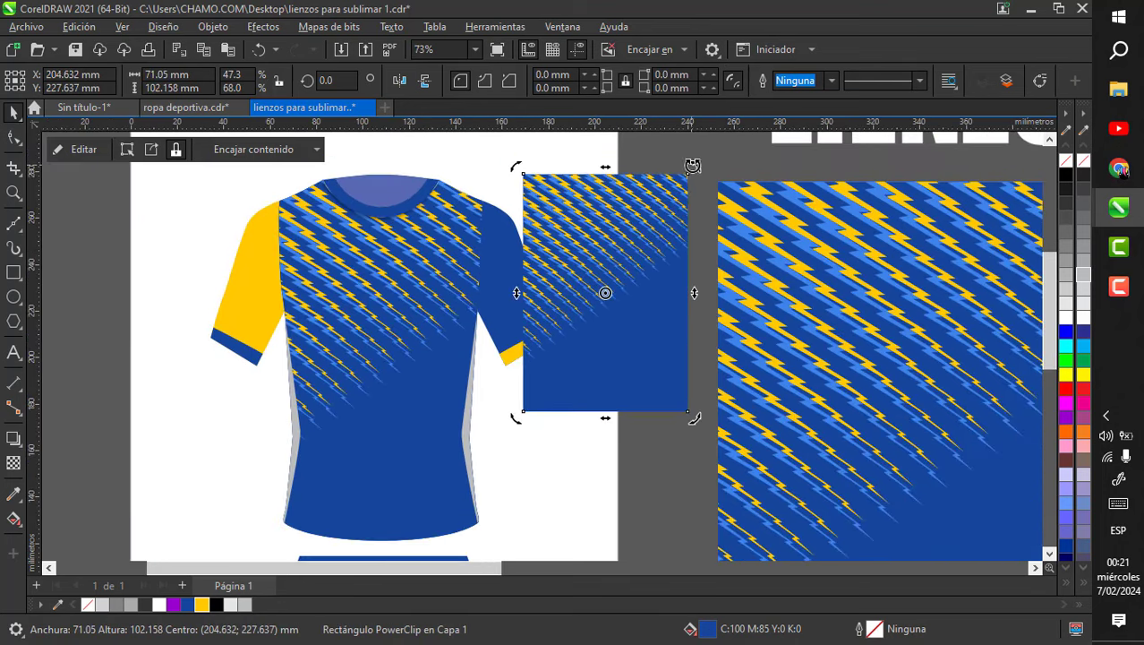
- Rotate the canvas copy to about 332° and enlarge it to about 118 × 132 mm overall, positioned beside the right-hand sleeve
drag(693, 165, 724, 235)
drag(661, 270, 630, 264)
scroll(600, 305, down, 2)
scroll(537, 184, up, 3)
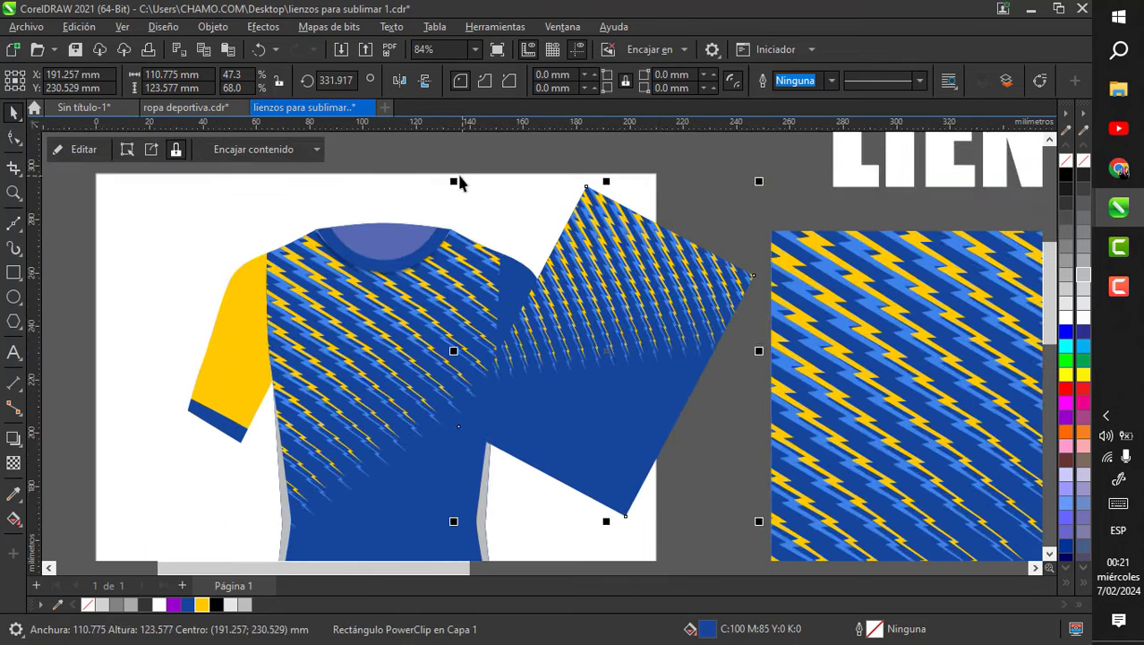
drag(451, 180, 404, 154)
drag(676, 260, 746, 272)
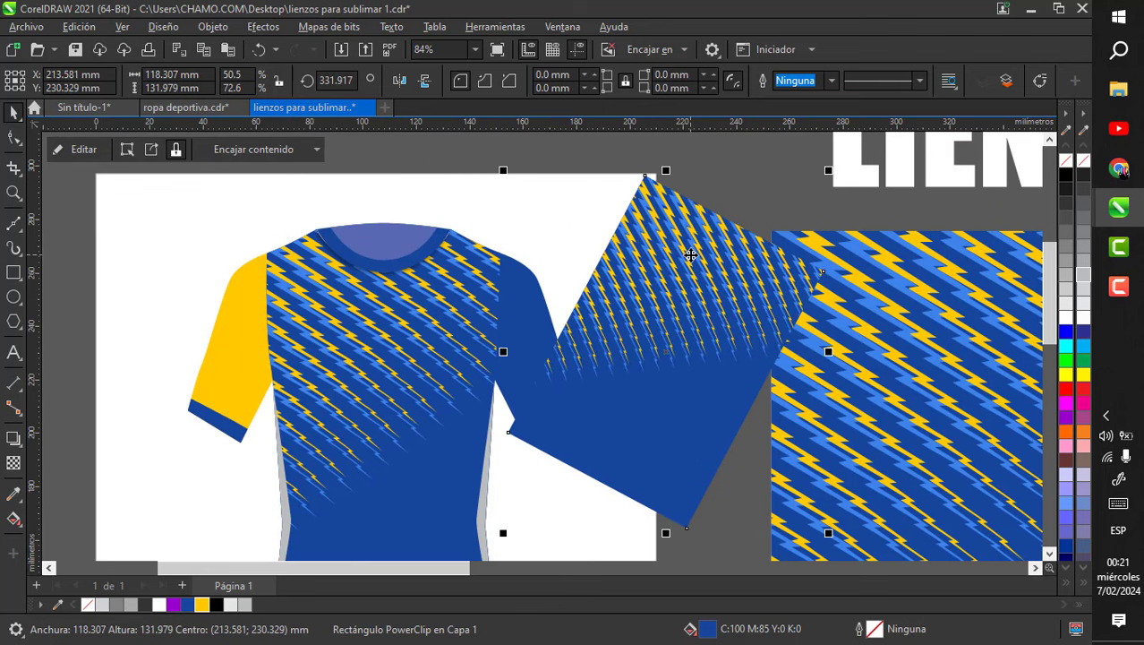
- PowerClip the rotated canvas inside the right-hand sleeve and shift it so the lightning covers the upper part of the sleeve
right_click(690, 255)
click(759, 378)
click(523, 306)
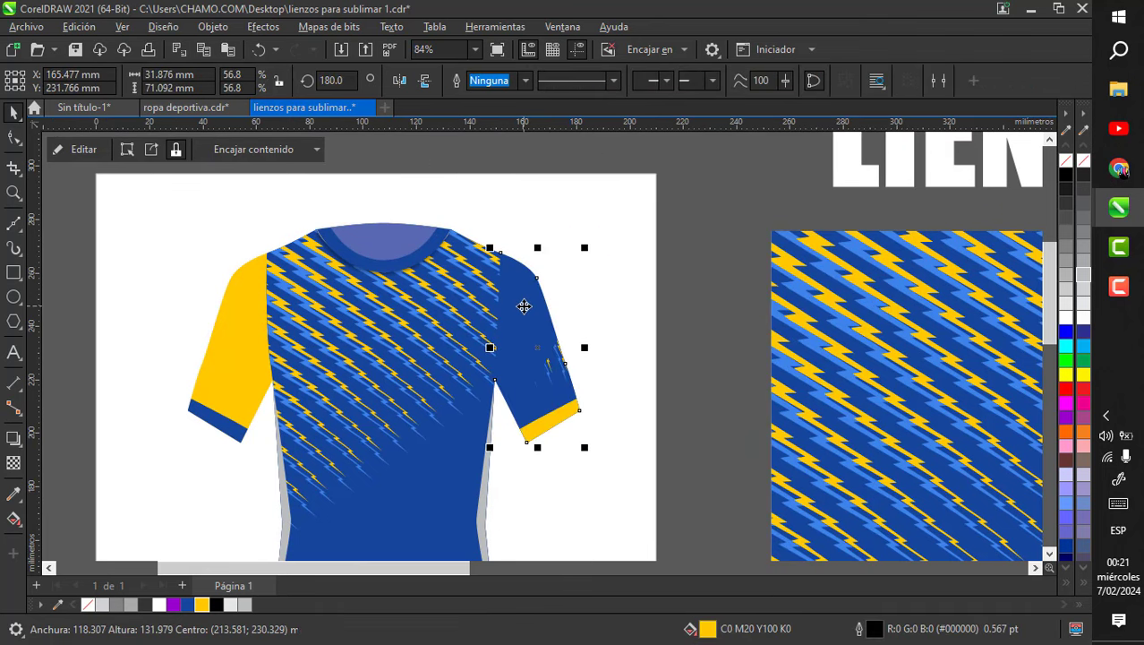
double_click(580, 342)
drag(576, 339, 555, 329)
ctrl+click(692, 460)
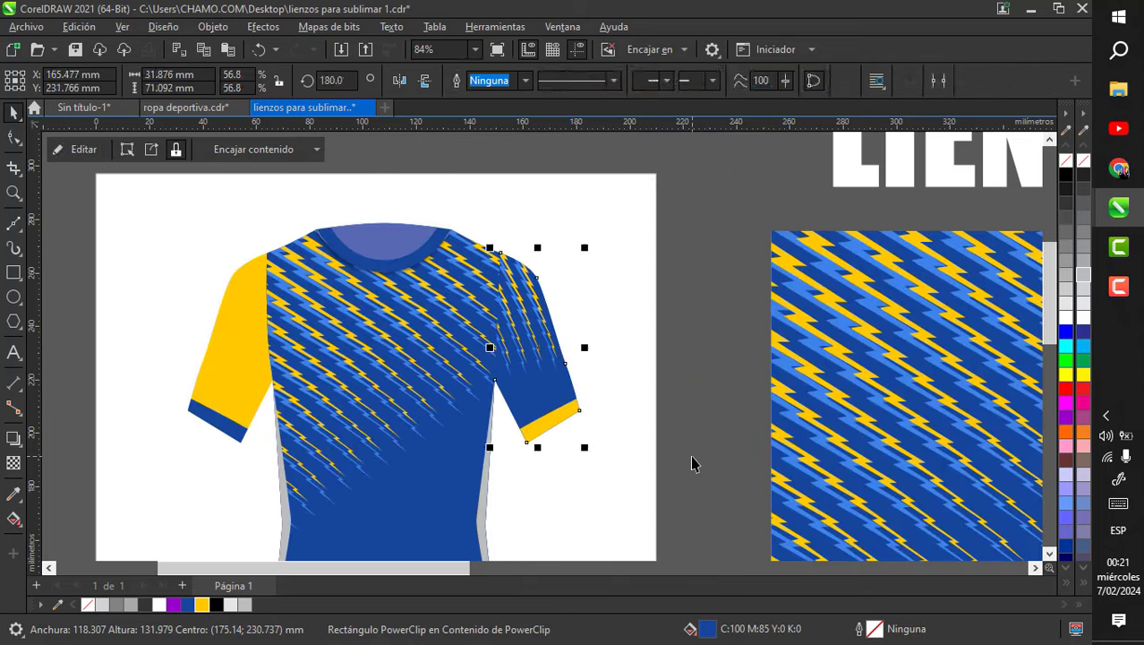
click(692, 460)
- Copy the rotated canvas from inside the right-hand sleeve's PowerClip and paste it onto the page as a separate object
scroll(506, 375, up, 2)
scroll(564, 232, down, 4)
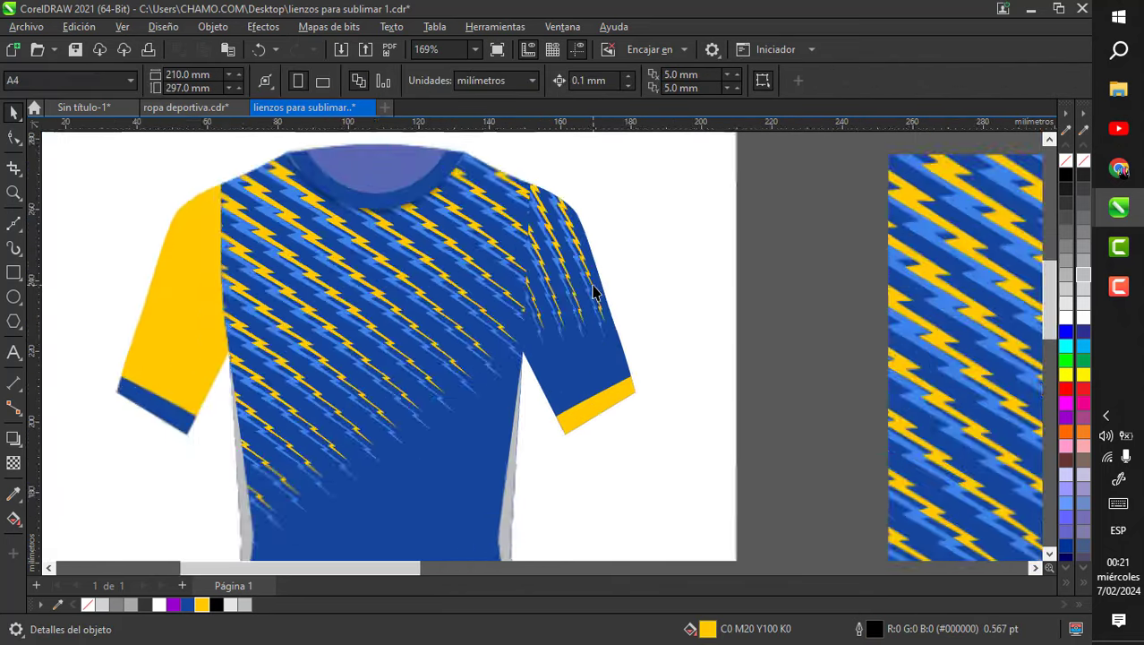
scroll(478, 322, down, 2)
scroll(555, 287, up, 1)
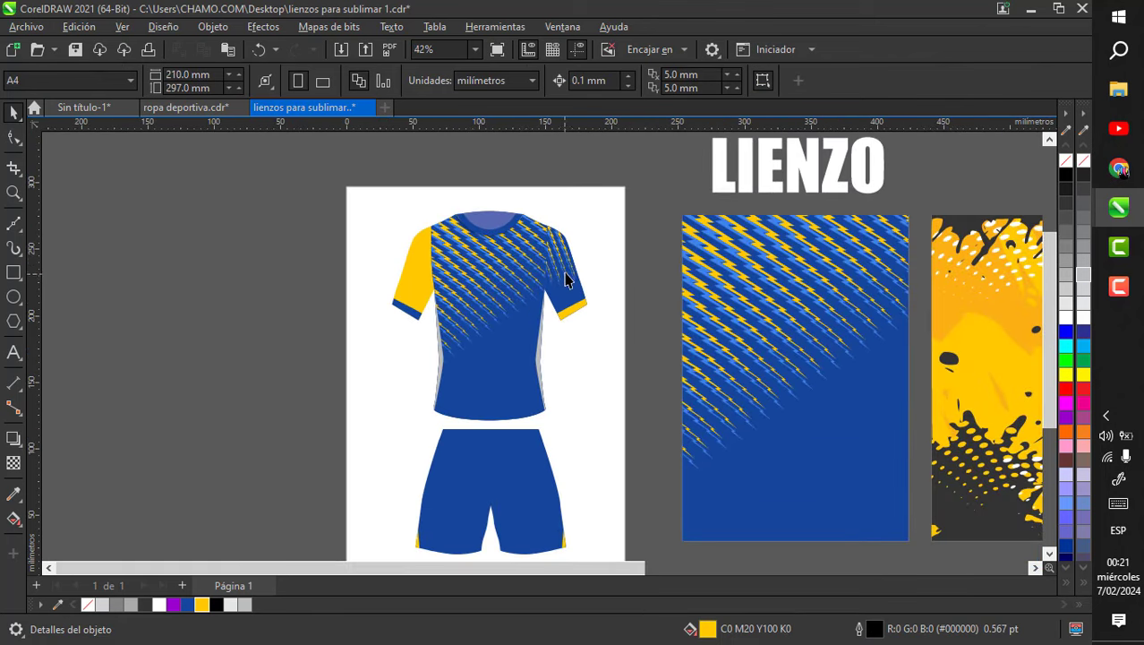
double_click(580, 278)
click(581, 277)
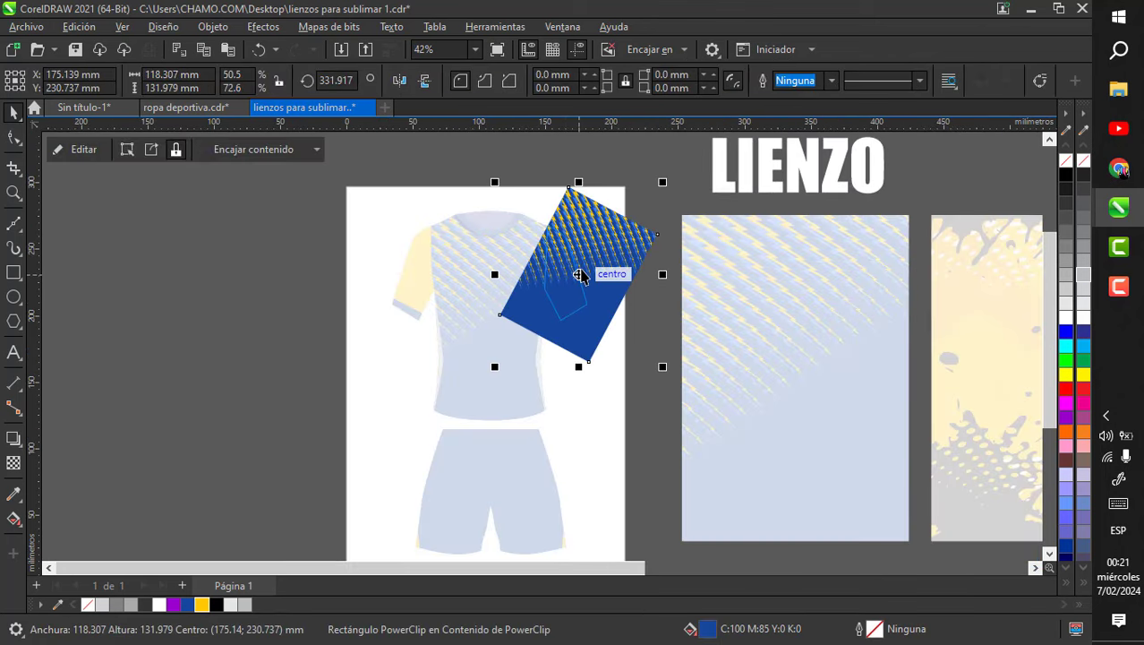
ctrl+click(283, 332)
scroll(329, 465, up, 2)
key(ctrl+z)
scroll(456, 369, down, 2)
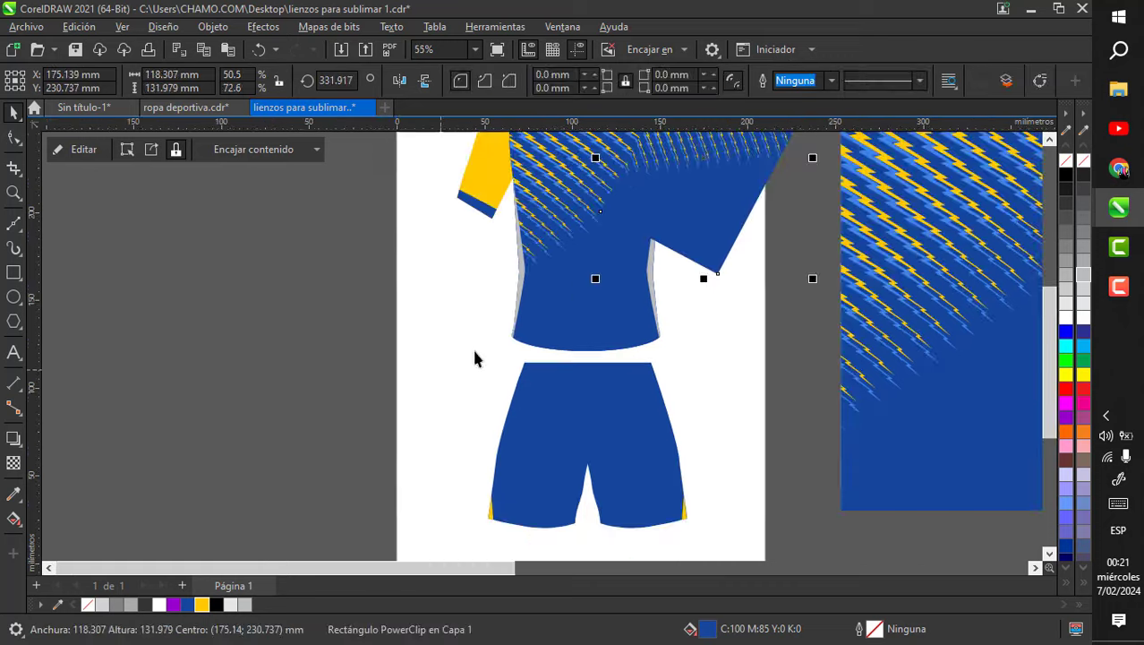
- Move the rotated canvas copy down to the shorts, straighten it to about 0.8°, and position it over the left-hand leg
drag(665, 216, 391, 483)
scroll(415, 410, up, 1)
scroll(442, 375, down, 1)
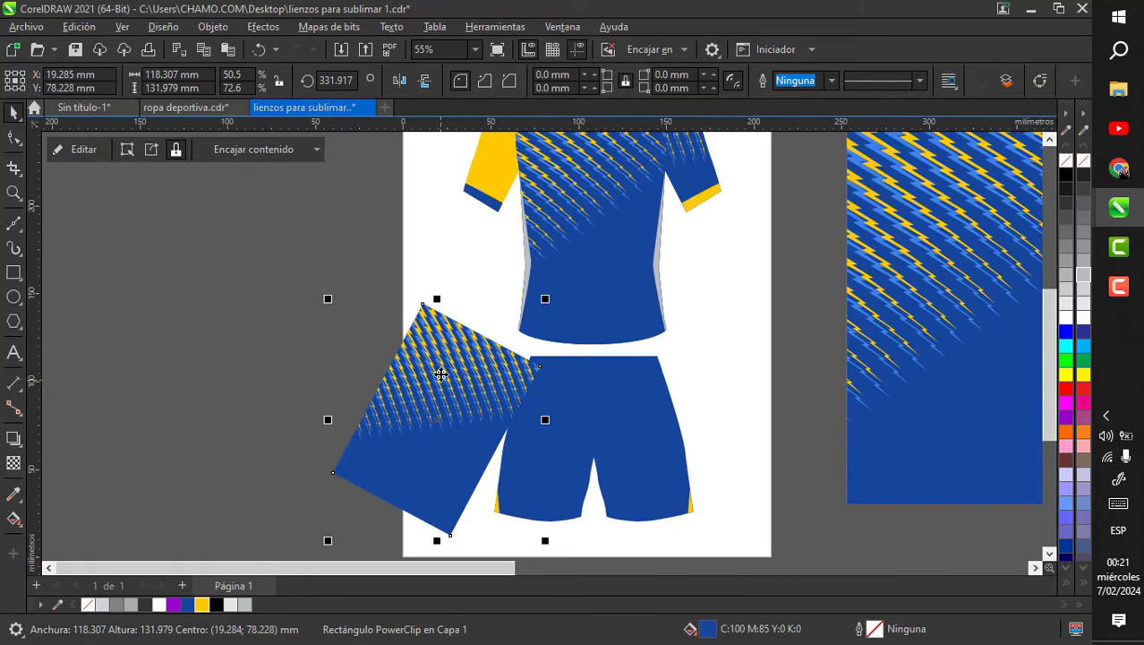
scroll(441, 372, down, 1)
click(441, 370)
scroll(459, 398, up, 1)
drag(534, 270, 390, 234)
drag(424, 382, 513, 405)
- PowerClip the straightened canvas inside the shorts and deselect it
right_click(535, 416)
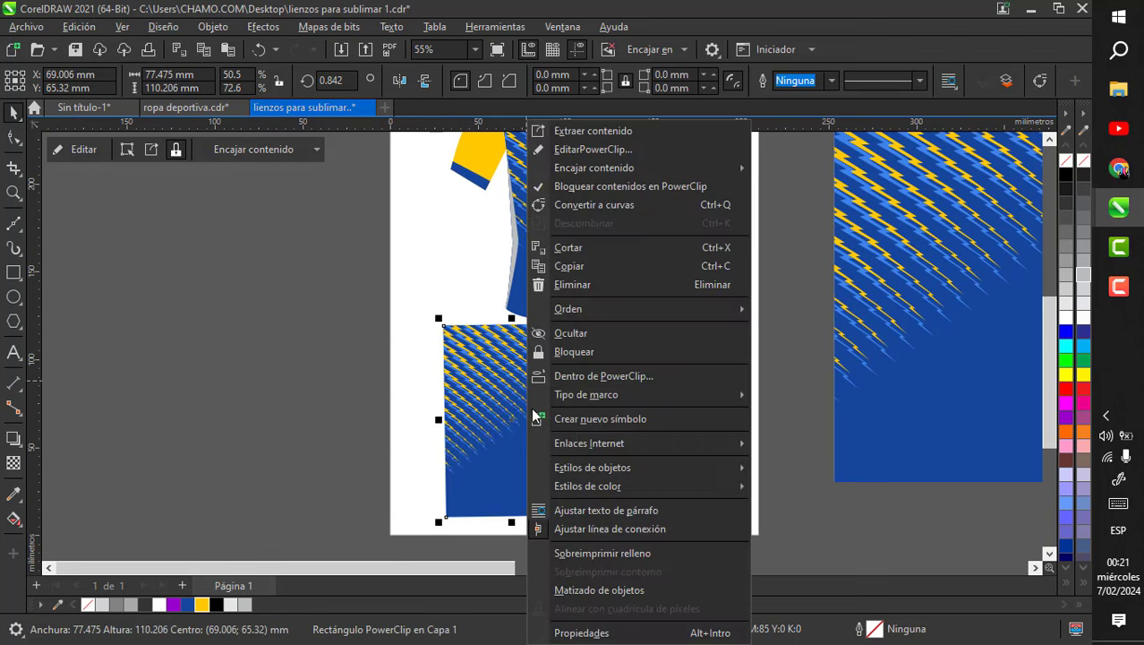
click(586, 376)
click(611, 411)
click(434, 403)
scroll(562, 422, up, 2)
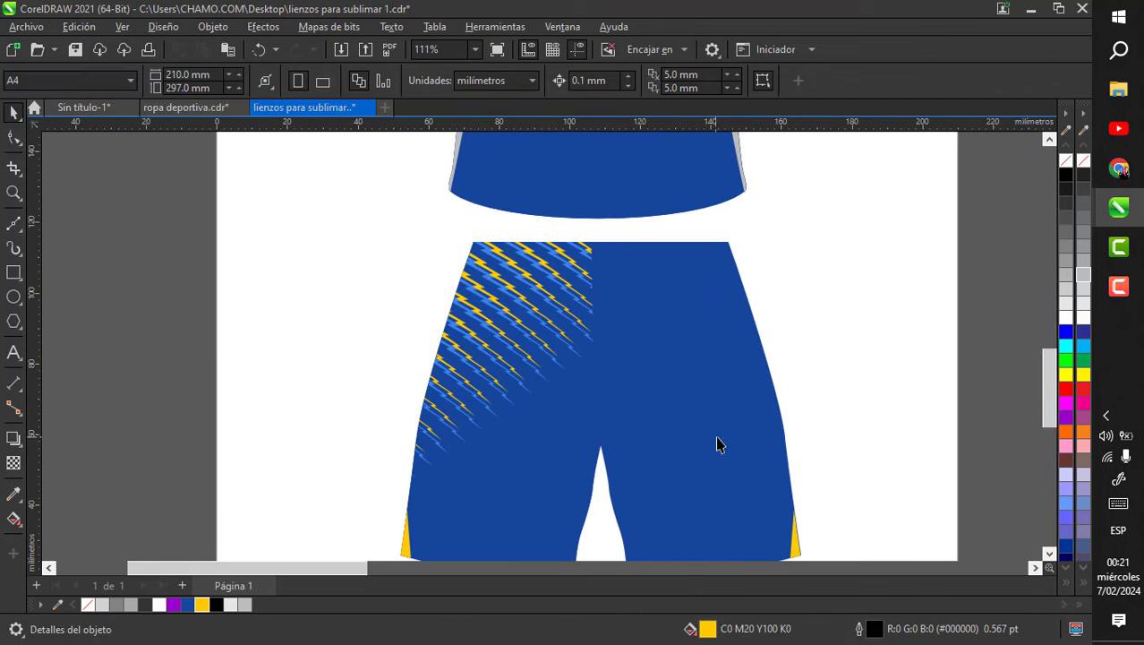
- Examine the lightning pattern on the shirt, sleeve and shorts, and compare the kit with the source canvases
scroll(567, 402, down, 4)
scroll(582, 251, up, 3)
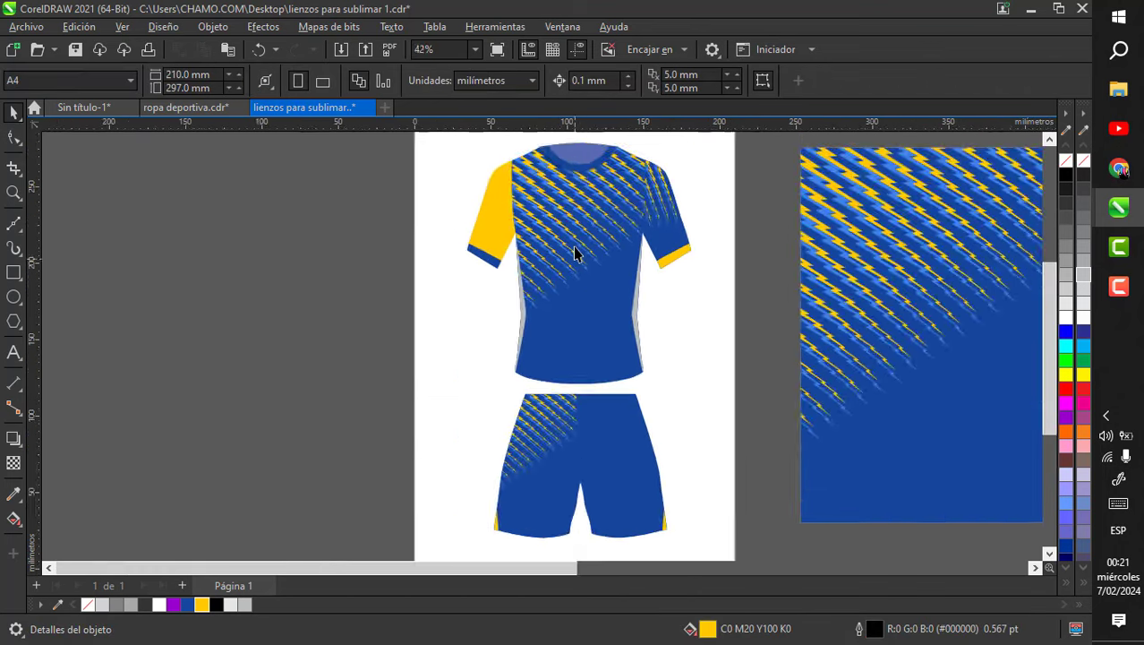
scroll(589, 246, down, 2)
scroll(704, 270, up, 4)
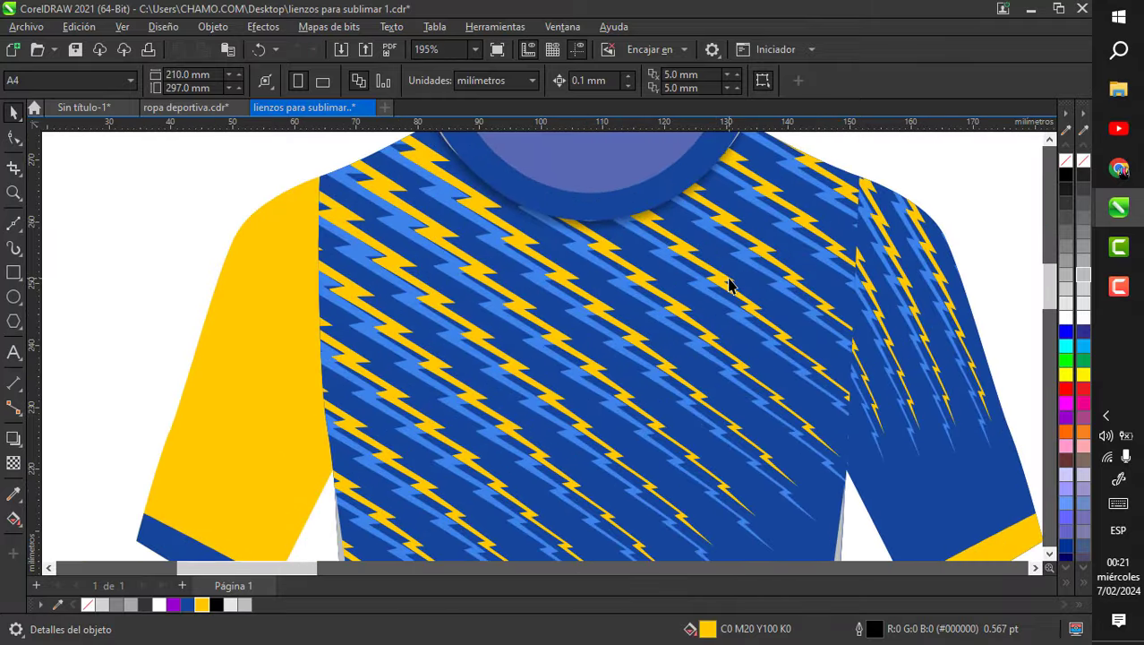
scroll(562, 255, down, 3)
scroll(537, 460, up, 2)
scroll(542, 457, down, 1)
scroll(587, 320, down, 2)
scroll(582, 510, up, 4)
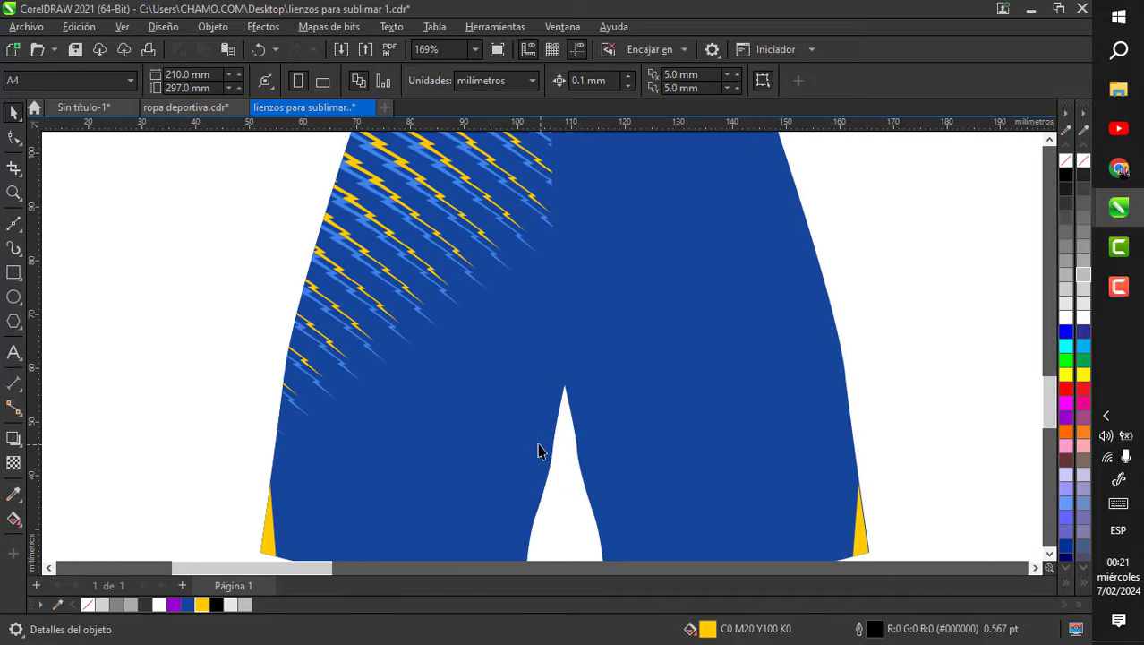
scroll(538, 450, down, 3)
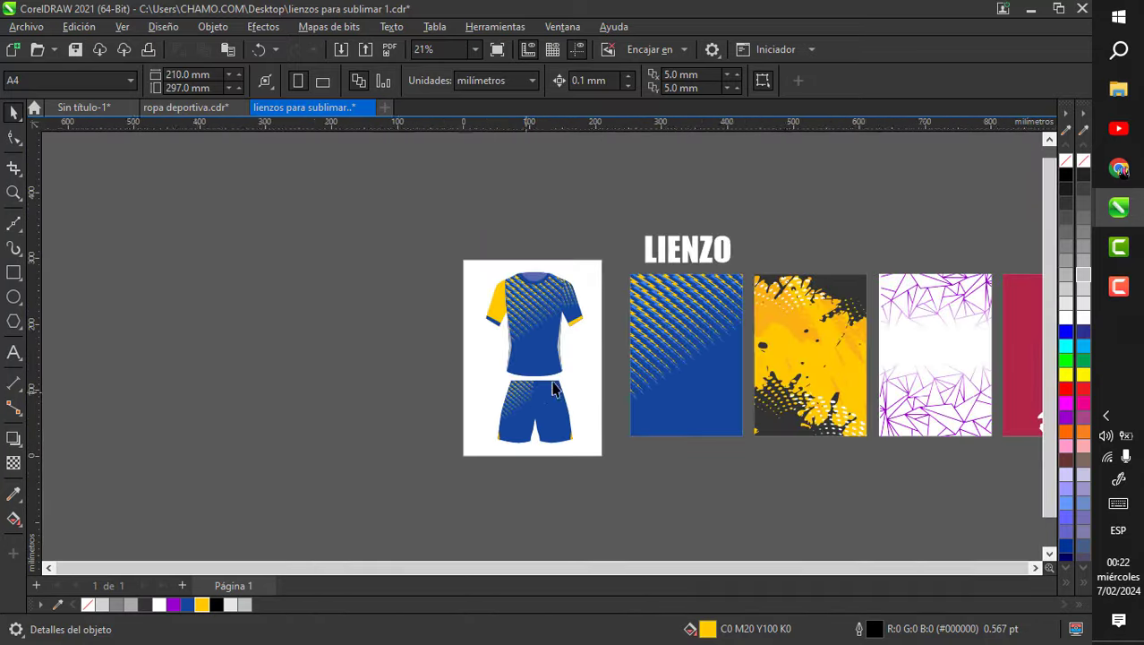
scroll(795, 376, up, 2)
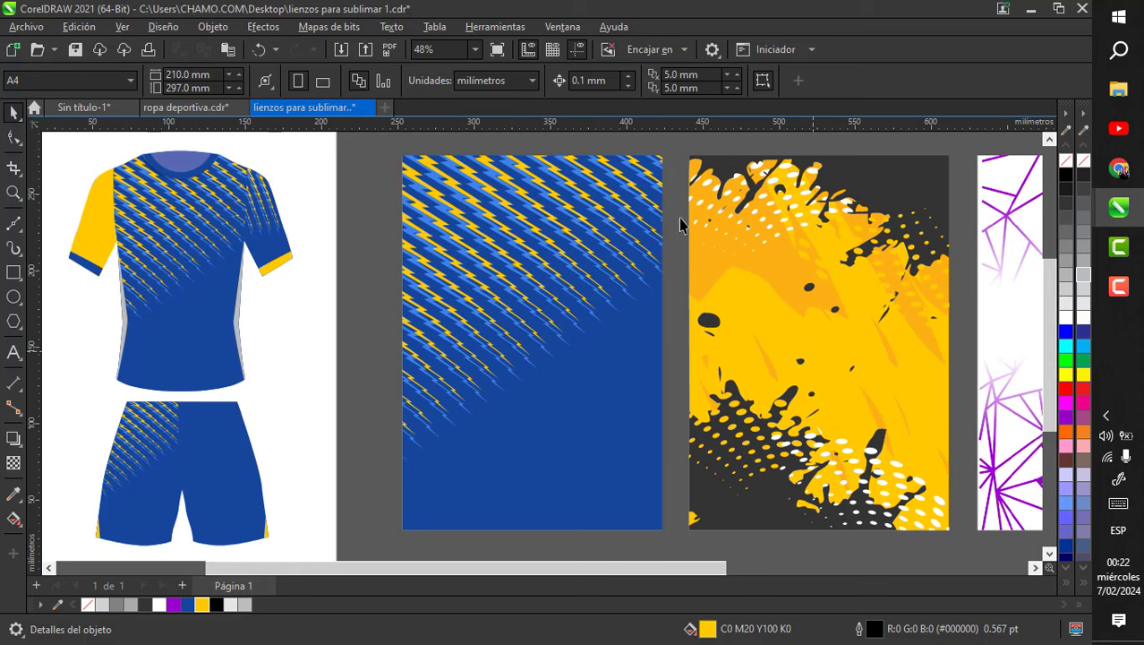
scroll(681, 224, down, 2)
scroll(135, 251, left, 3)
scroll(170, 269, up, 2)
scroll(542, 410, down, 2)
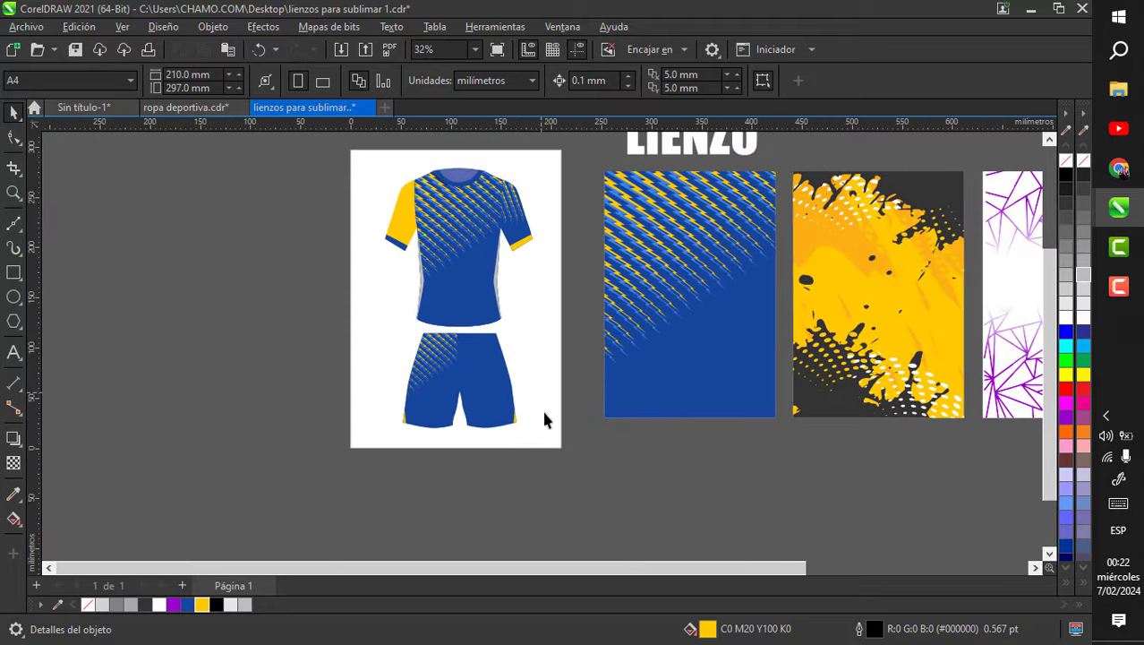
- Move the finished kit off the page to its left and place a duplicate of it back on the page
scroll(506, 245, down, 1)
drag(506, 244, 300, 267)
scroll(330, 212, up, 2)
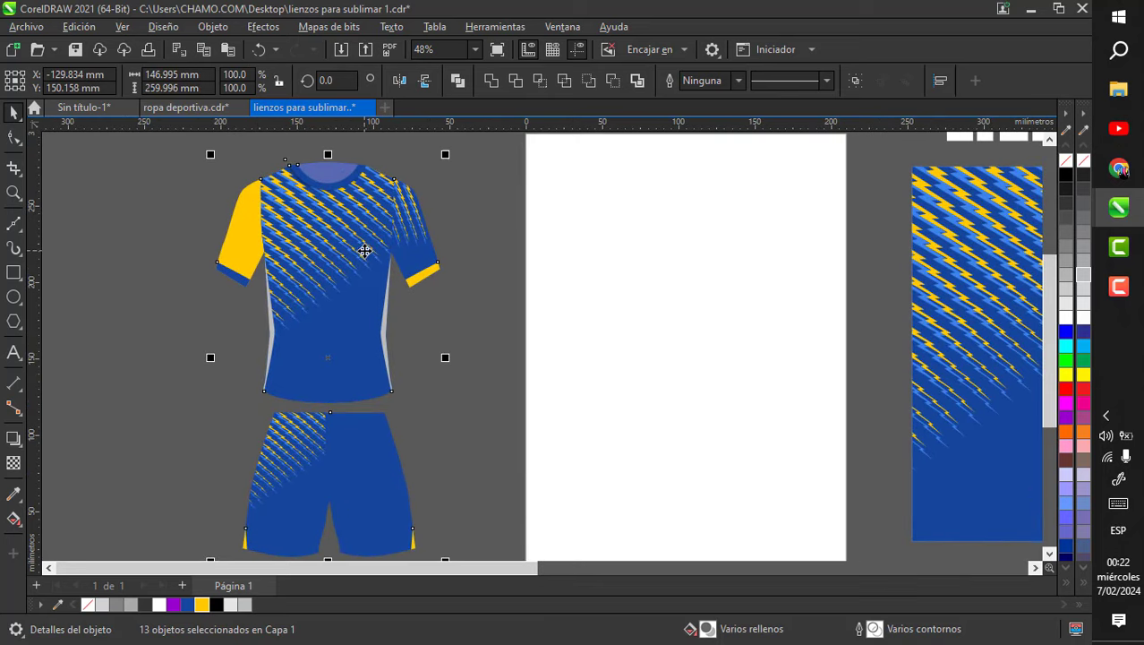
drag(364, 251, 718, 265)
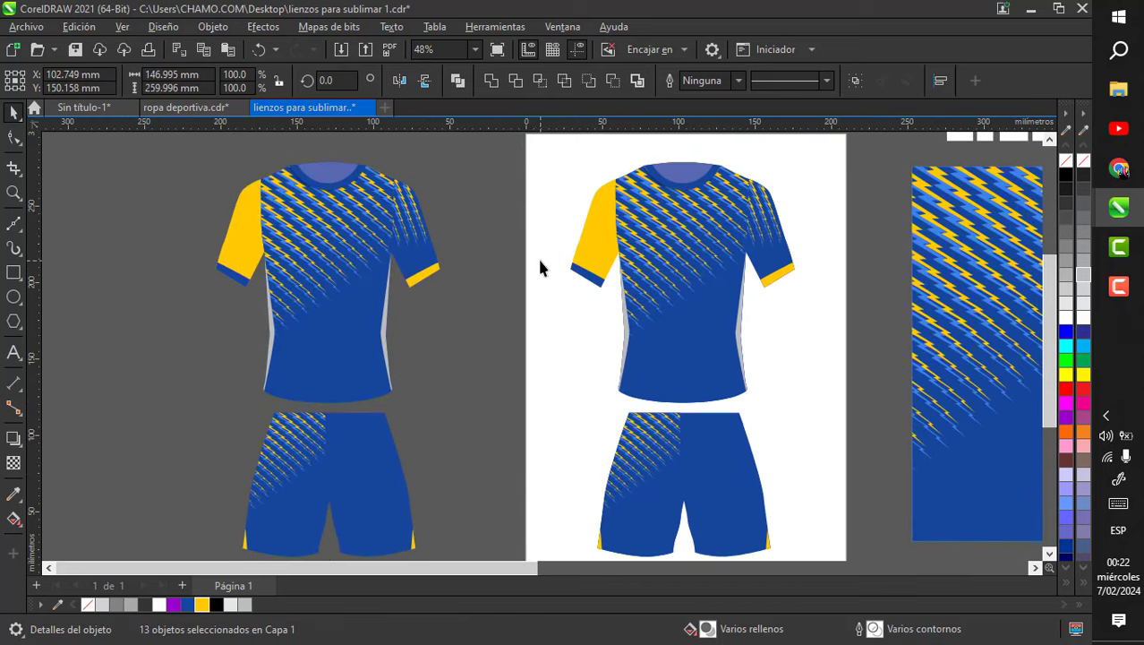
click(540, 266)
- Open the shirt body's PowerClip on the page copy and try grey canvas backgrounds, ending with 70% black
scroll(540, 266, down, 2)
scroll(758, 260, up, 3)
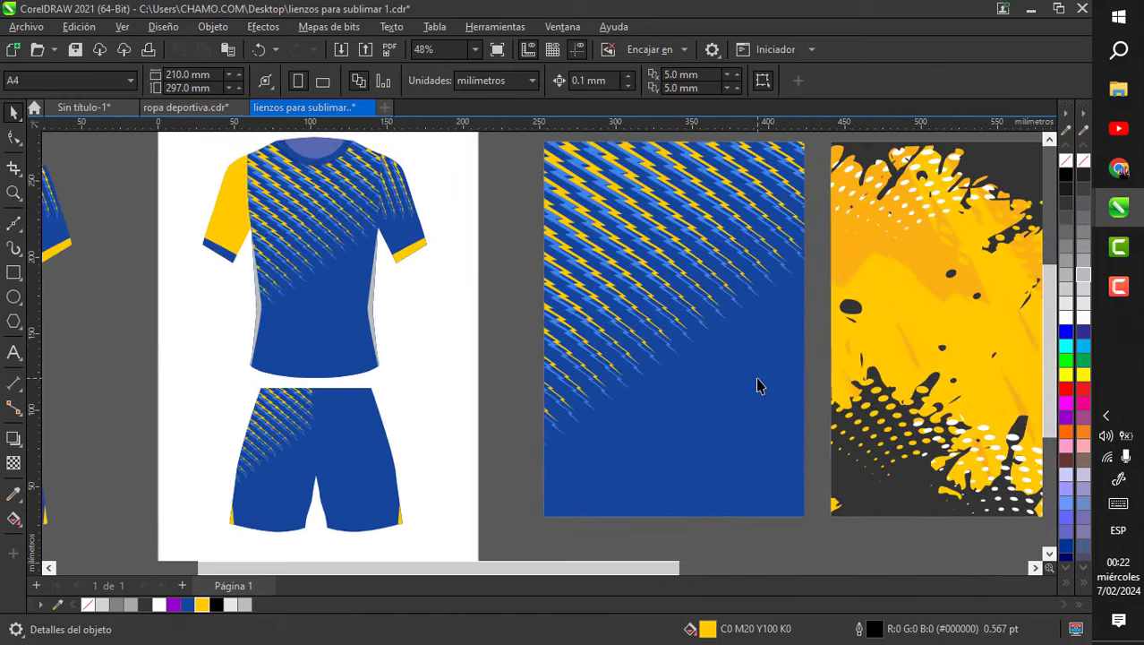
scroll(439, 350, down, 1)
scroll(381, 338, up, 2)
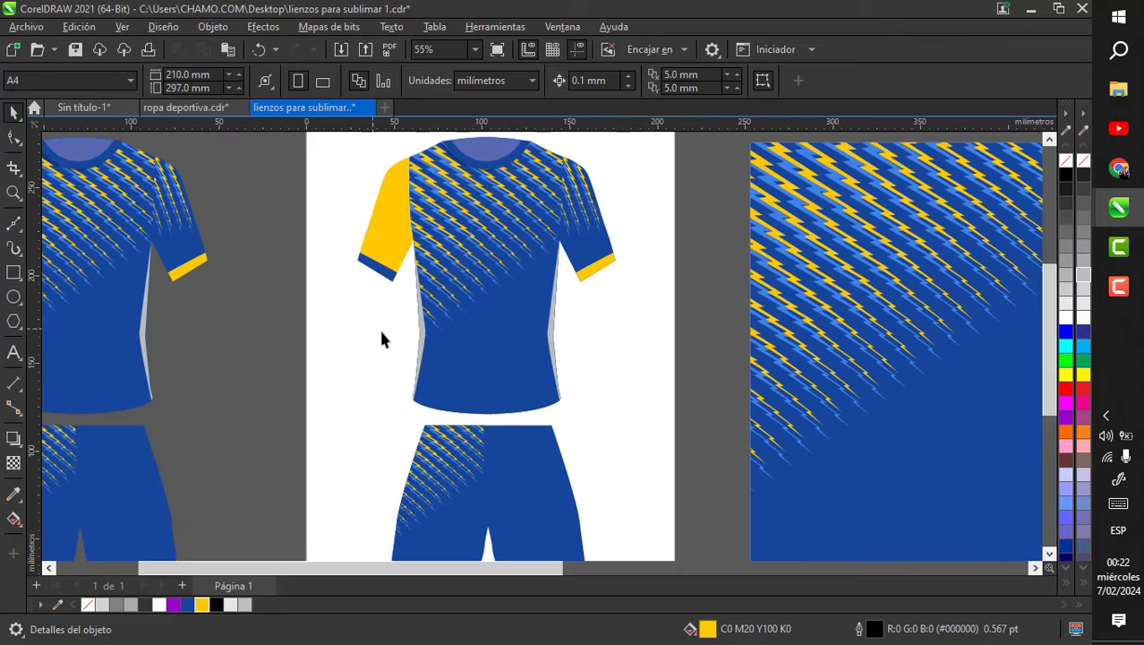
double_click(464, 351)
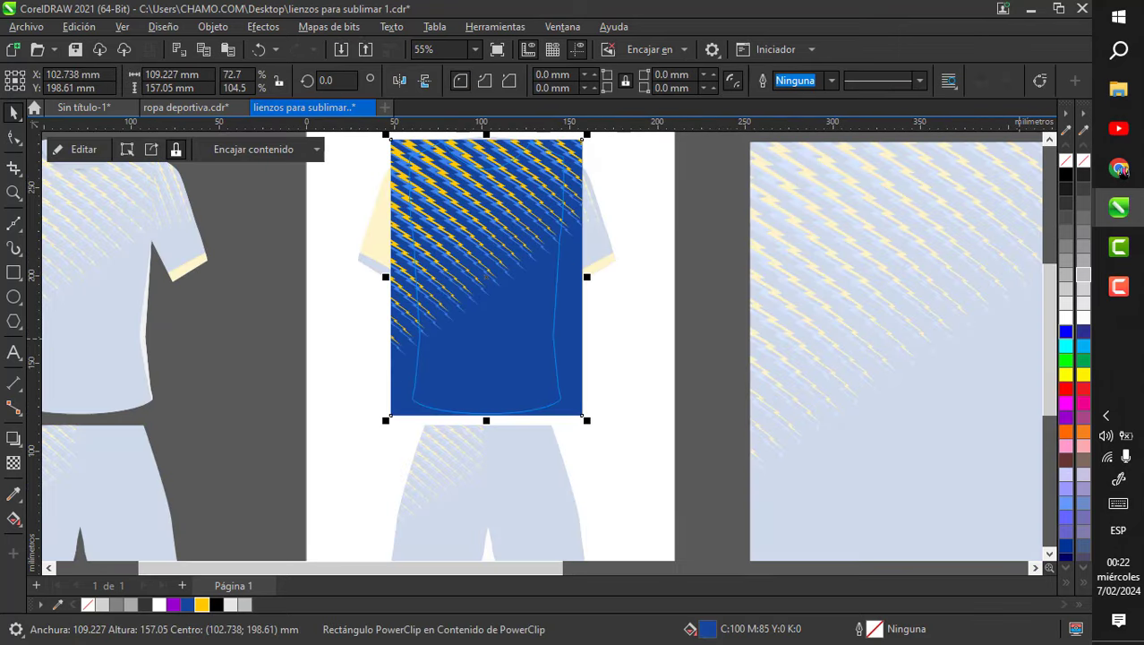
click(1083, 274)
click(1083, 260)
click(1084, 218)
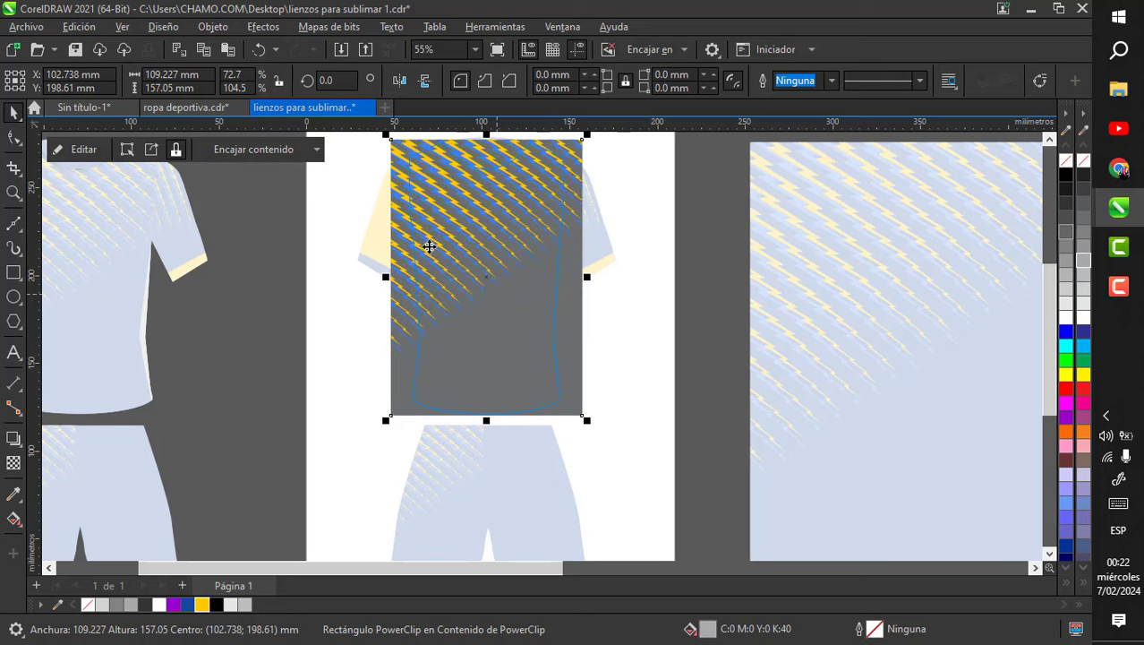
scroll(424, 189, up, 1)
scroll(487, 165, up, 1)
click(299, 275)
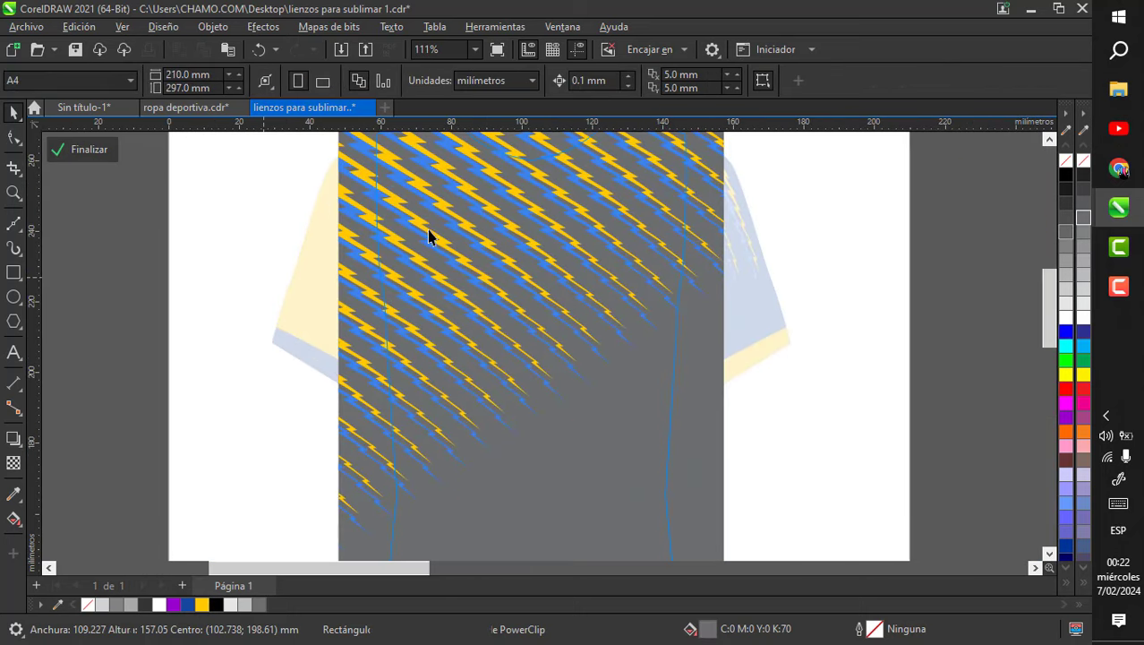
- Edit the nested canvas PowerClip inside the shirt body and recolour the yellow lightning group red (#FF0000)
click(470, 229)
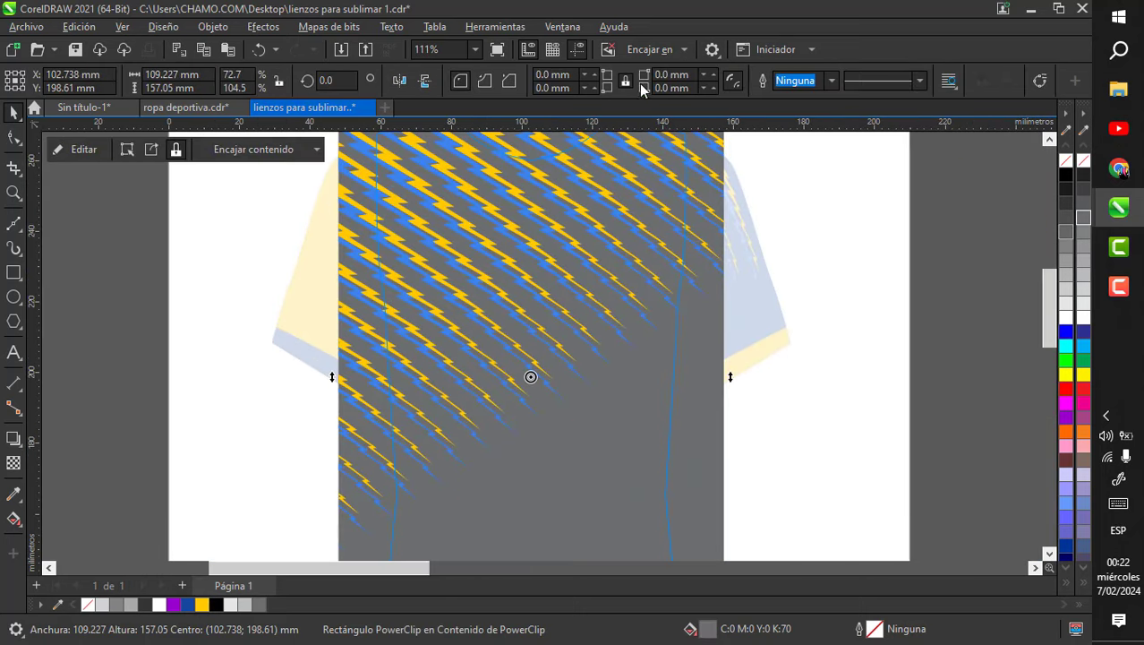
scroll(591, 379, down, 2)
double_click(598, 269)
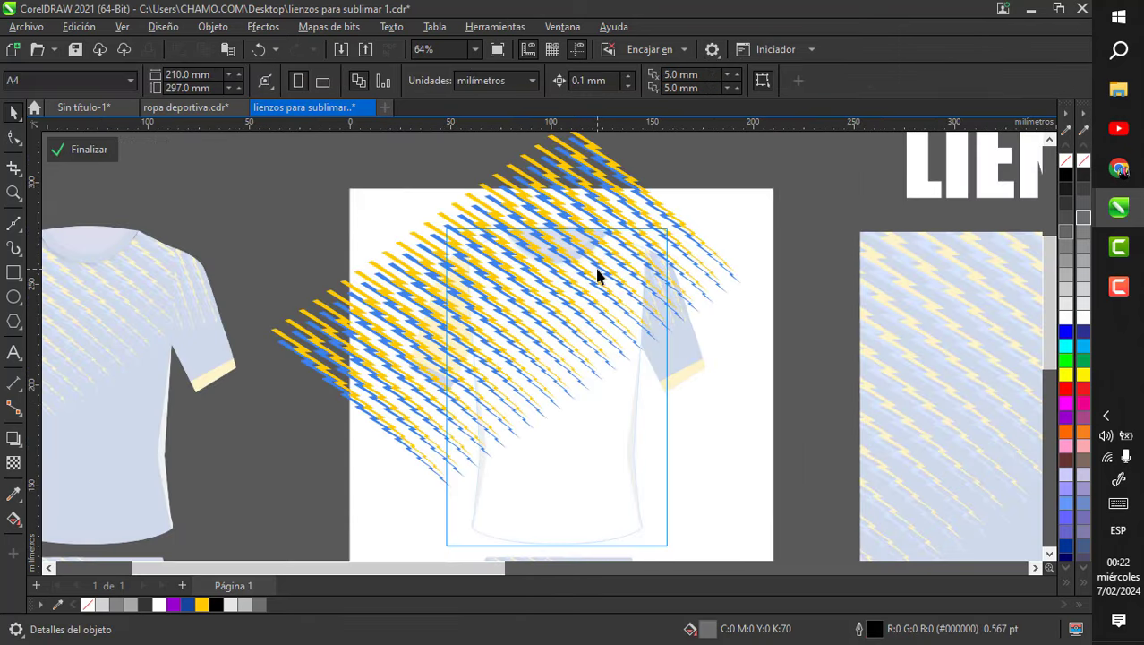
scroll(598, 268, up, 1)
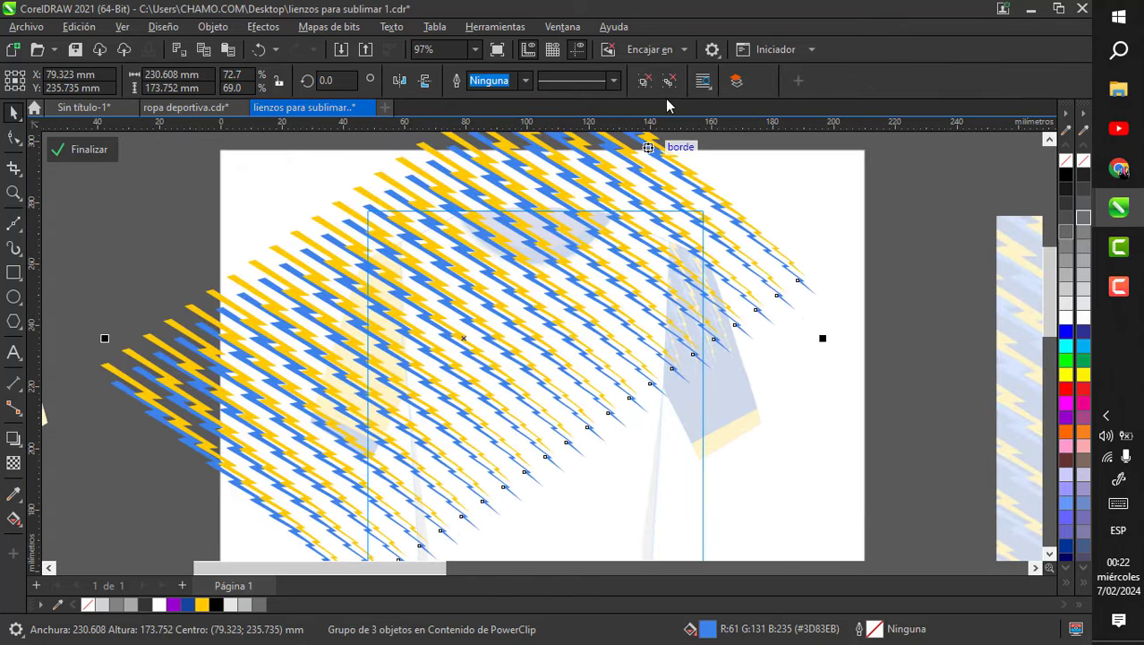
click(696, 177)
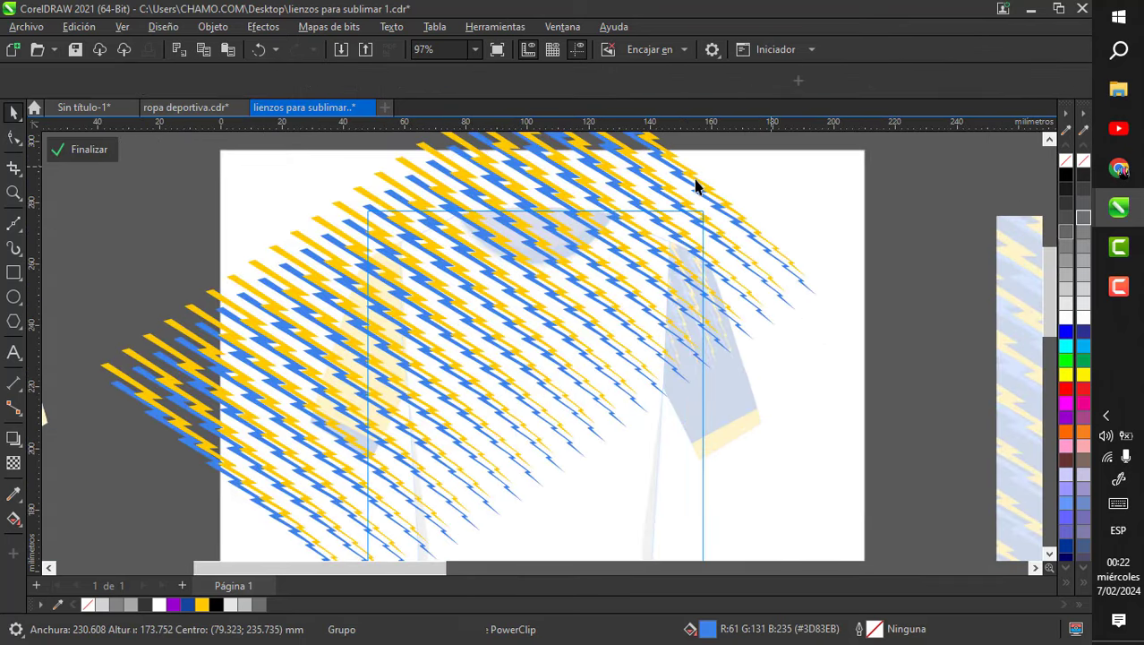
click(1064, 392)
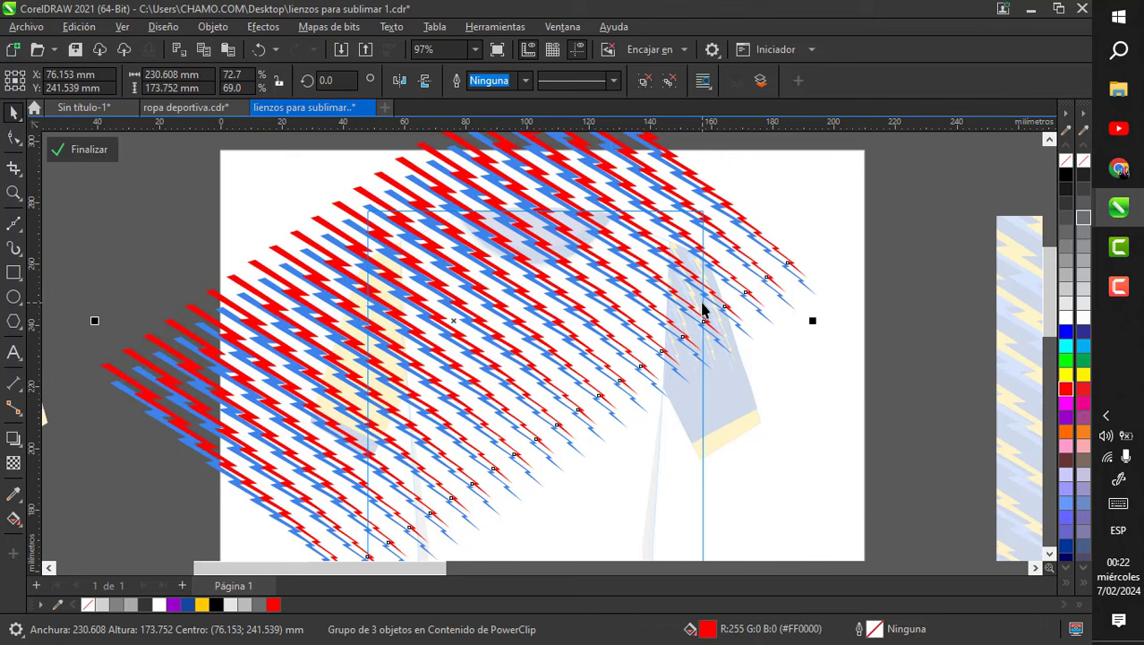
- Undo the red lightning and grey background changes and leave the shirt body's PowerClip
key(ctrl+z)
key(ctrl+z)
key(ctrl+z)
key(ctrl+z)
key(ctrl+z)
key(ctrl+z)
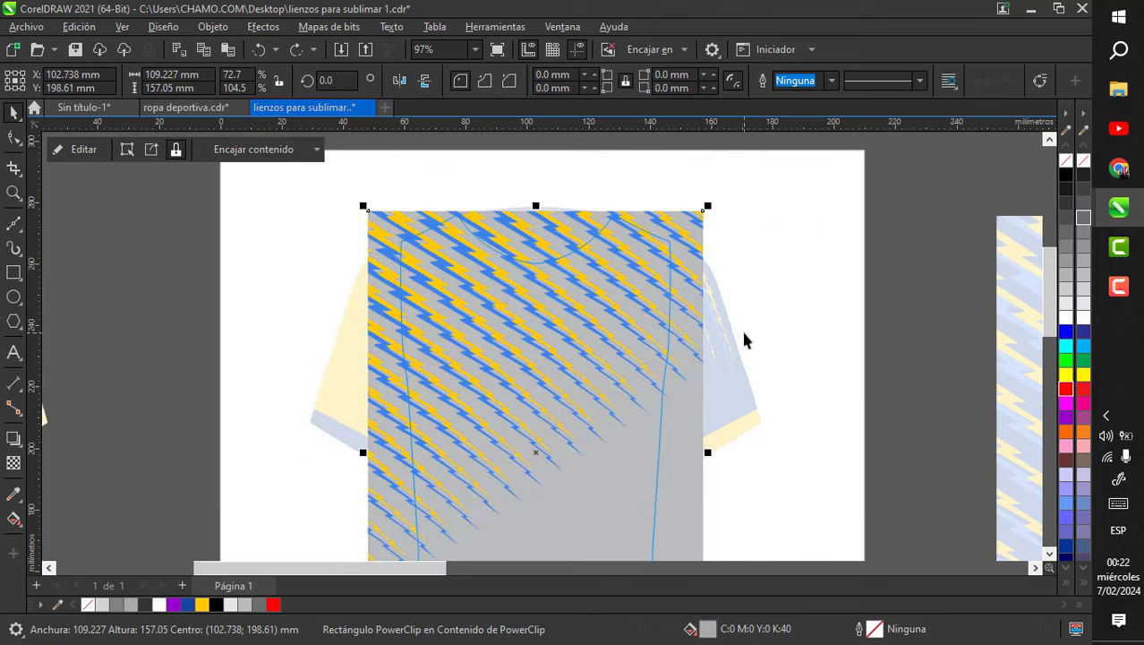
click(790, 355)
scroll(567, 311, down, 3)
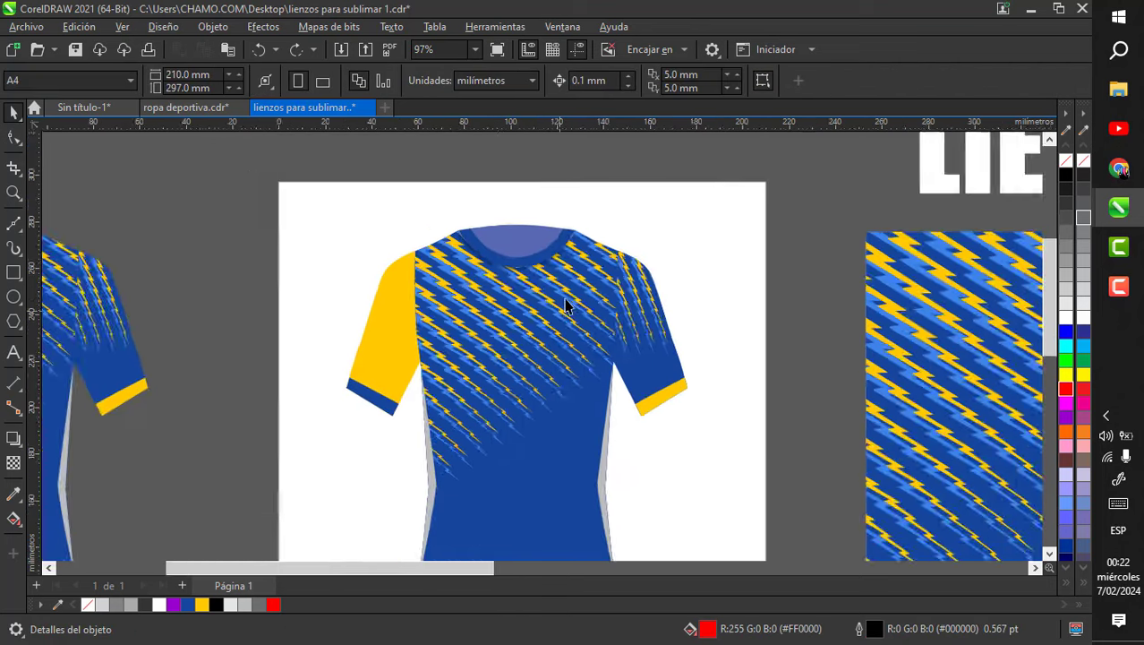
- Delete the lightning canvas from inside the page copy's shirt body PowerClip and finish editing it
scroll(567, 313, up, 1)
click(569, 322)
ctrl+click(573, 315)
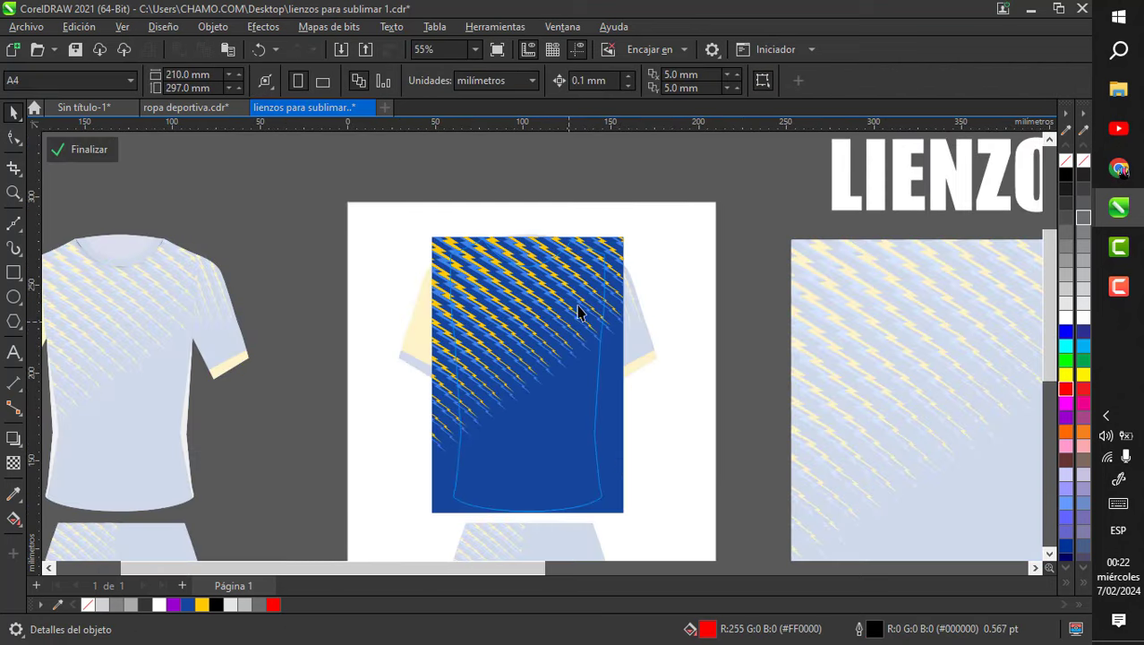
key(Delete)
scroll(579, 299, down, 2)
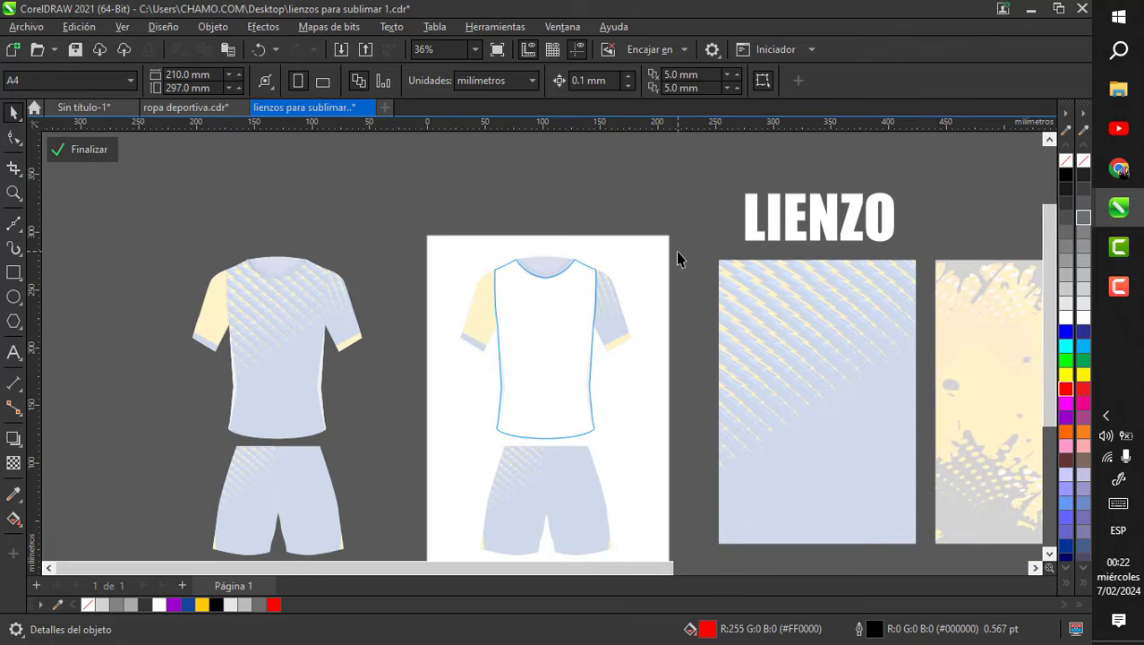
ctrl+click(677, 251)
- Delete the rotated canvas from inside the right-hand sleeve's PowerClip and finish editing it
scroll(603, 309, up, 2)
ctrl+click(602, 309)
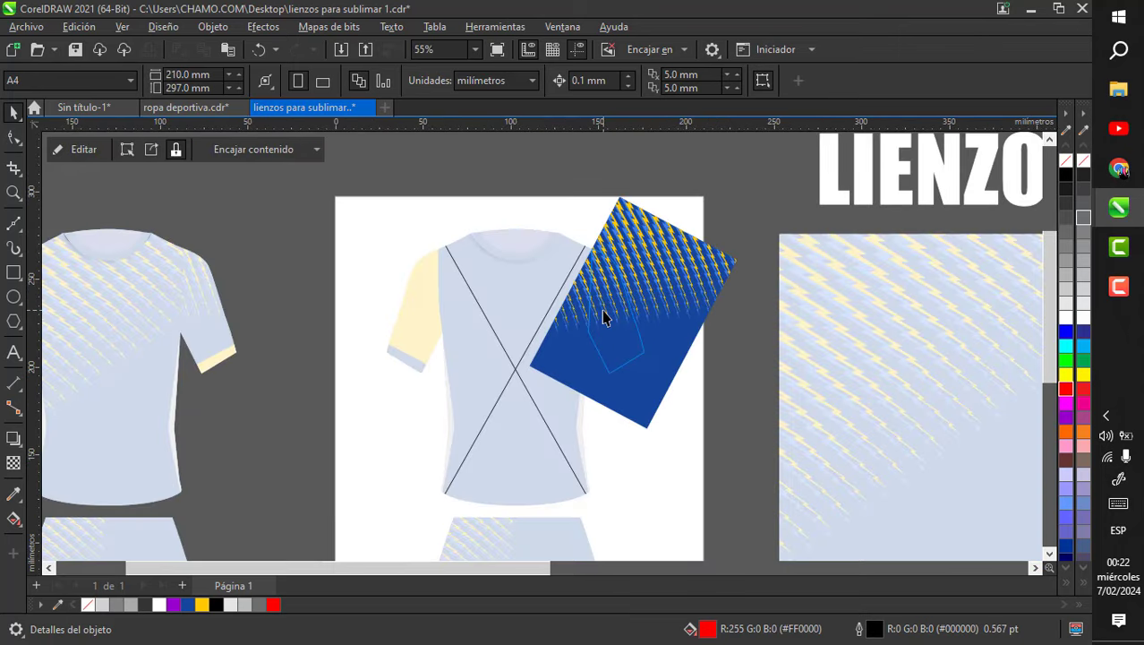
key(Delete)
ctrl+click(677, 252)
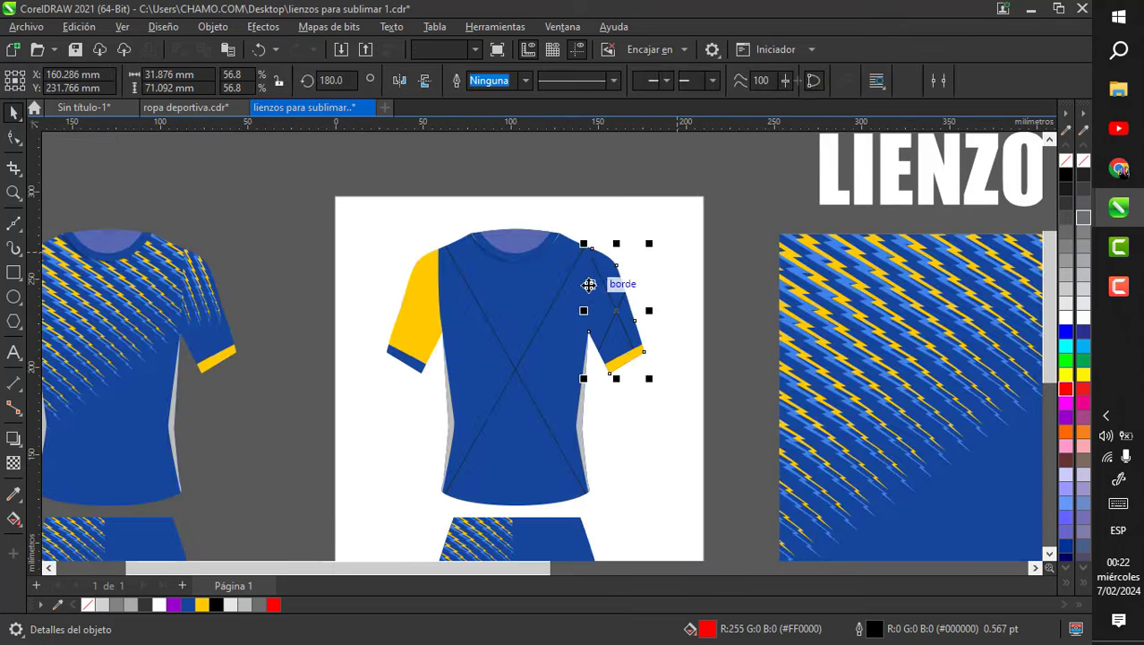
- Delete the canvas from inside the page copy's shorts PowerClip and finish editing it
scroll(586, 283, down, 2)
scroll(561, 421, up, 1)
ctrl+click(535, 409)
click(535, 403)
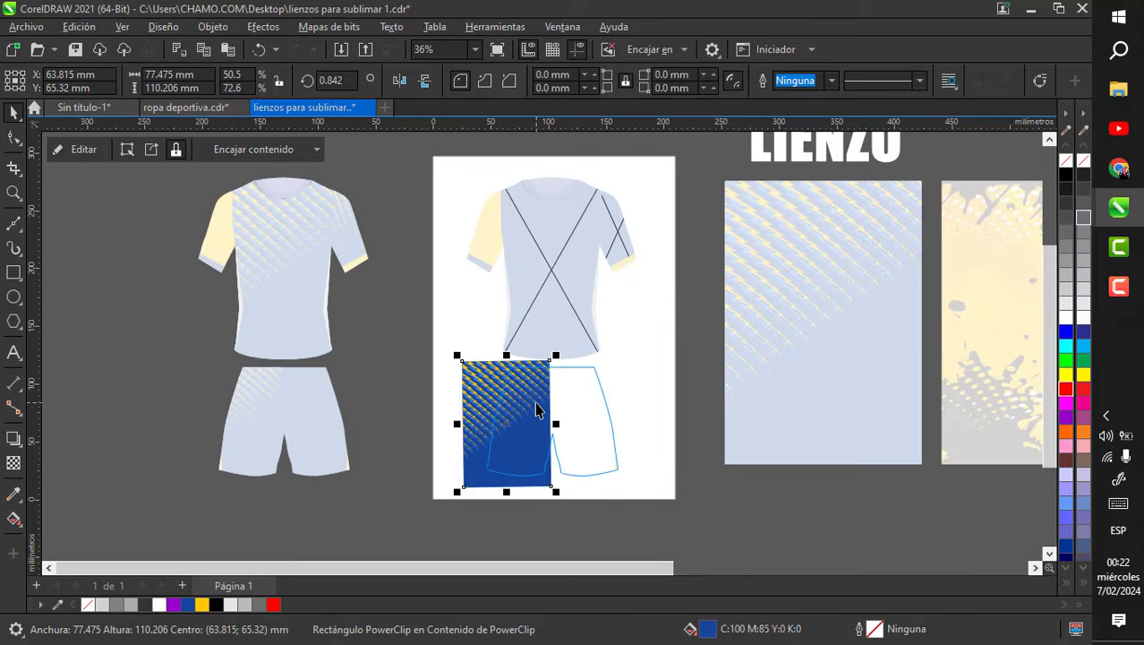
key(Delete)
ctrl+click(663, 360)
- Delete the two grey side strips from the shirt on the page
scroll(663, 360, up, 5)
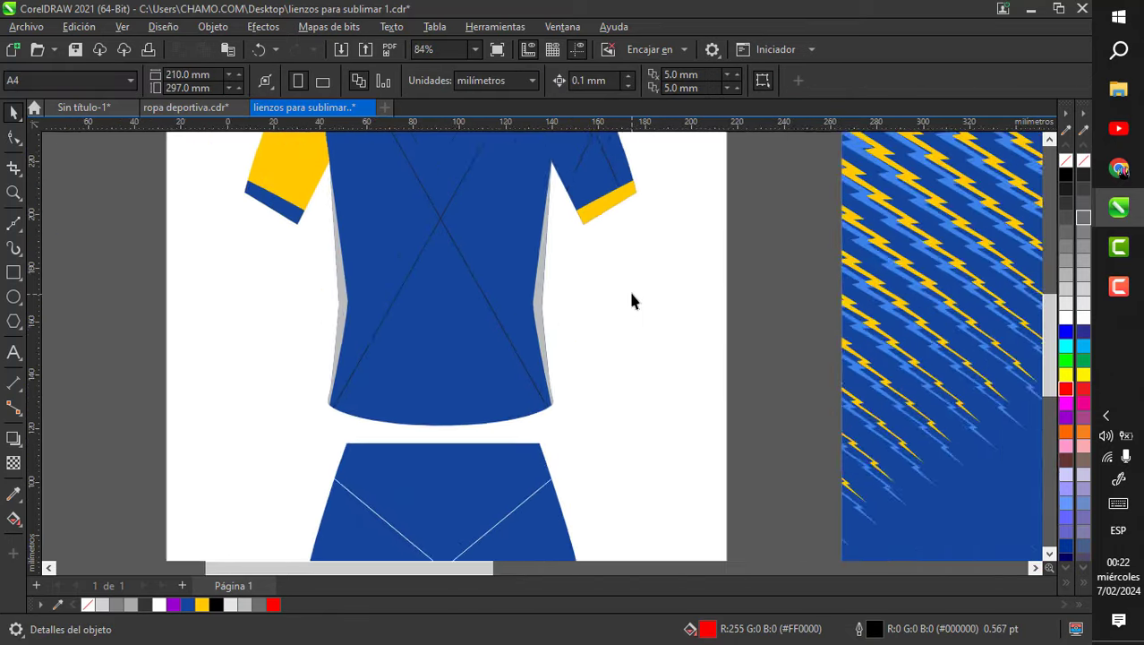
drag(506, 310, 582, 335)
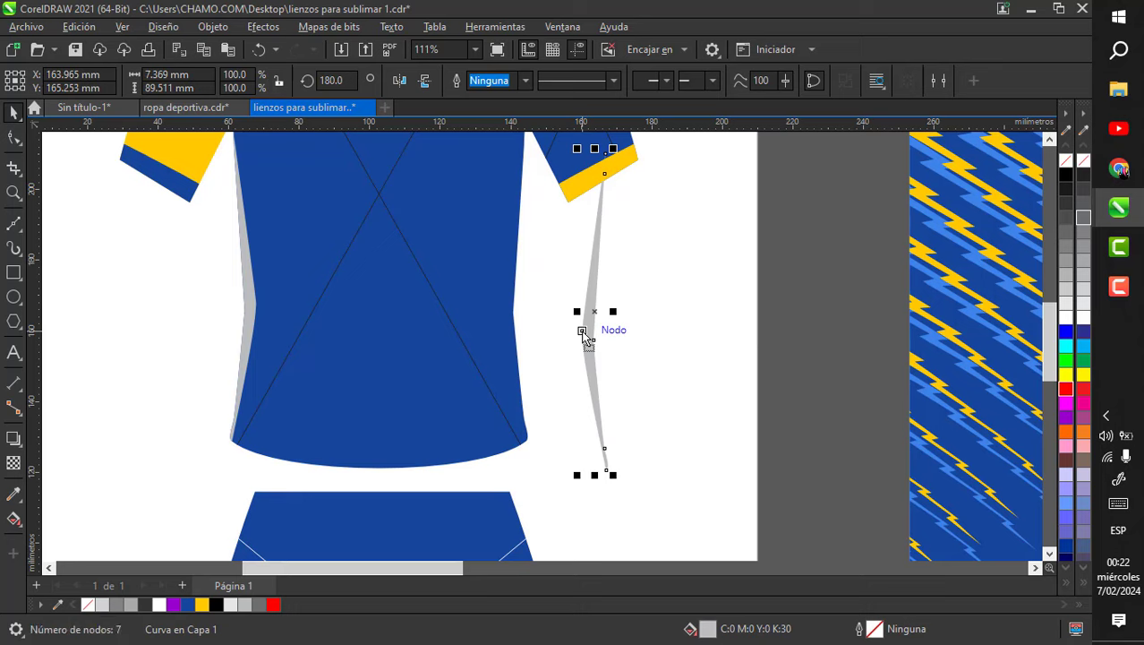
key(Delete)
drag(256, 318, 188, 356)
key(Delete)
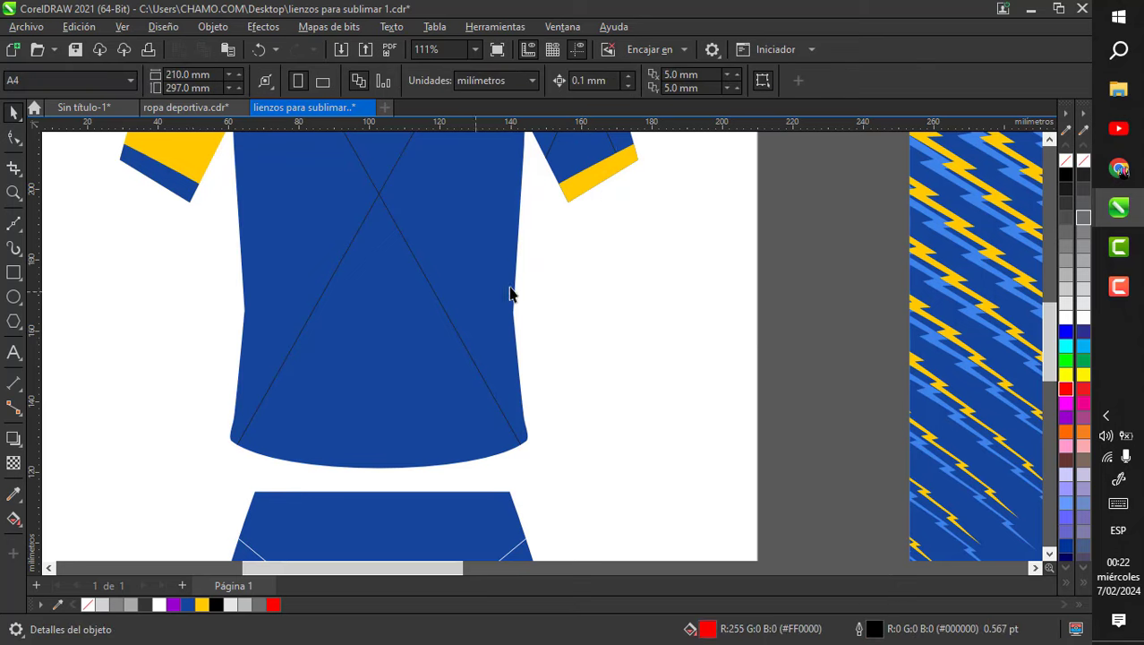
- Move the blue lightning canvas to the left of the finished kit and delete the grey rectangle left in its place
scroll(573, 270, down, 6)
scroll(503, 283, up, 2)
scroll(497, 356, down, 2)
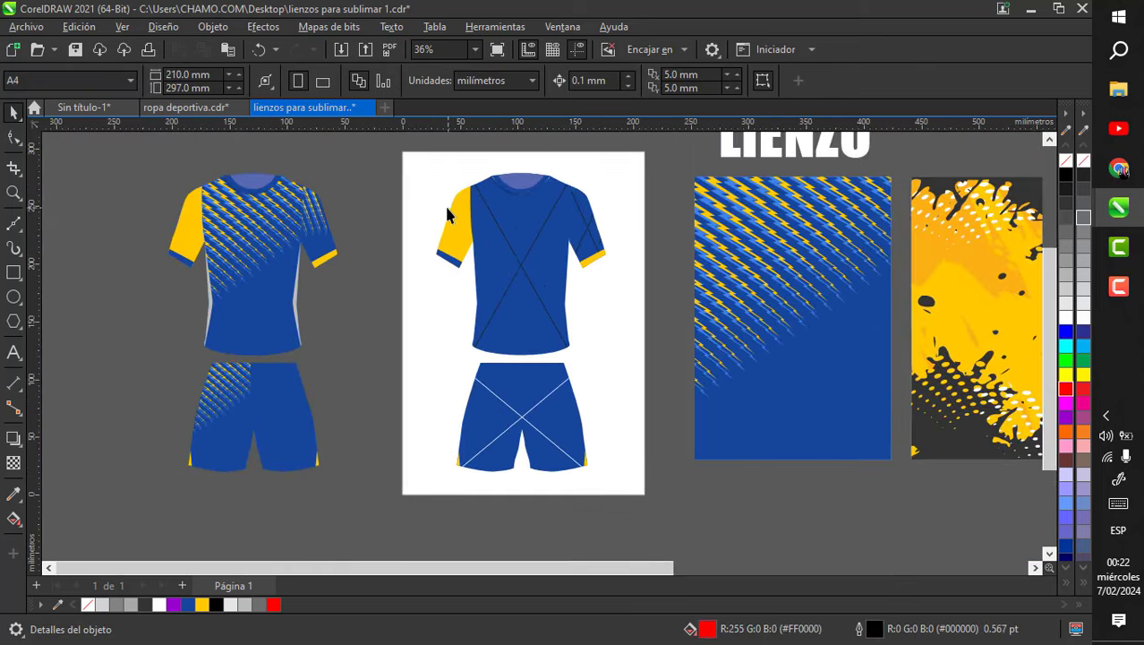
scroll(563, 161, up, 1)
scroll(647, 256, down, 4)
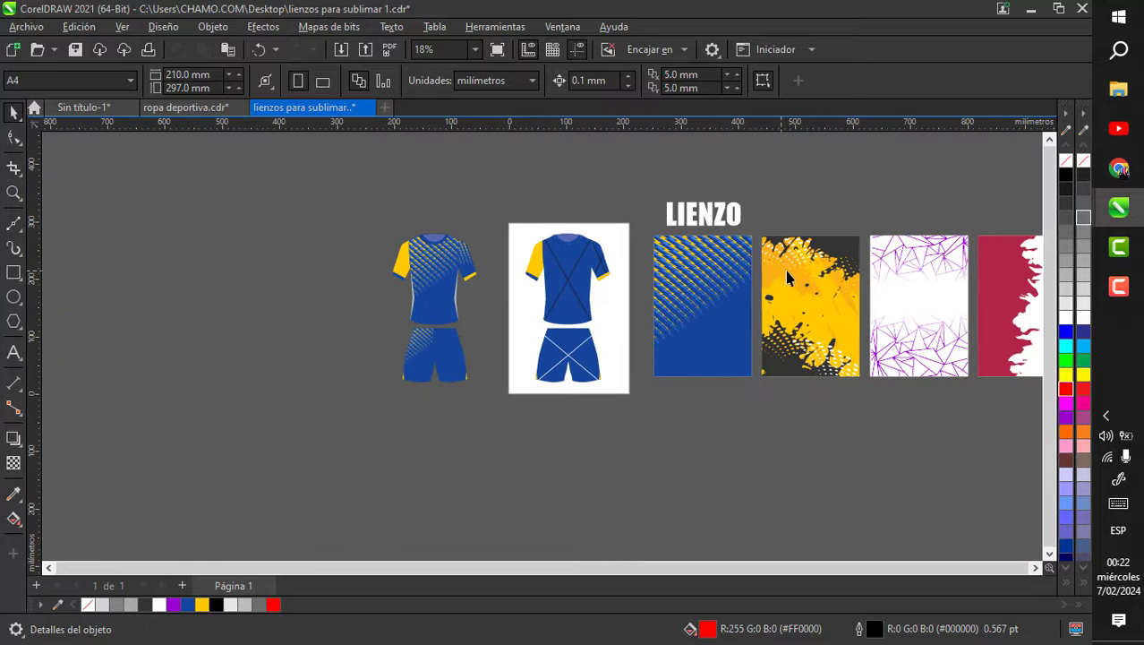
scroll(690, 279, up, 2)
drag(690, 278, 199, 272)
click(716, 274)
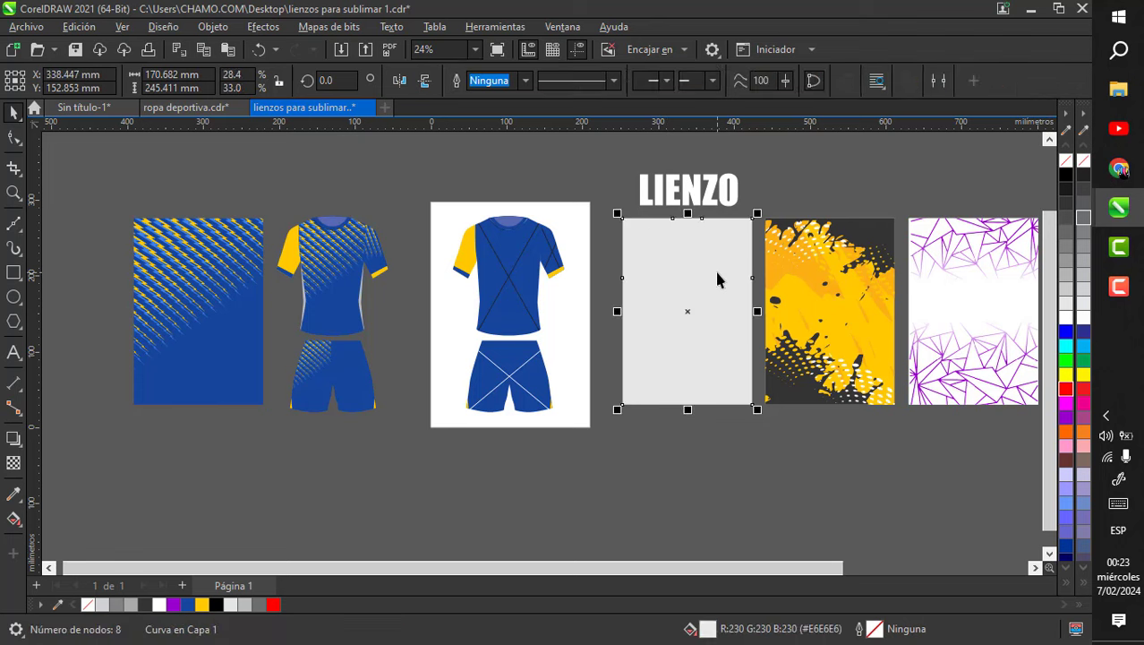
key(Delete)
- Move the yellow and black splatter canvas under the LIENZO title and delete the rectangle left at its old place
click(860, 254)
drag(860, 254, 722, 270)
click(811, 266)
key(Delete)
scroll(743, 272, up, 1)
click(811, 290)
scroll(811, 290, down, 1)
scroll(681, 319, up, 3)
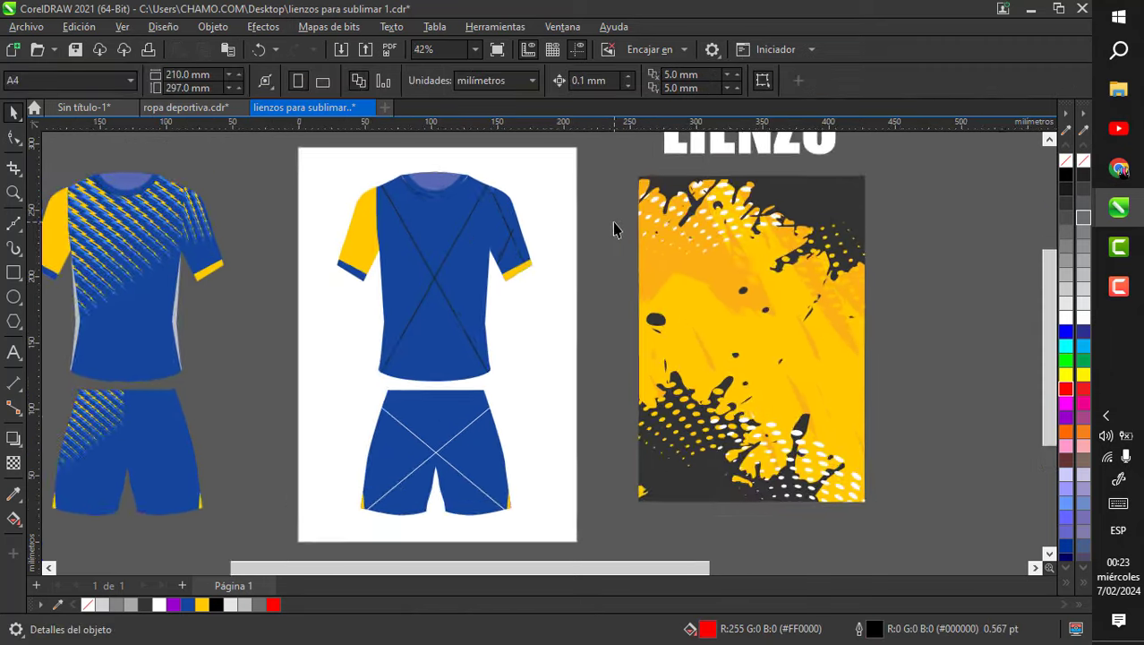
- Sample the dark grey #333333 from the splatter canvas and fill the page kit's shirt body and both sleeves with it
click(682, 269)
scroll(721, 260, down, 2)
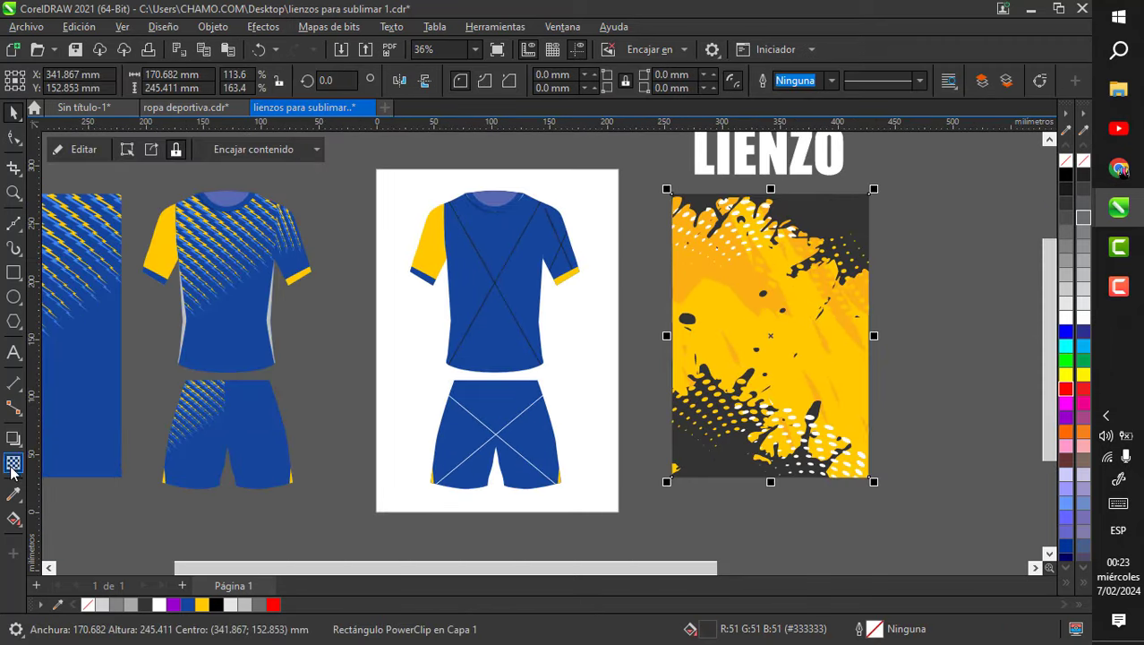
click(16, 494)
scroll(855, 224, up, 3)
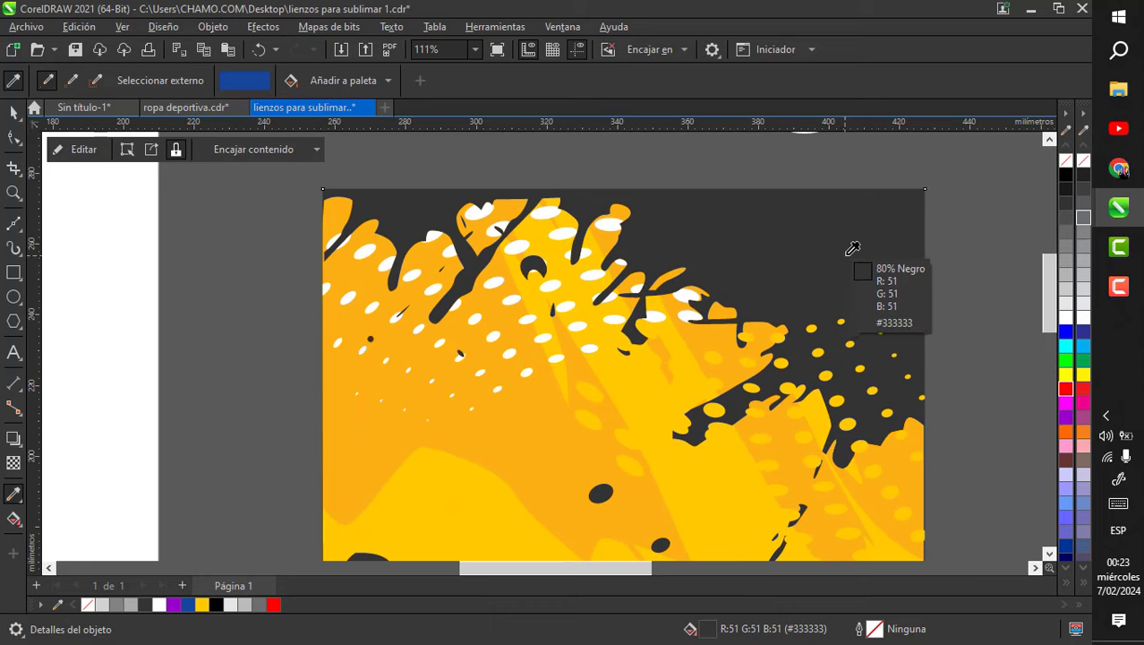
click(858, 237)
scroll(855, 229, down, 3)
scroll(524, 312, up, 2)
scroll(518, 318, up, 1)
click(510, 323)
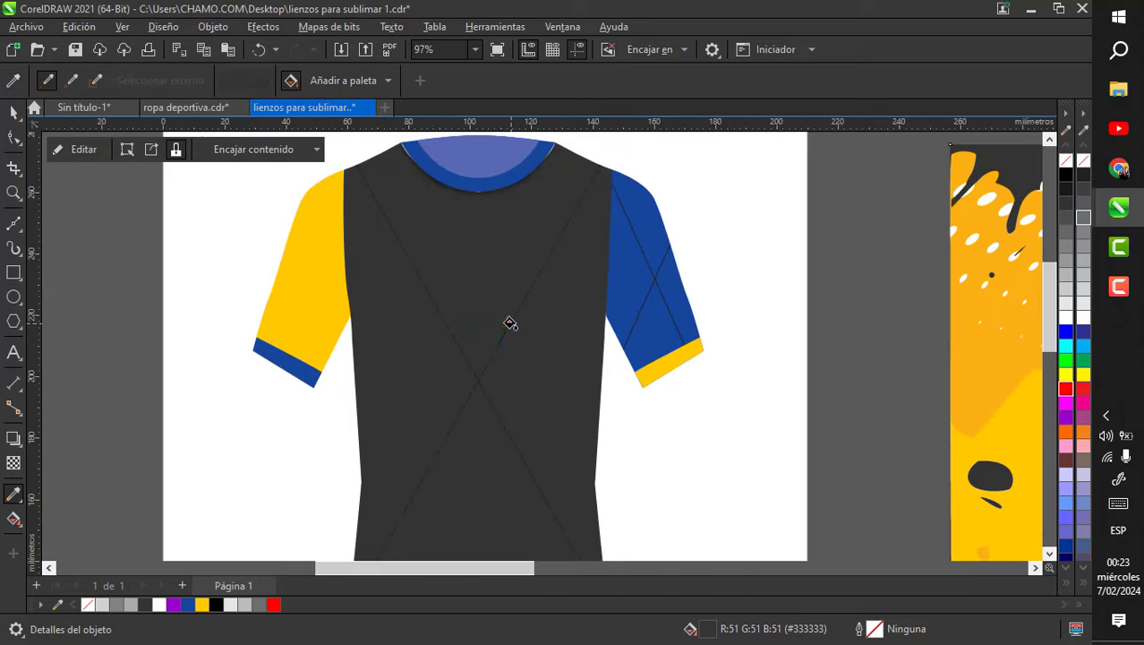
click(659, 252)
click(284, 269)
scroll(440, 312, down, 2)
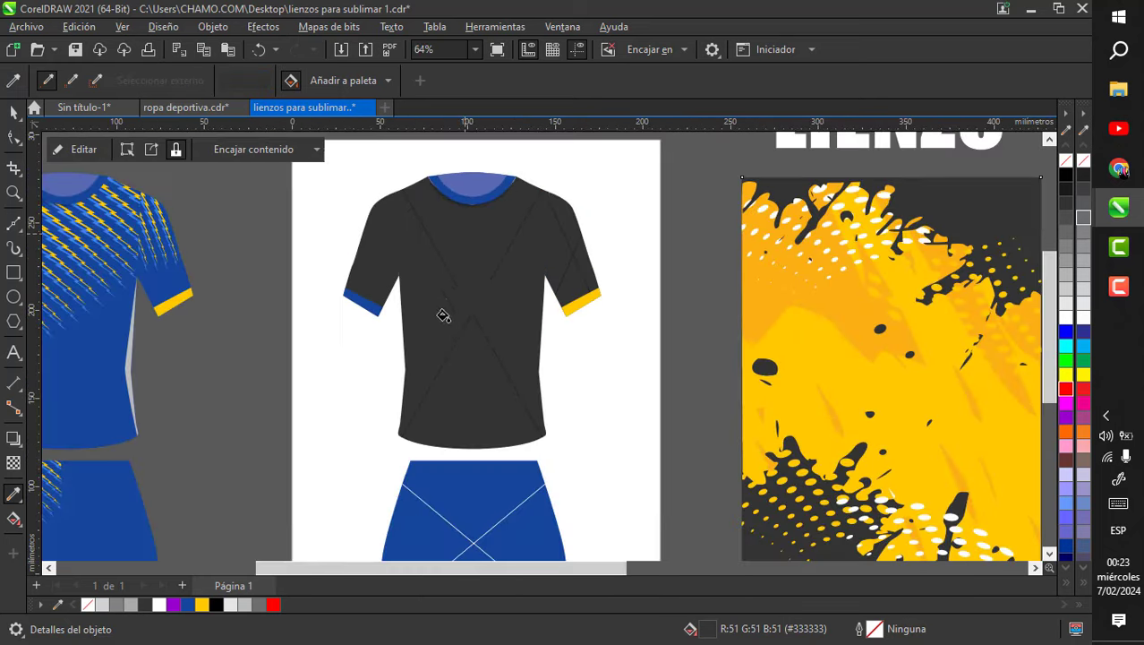
- Recolour the blue sleeve cuff yellow to match the cuff on the other sleeve
scroll(296, 315, up, 3)
scroll(371, 335, down, 5)
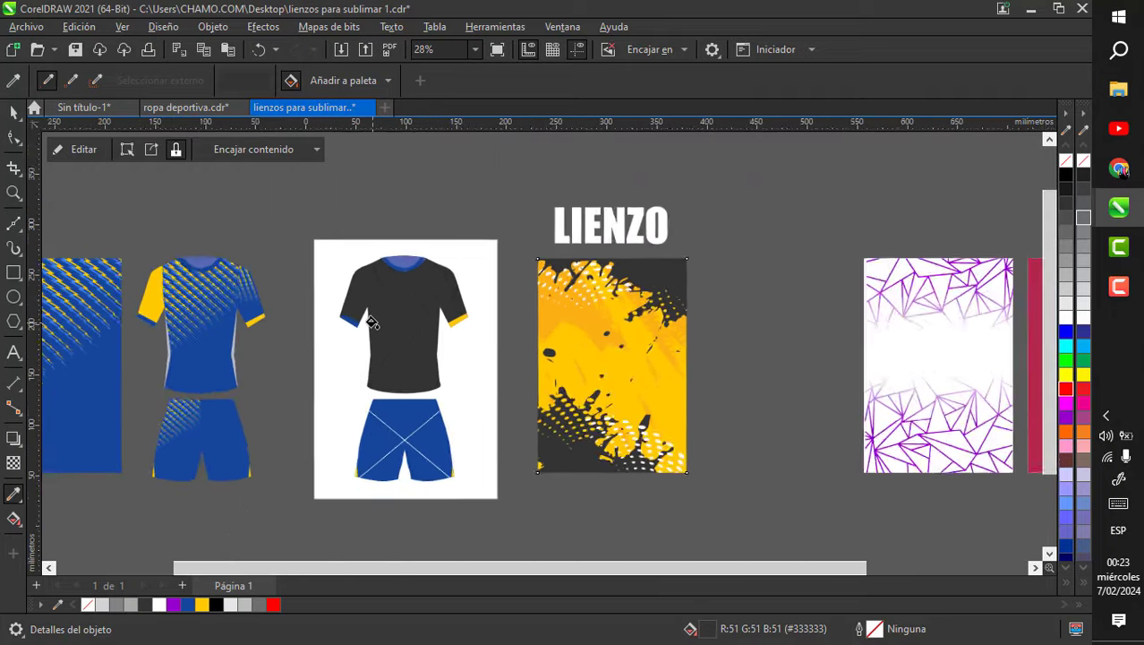
scroll(380, 341, up, 2)
click(18, 113)
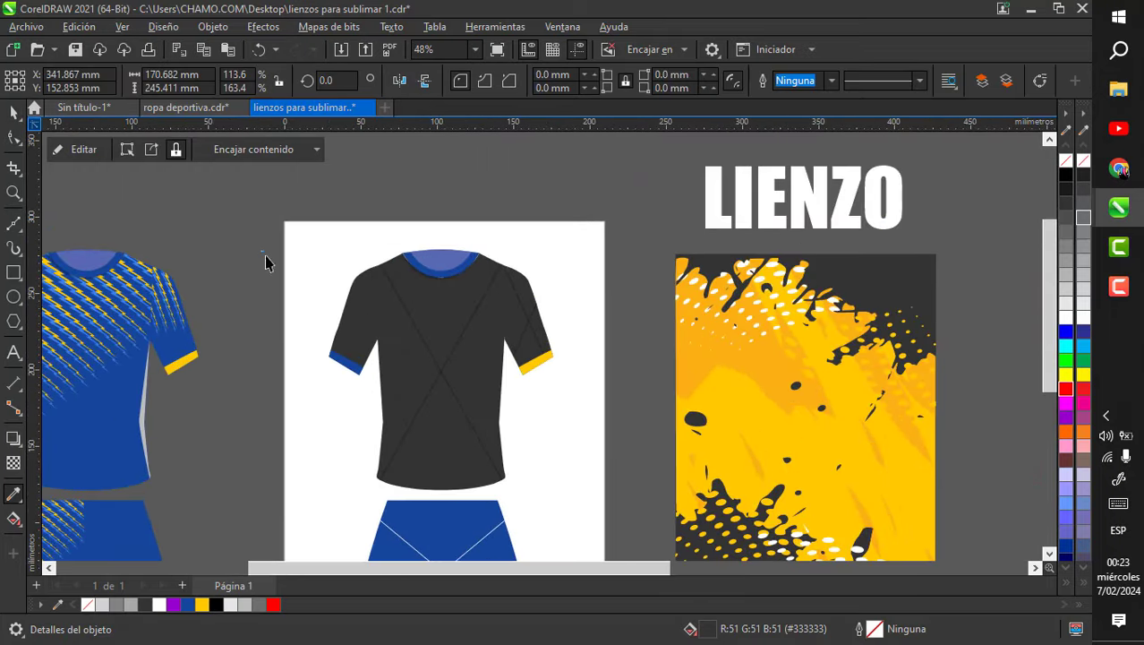
scroll(362, 365, up, 4)
click(399, 387)
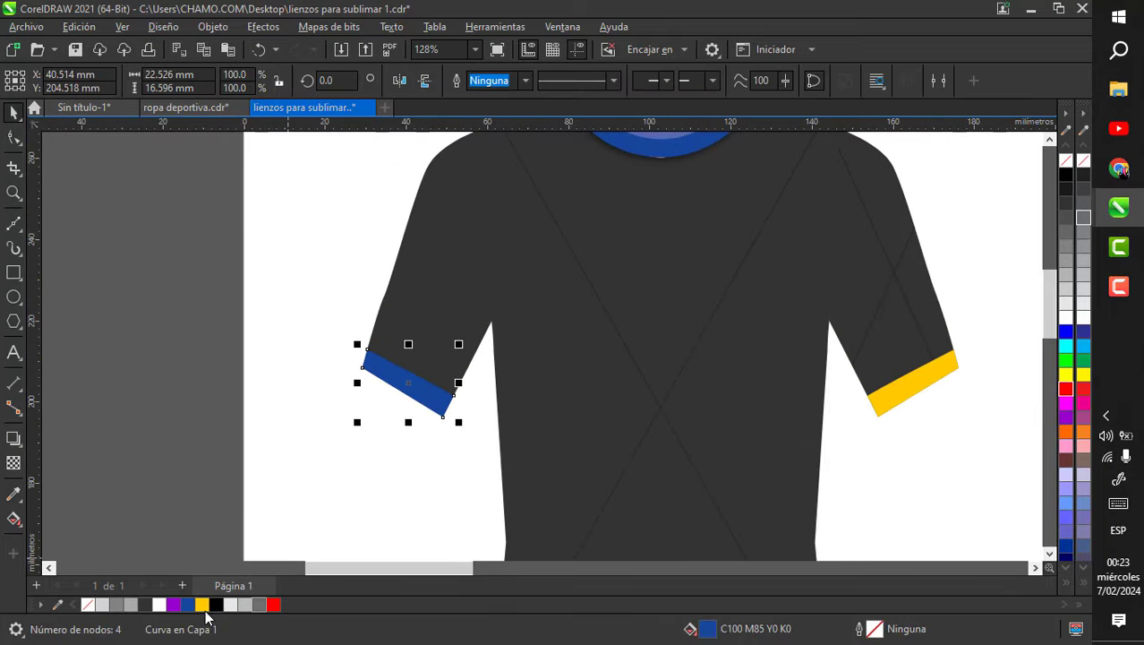
scroll(398, 387, down, 4)
scroll(539, 204, up, 4)
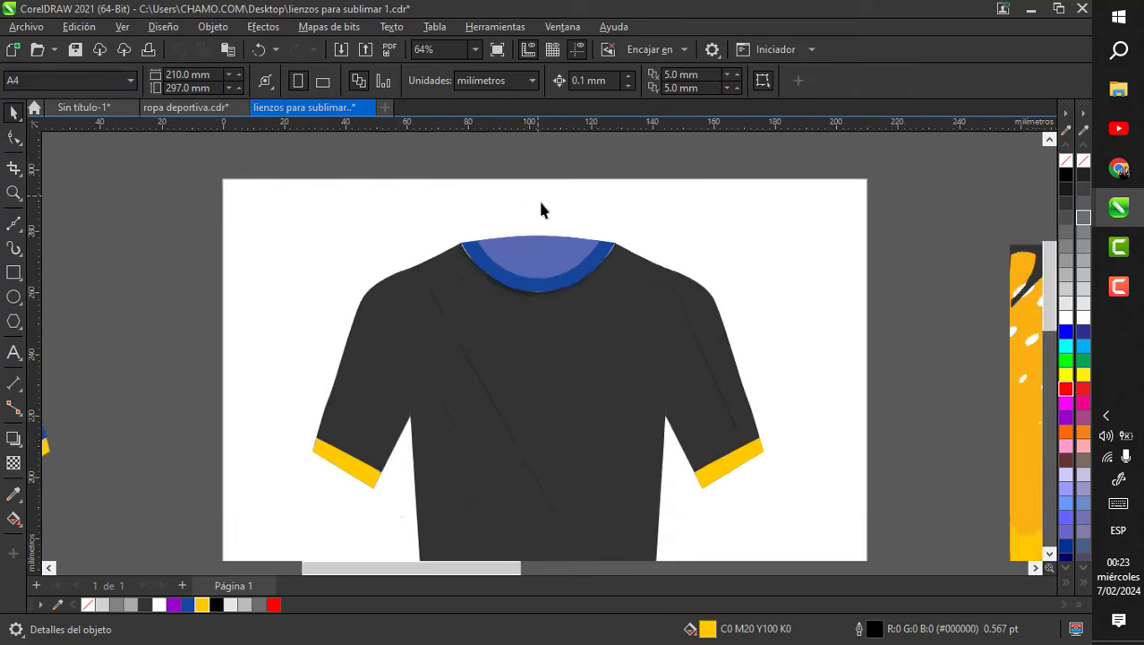
- Fill the shirt's collar band with yellow and the inner neck area with 40% black grey
click(591, 298)
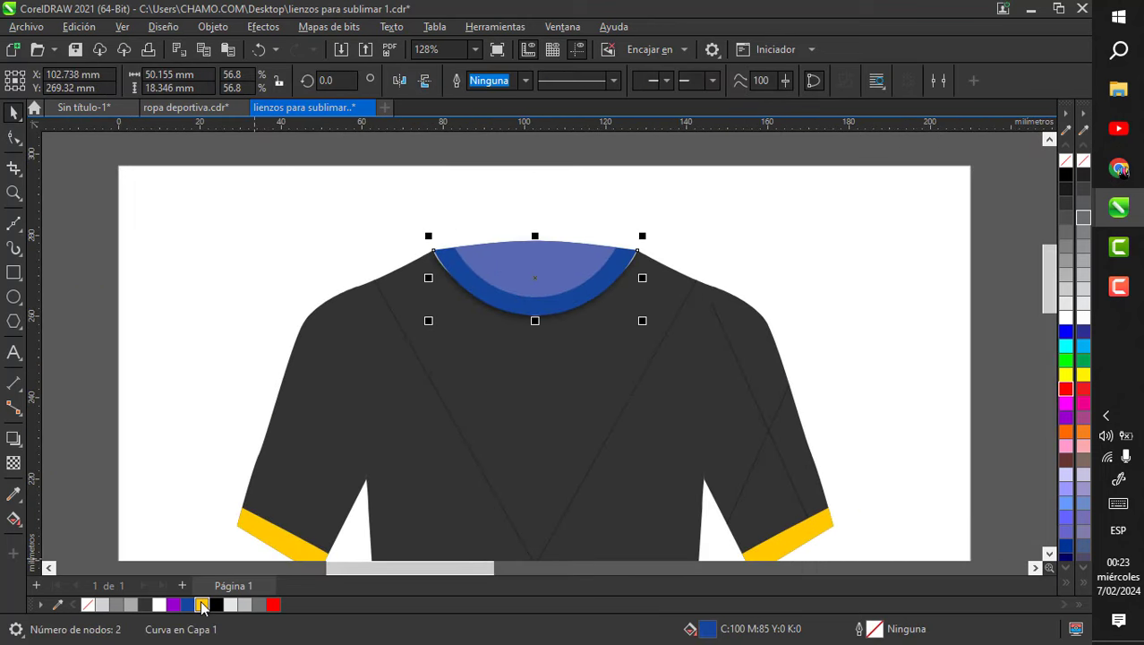
click(202, 605)
click(530, 279)
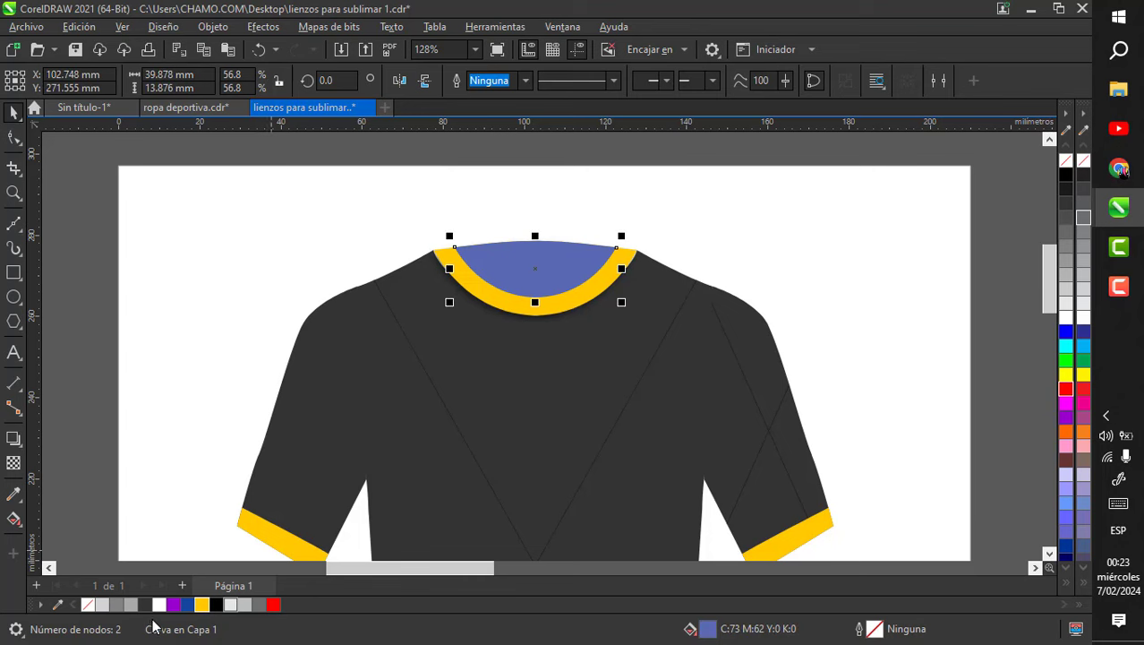
click(131, 606)
scroll(572, 182, down, 3)
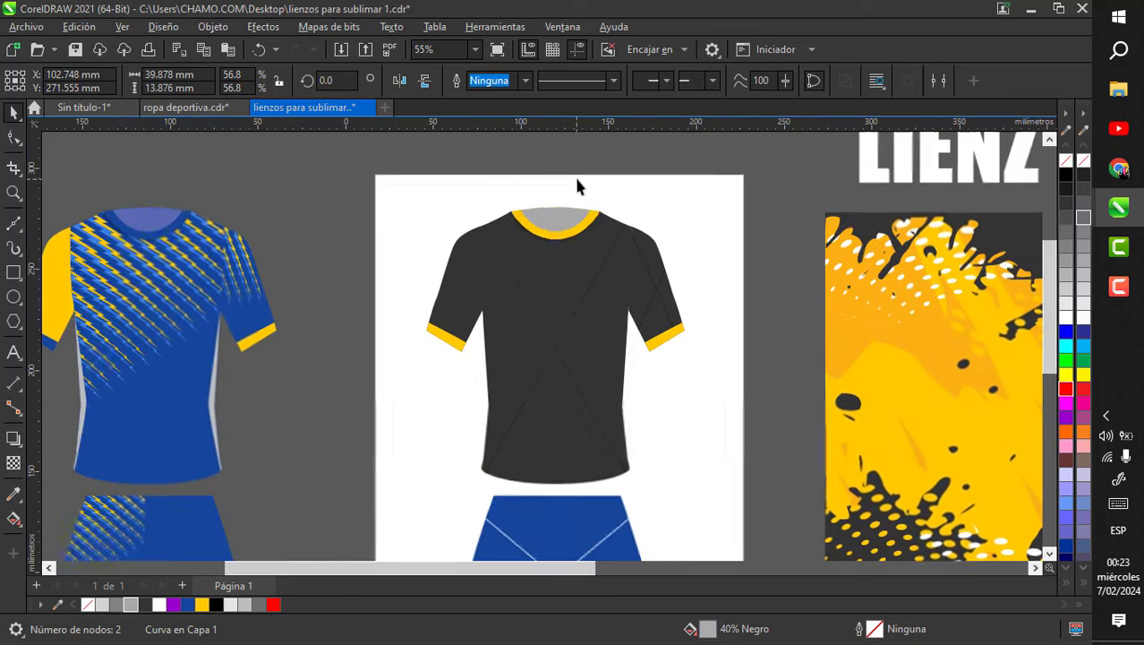
click(576, 184)
- Sample the shirt's dark grey and fill the shorts on the page with it
scroll(609, 365, down, 2)
scroll(596, 508, up, 2)
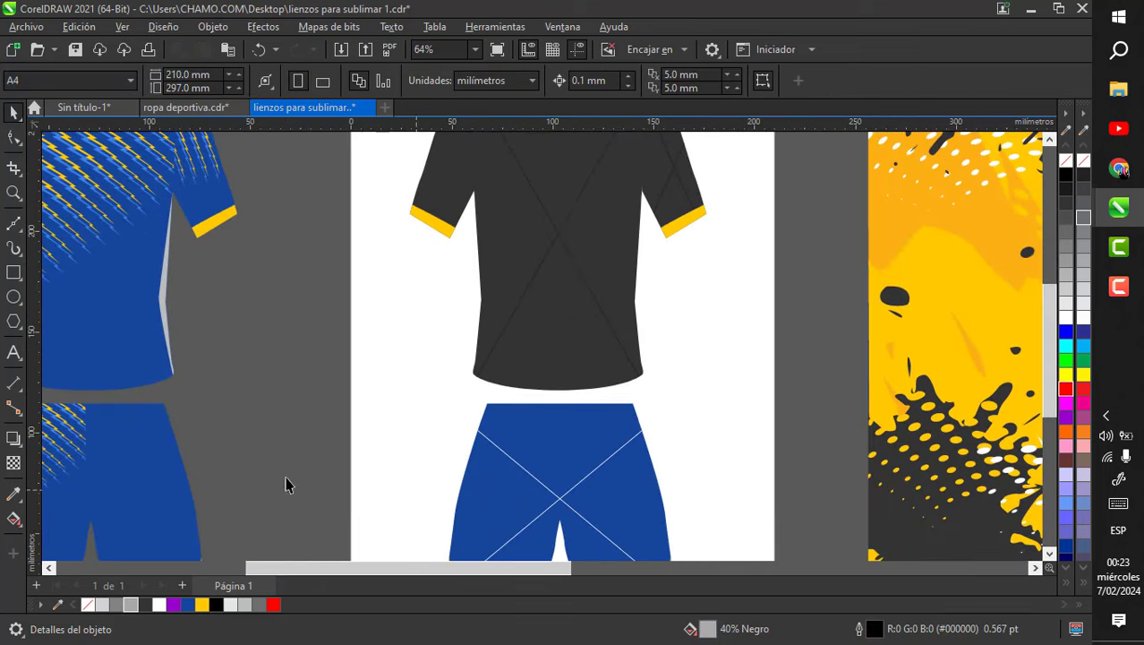
click(14, 494)
click(582, 350)
click(582, 447)
scroll(575, 314, down, 2)
scroll(576, 390, up, 1)
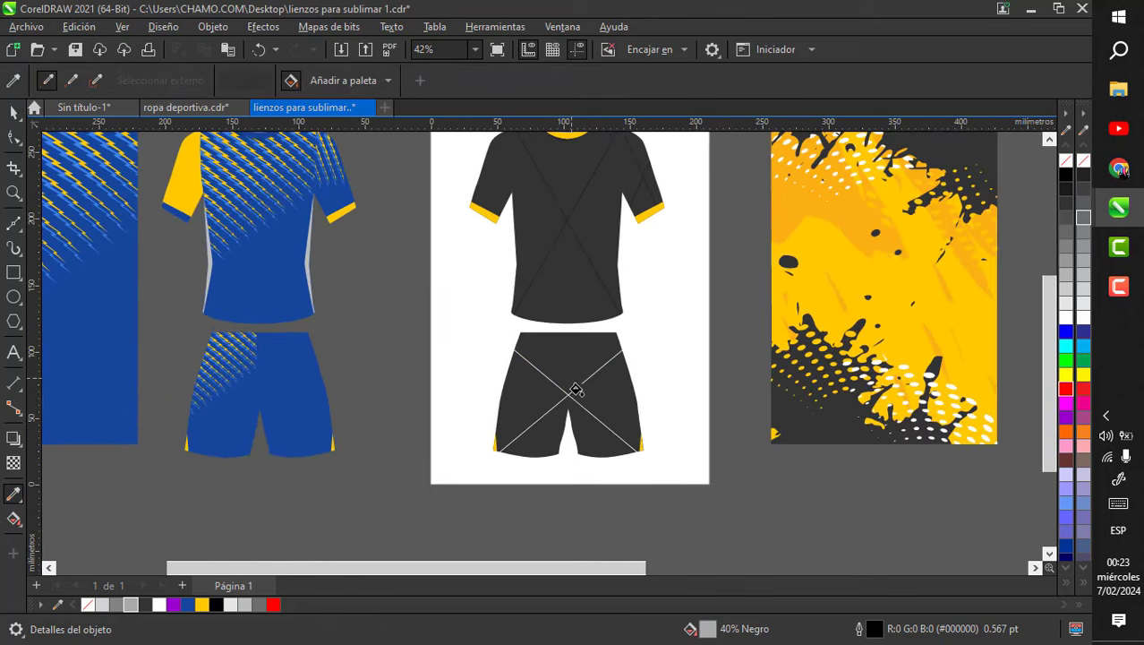
scroll(577, 390, up, 3)
click(13, 113)
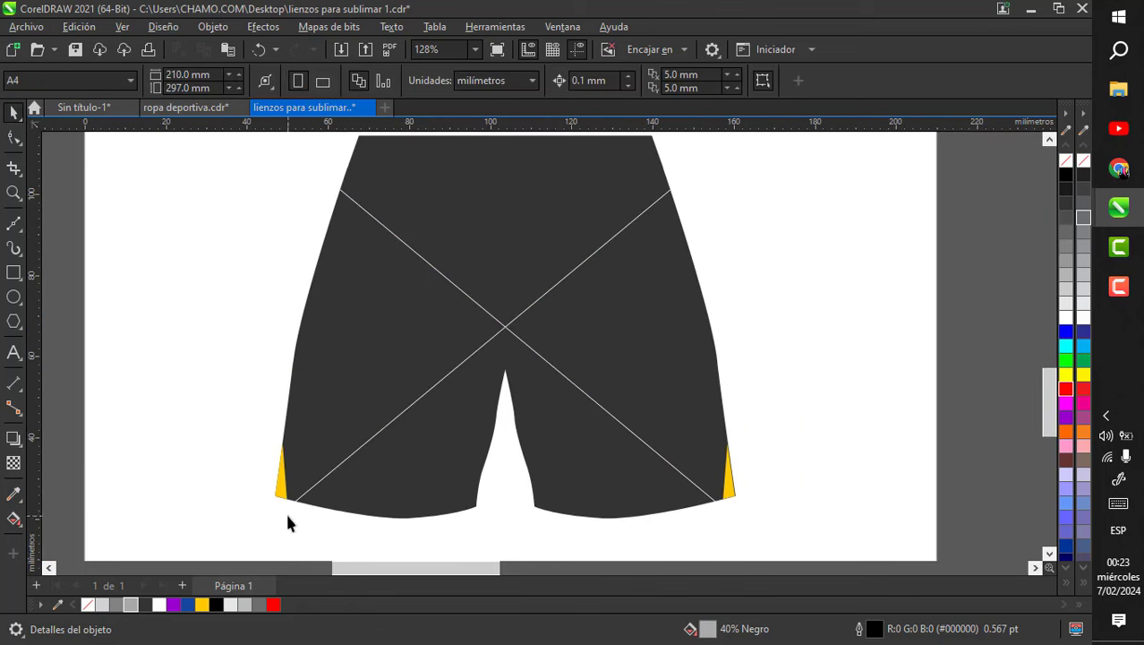
scroll(507, 472, down, 4)
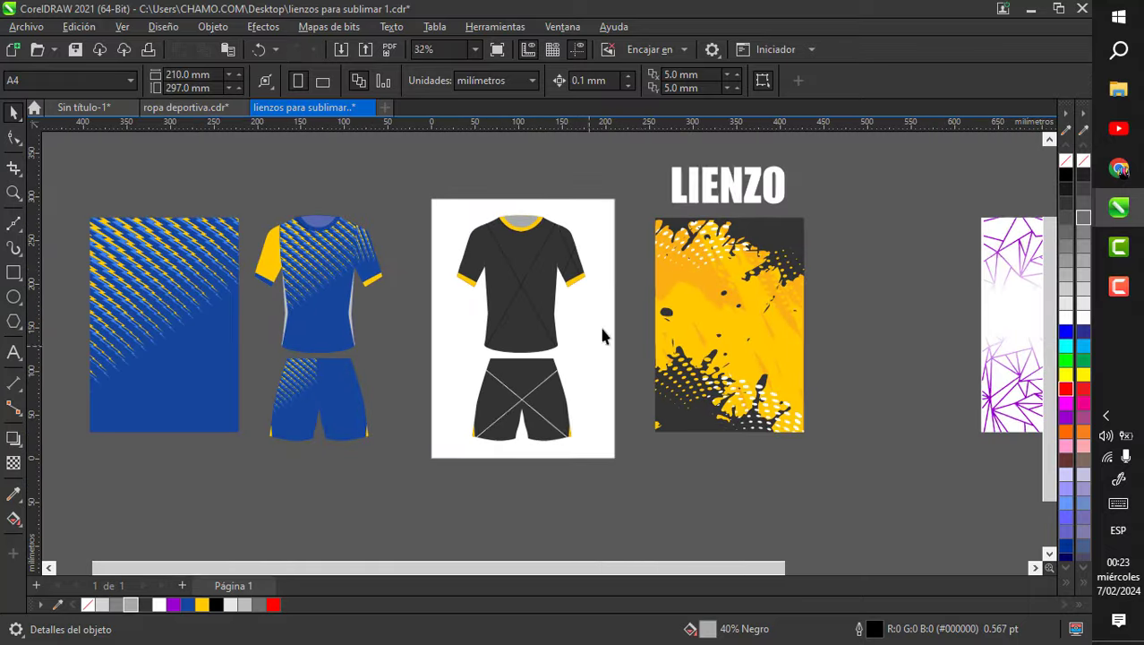
scroll(591, 334, up, 1)
click(742, 283)
drag(931, 183, 843, 305)
drag(765, 397, 695, 306)
scroll(396, 237, up, 2)
scroll(830, 333, down, 5)
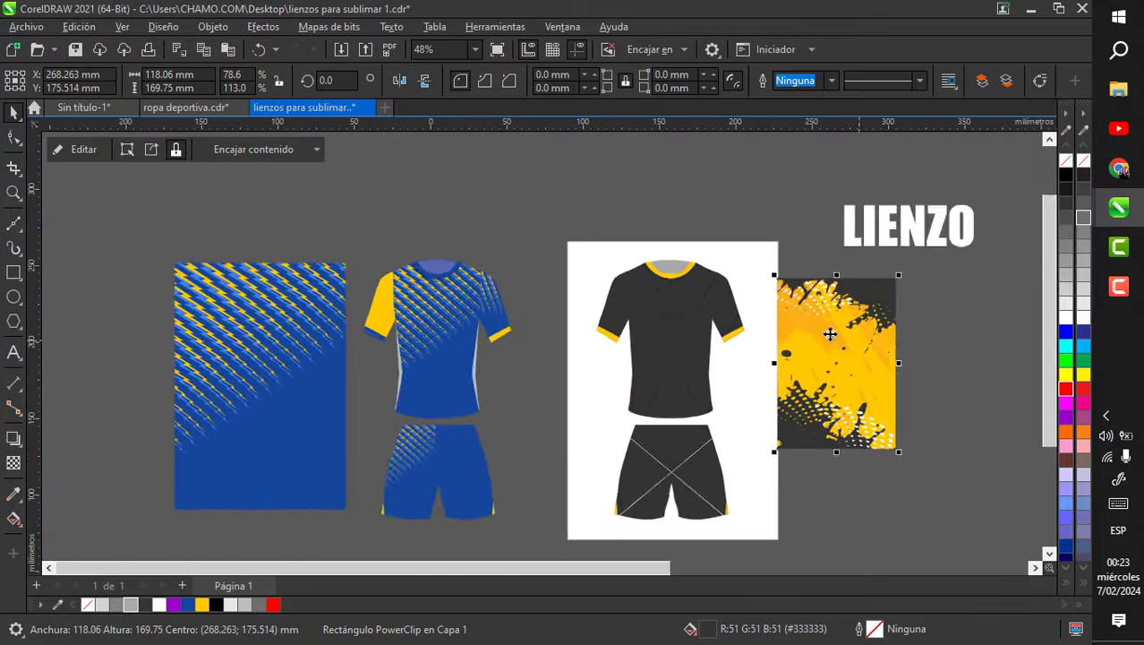
key(ctrl+z)
key(ctrl+z)
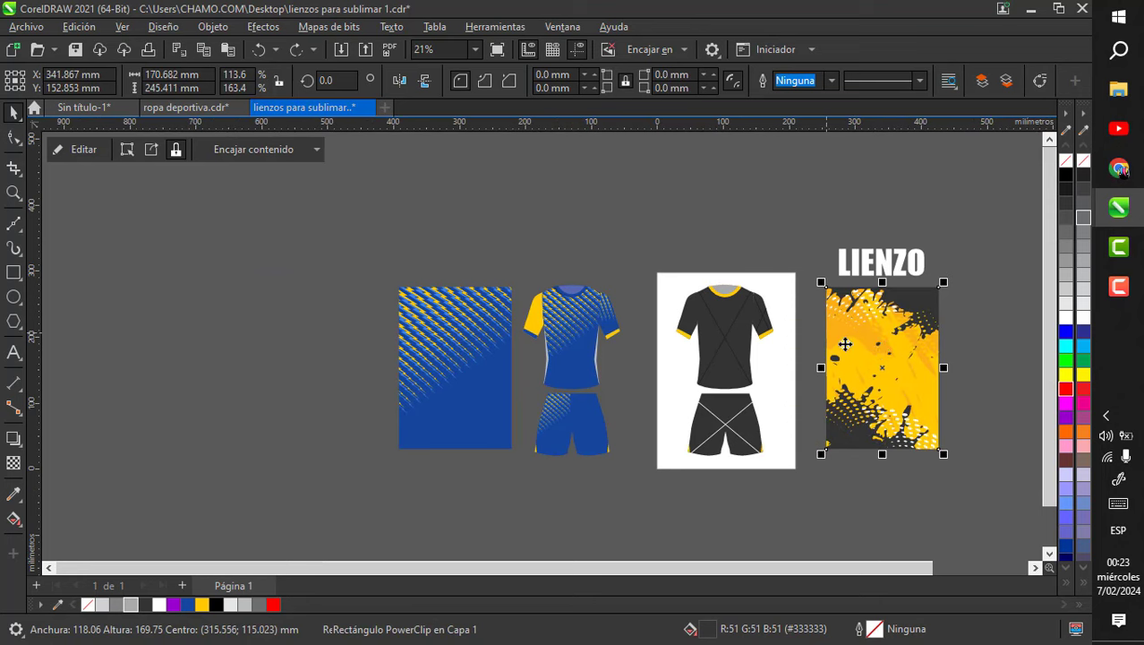
- Place a copy of the splatter canvas left of the blue lightning canvas and scale the original to about 108 × 156 mm
drag(889, 346, 308, 385)
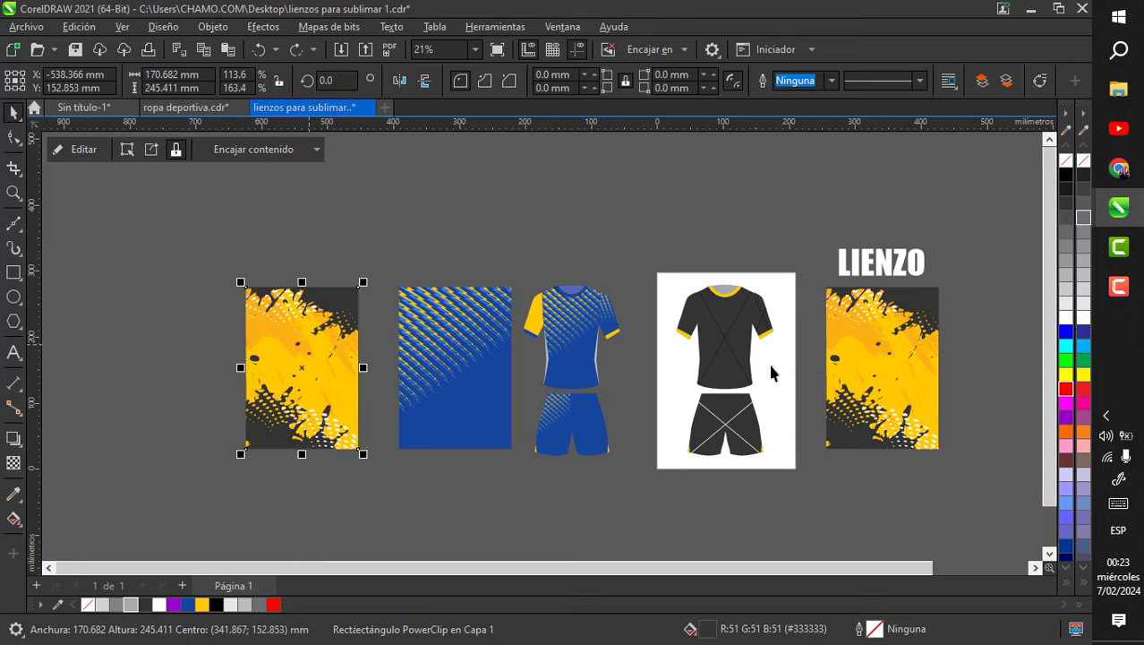
scroll(986, 360, up, 5)
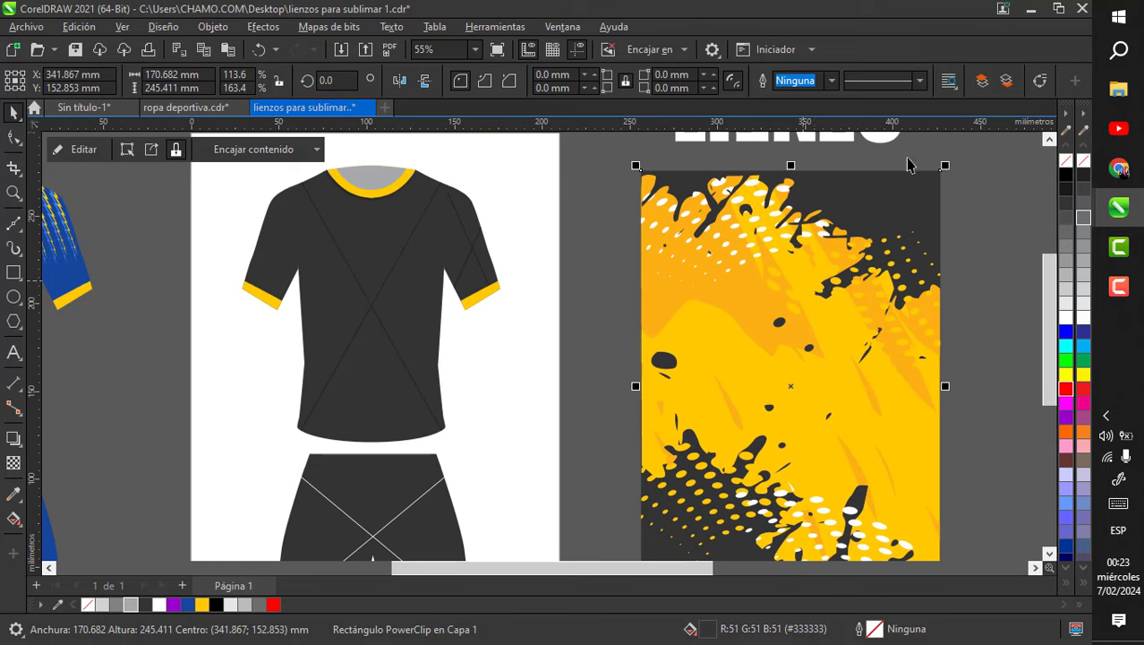
drag(865, 313, 855, 325)
scroll(792, 385, down, 1)
- PowerClip the scaled splatter canvas into the page's shirt body, check its placement over the body and finish editing
drag(786, 392, 488, 274)
scroll(487, 277, up, 4)
double_click(487, 277)
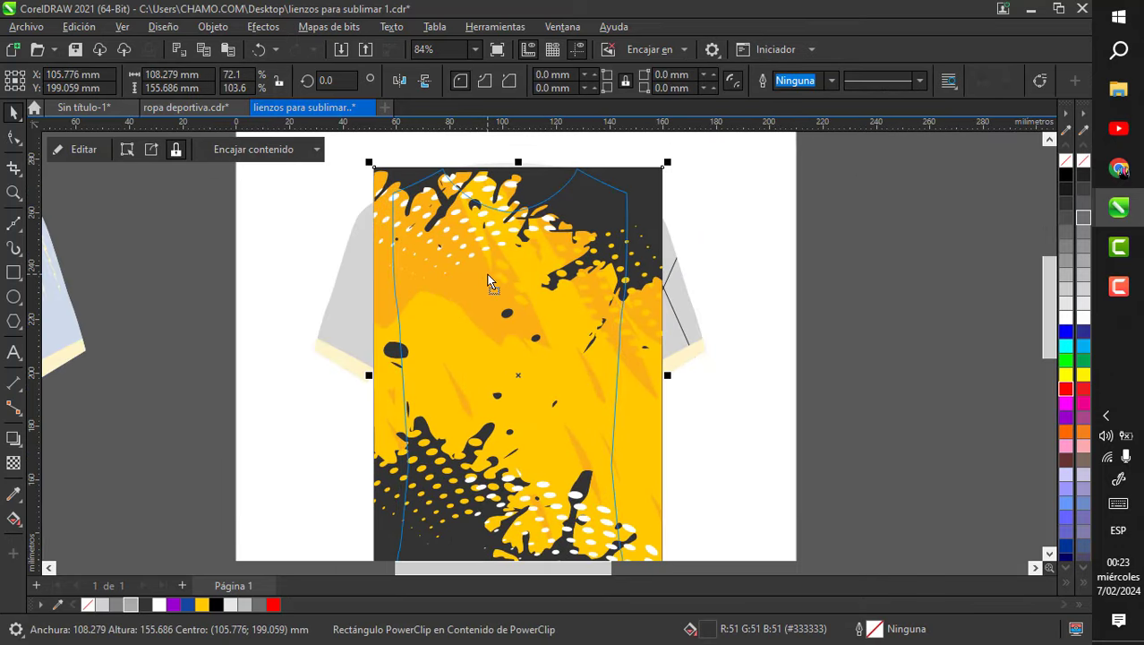
ctrl+click(890, 345)
scroll(749, 306, down, 4)
click(748, 302)
scroll(681, 274, down, 1)
scroll(677, 270, up, 1)
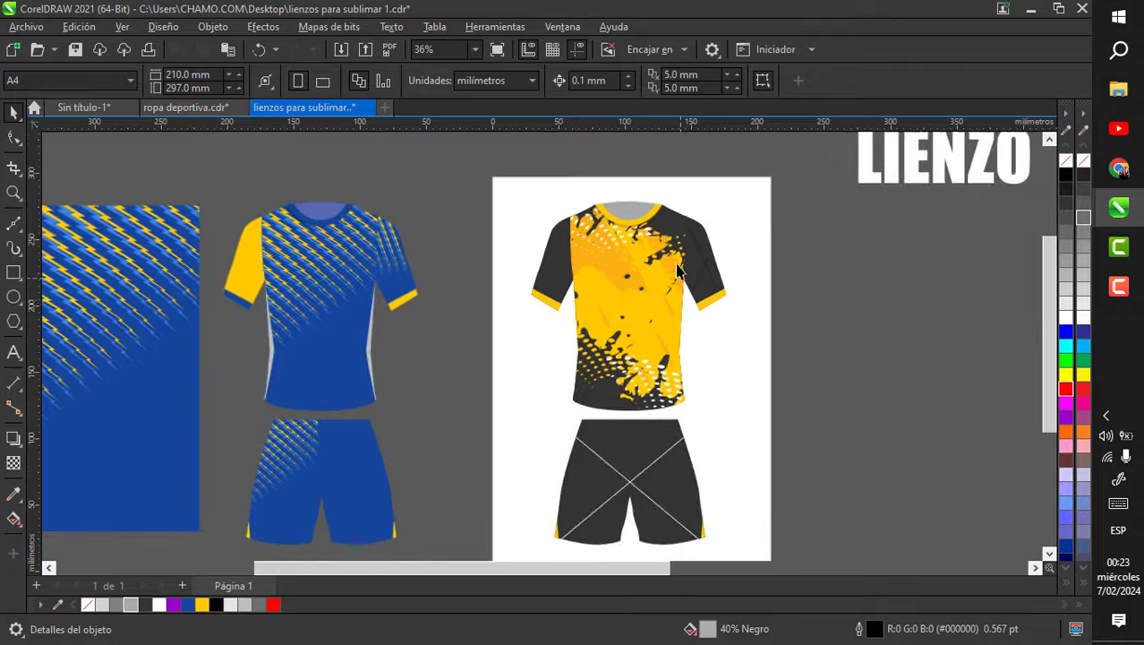
- Remove the empty PowerClip frame from the shirt sleeve that still shows crossed lines
scroll(678, 270, up, 4)
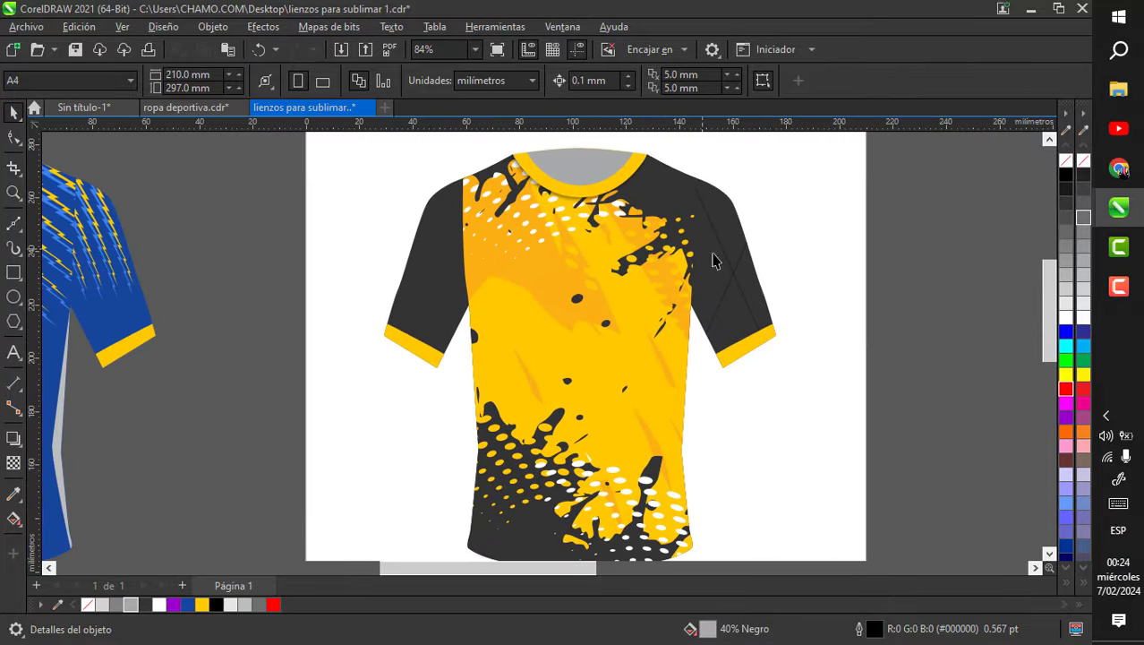
click(714, 261)
scroll(730, 268, up, 3)
right_click(730, 274)
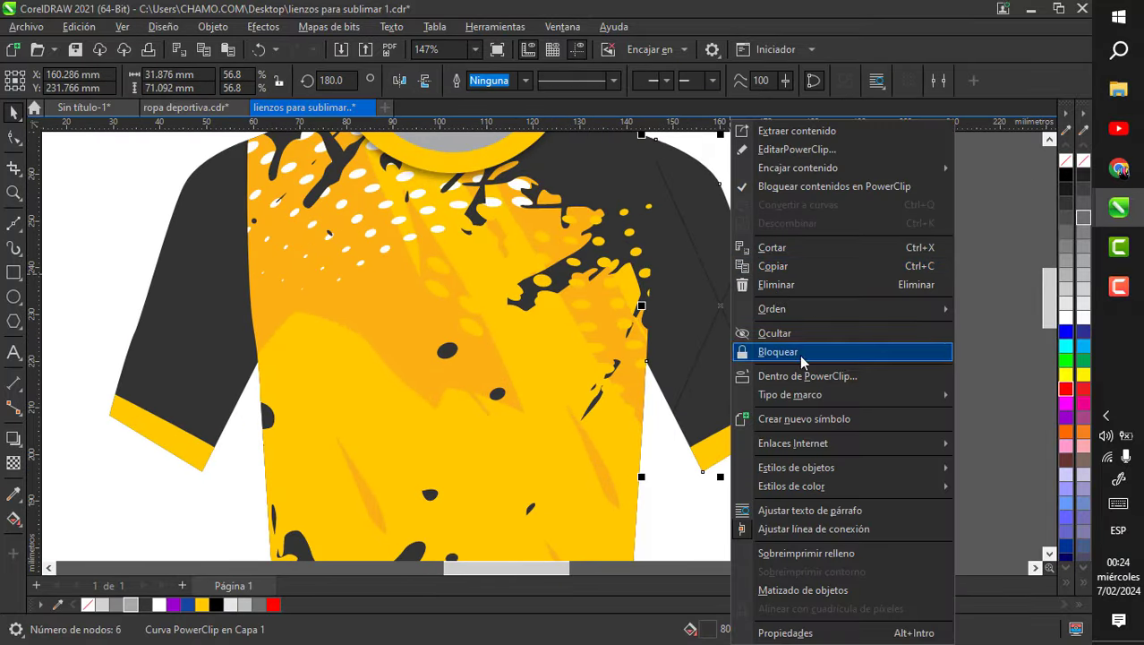
mouse_move(804, 402)
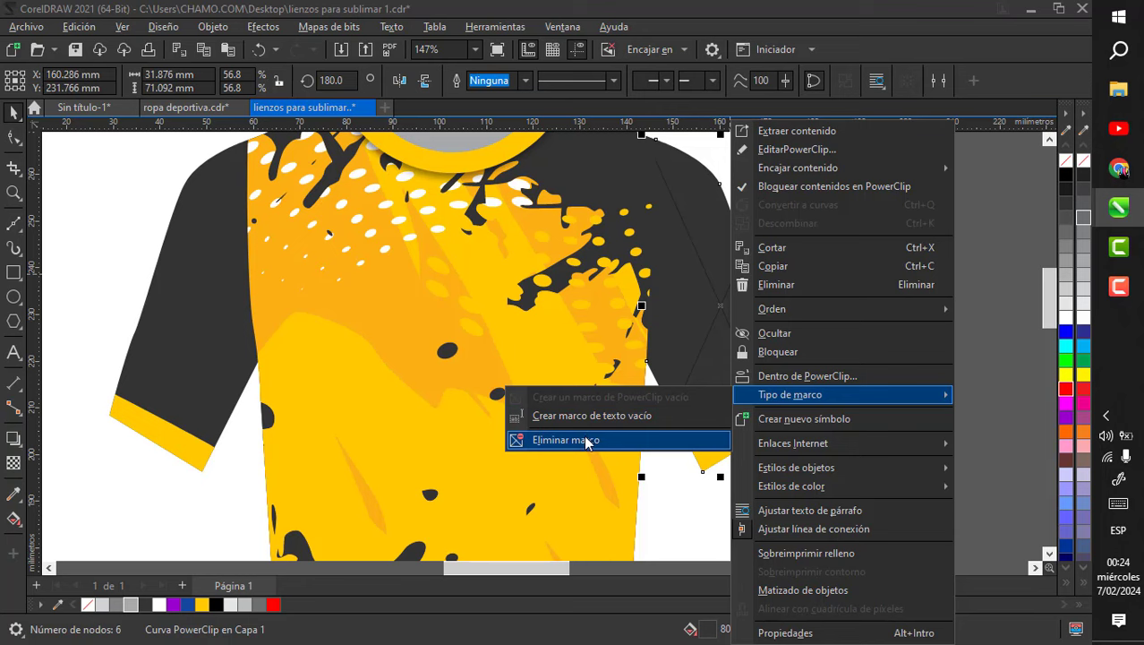
click(587, 443)
scroll(714, 292, down, 6)
scroll(694, 472, up, 2)
scroll(699, 466, up, 2)
ctrl+click(668, 208)
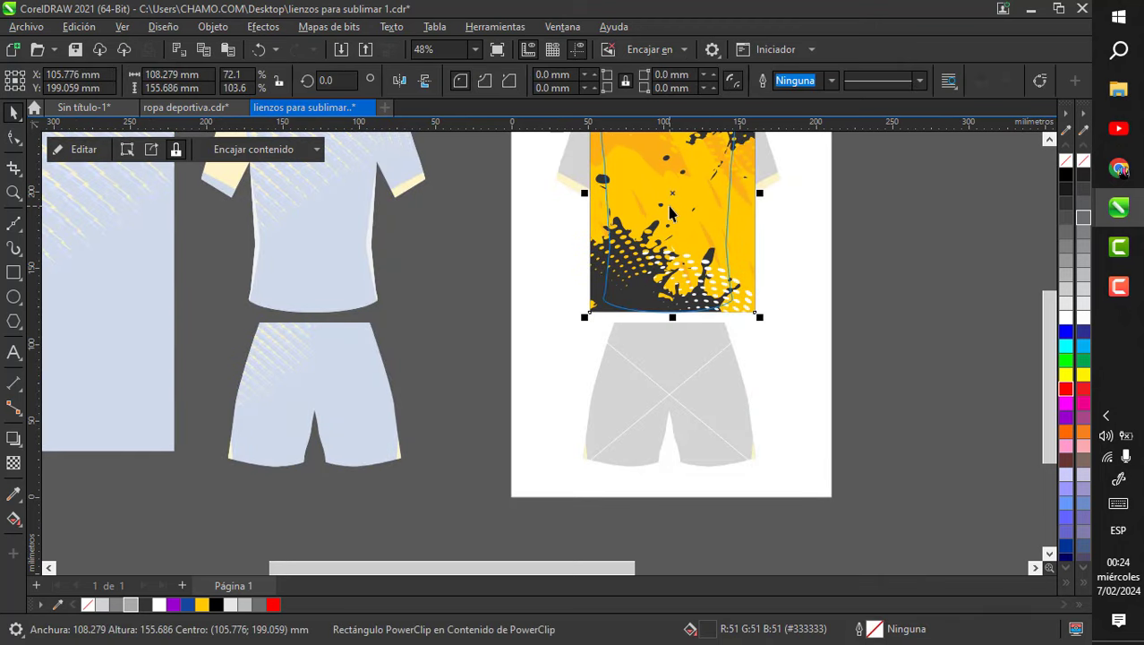
ctrl+click(833, 369)
scroll(575, 377, down, 3)
scroll(680, 331, up, 3)
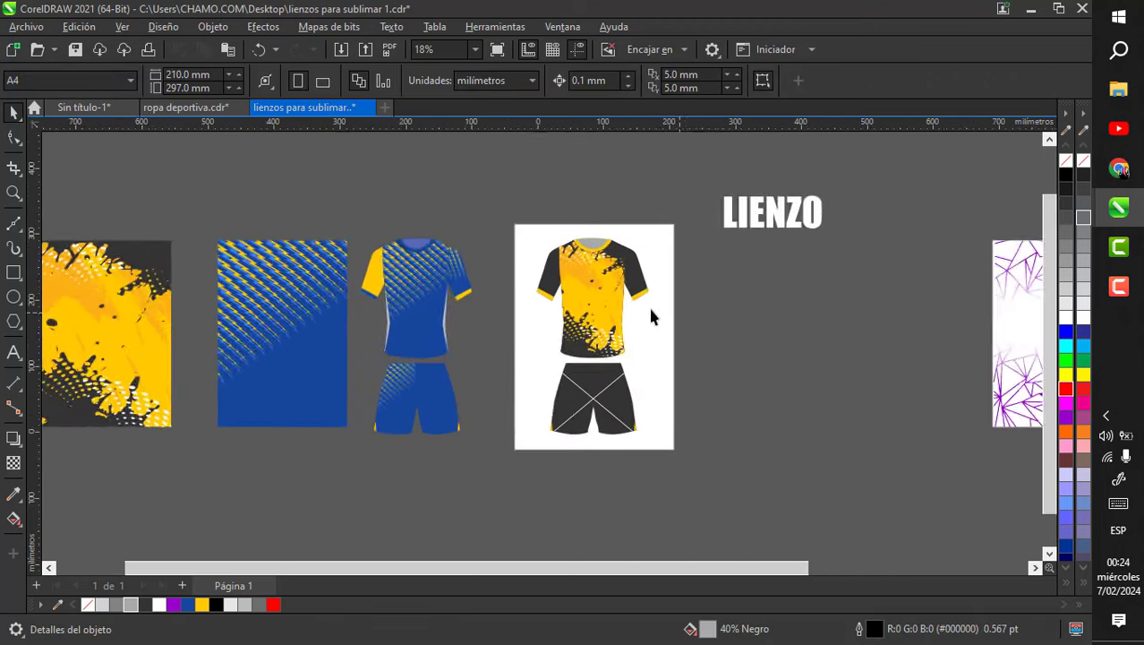
- Place a copy of the far-left splatter canvas beside the page under the LIENZO title
scroll(247, 337, down, 3)
click(421, 356)
drag(418, 351, 542, 340)
right_click(541, 339)
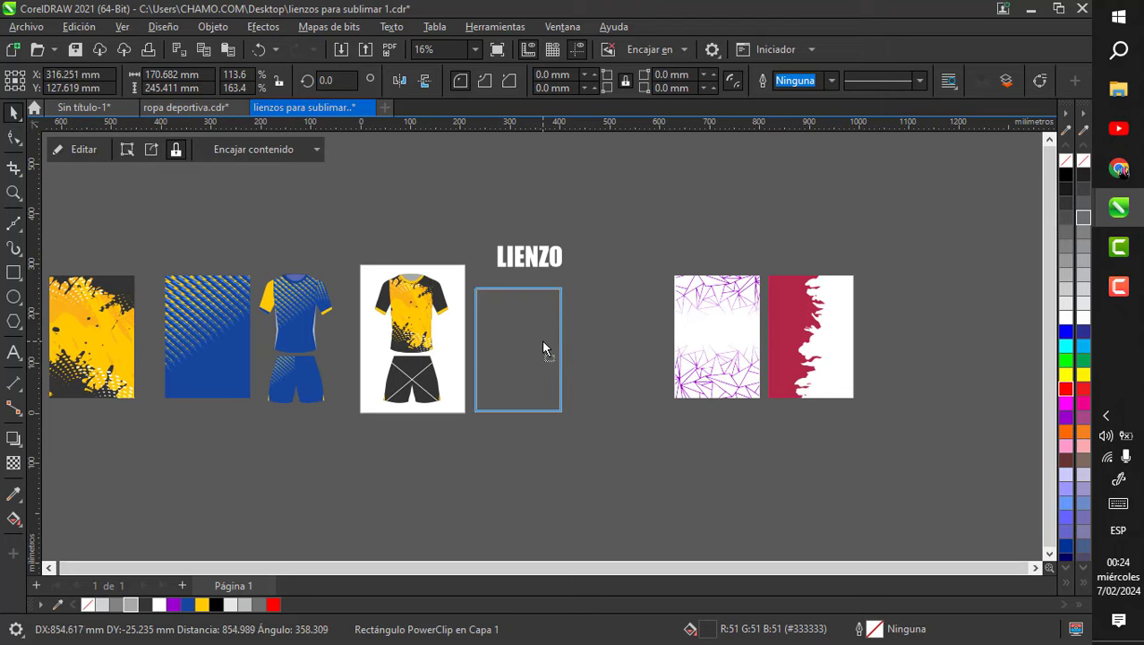
scroll(268, 345, up, 4)
- PowerClip the copied splatter canvas inside the dark grey shorts on the page
right_click(737, 335)
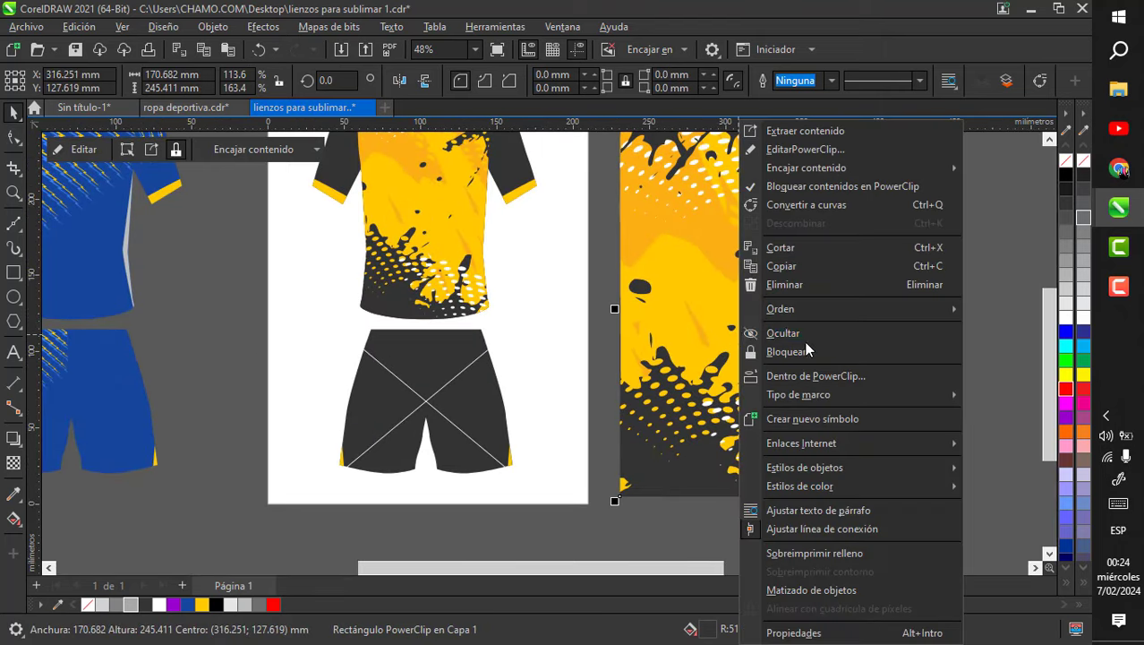
click(825, 376)
click(404, 383)
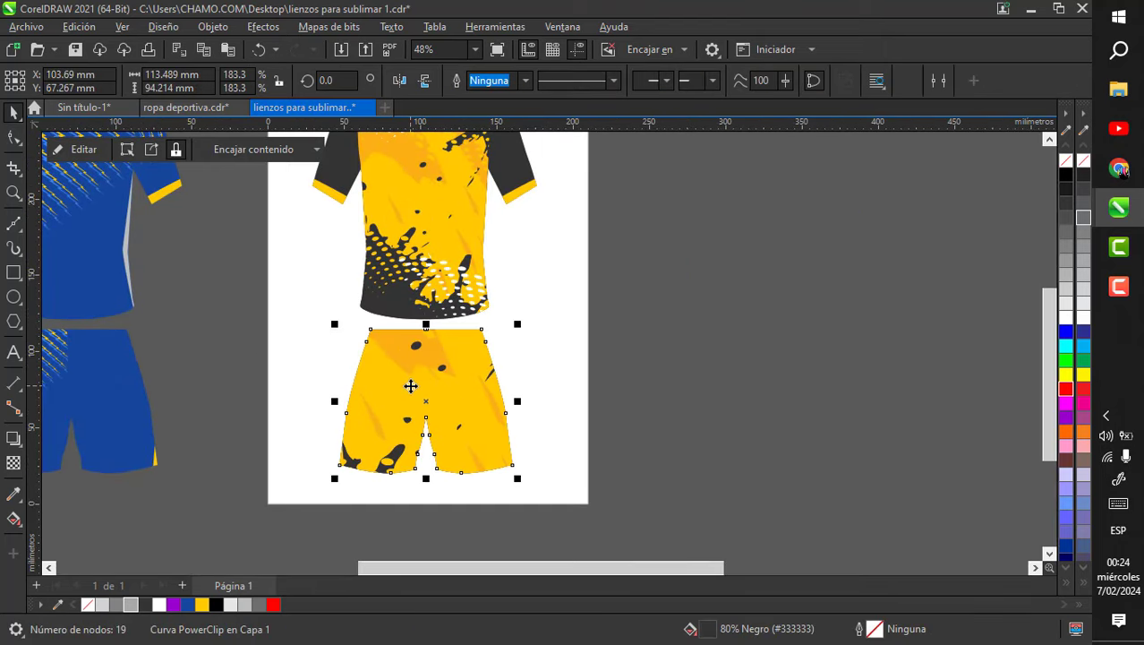
- Open the shorts' PowerClip for editing and rotate the splatter canvas inside it to 270 degrees
double_click(410, 385)
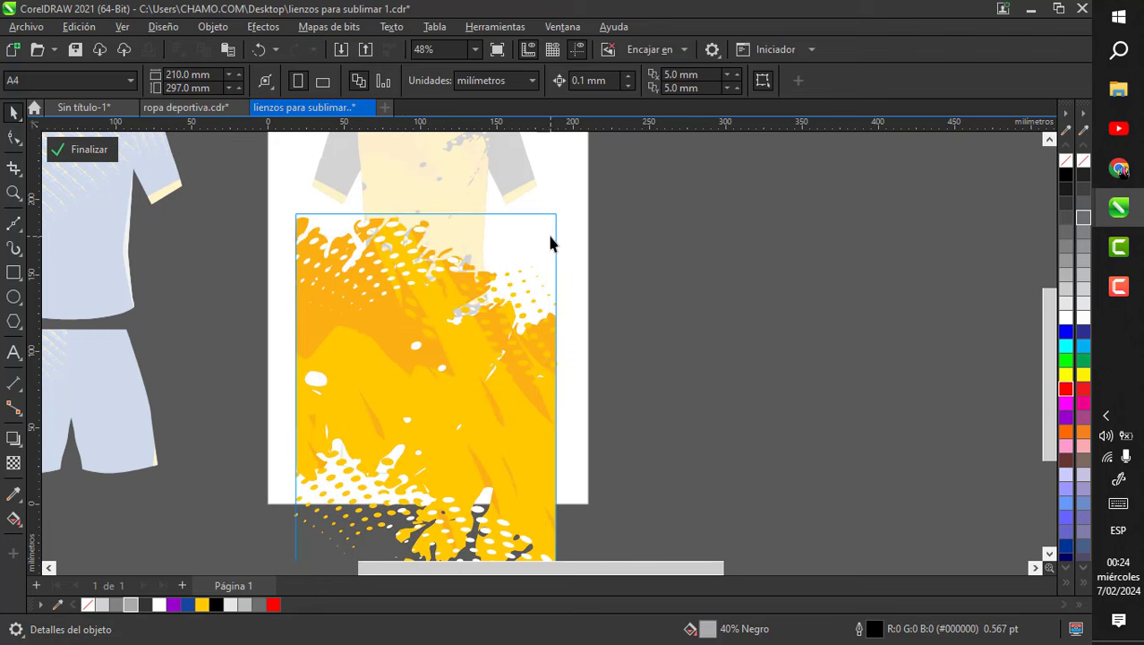
ctrl+click(628, 259)
ctrl+click(628, 258)
double_click(466, 355)
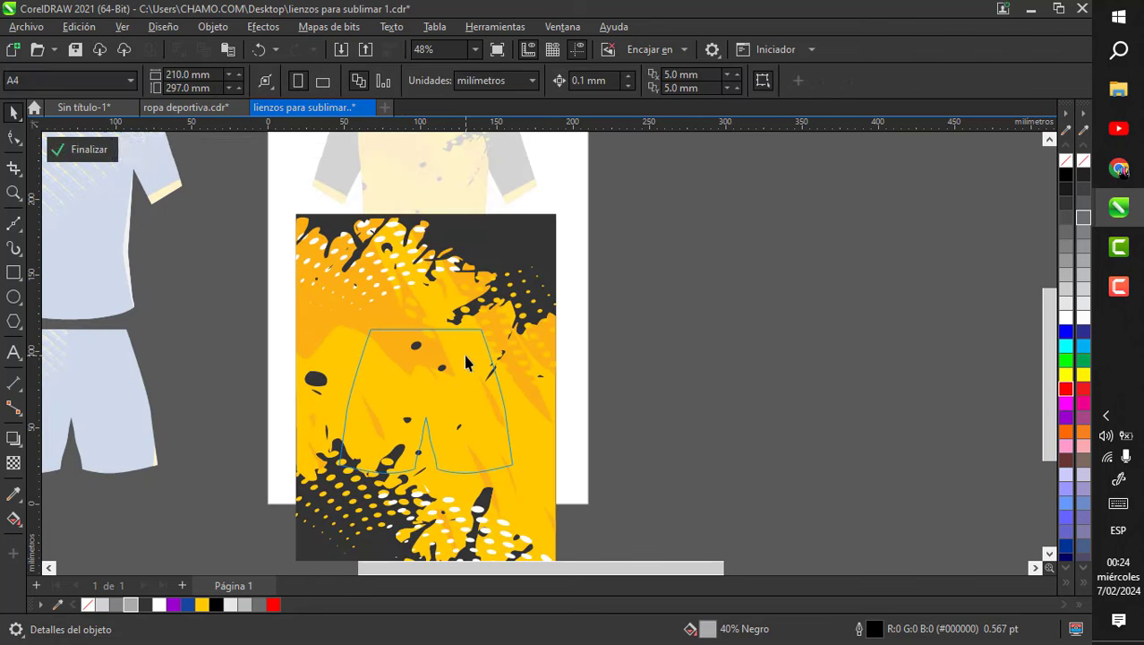
click(531, 274)
drag(561, 209, 610, 519)
click(631, 409)
click(609, 385)
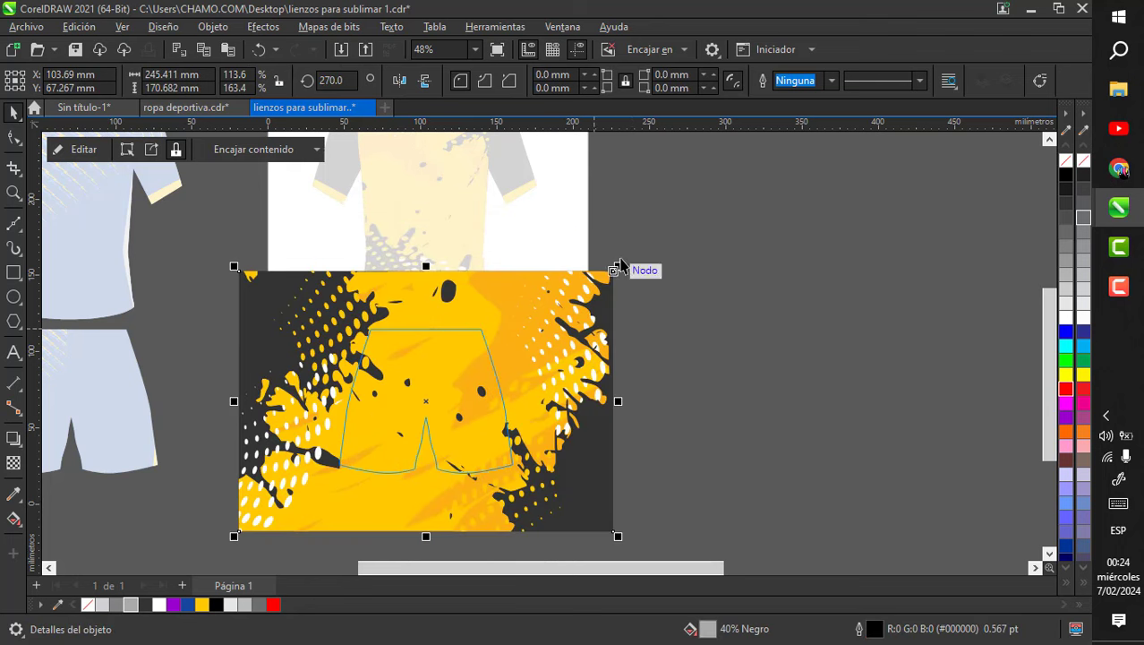
click(617, 273)
click(612, 273)
- Scale the canvas inside the shorts to about 165 × 115 mm, shift it over the left leg and finish editing
drag(618, 268, 485, 356)
drag(422, 411, 397, 374)
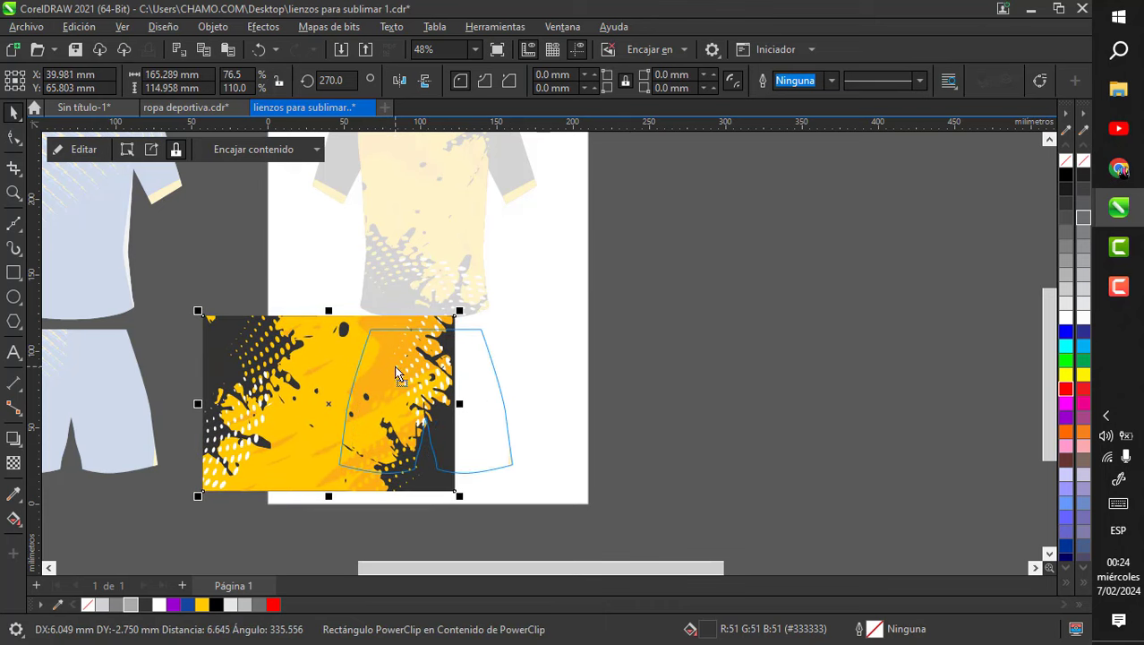
ctrl+click(681, 344)
click(681, 336)
- Reopen the shorts' PowerClip, scale the splatter canvas to about 157 × 109 mm, shift it slightly over the left leg and finish editing
scroll(591, 385, down, 1)
scroll(421, 371, up, 3)
click(532, 376)
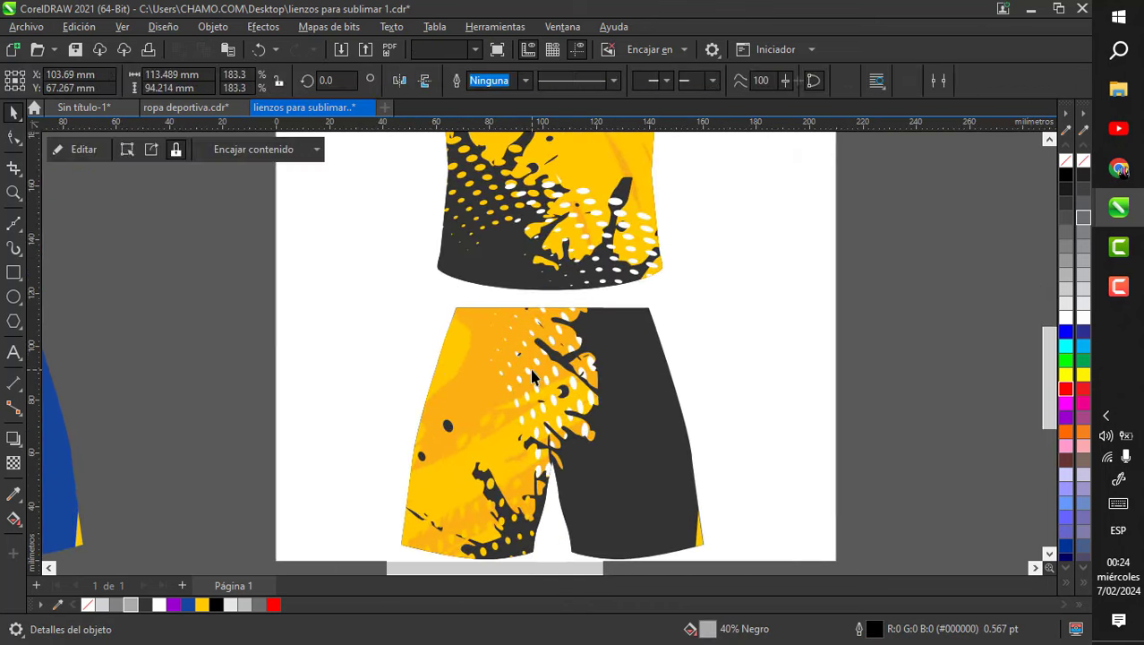
ctrl+click(532, 371)
drag(536, 376, 522, 376)
mouse_move(598, 284)
mouse_down()
mouse_move(584, 277)
mouse_move(594, 292)
mouse_up()
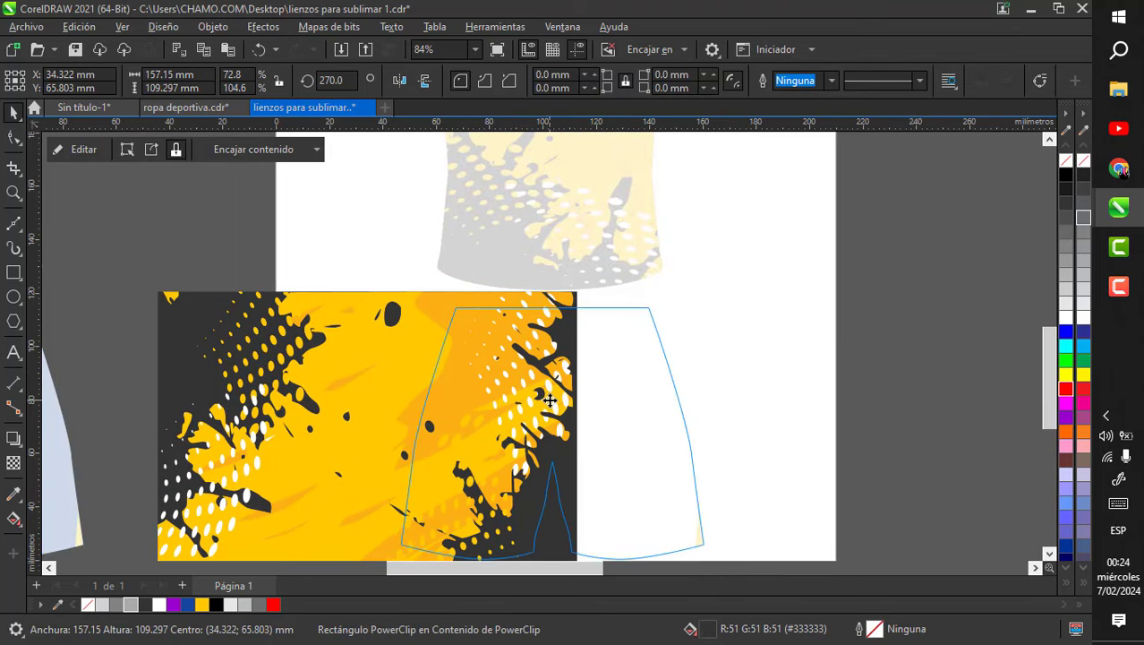
drag(554, 400, 560, 400)
ctrl+click(874, 370)
click(874, 370)
- Move the finished yellow splatter shirt and shorts off the page to the far side of the splatter canvas
scroll(697, 397, down, 2)
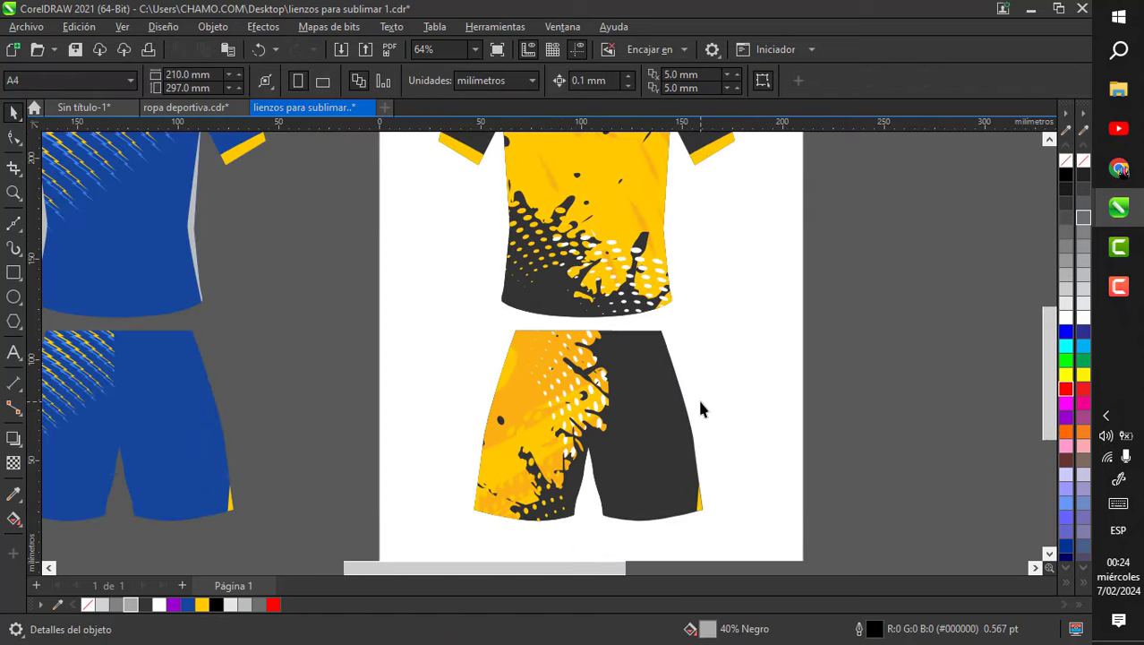
scroll(878, 394, down, 2)
scroll(733, 306, up, 3)
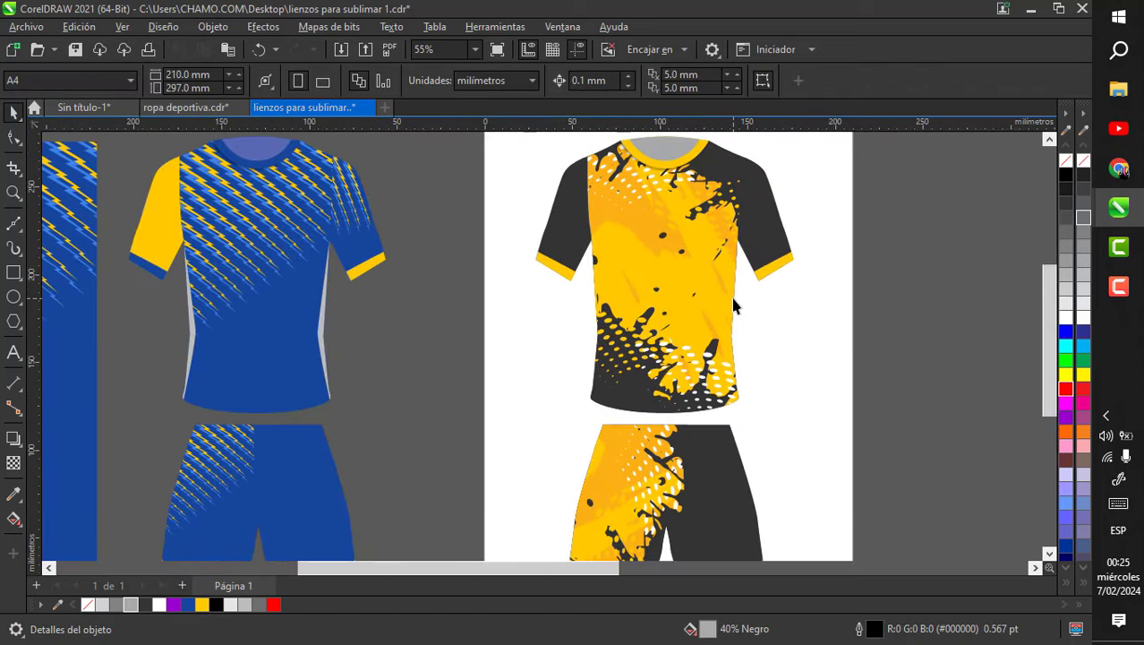
scroll(732, 306, down, 1)
scroll(708, 358, up, 1)
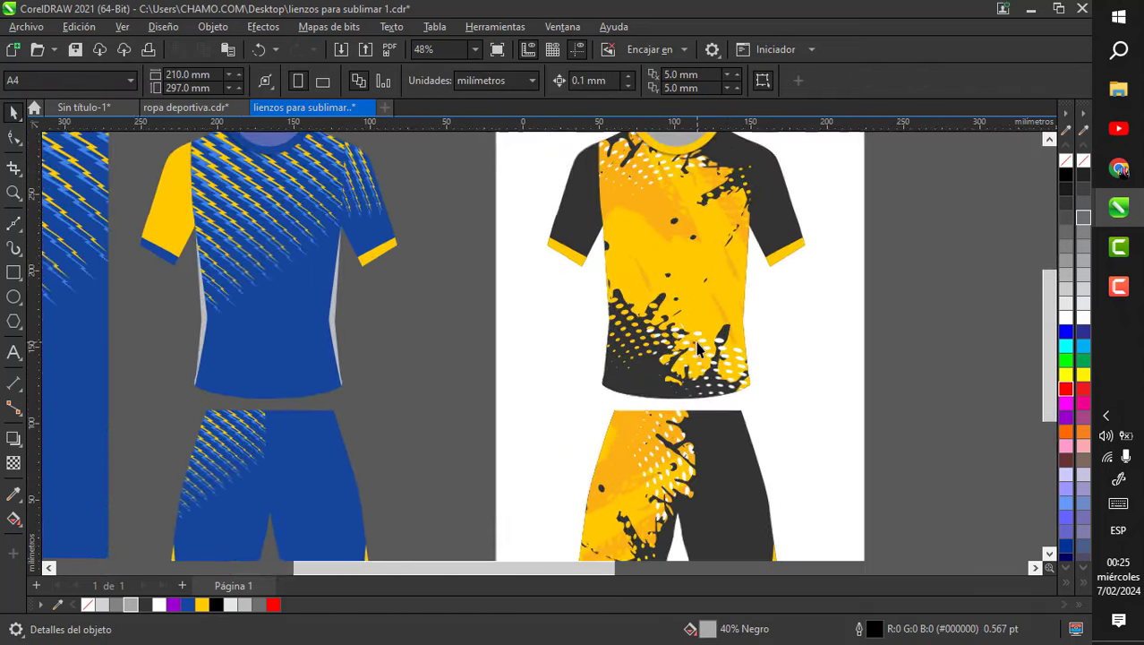
scroll(698, 340, down, 3)
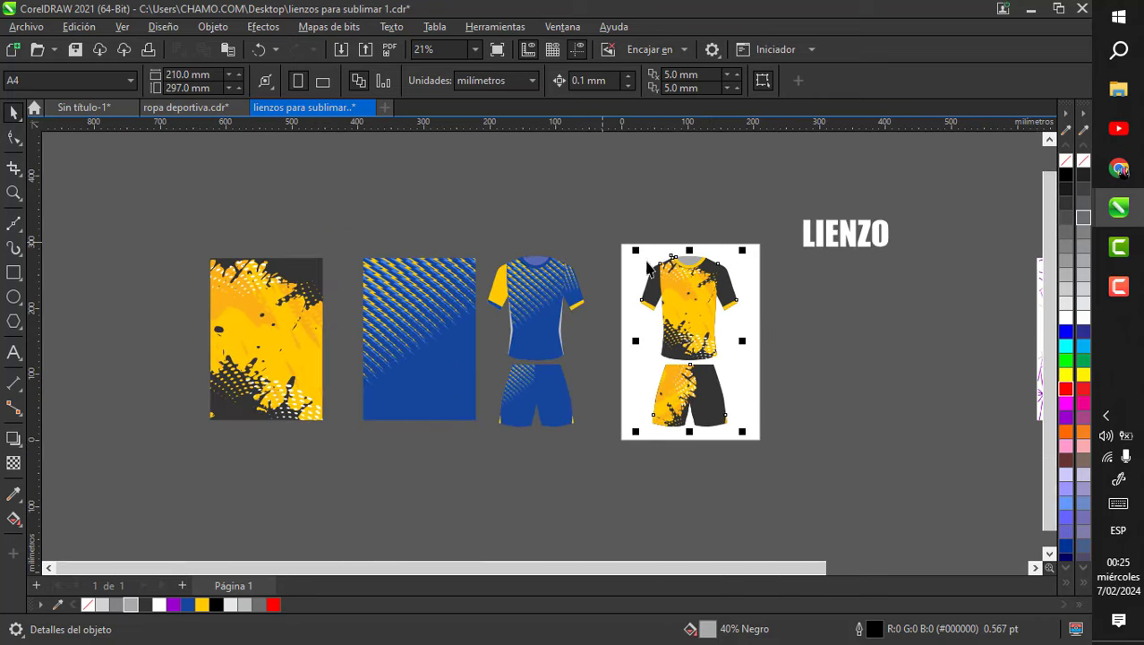
drag(651, 268, 183, 313)
click(240, 204)
- Examine the finished splatter kit next to its canvas and compare it with the blue lightning canvas and kit
scroll(143, 331, up, 4)
scroll(596, 304, down, 1)
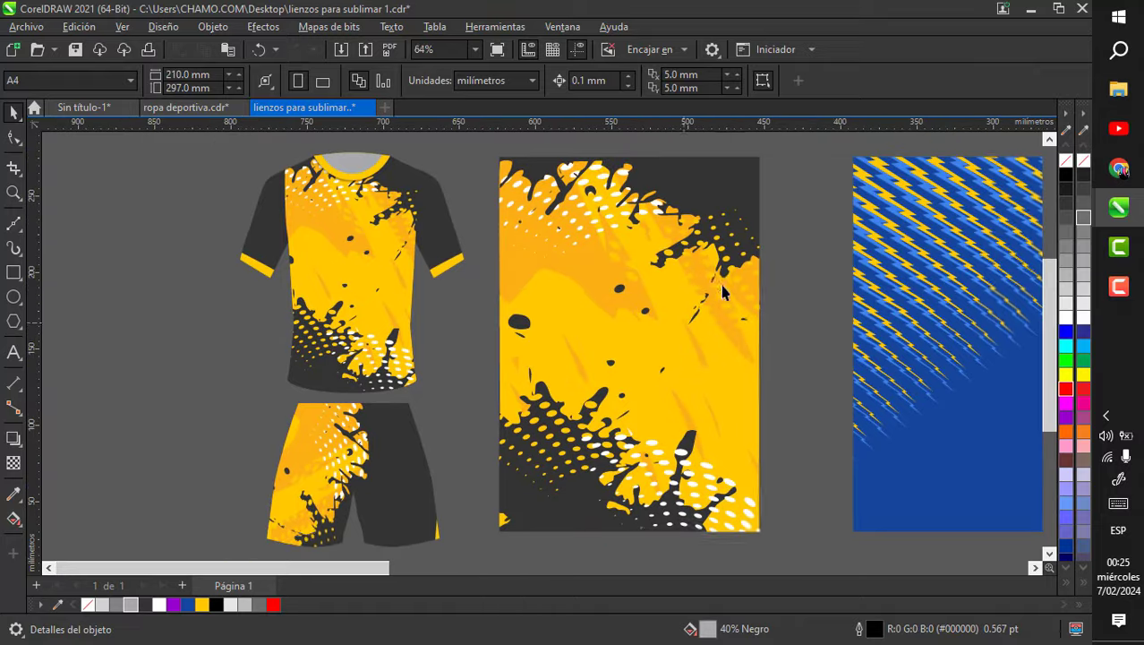
scroll(617, 290, up, 1)
scroll(614, 321, down, 4)
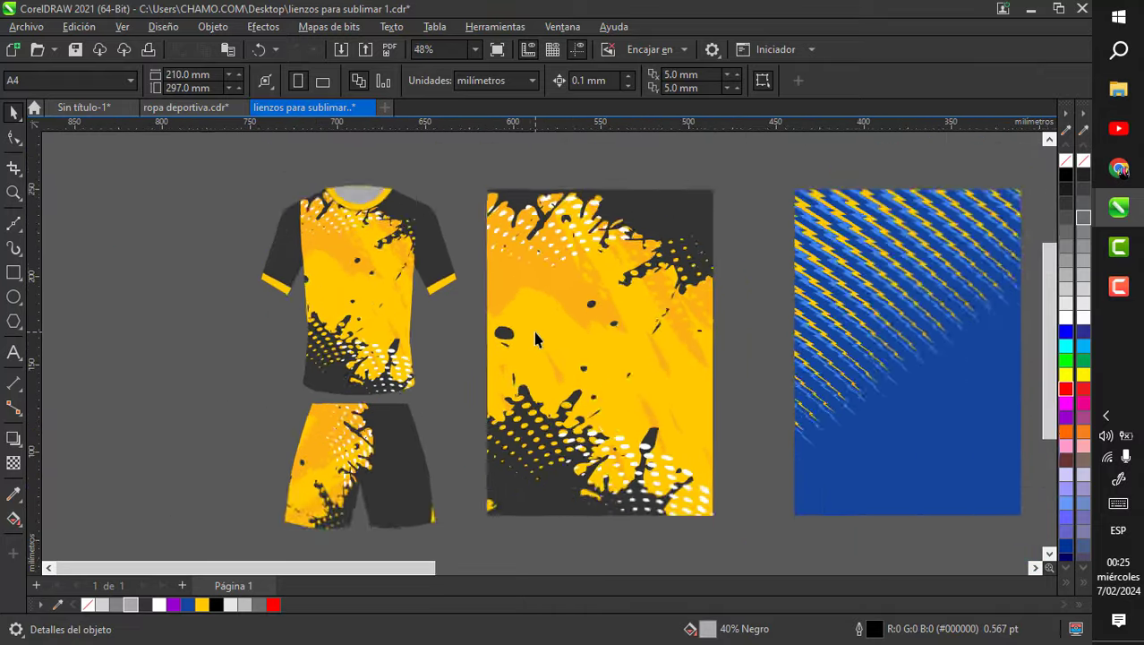
scroll(626, 337, up, 3)
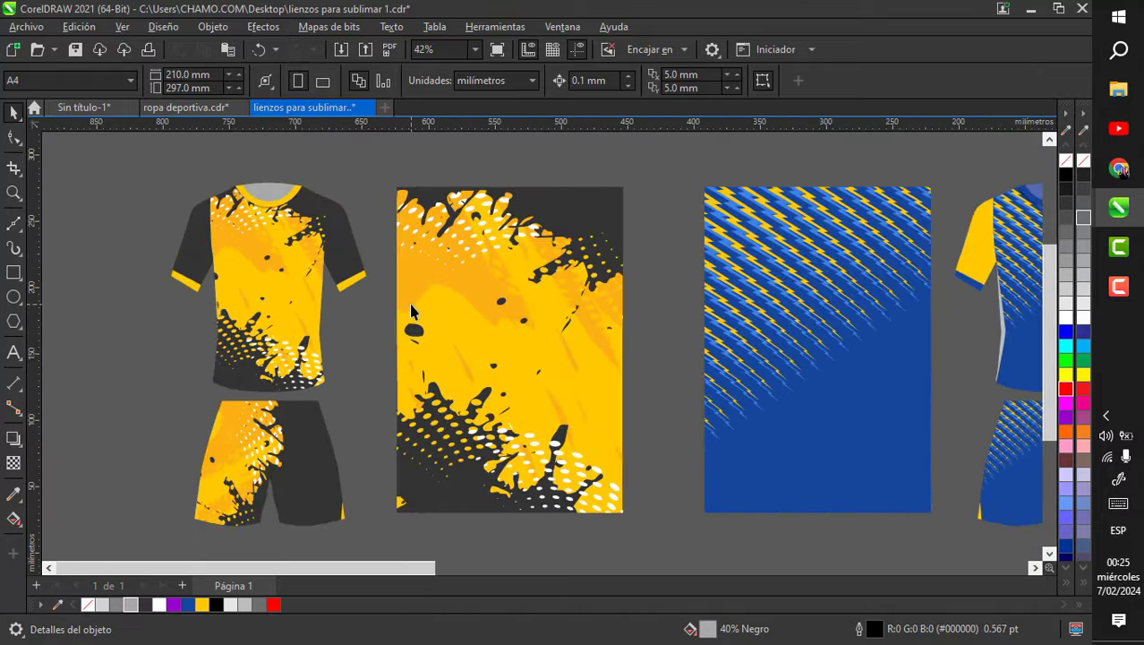
scroll(411, 310, up, 2)
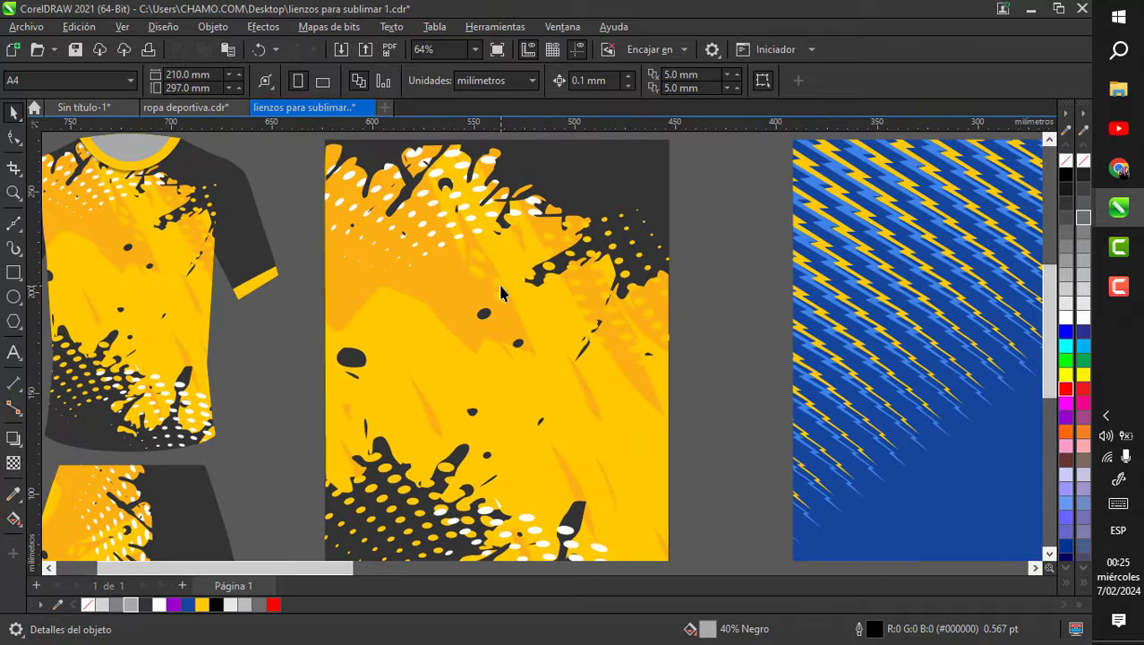
scroll(418, 232, down, 3)
scroll(923, 300, up, 2)
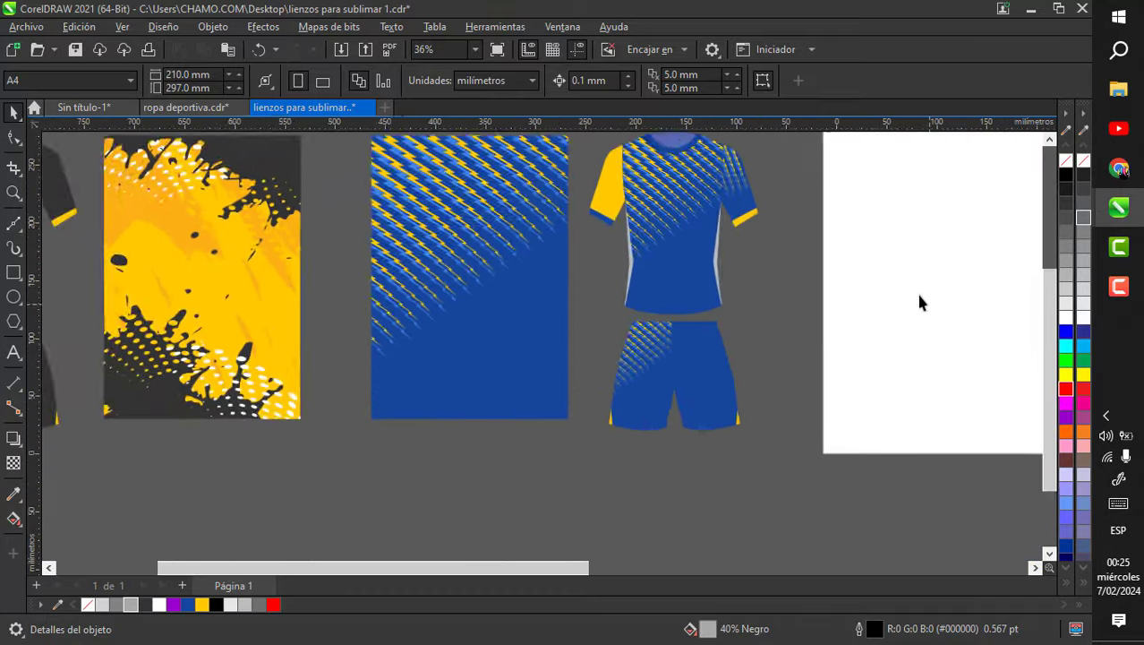
scroll(772, 327, down, 2)
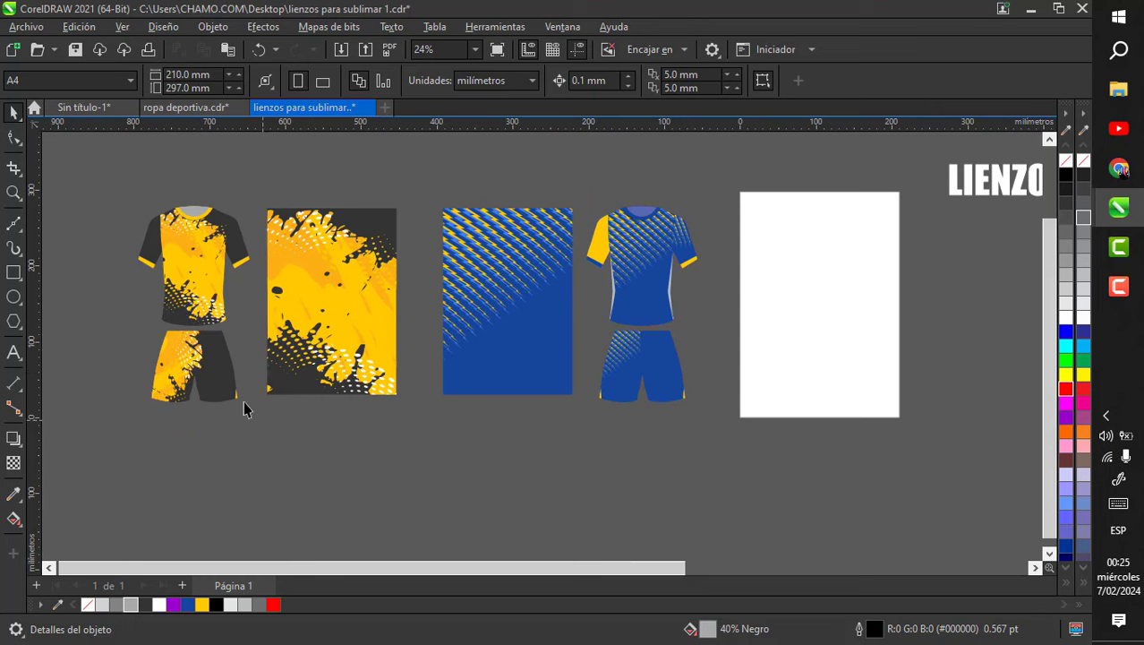
- Place a copy of the complete yellow splatter kit back on the blank page
drag(98, 197, 98, 199)
drag(197, 277, 419, 286)
scroll(825, 277, down, 1)
scroll(751, 311, up, 2)
- Delete the plain light grey canvas standing between the purple geometric canvas and the crimson canvas
click(799, 280)
click(758, 286)
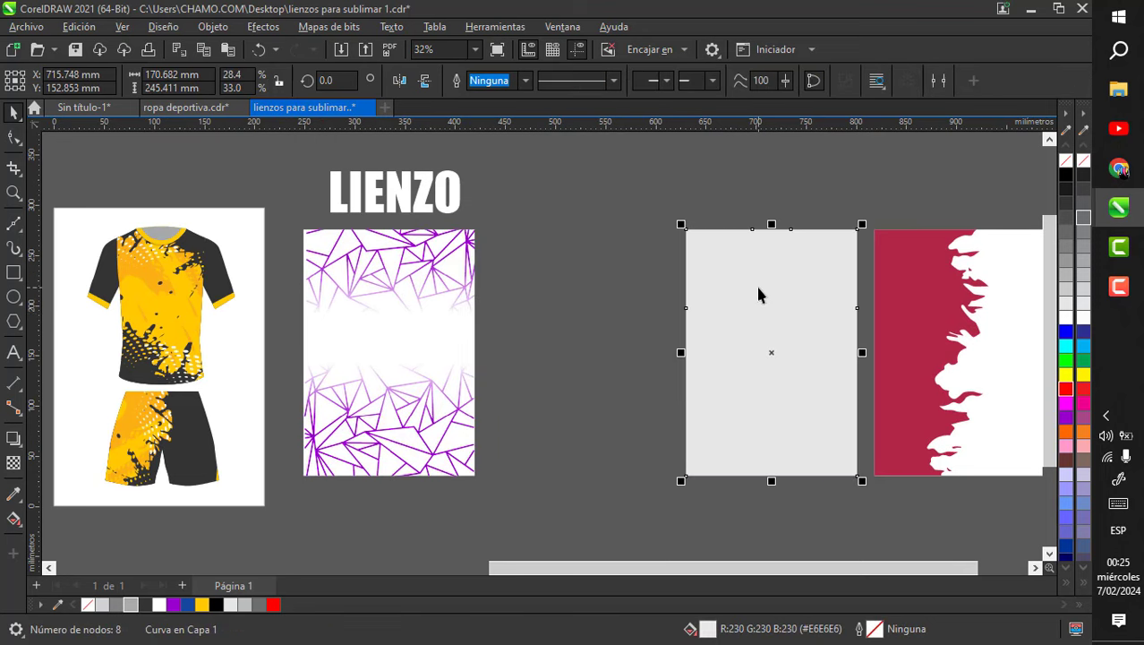
key(Delete)
scroll(756, 289, down, 2)
- Delete the splatter canvas from inside the shirt's PowerClip on the page and finish editing
scroll(311, 339, up, 3)
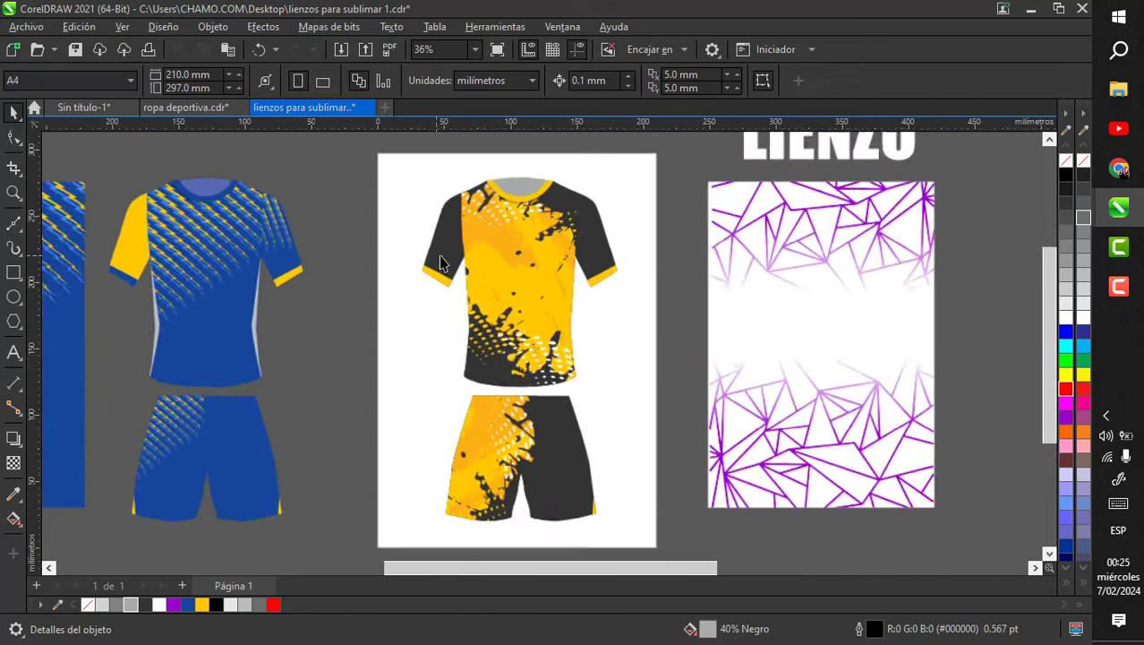
click(543, 248)
ctrl+click(543, 241)
click(544, 243)
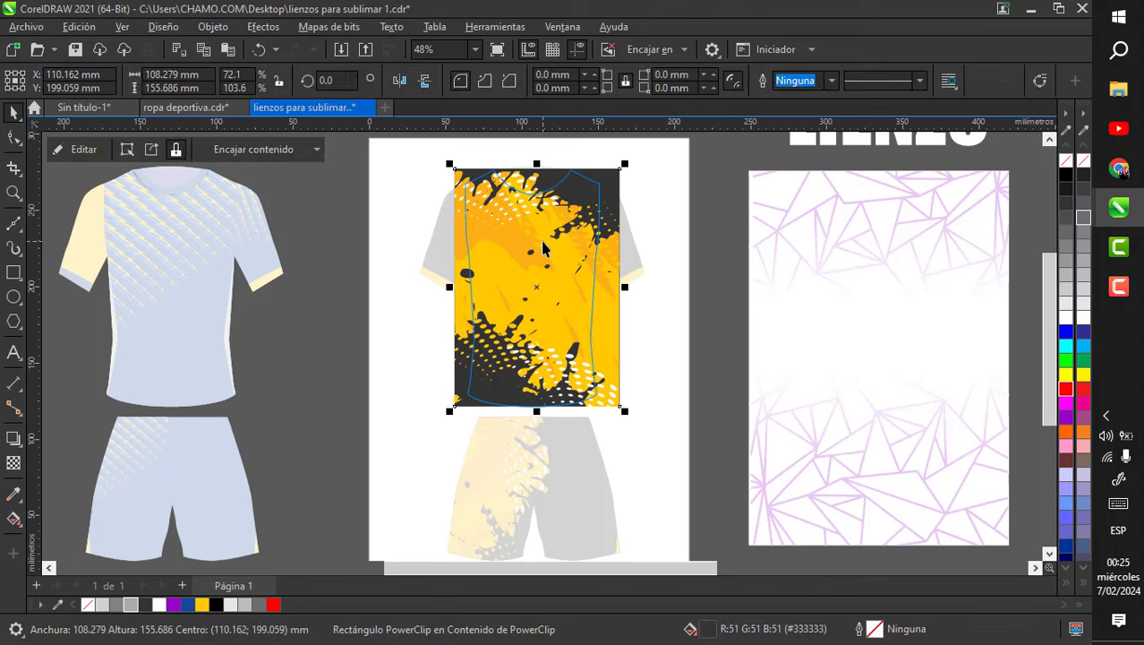
key(Delete)
ctrl+click(650, 387)
- Delete the splatter canvas from inside the shorts' PowerClip on the page and finish editing
ctrl+click(575, 455)
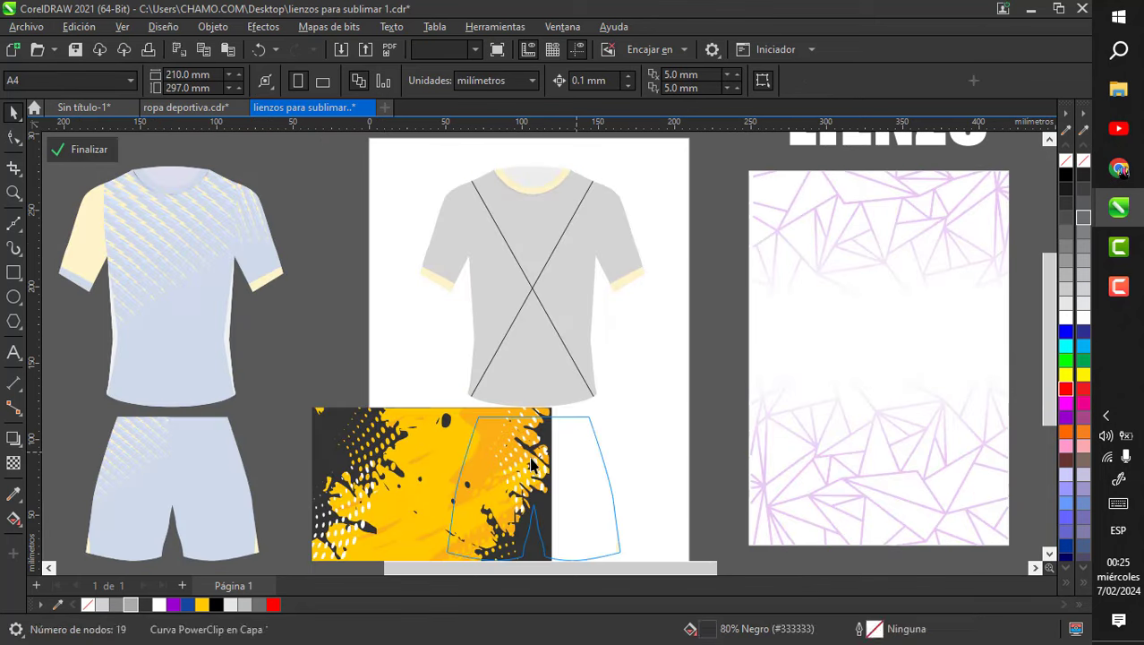
click(575, 455)
key(Delete)
ctrl+click(710, 419)
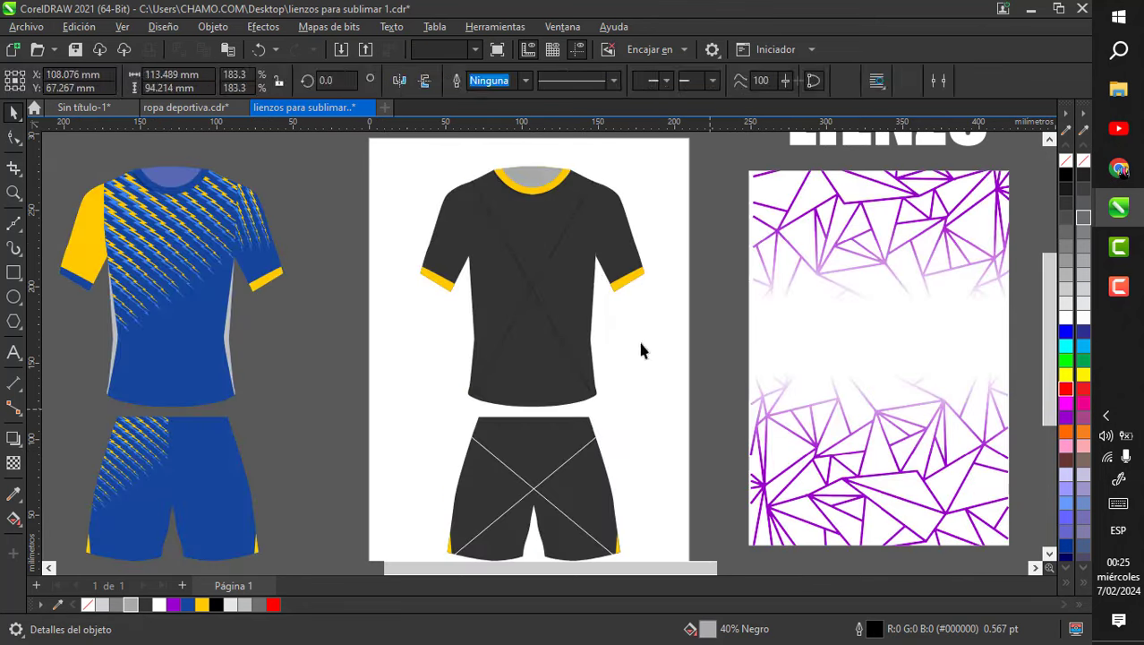
- Delete the yellow cuffs from both sleeves of the dark grey shirt on the page
scroll(641, 348, up, 2)
drag(596, 237, 600, 242)
key(Delete)
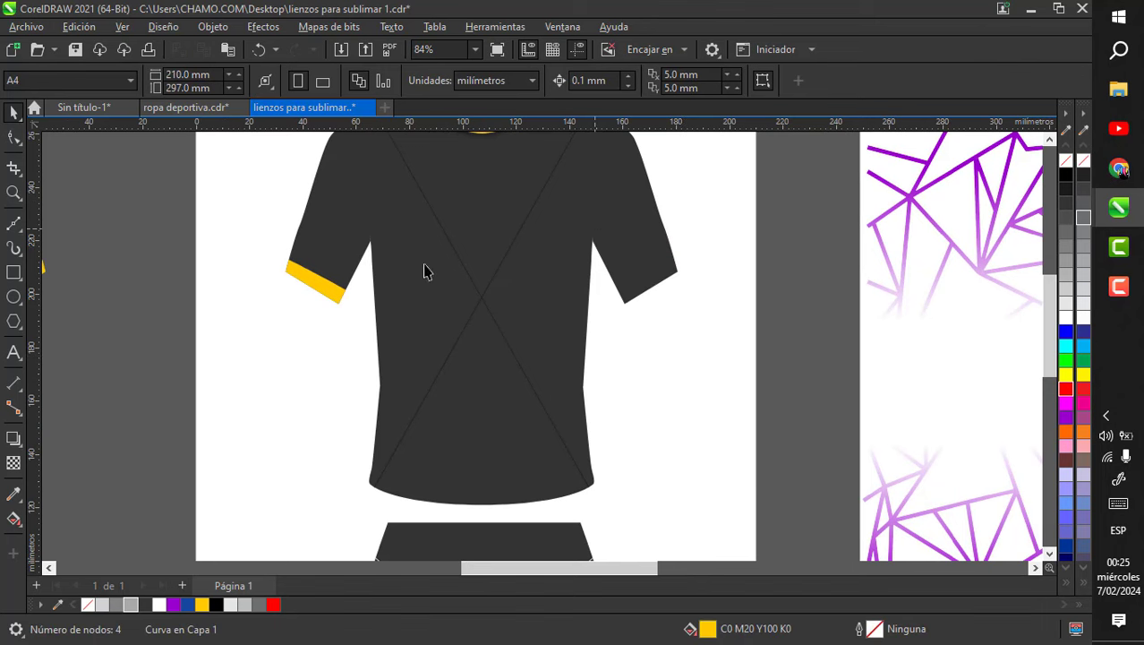
drag(248, 257, 360, 324)
key(Delete)
scroll(425, 386, down, 2)
scroll(421, 184, up, 4)
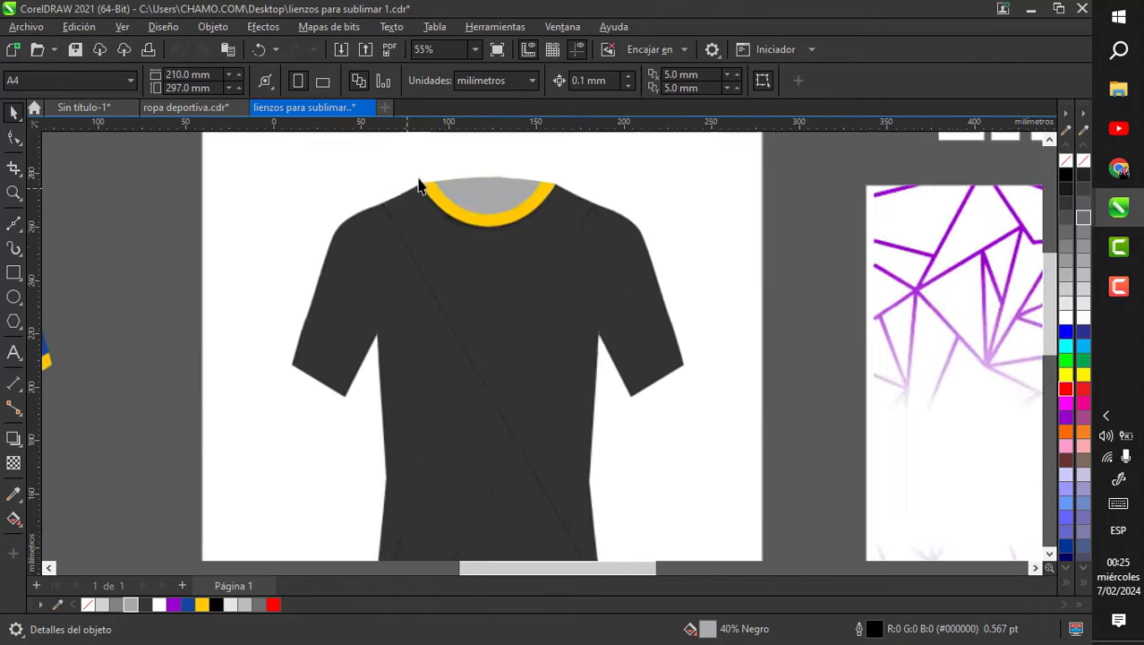
scroll(461, 231, up, 1)
click(461, 231)
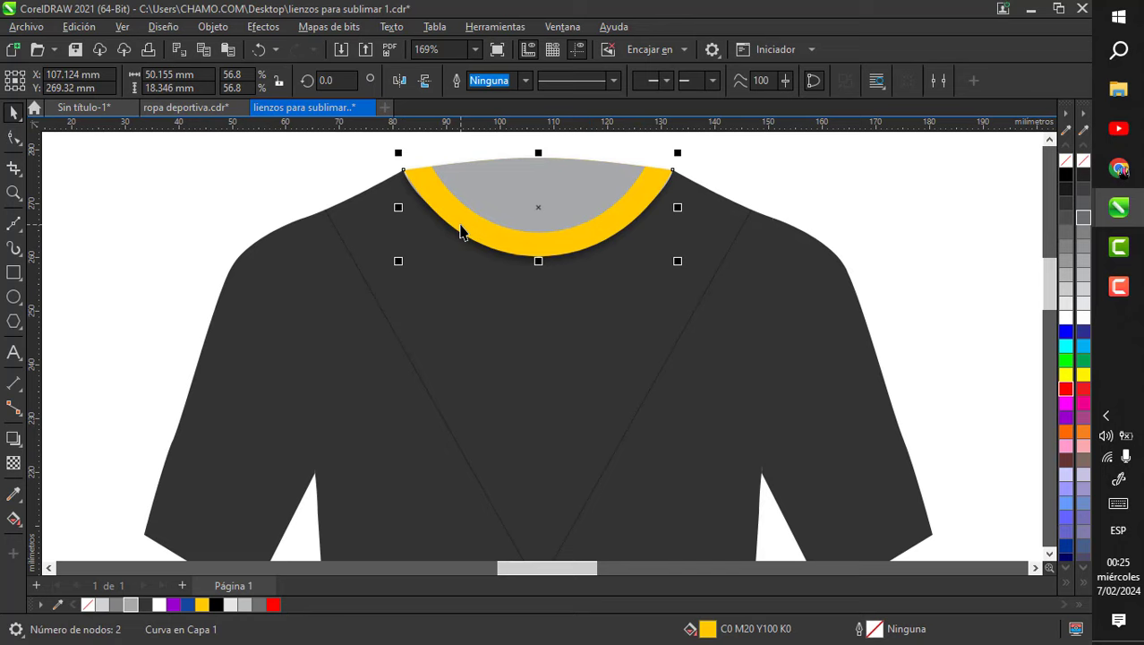
scroll(461, 231, down, 5)
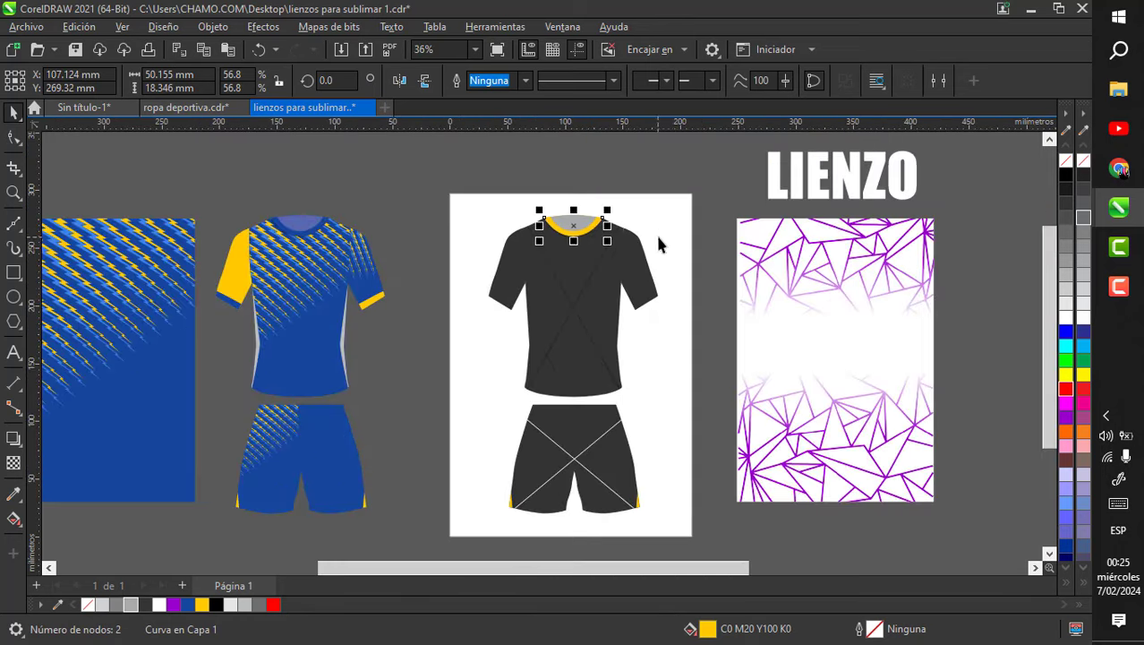
scroll(656, 232, up, 2)
scroll(660, 221, down, 3)
scroll(688, 256, up, 4)
click(660, 225)
scroll(660, 224, down, 2)
scroll(660, 232, down, 2)
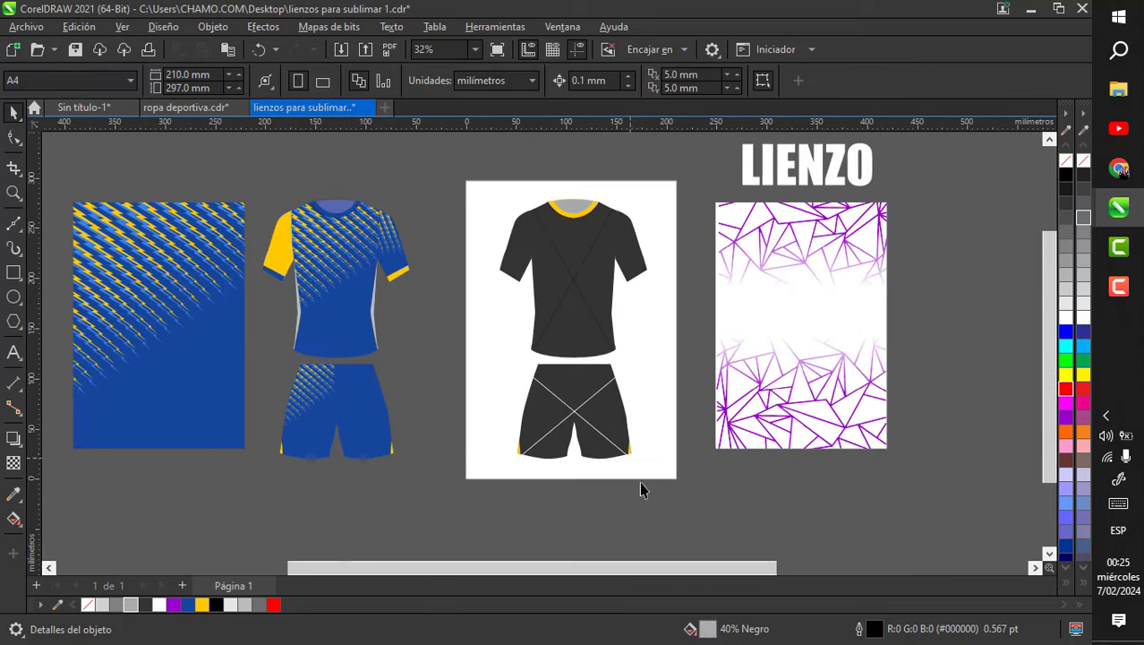
- Move the emptied dark grey kit off the page to the free space beside the purple geometric canvas
scroll(607, 444, down, 1)
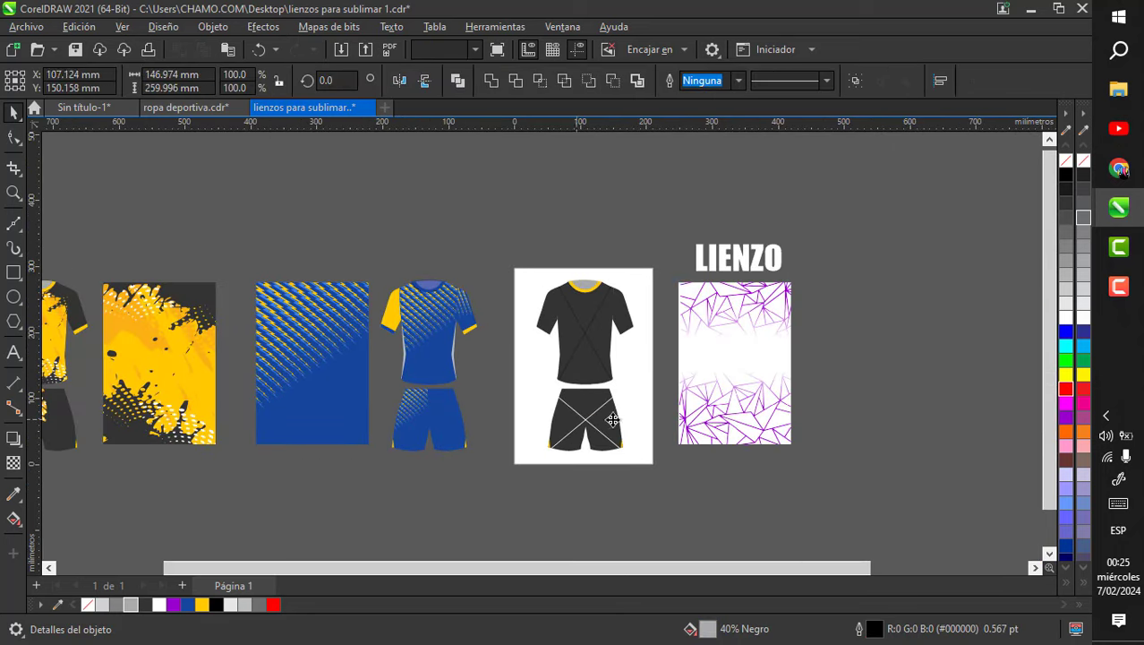
drag(643, 401, 915, 401)
click(938, 369)
scroll(938, 369, up, 1)
scroll(685, 299, up, 2)
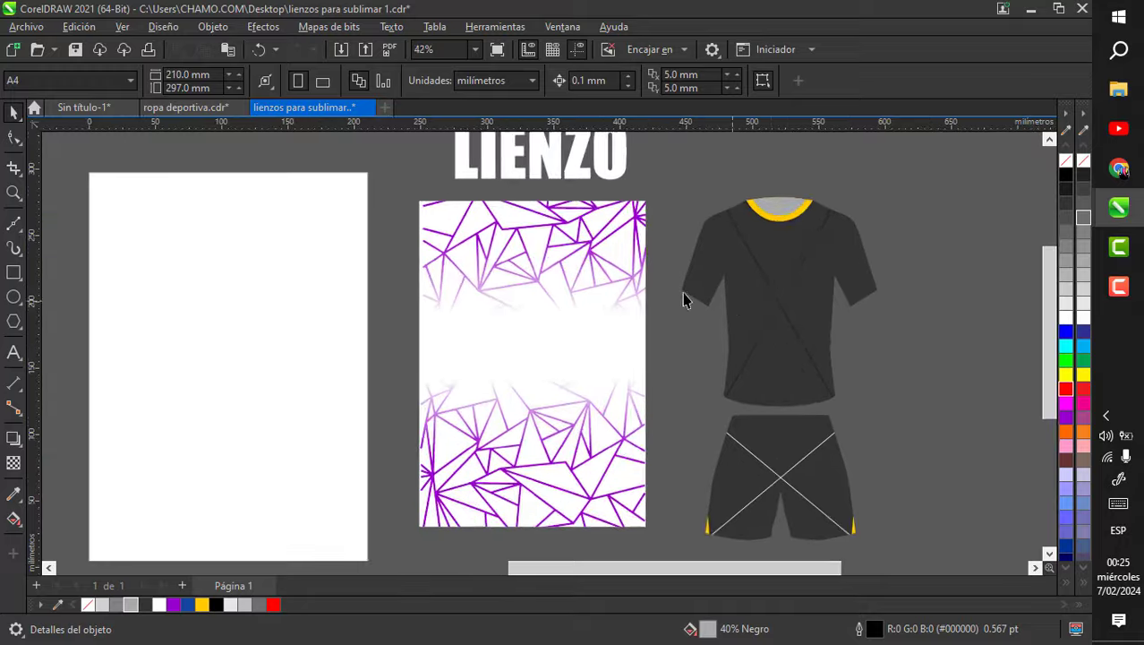
- Fill the shirt body and the shorts of the dark grey kit with white
scroll(748, 314, down, 1)
click(755, 427)
shift+click(755, 427)
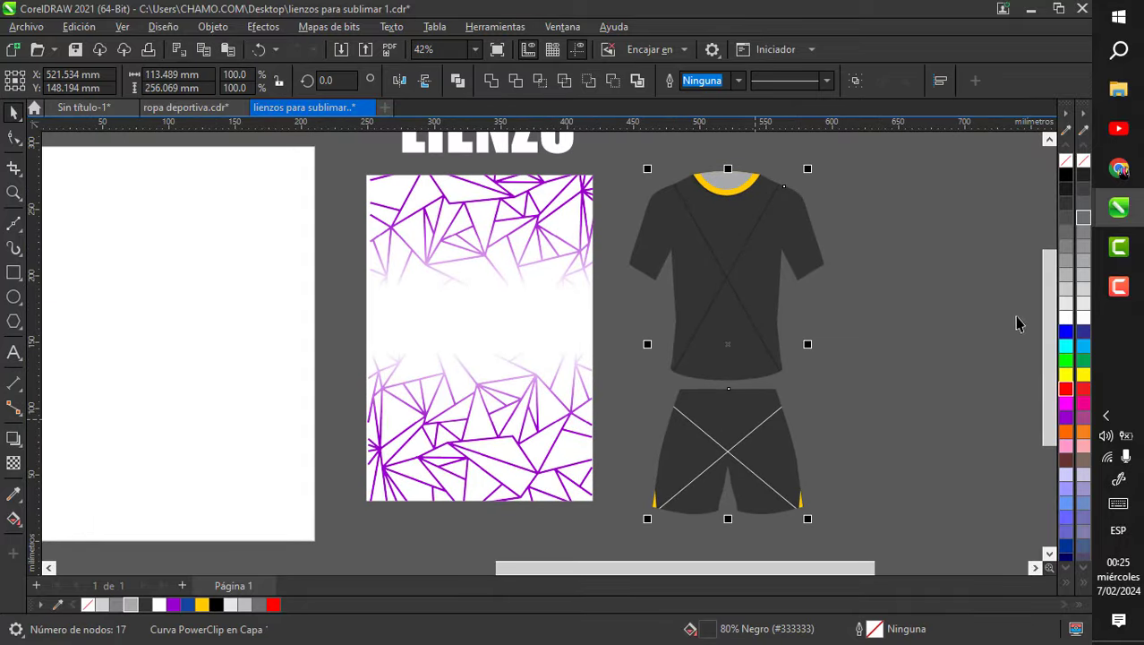
click(1067, 317)
click(829, 233)
- Sample the purple (#9900CC) from the geometric canvas and fill the shirt's yellow collar trim with it
scroll(760, 168, up, 4)
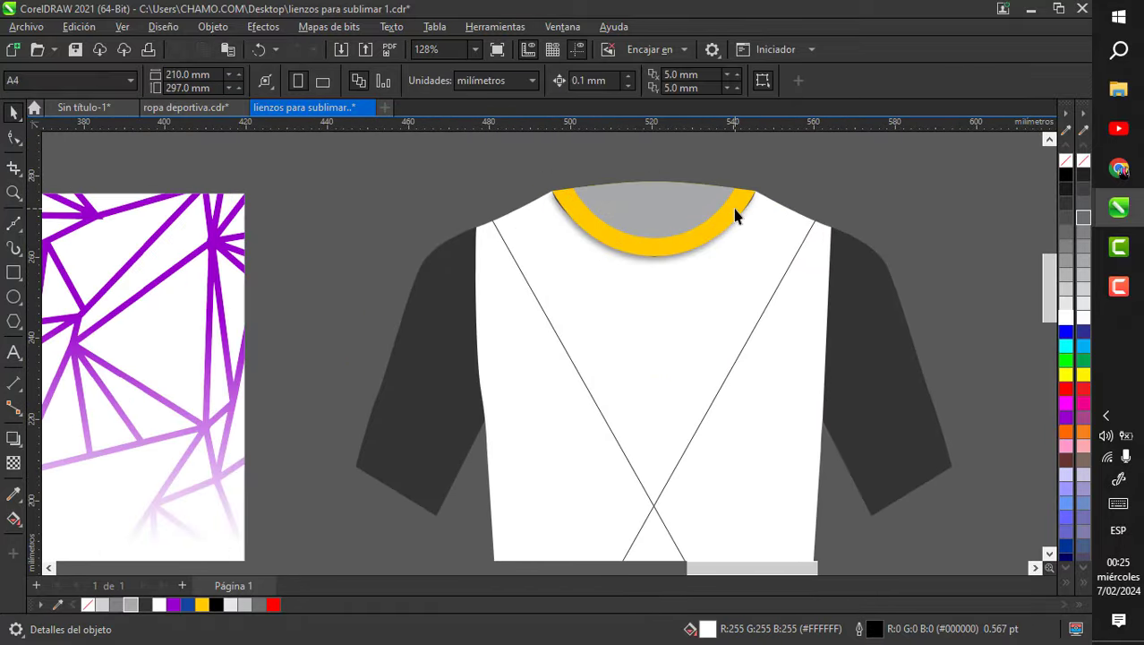
click(736, 215)
click(16, 503)
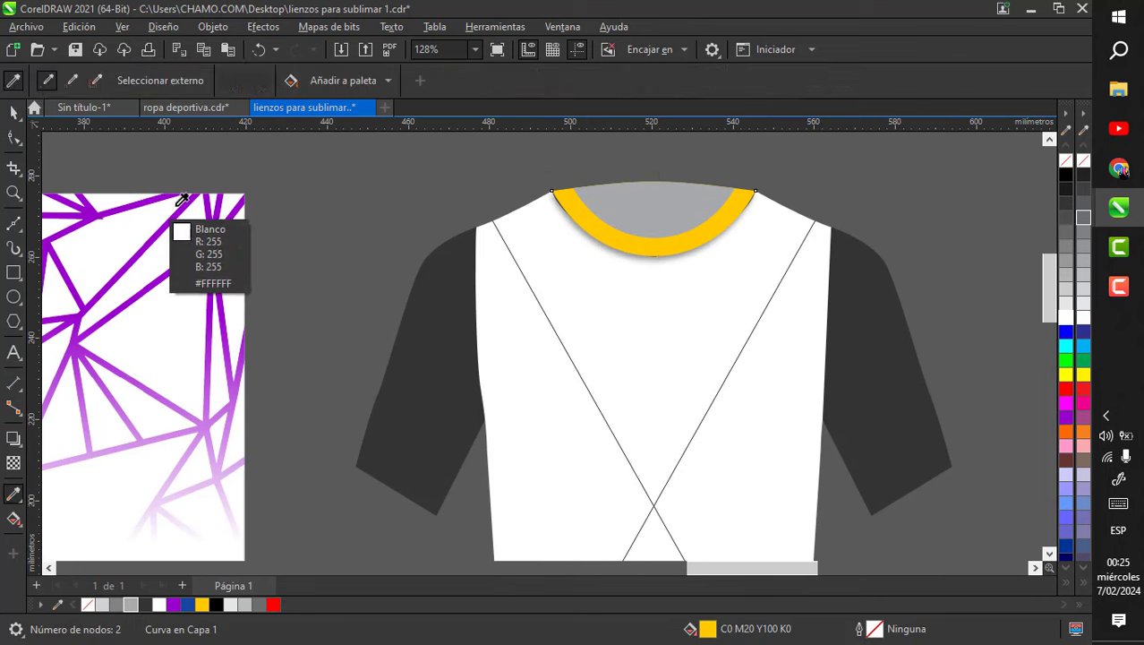
click(225, 235)
click(225, 234)
key(ctrl+z)
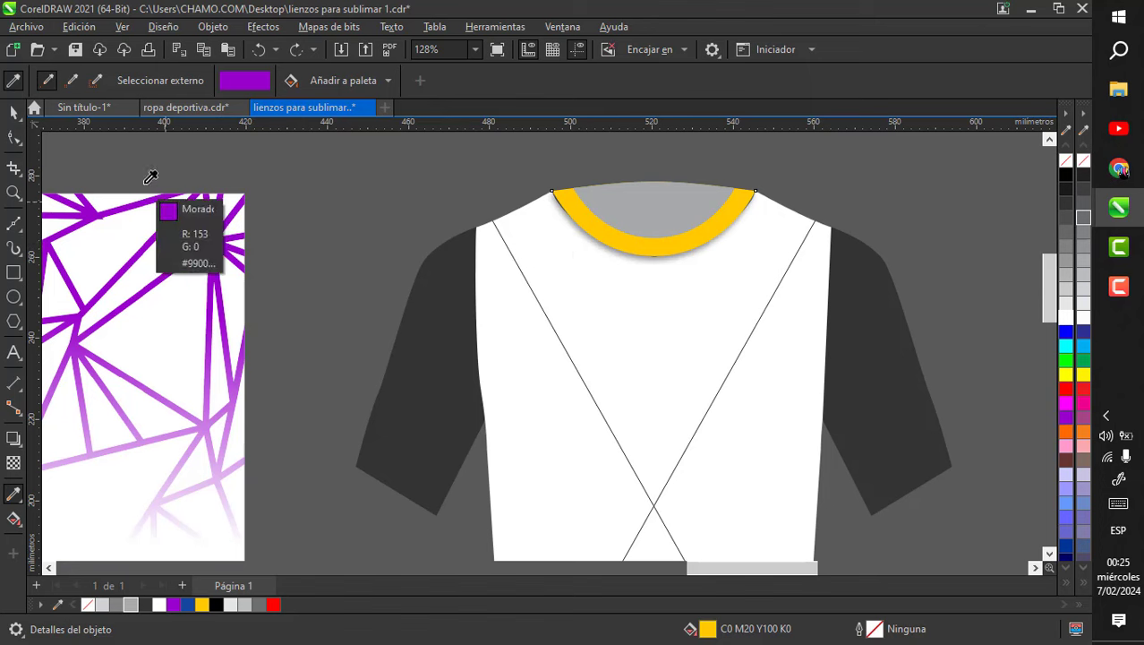
click(216, 237)
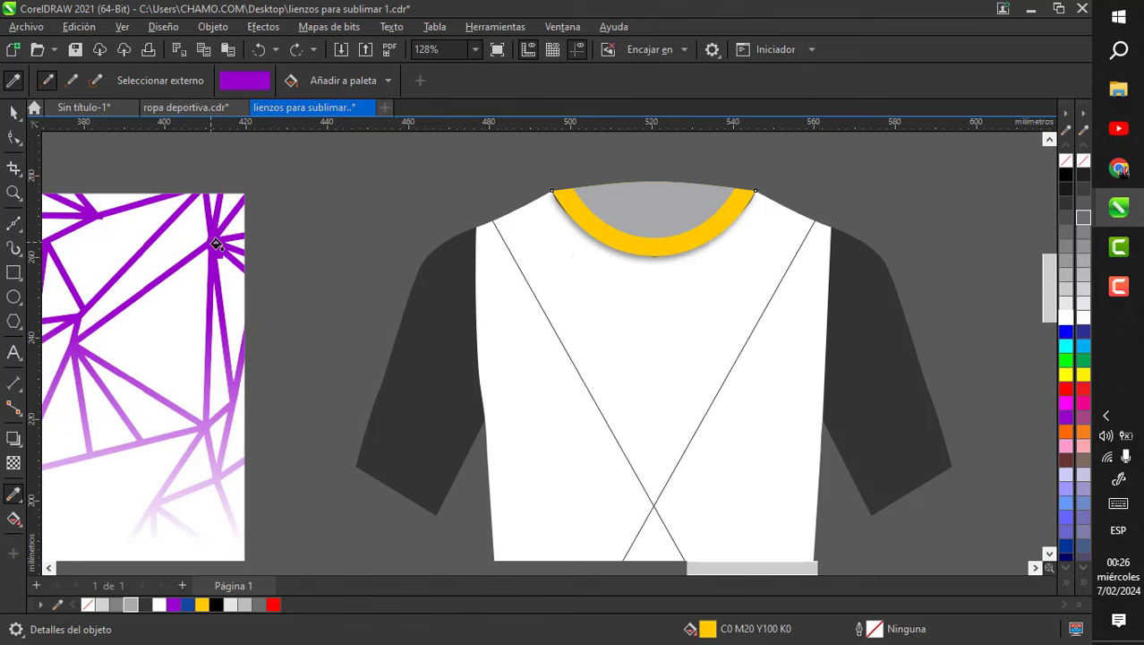
click(685, 242)
- Try to fill the shirt's right-hand sleeve with the sampled purple and undo the fill
scroll(659, 184, down, 2)
scroll(710, 281, up, 3)
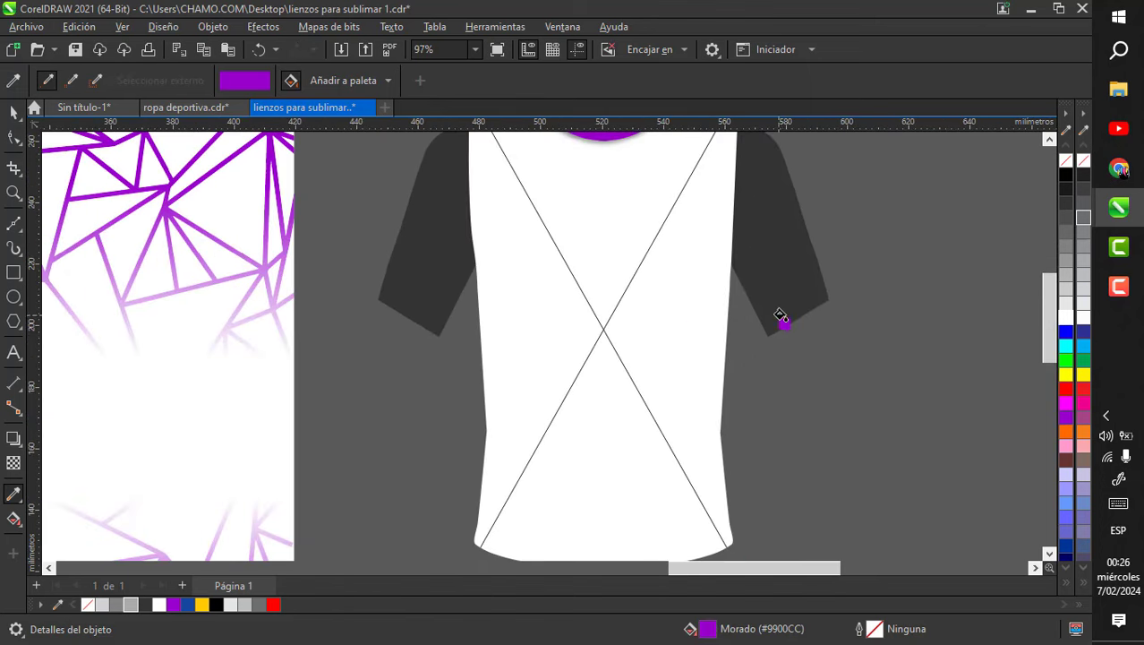
click(785, 320)
key(ctrl+z)
- Copy the yellow cuff from the blue kit's sleeve beside the white shirt and fill it with purple (#9900CC)
scroll(441, 319, down, 6)
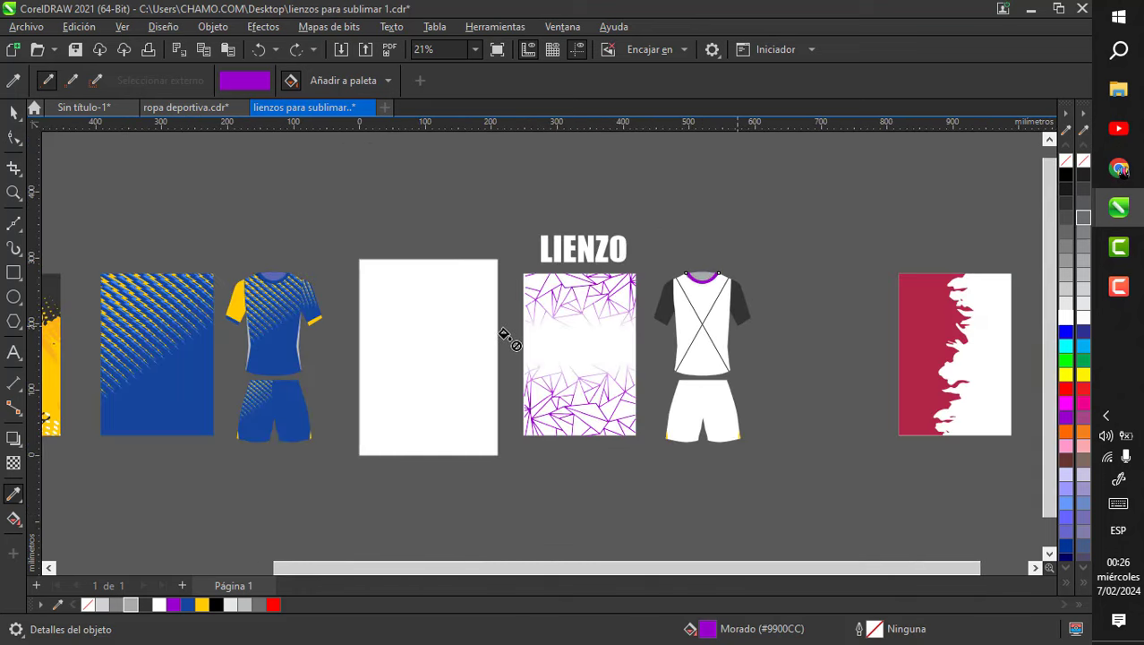
scroll(130, 331, up, 2)
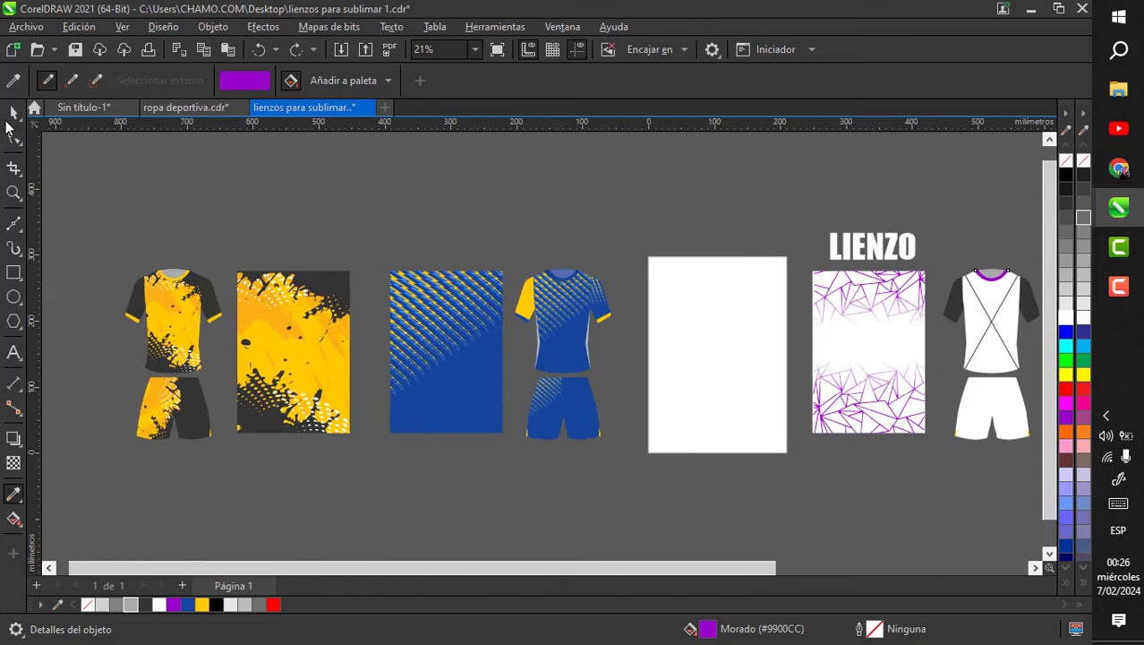
click(14, 111)
scroll(627, 296, up, 2)
scroll(517, 310, down, 3)
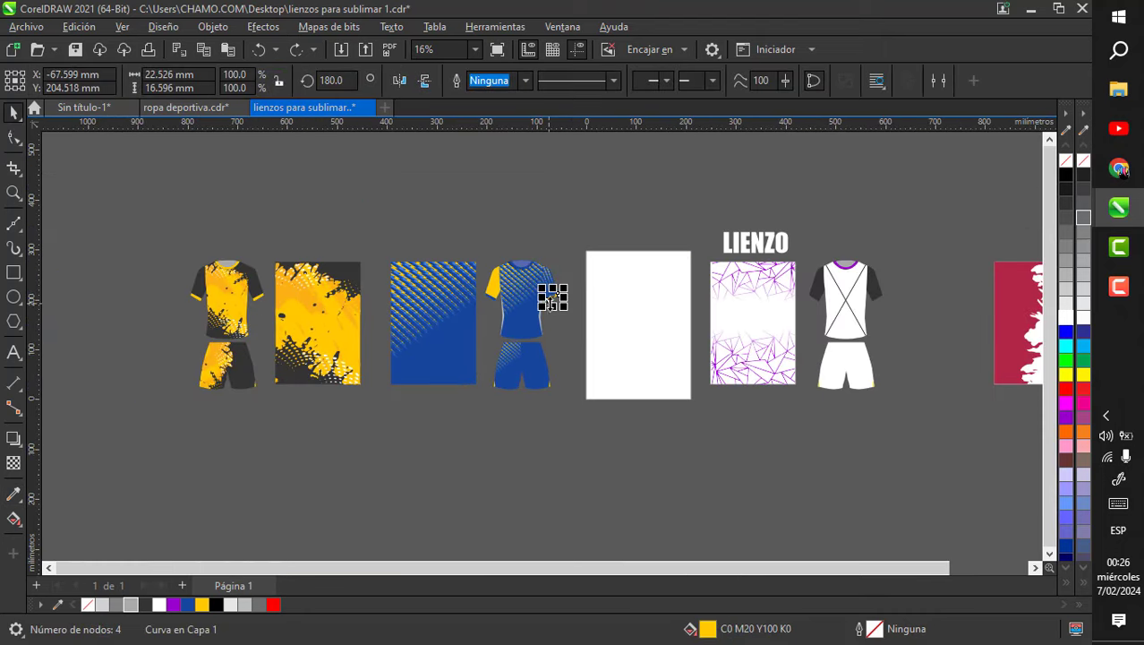
drag(753, 325, 901, 325)
scroll(889, 281, up, 2)
drag(902, 395, 789, 297)
scroll(934, 354, up, 1)
- Place the purple cuff on the white shirt's right-hand sleeve and fit a mirrored copy to the hem of the left-hand sleeve
click(938, 356)
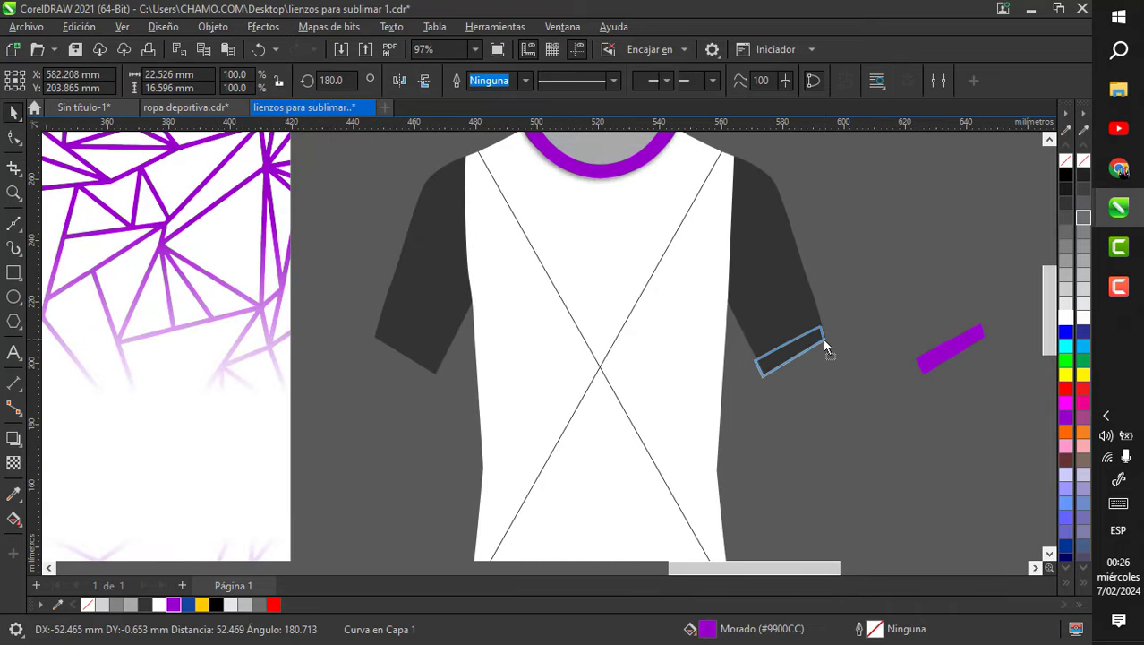
drag(824, 344, 419, 363)
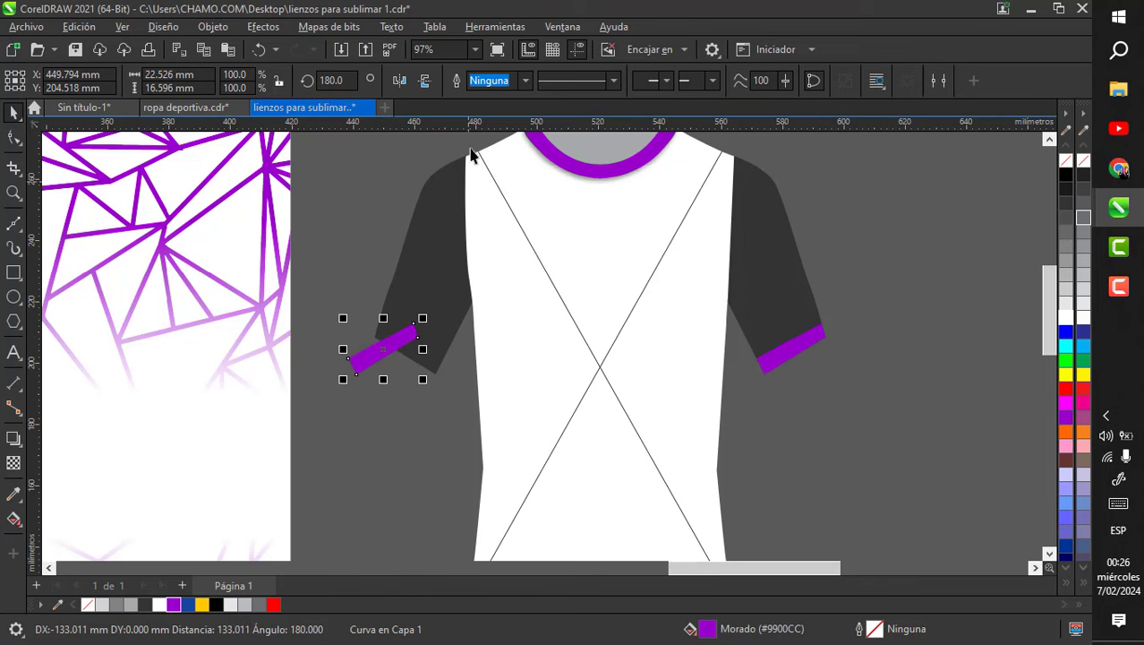
scroll(391, 430, up, 2)
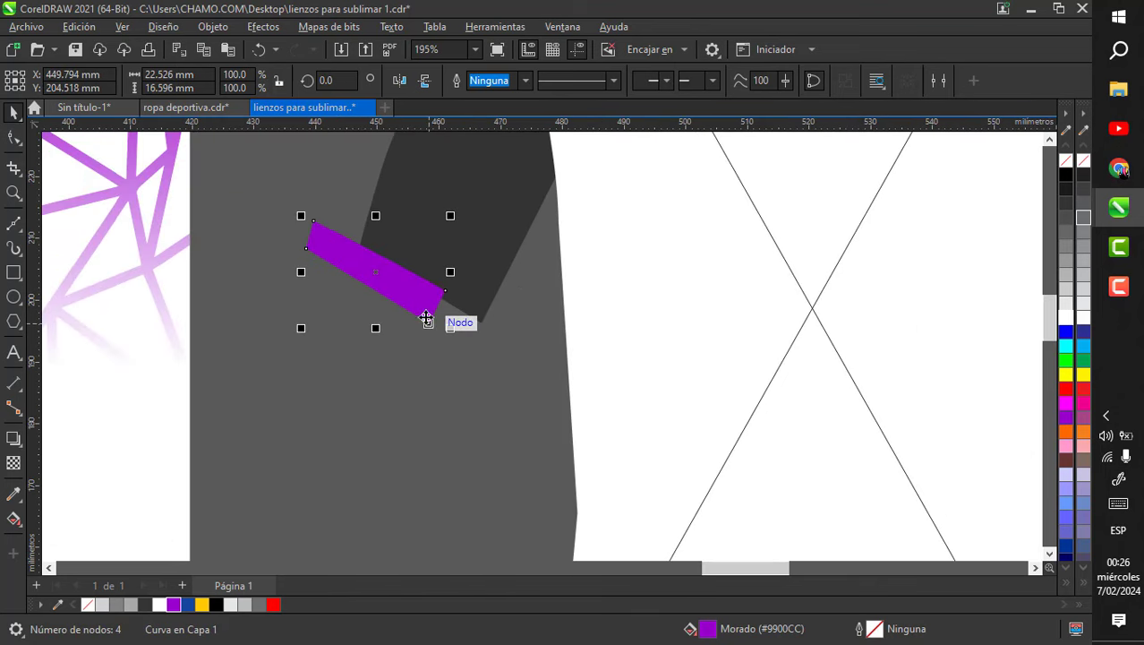
drag(484, 326, 483, 325)
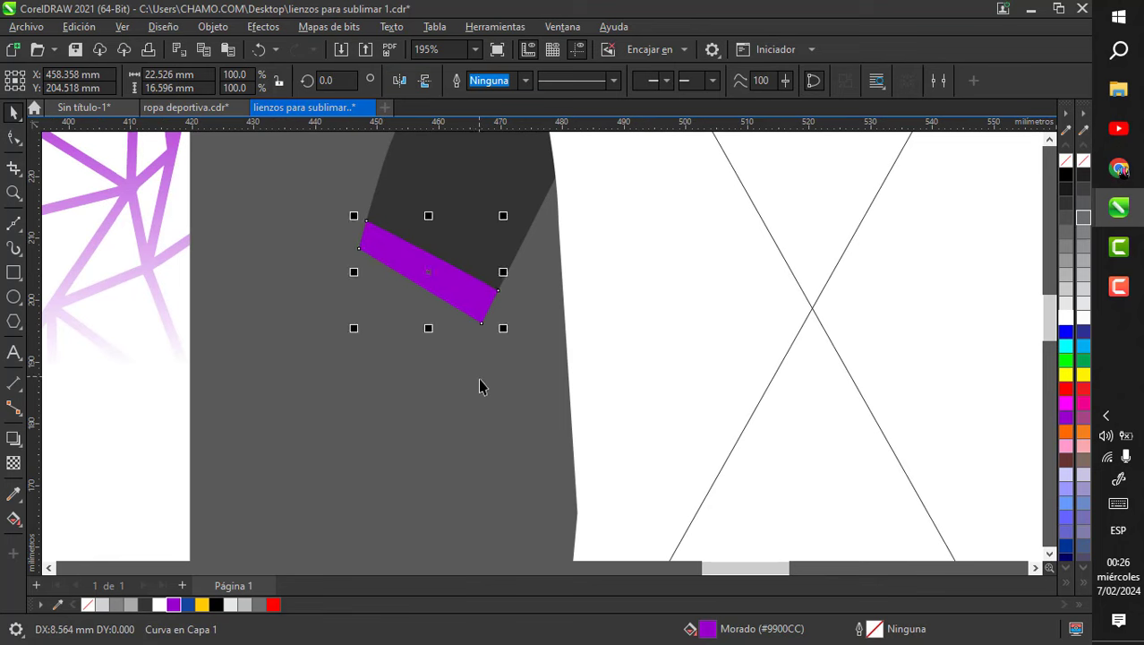
click(481, 384)
- Fill both dark grey sleeves of the shirt with white
scroll(584, 324, down, 11)
scroll(724, 299, up, 3)
click(702, 271)
scroll(627, 286, up, 2)
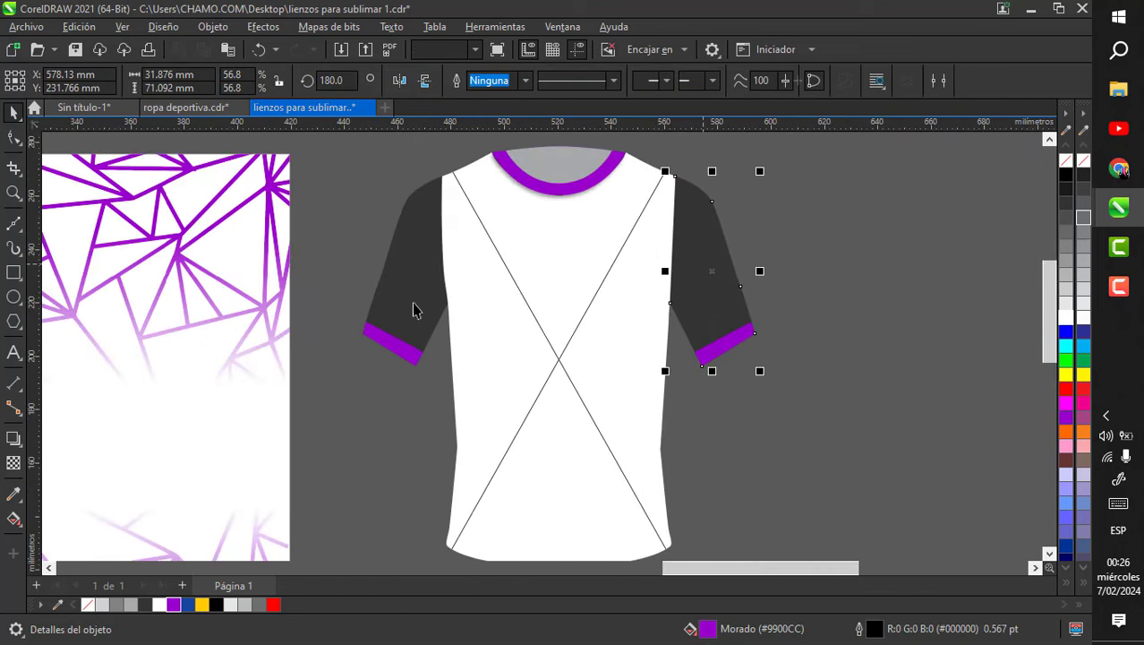
click(1067, 320)
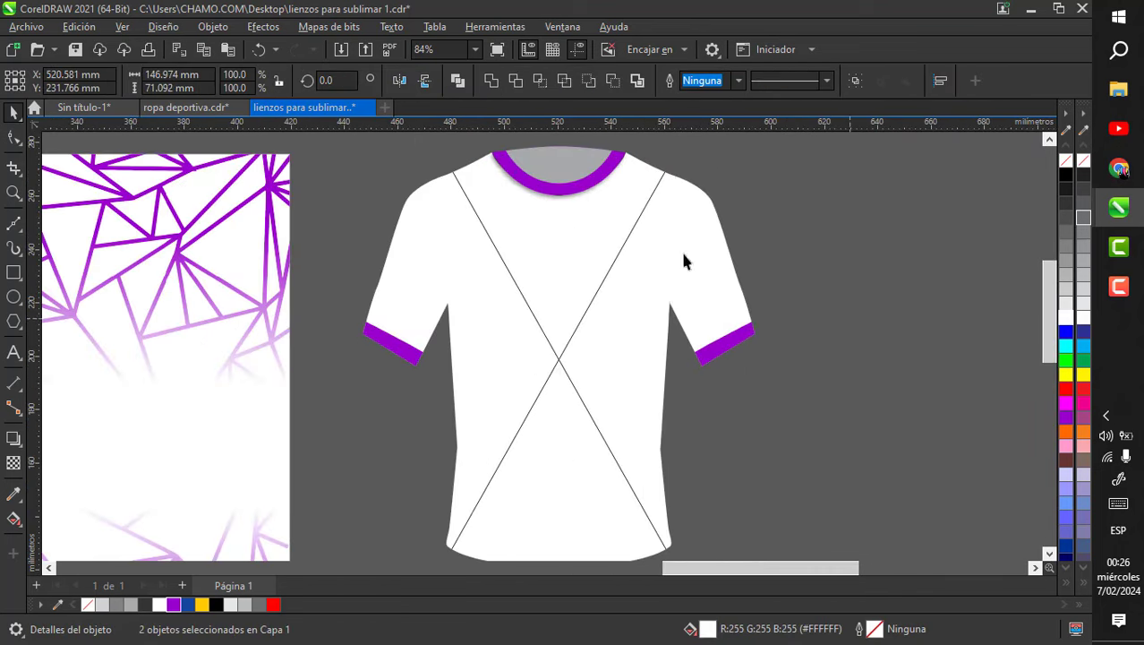
click(812, 309)
- Fill both yellow side trims of the white shorts with purple (#9900CC)
scroll(537, 242, down, 3)
scroll(481, 471, up, 4)
click(502, 484)
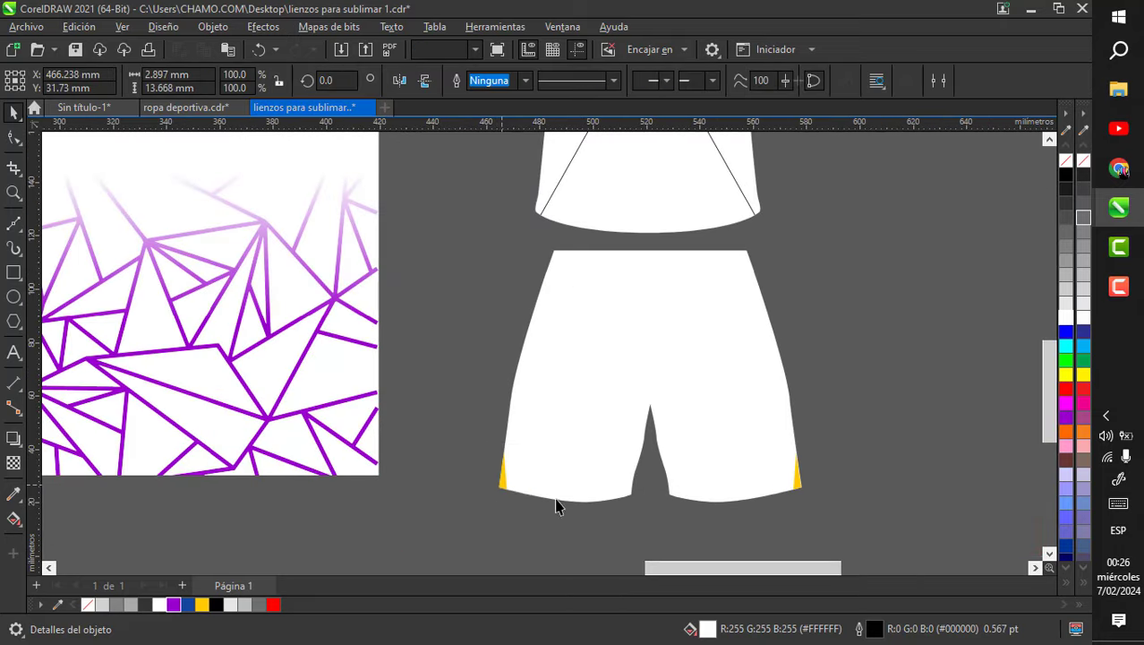
shift+click(799, 477)
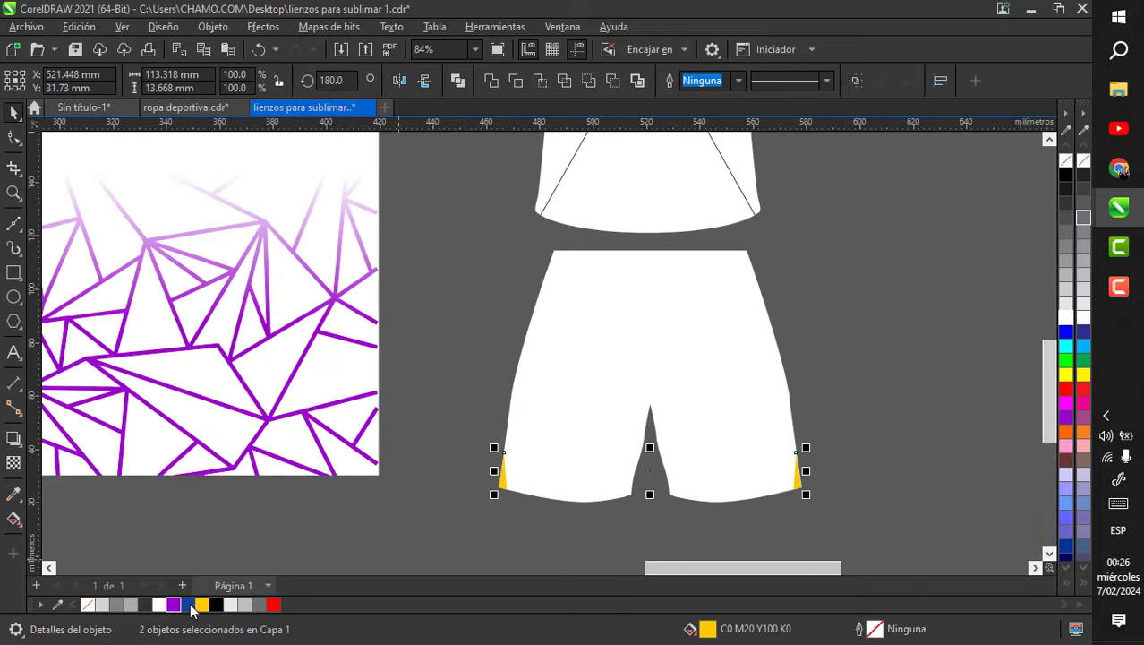
click(440, 523)
scroll(736, 337, down, 3)
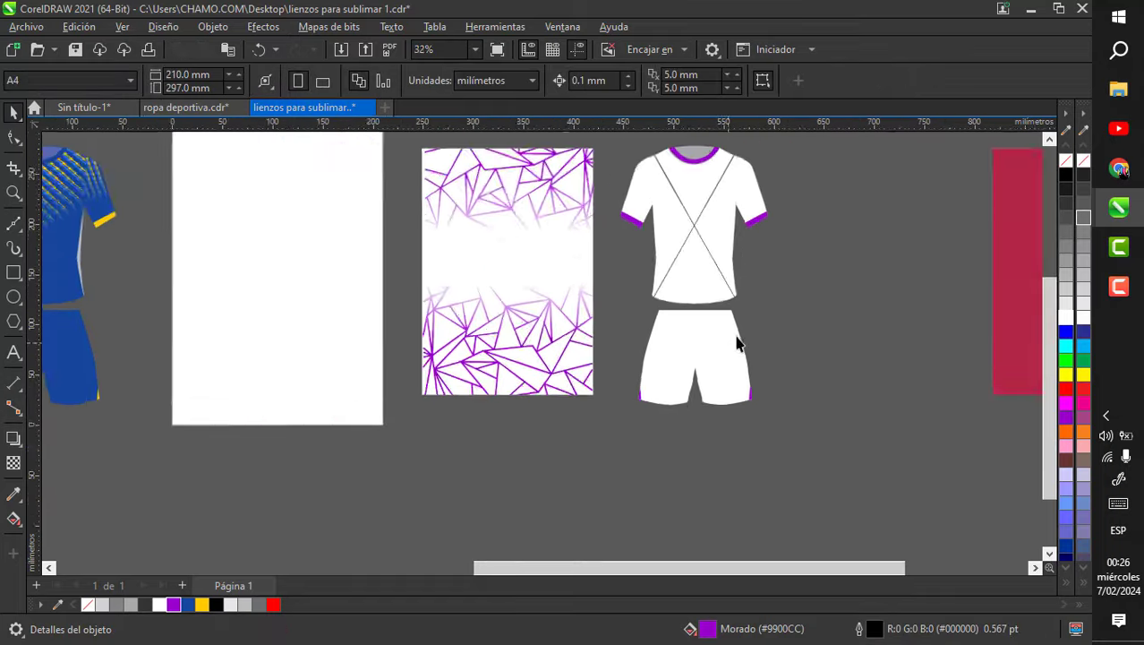
scroll(451, 247, up, 1)
drag(395, 252, 927, 332)
scroll(880, 269, down, 4)
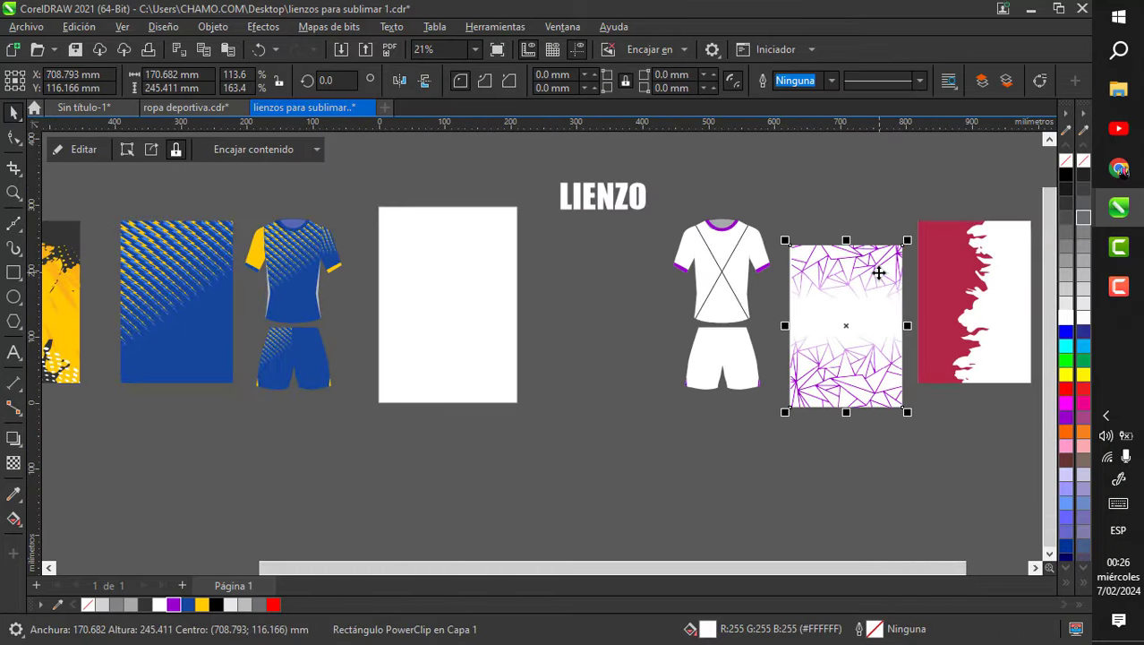
drag(878, 272, 634, 248)
- Place a copy of the geometric canvas at the far left end of the row, level with the other canvases
scroll(573, 278, down, 4)
drag(585, 278, 192, 315)
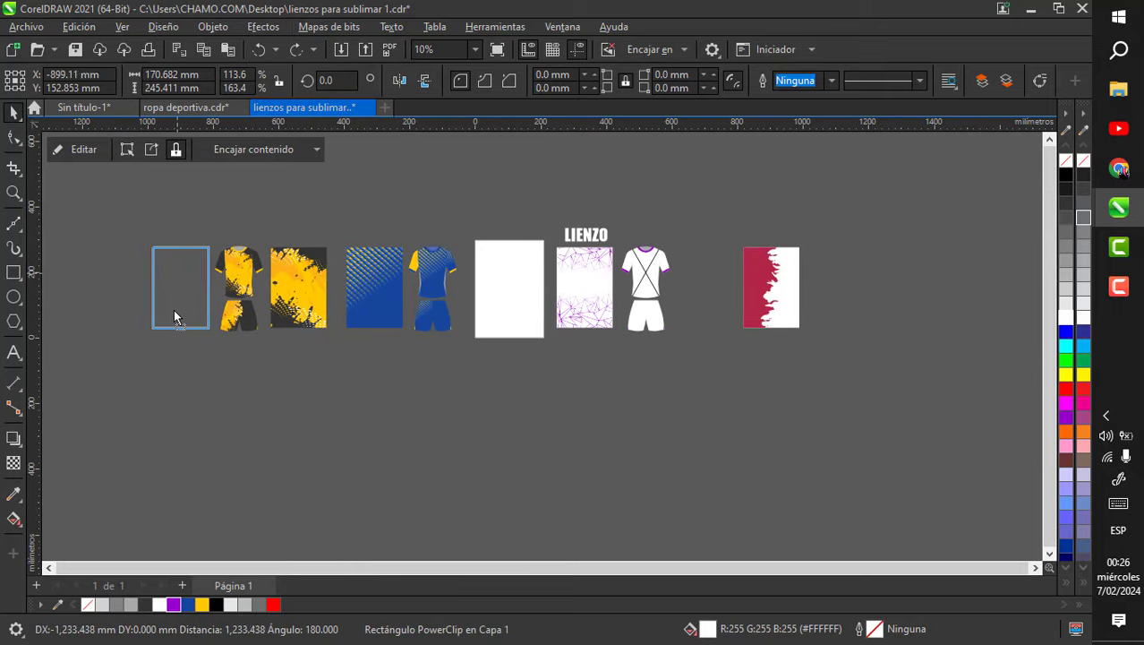
- Move the geometric canvas beside the white kit, shrink it to about 109 × 157 mm and PowerClip it into the shirt body
scroll(618, 277, up, 6)
drag(462, 263, 930, 248)
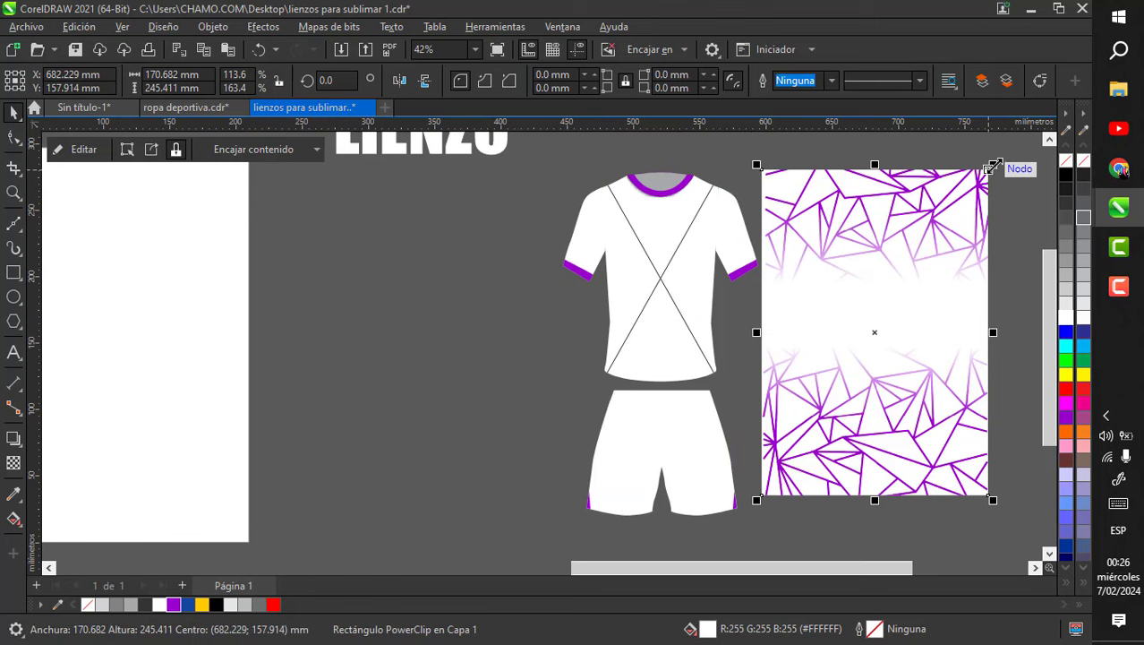
drag(993, 164, 906, 287)
drag(834, 377, 659, 261)
scroll(659, 257, up, 3)
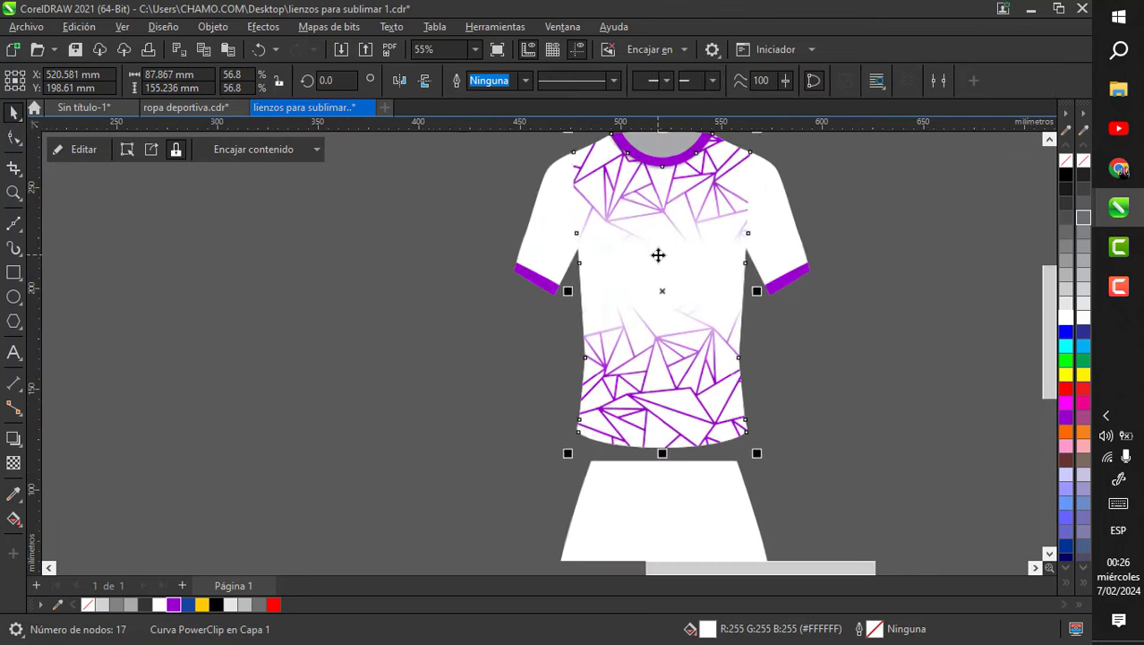
click(891, 372)
- Add the text SPONSOR beside the white shirt
scroll(707, 248, down, 2)
scroll(707, 251, up, 4)
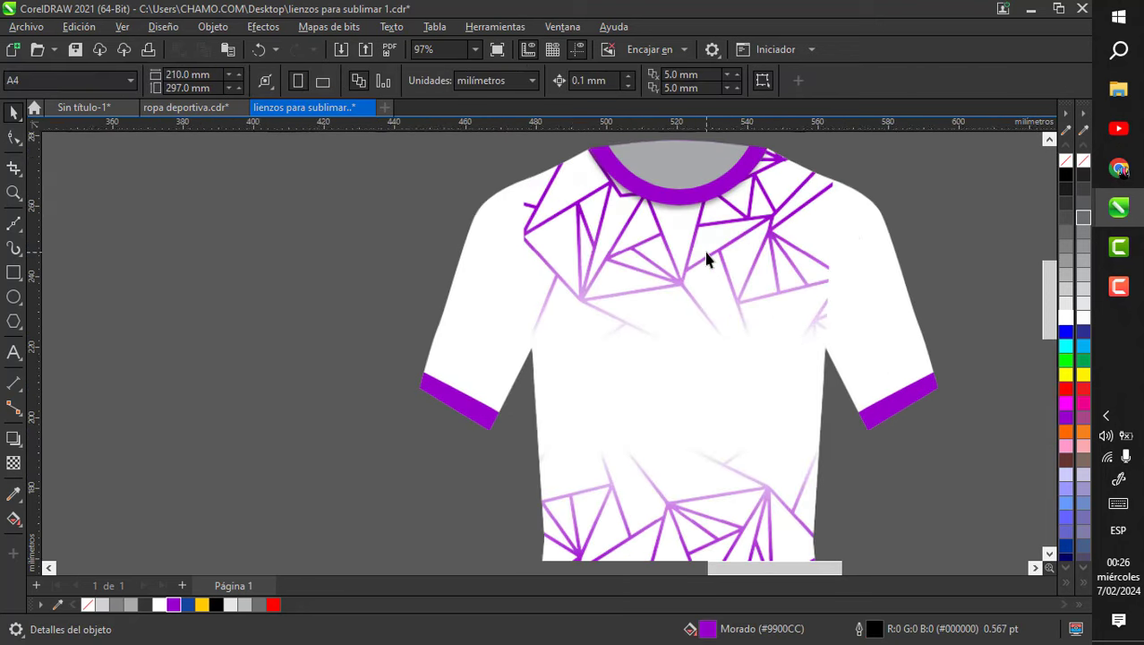
scroll(707, 257, down, 1)
scroll(711, 277, down, 1)
scroll(564, 383, up, 4)
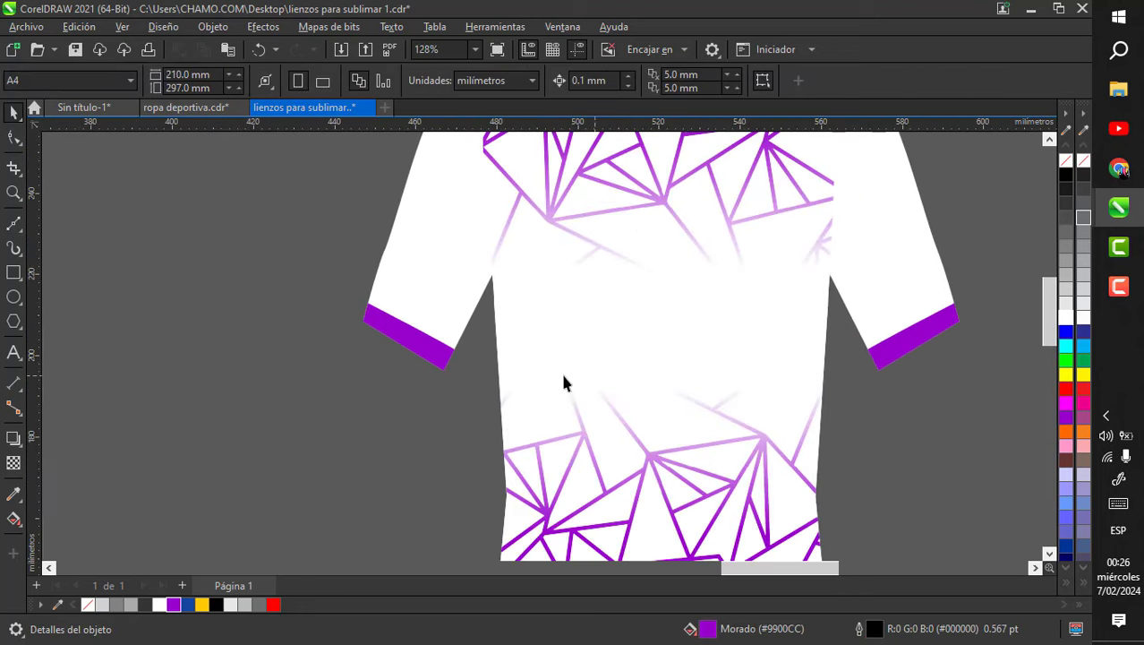
click(11, 355)
click(254, 427)
text(SPONSOR)
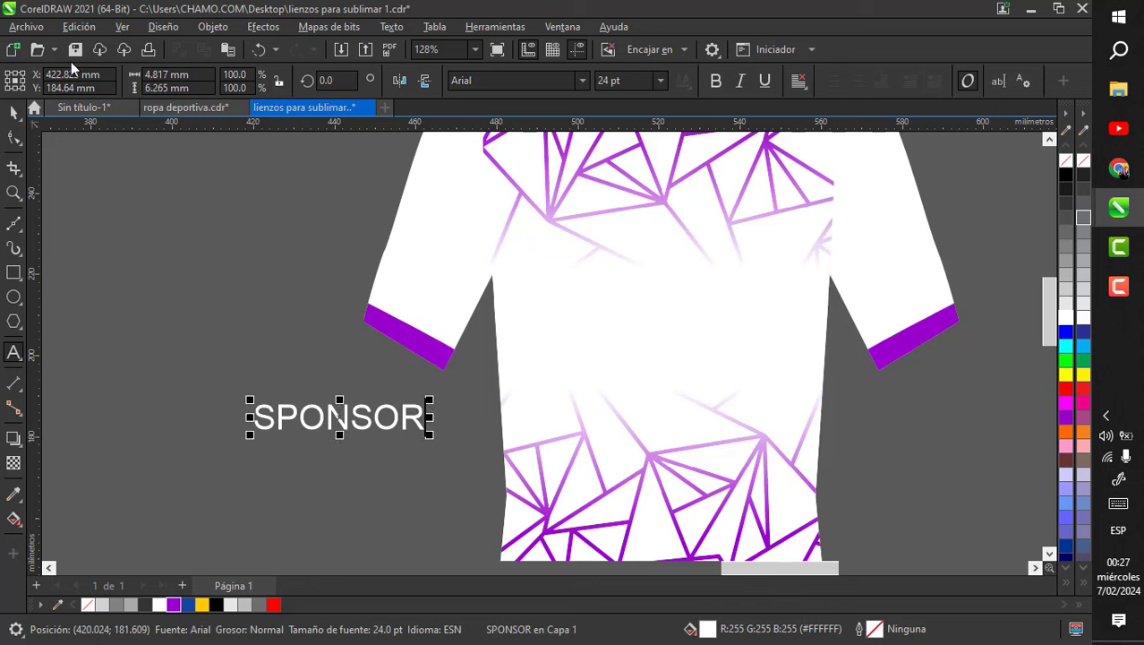
- Restyle the SPONSOR text in a bold sans-serif font and centre it on the shirt's chest in purple (#9900CC)
click(576, 86)
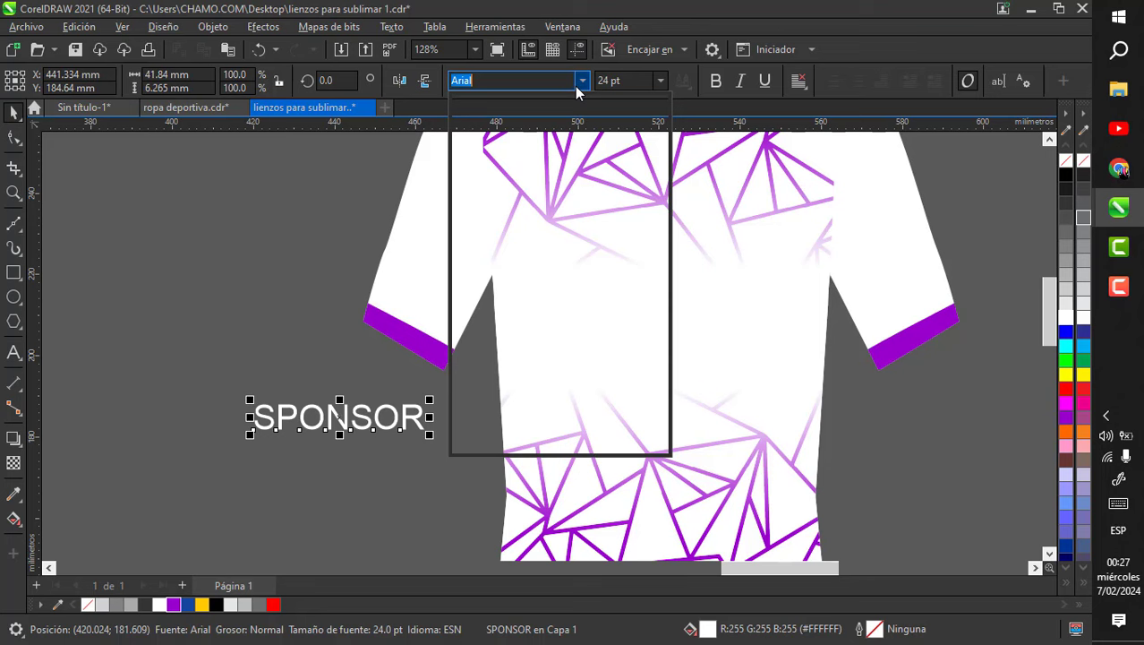
key(Escape)
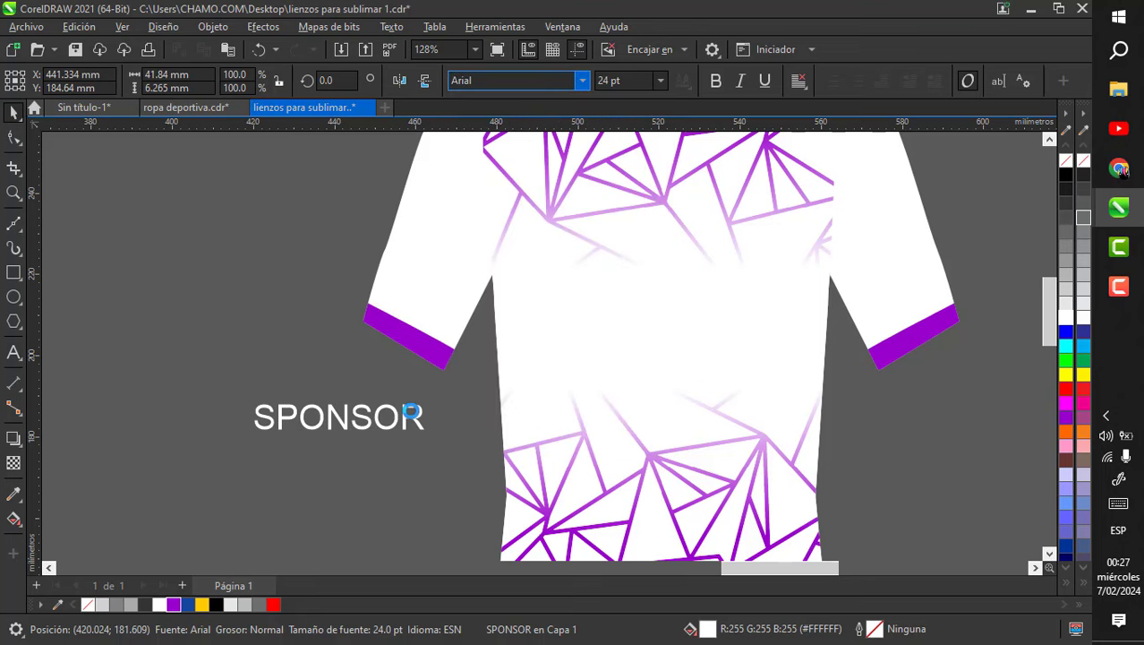
drag(720, 339, 773, 311)
click(173, 606)
scroll(754, 313, down, 2)
click(798, 377)
- Draw a circle about 17 mm in diameter beside the shirt's right-hand sleeve and fill it with purple (#9900CC)
scroll(777, 208, up, 1)
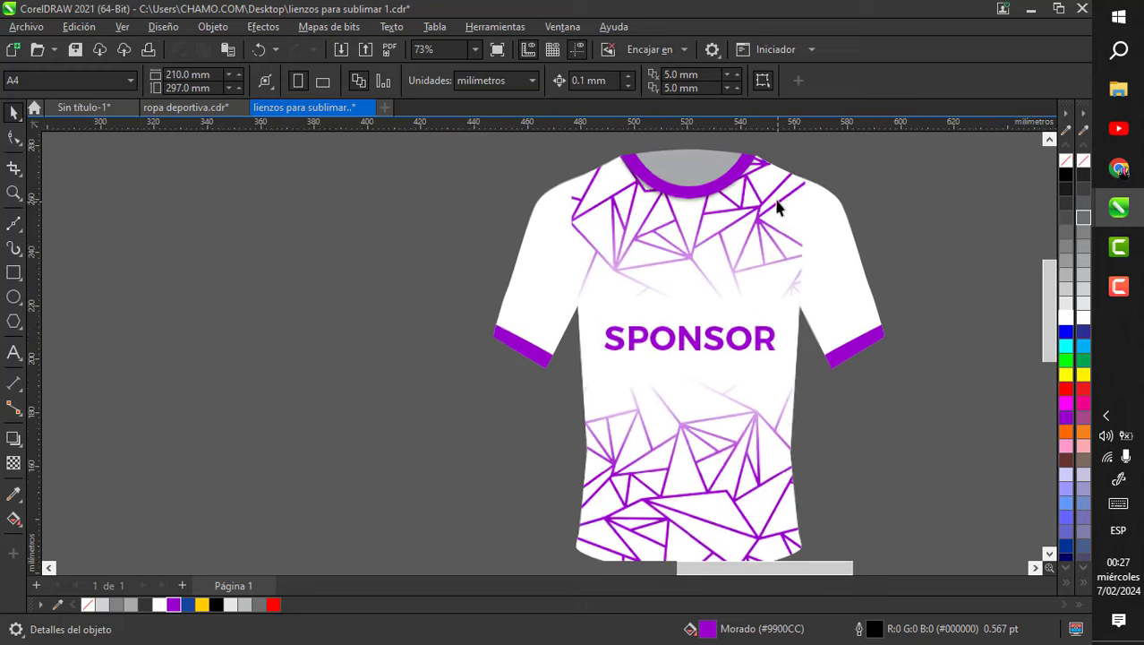
scroll(778, 229, up, 3)
click(14, 299)
scroll(164, 304, down, 2)
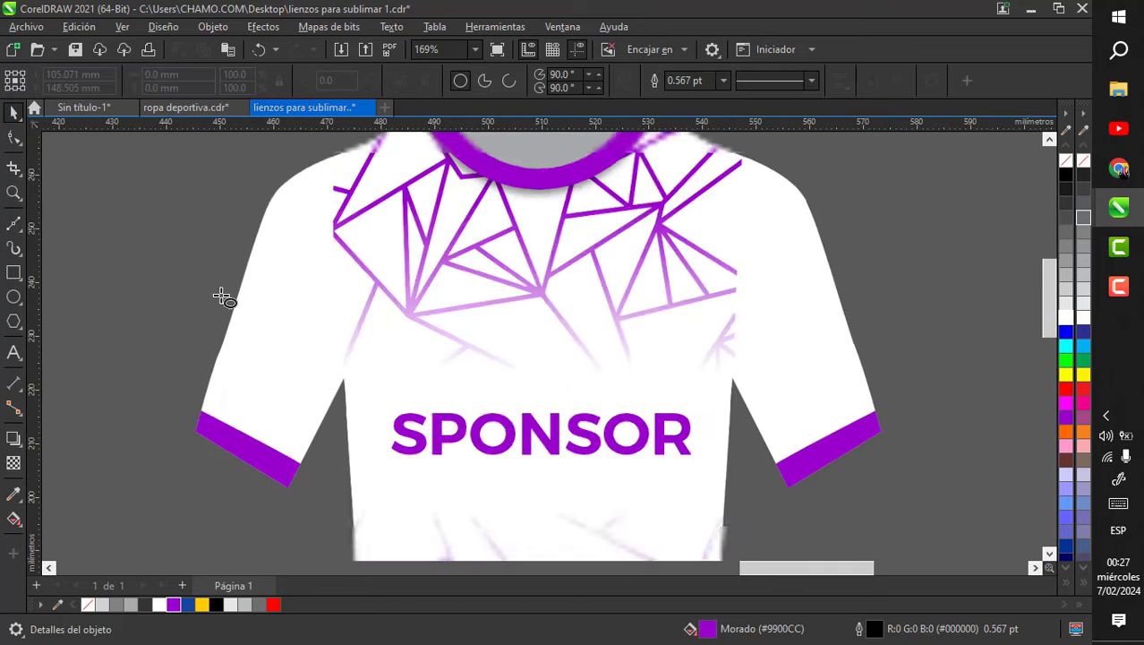
scroll(618, 281, right, 2)
drag(617, 255, 671, 327)
scroll(579, 258, up, 2)
scroll(580, 258, up, 2)
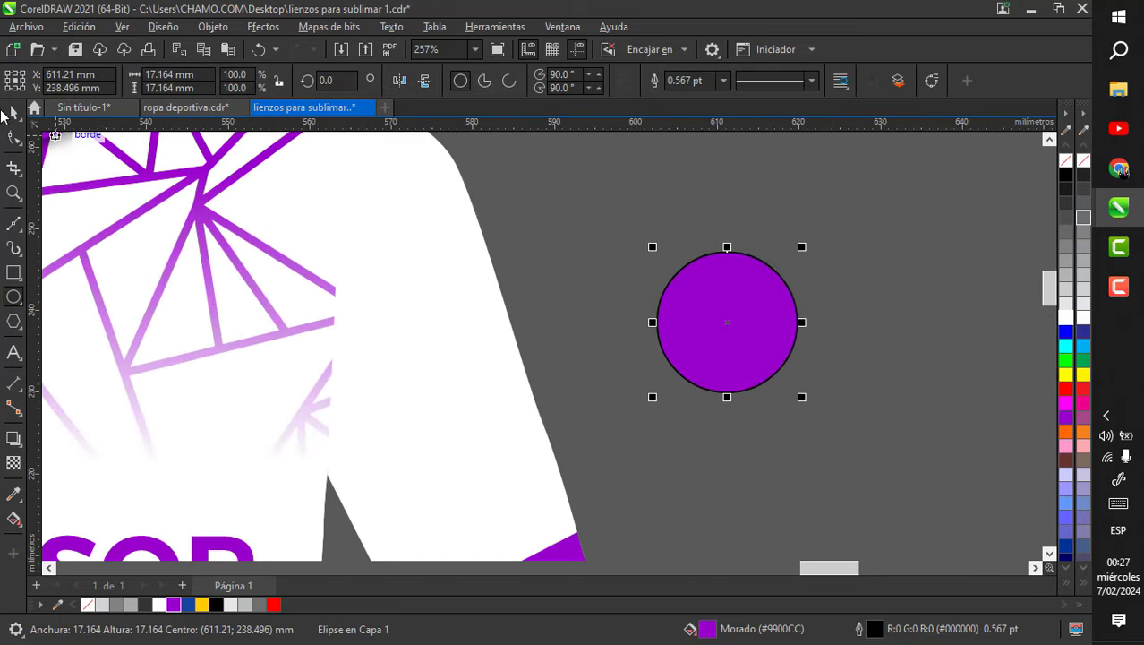
- Add two smaller concentric copies inside the purple circle, the larger one about 13.6 mm in diameter
scroll(597, 244, up, 1)
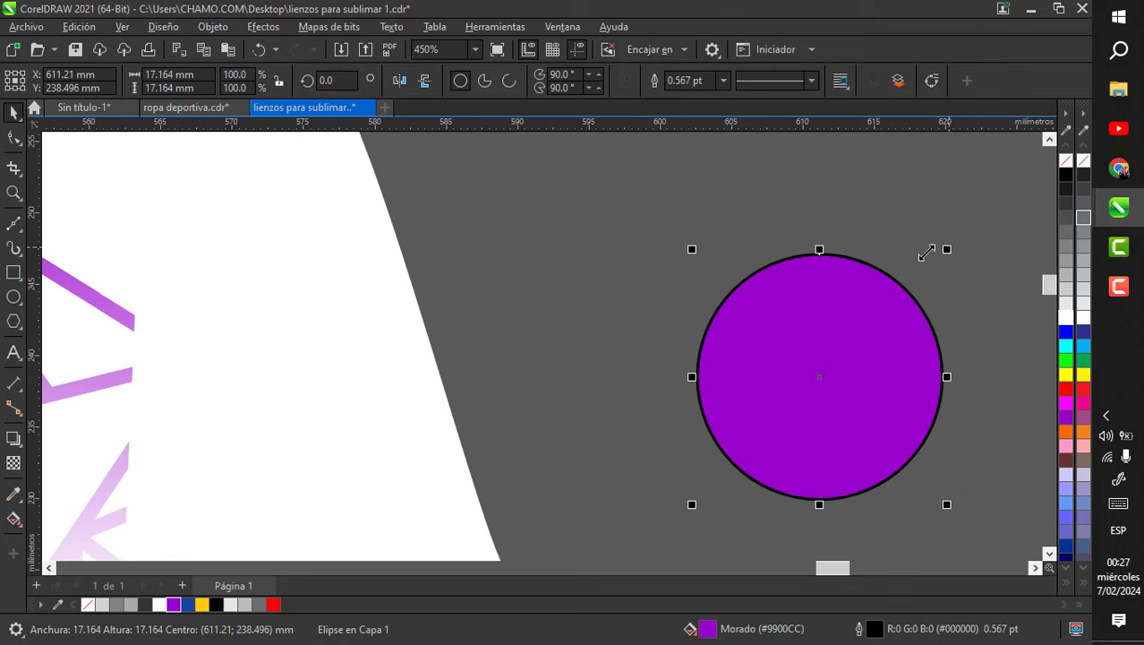
drag(926, 252, 903, 274)
click(953, 273)
scroll(954, 273, up, 1)
click(863, 327)
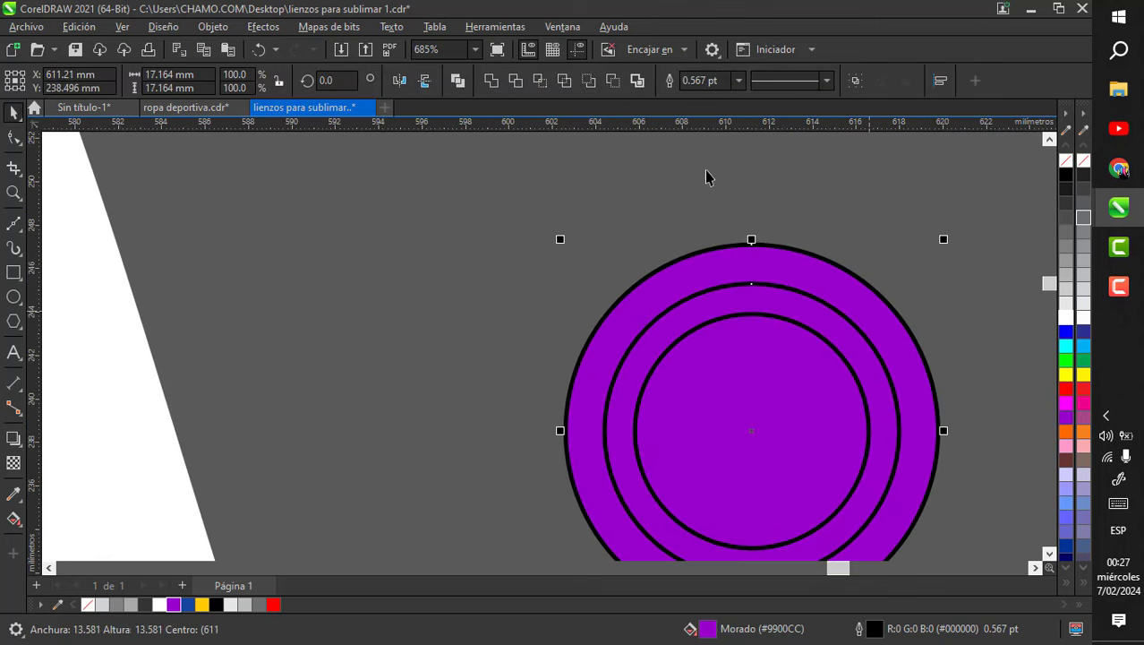
- Cut the middle circle out of the outer one to form a ring and remove the outlines from the badge
click(823, 307)
drag(823, 307, 417, 242)
click(611, 194)
scroll(611, 194, down, 1)
drag(546, 184, 730, 367)
click(827, 263)
scroll(839, 311, down, 2)
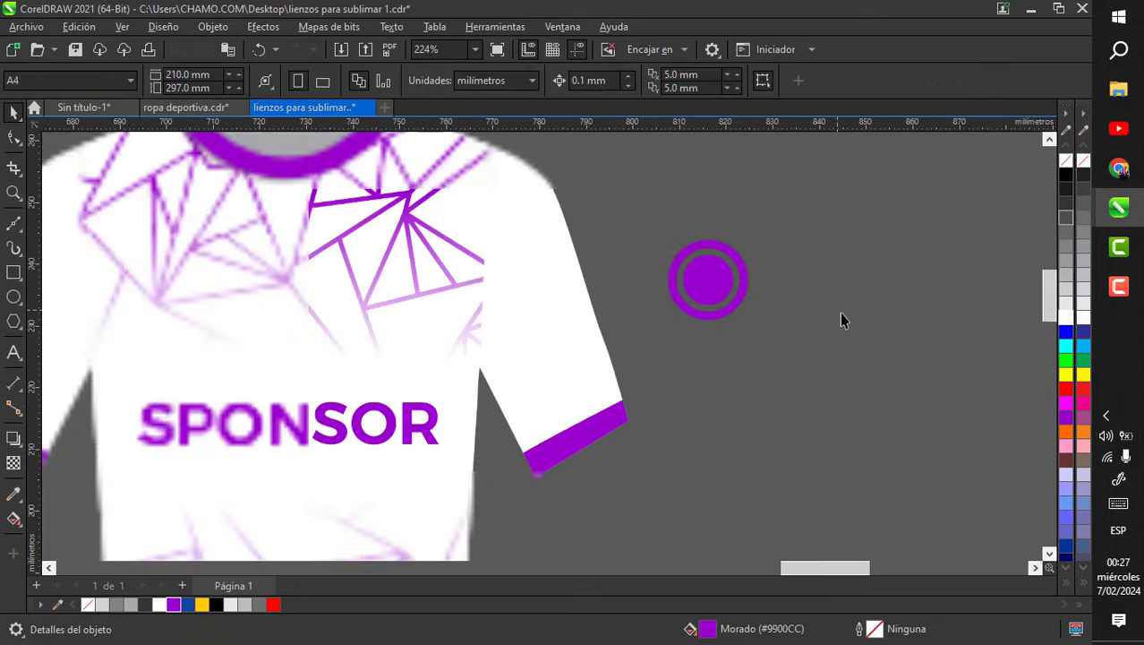
- Move the ring and inner circle together onto the shirt's chest, above the right end of the SPONSOR text
scroll(609, 286, up, 1)
drag(846, 399, 846, 399)
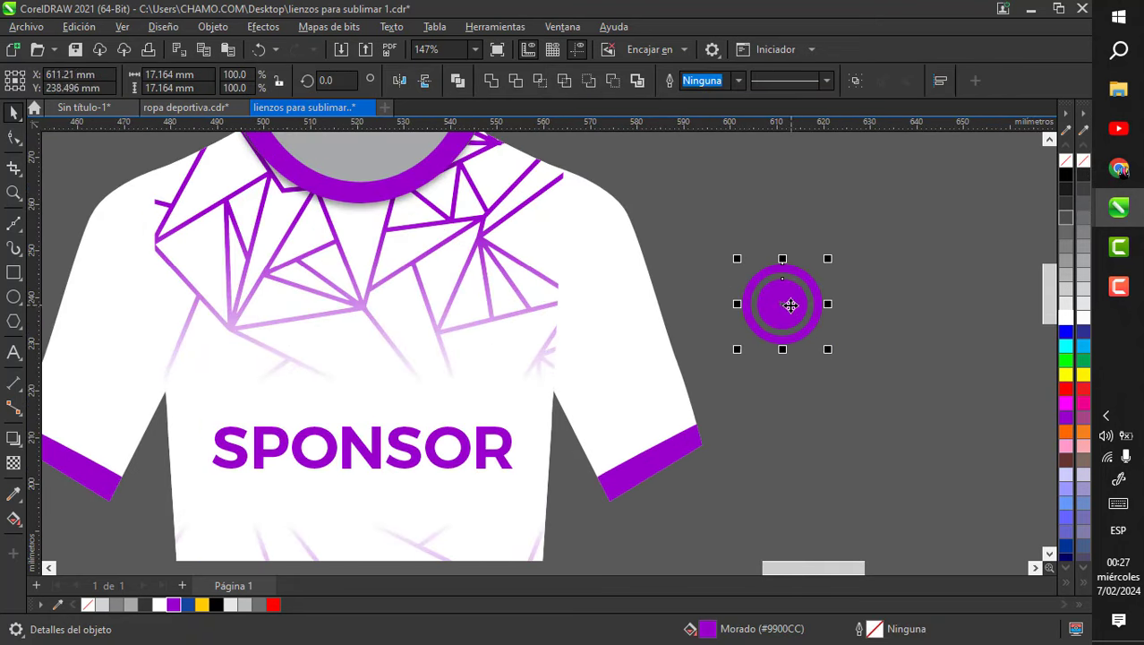
drag(791, 304, 489, 333)
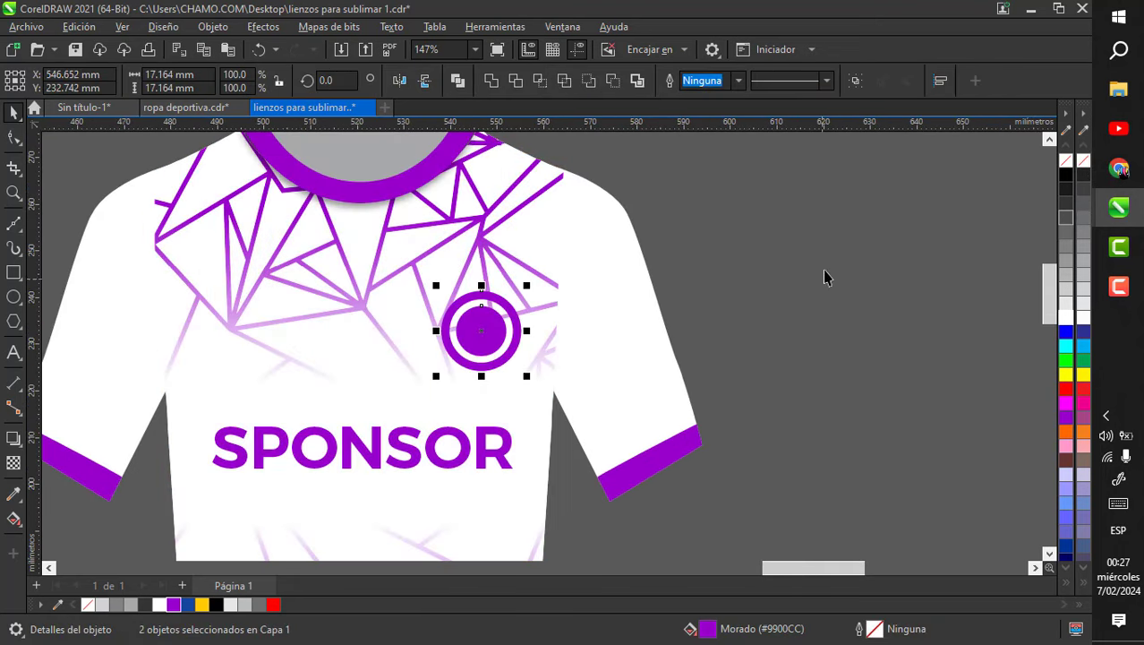
scroll(826, 278, down, 1)
key(Escape)
scroll(624, 430, down, 2)
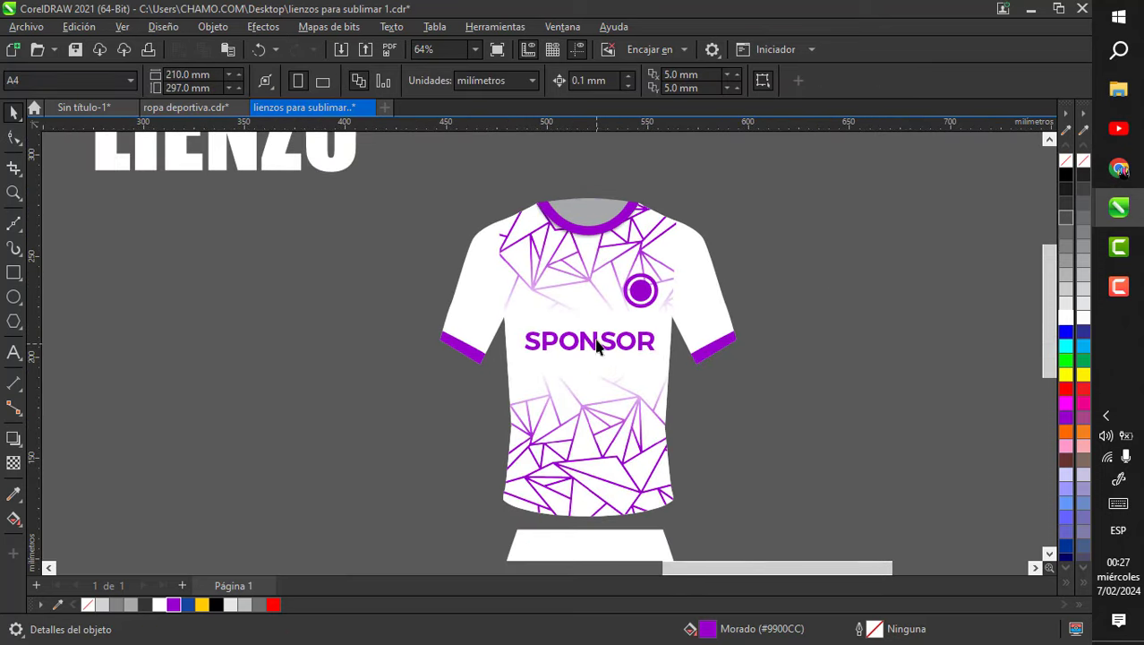
- Copy the geometric canvas from inside the shirt's PowerClip and place the copy beside the white shorts
scroll(683, 360, up, 1)
click(683, 361)
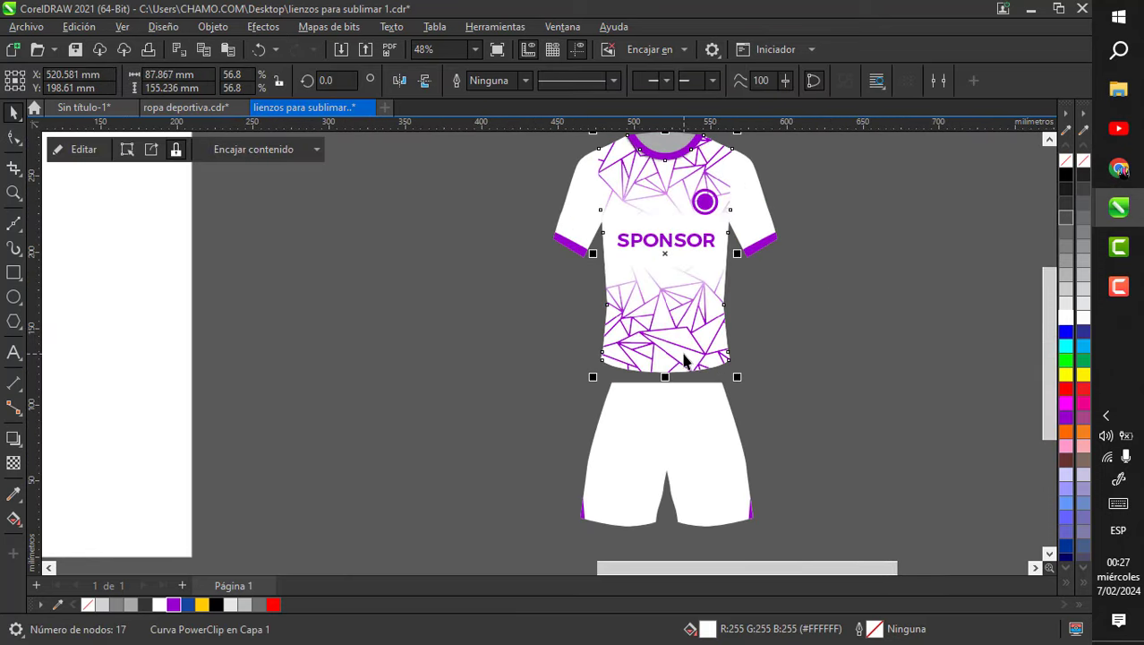
double_click(682, 355)
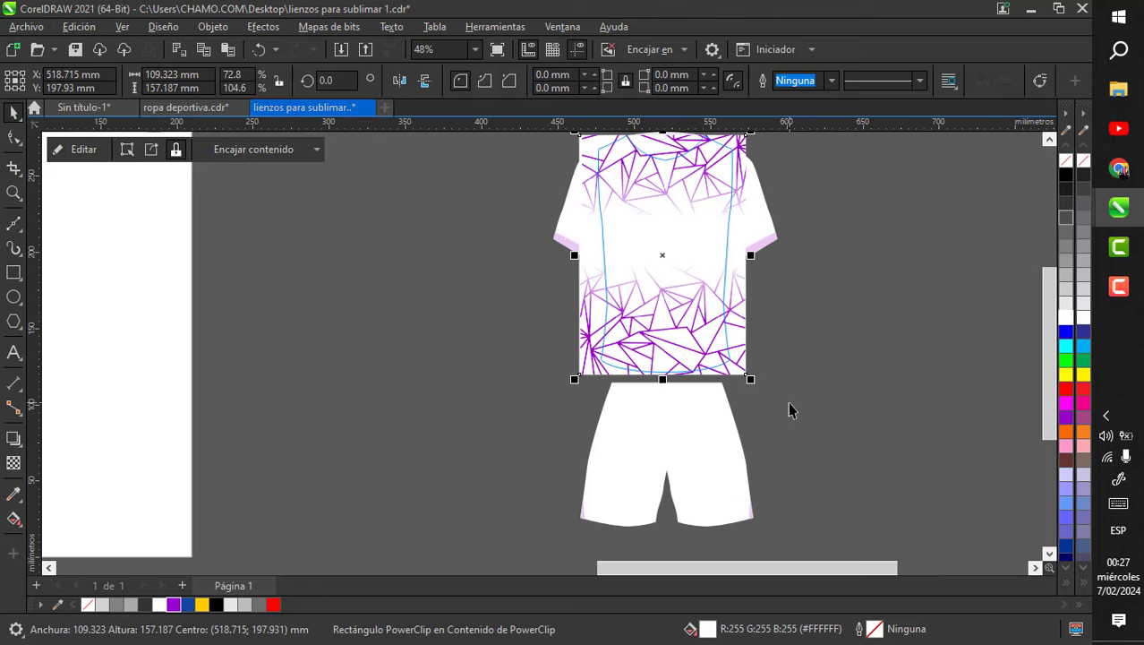
ctrl+click(788, 402)
key(ctrl+v)
scroll(637, 371, down, 1)
drag(633, 335, 814, 476)
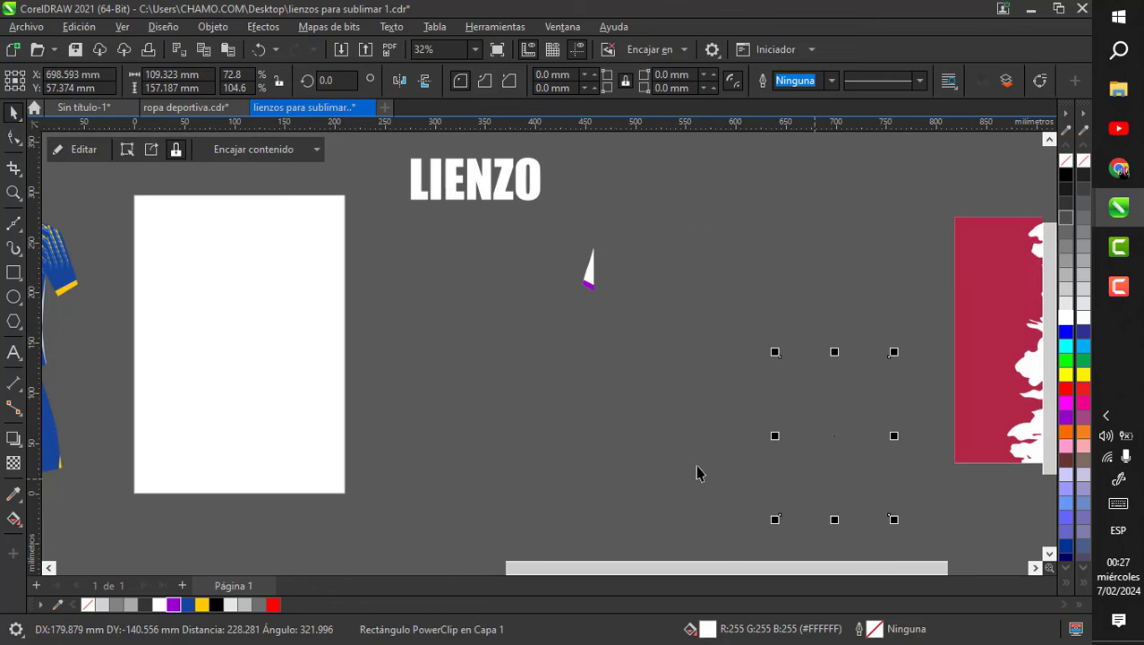
scroll(732, 483, up, 2)
drag(894, 412, 845, 372)
- PowerClip the copied geometric canvas into the white shorts
right_click(858, 374)
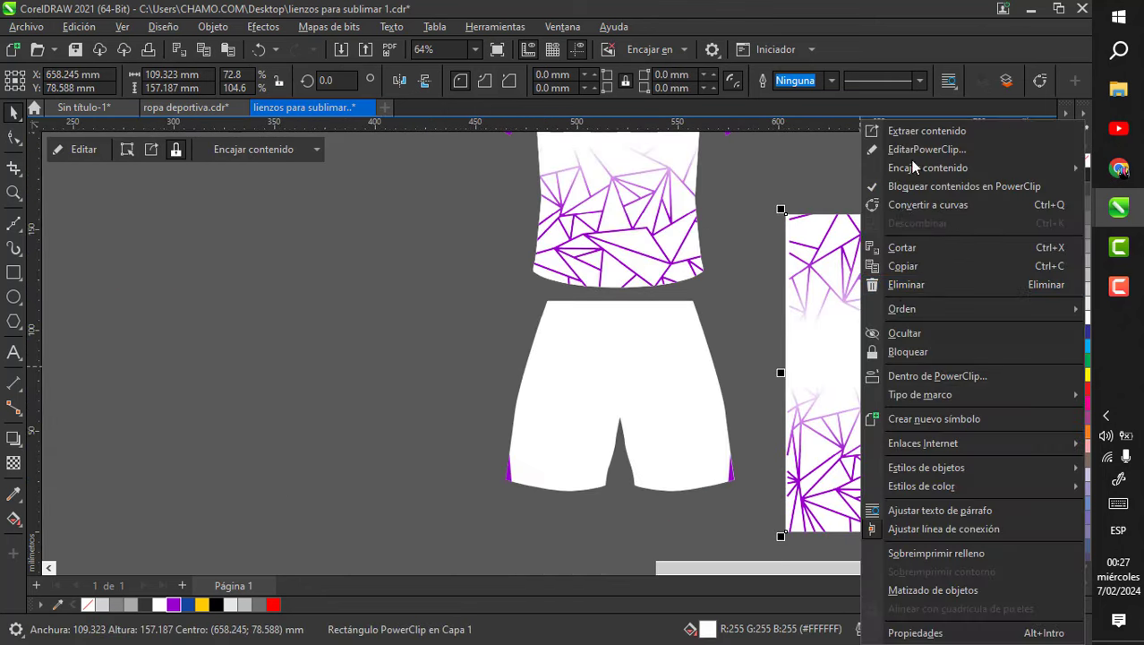
click(922, 376)
click(547, 368)
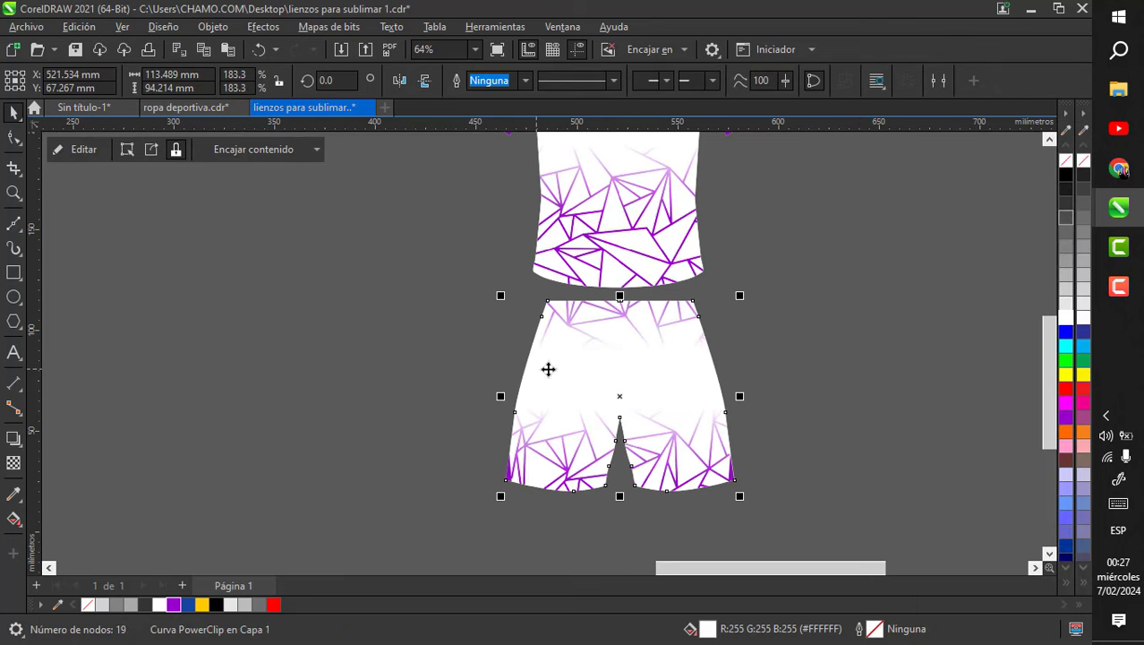
- Move the canvas up inside the shorts' PowerClip and enlarge it slightly so its lower pattern covers both legs
double_click(651, 396)
drag(651, 396, 645, 352)
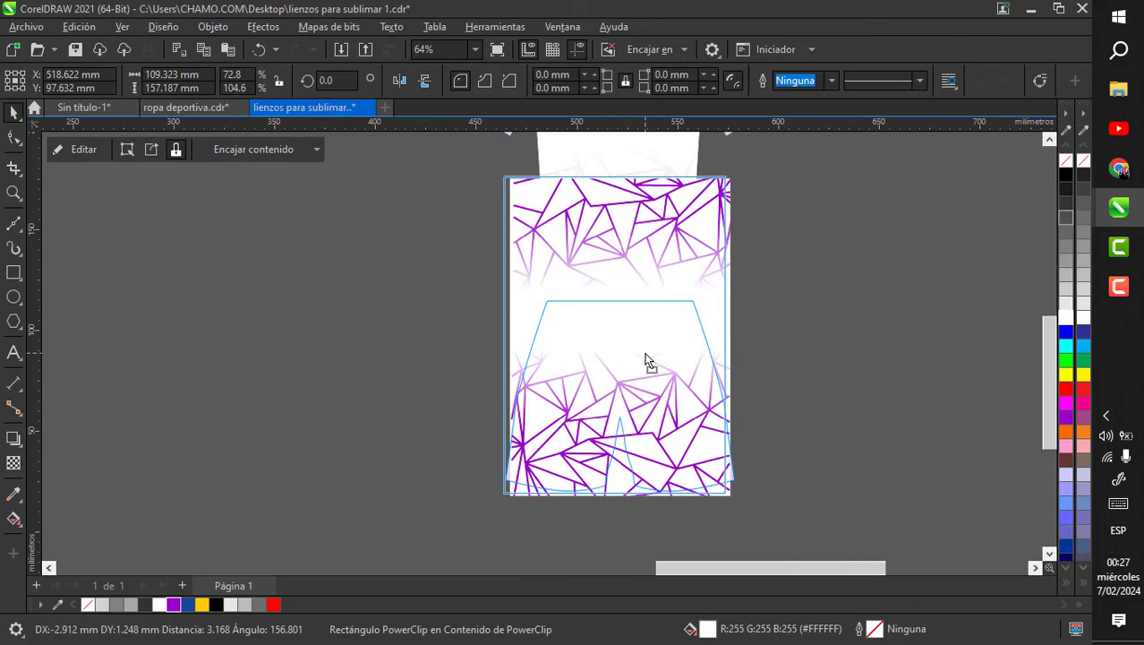
mouse_move(731, 170)
mouse_down()
mouse_move(743, 171)
mouse_move(741, 156)
mouse_up()
click(838, 364)
scroll(596, 277, up, 2)
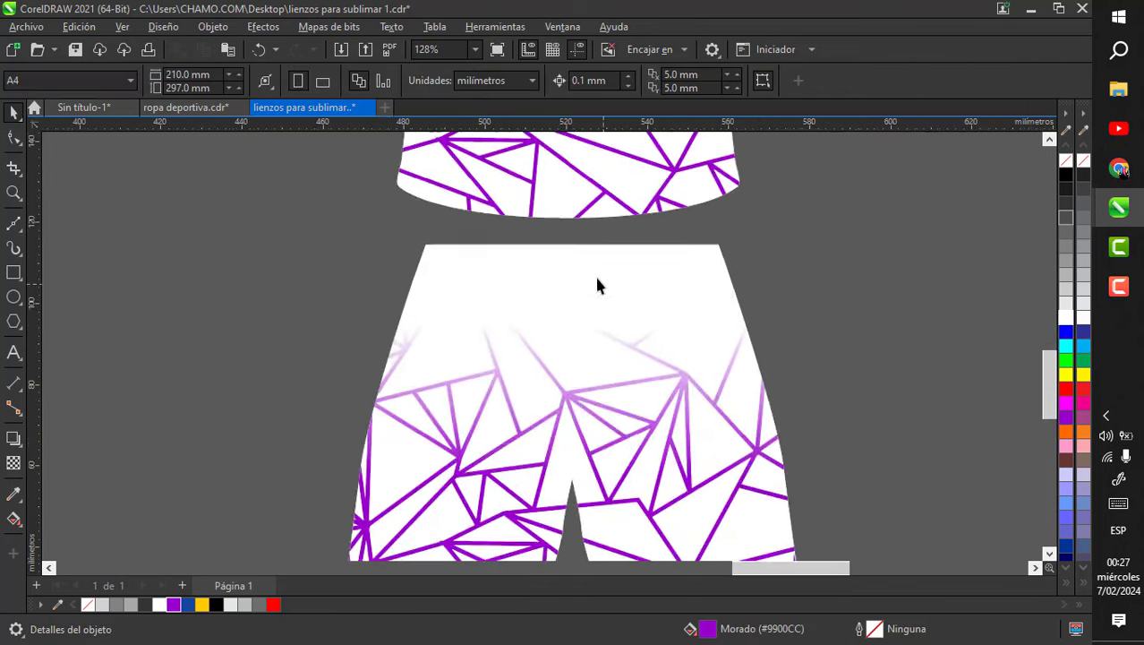
scroll(596, 318, down, 1)
scroll(628, 442, down, 3)
scroll(614, 303, up, 1)
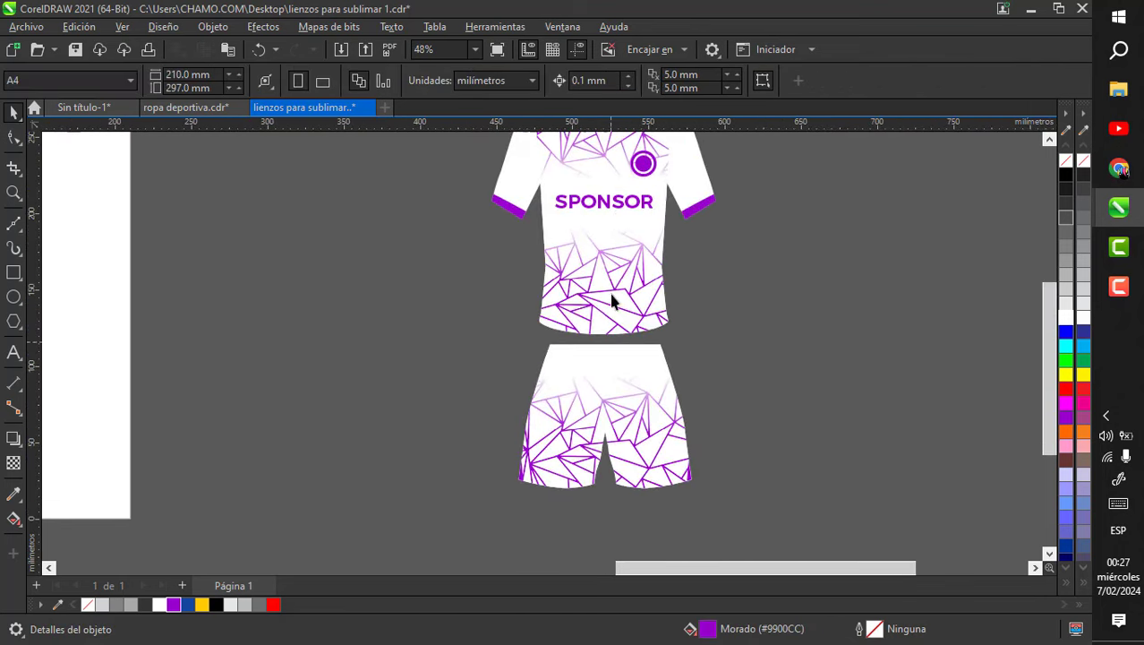
- Place a copy of the shirt's SPONSOR text beside the shorts
click(614, 218)
click(613, 208)
drag(613, 207, 737, 421)
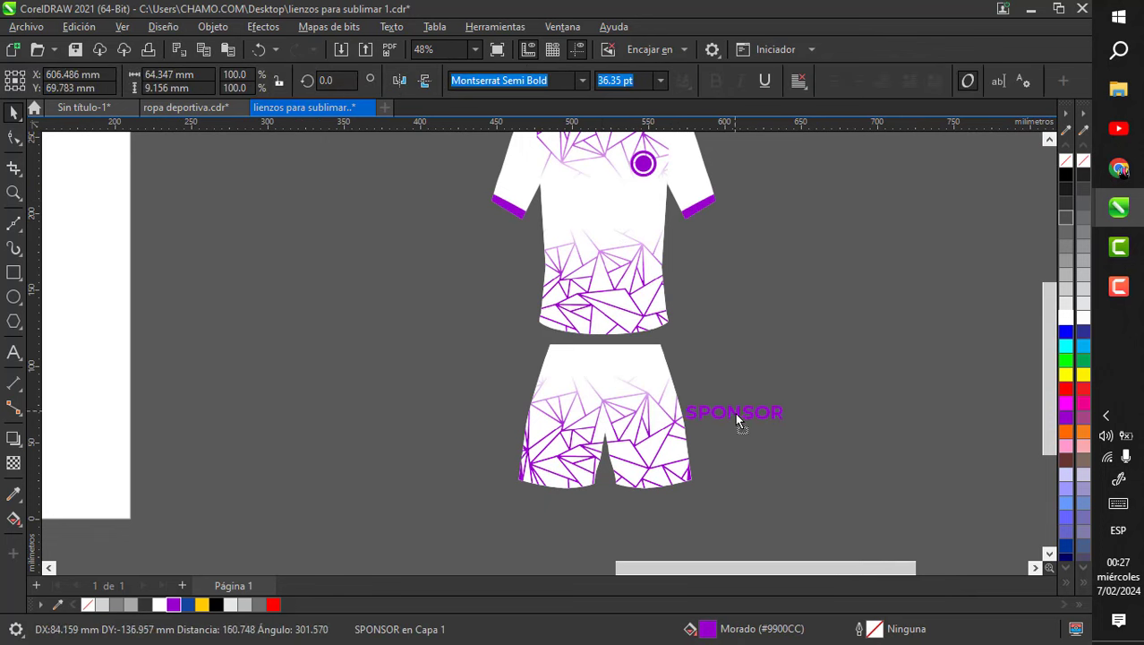
scroll(760, 488, up, 2)
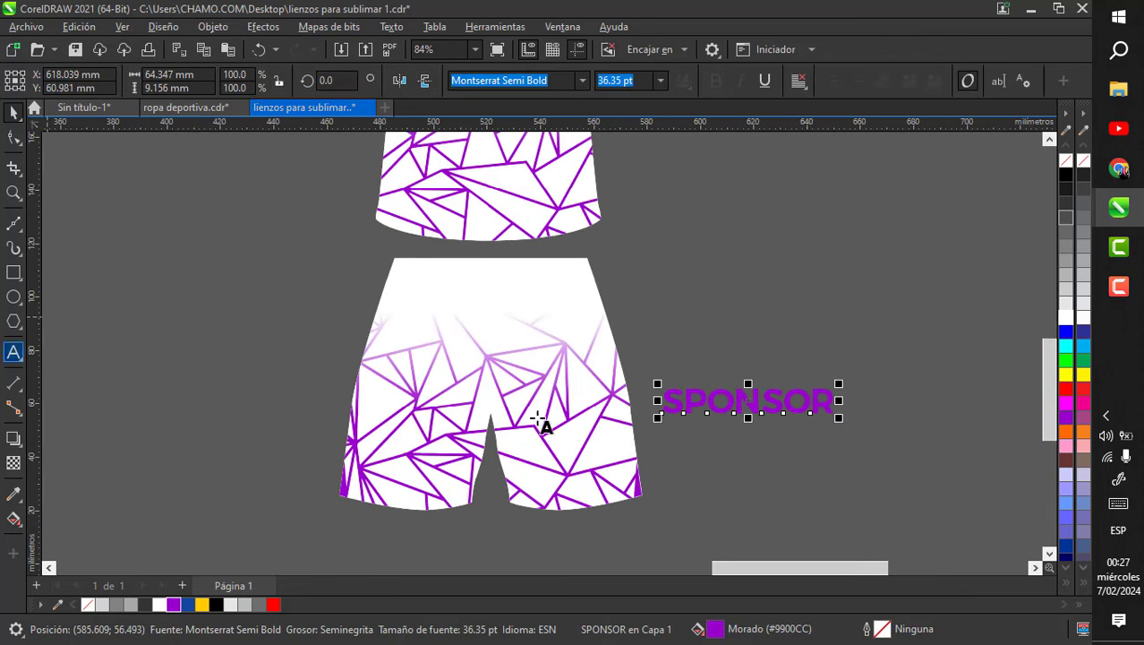
- Change the copied text to 8, enlarge it to 100.5 pt and place it low on the shorts' left leg
double_click(790, 407)
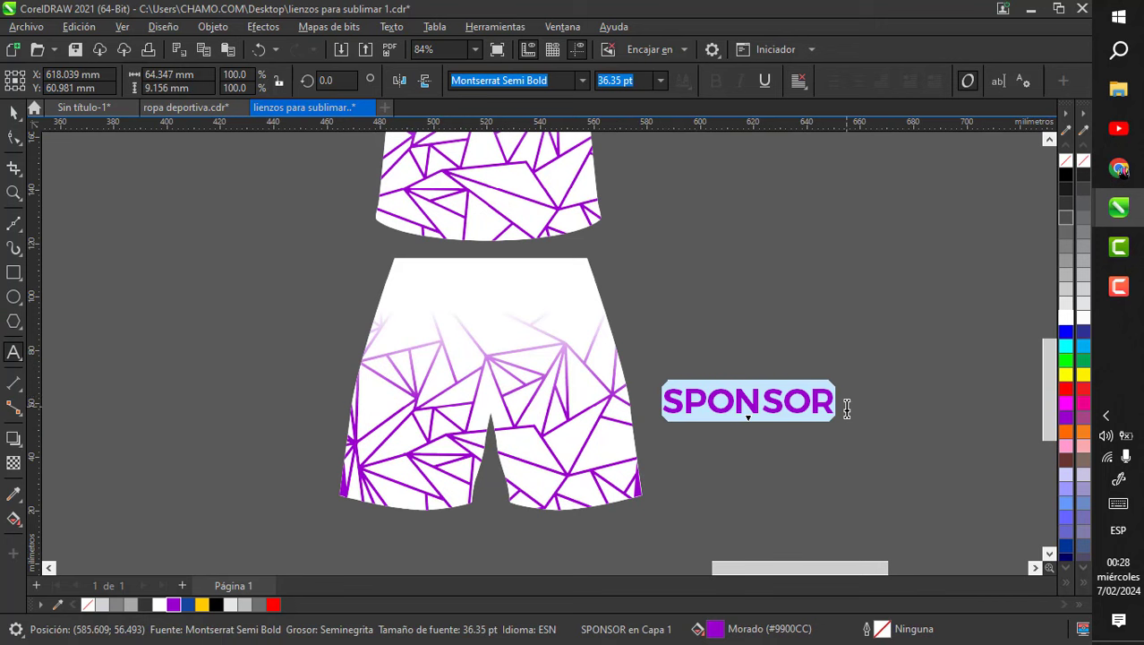
text(8)
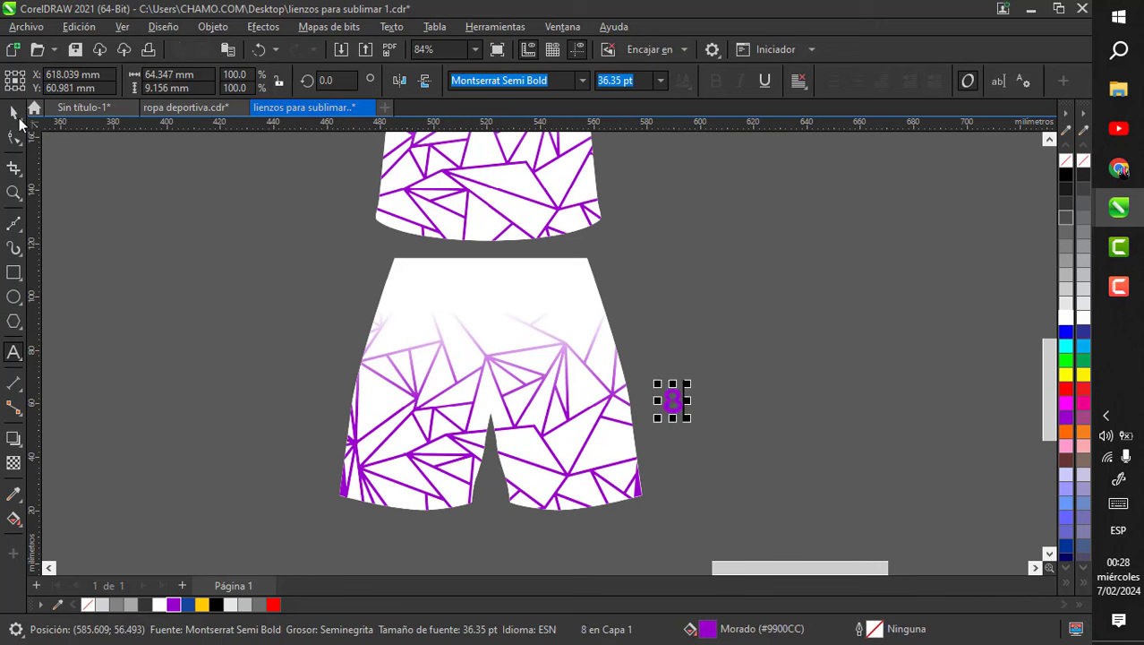
drag(681, 411, 432, 434)
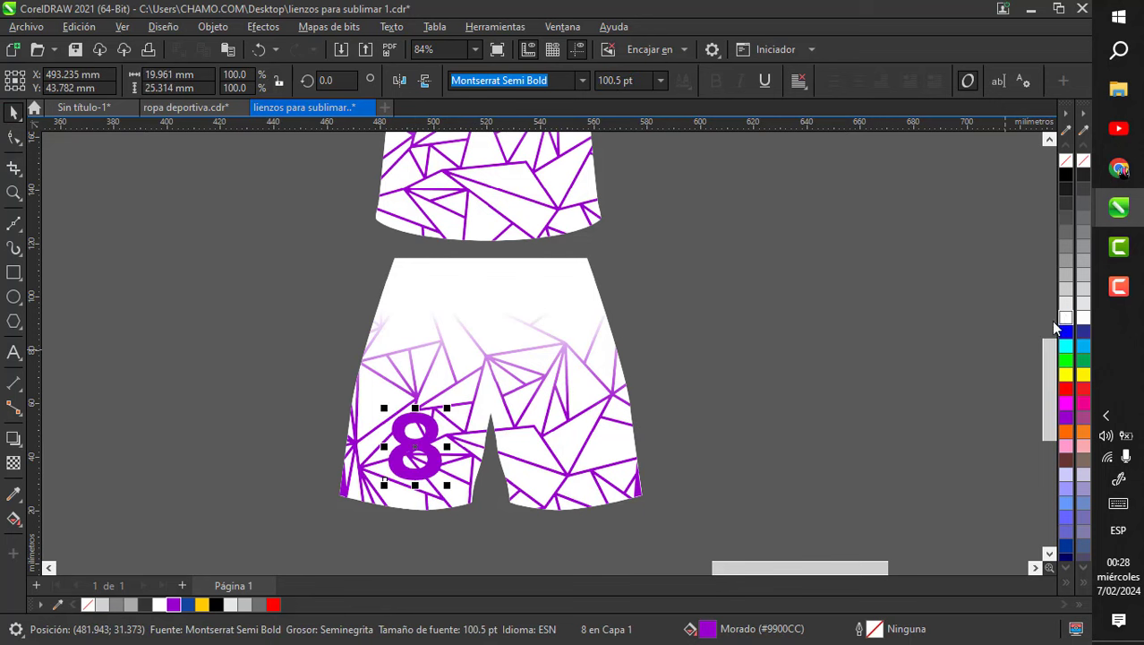
- Give the number 8 a white 3.0 pt outline set behind the fill and scaling with the object
scroll(555, 377, up, 3)
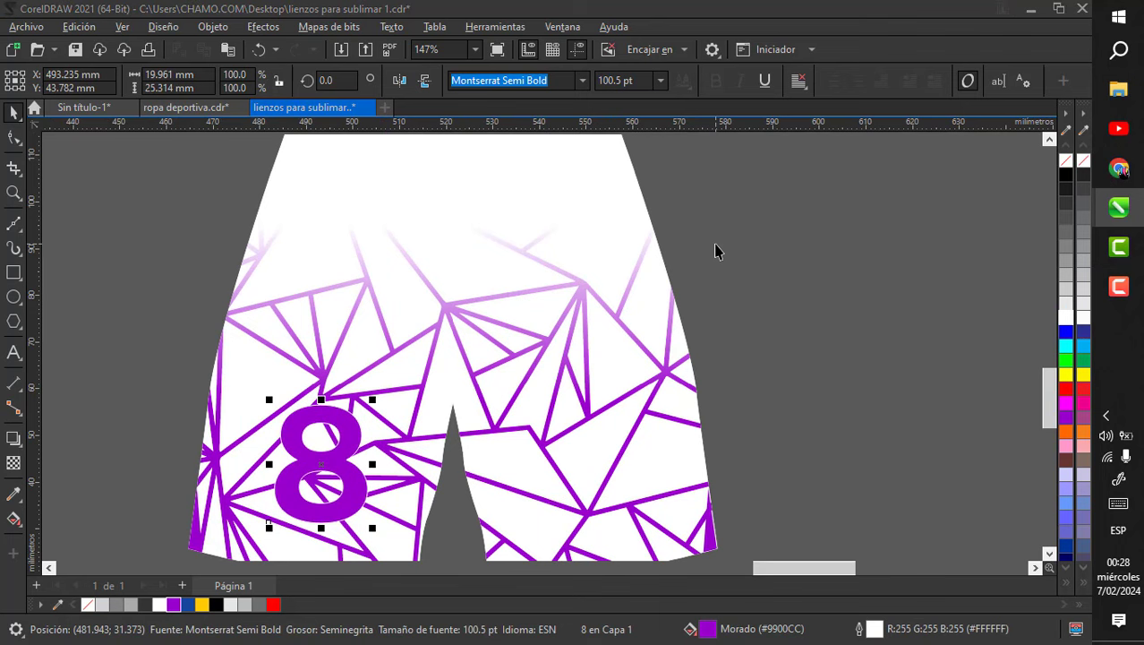
key(F12)
click(449, 266)
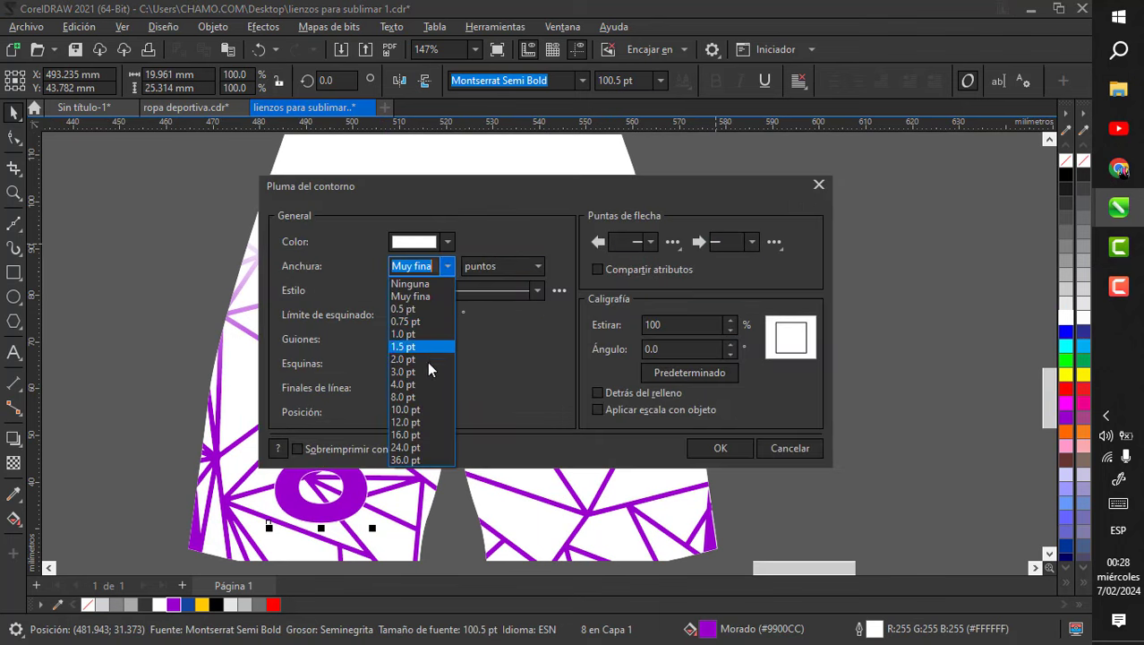
click(428, 355)
click(598, 410)
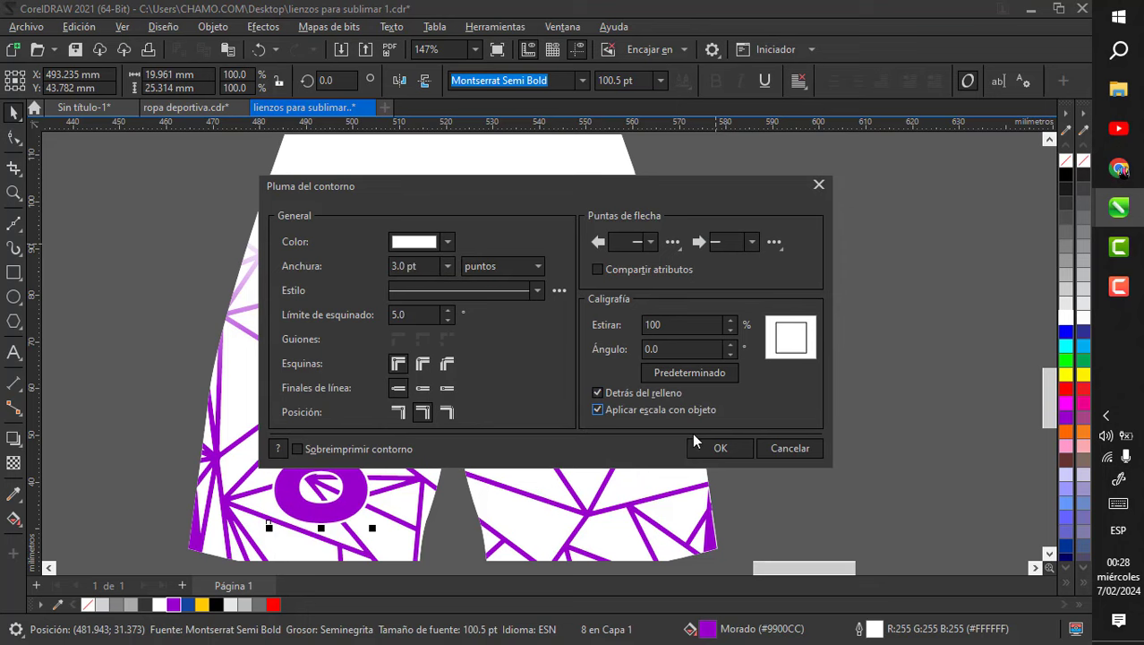
click(717, 450)
click(728, 452)
scroll(694, 467, down, 8)
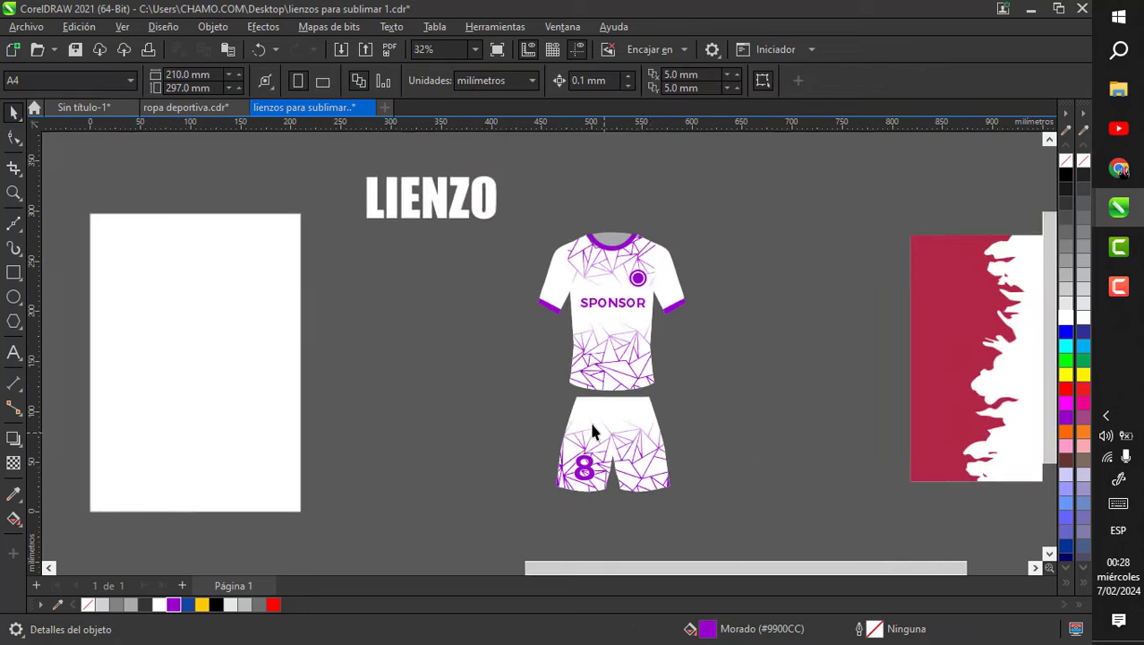
- Draw a closed band about 97 mm wide across the shorts' waist with the Bézier tool, with no fill and a black outline
scroll(589, 401, up, 3)
scroll(593, 408, up, 1)
scroll(631, 388, down, 1)
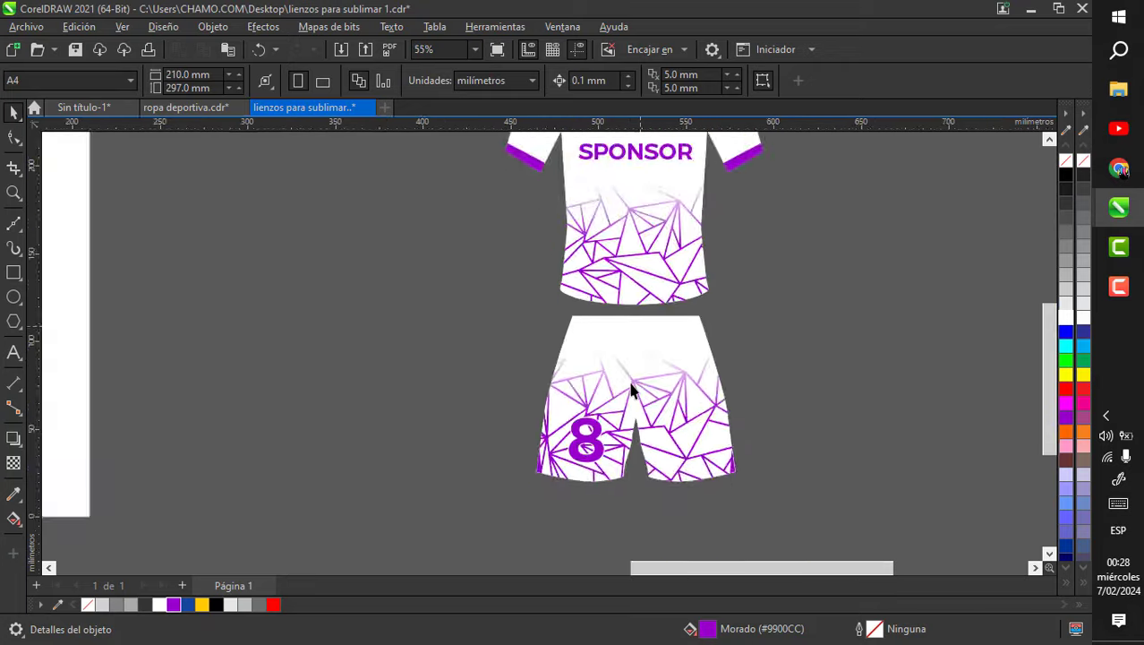
scroll(626, 437, up, 4)
scroll(627, 436, down, 3)
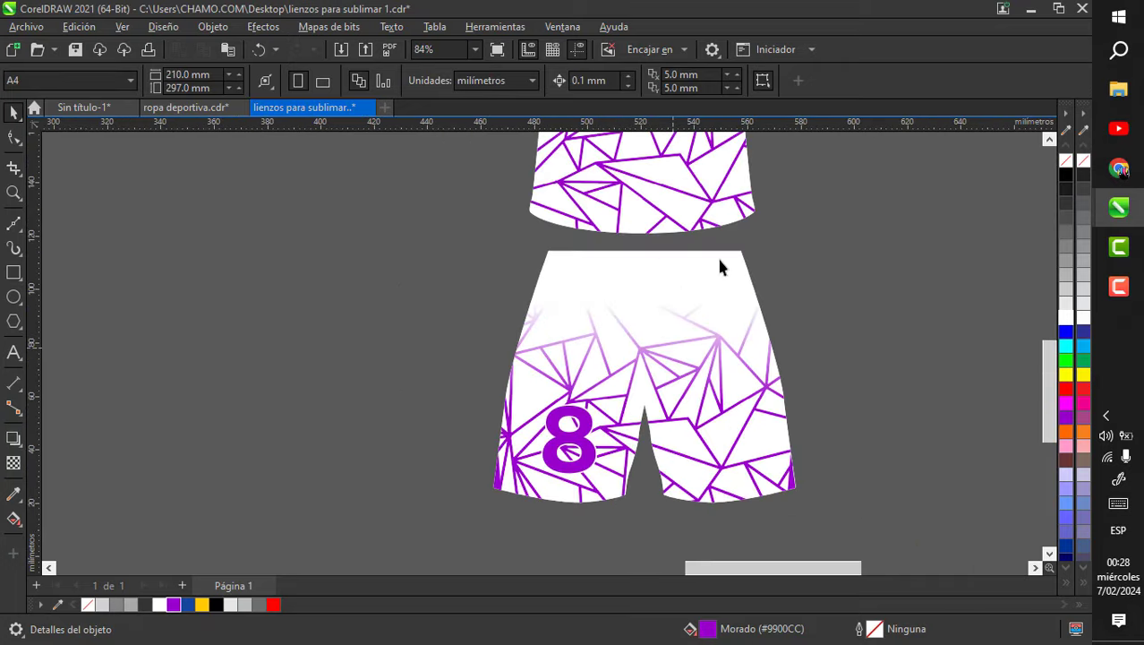
scroll(722, 263, up, 3)
click(13, 224)
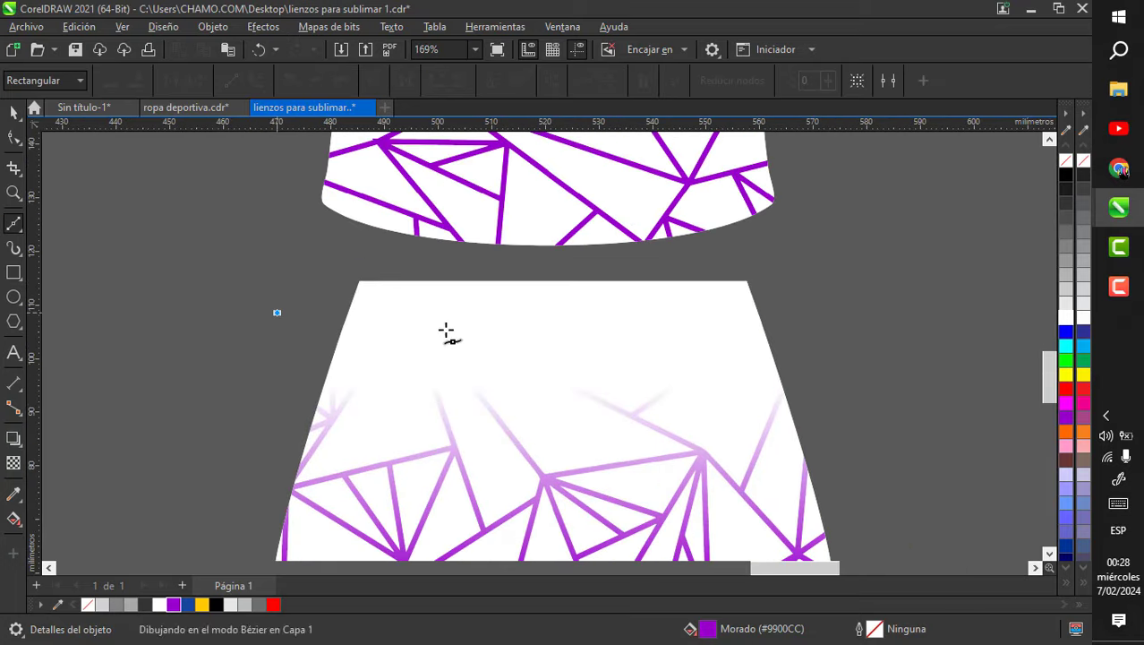
click(280, 311)
key(space)
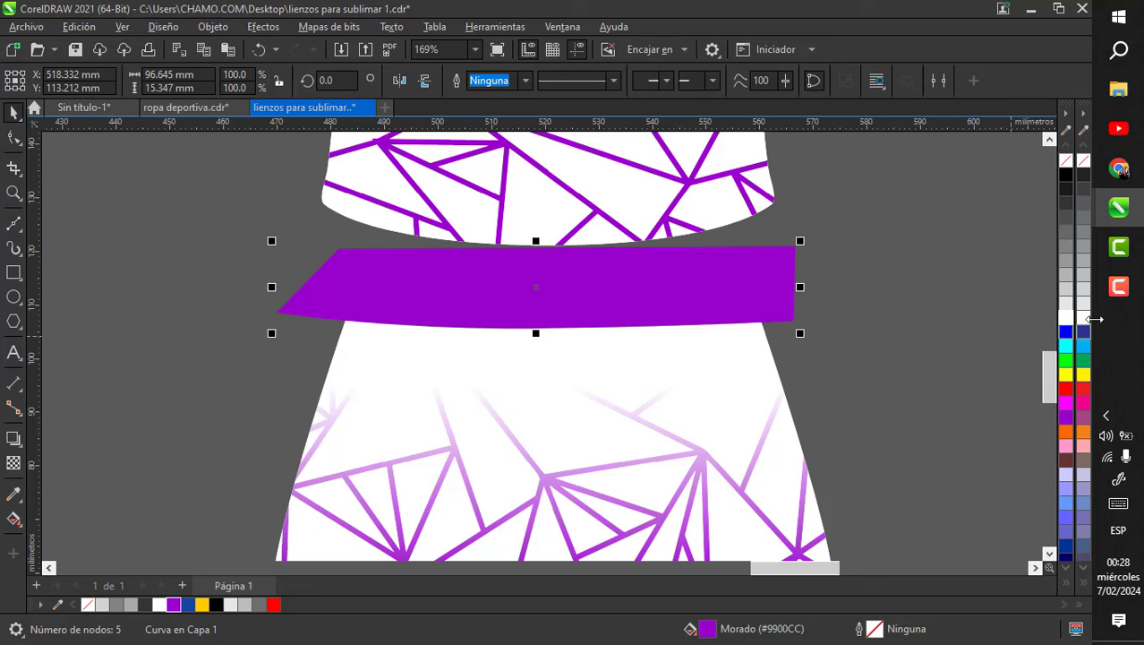
right_click(1065, 176)
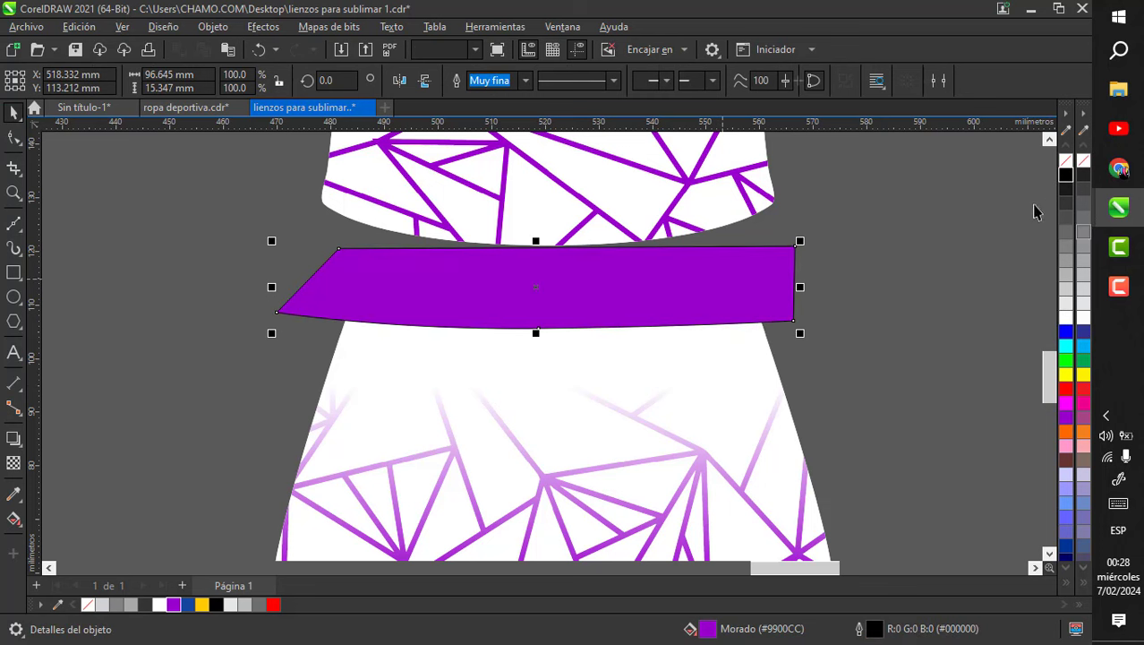
click(1064, 160)
click(886, 229)
- Intersect the band with the shorts to create a waistband piece, and delete the helper band
click(690, 324)
shift+click(672, 358)
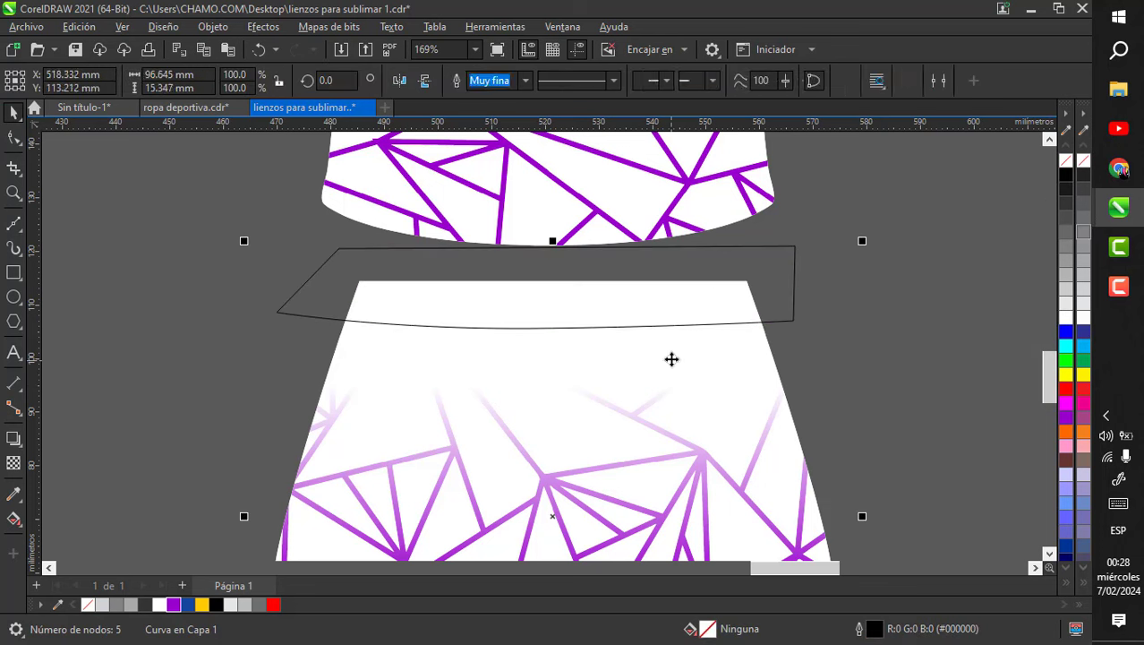
click(540, 82)
click(795, 263)
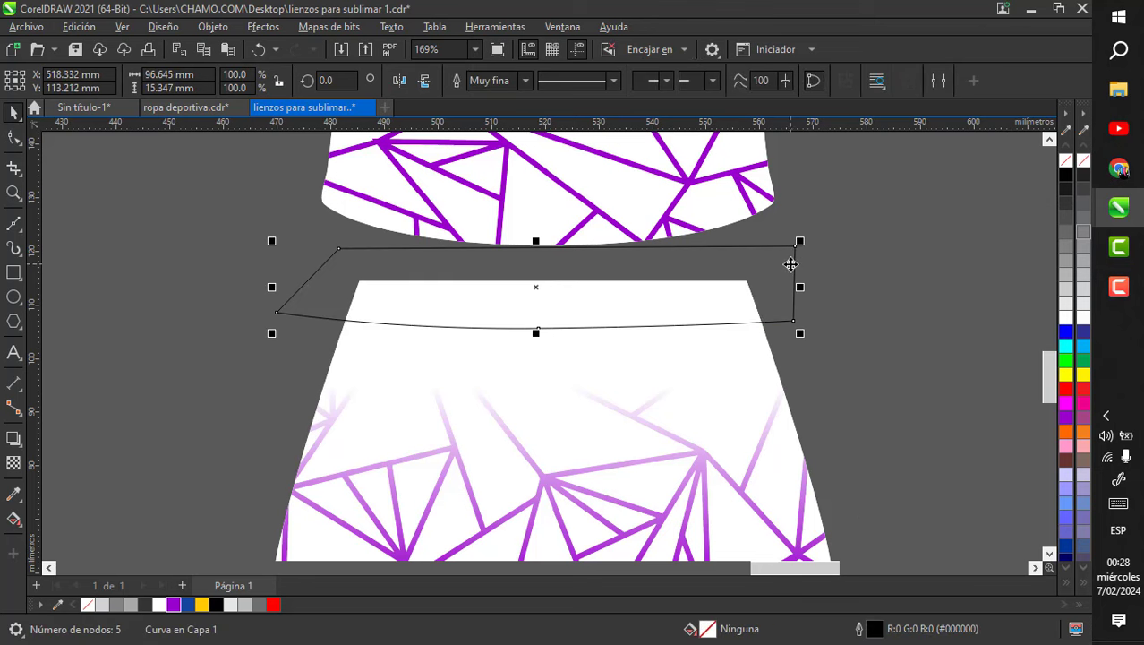
key(Delete)
- Fill the waistband piece with purple and delete the canvas inside its PowerClip
click(747, 288)
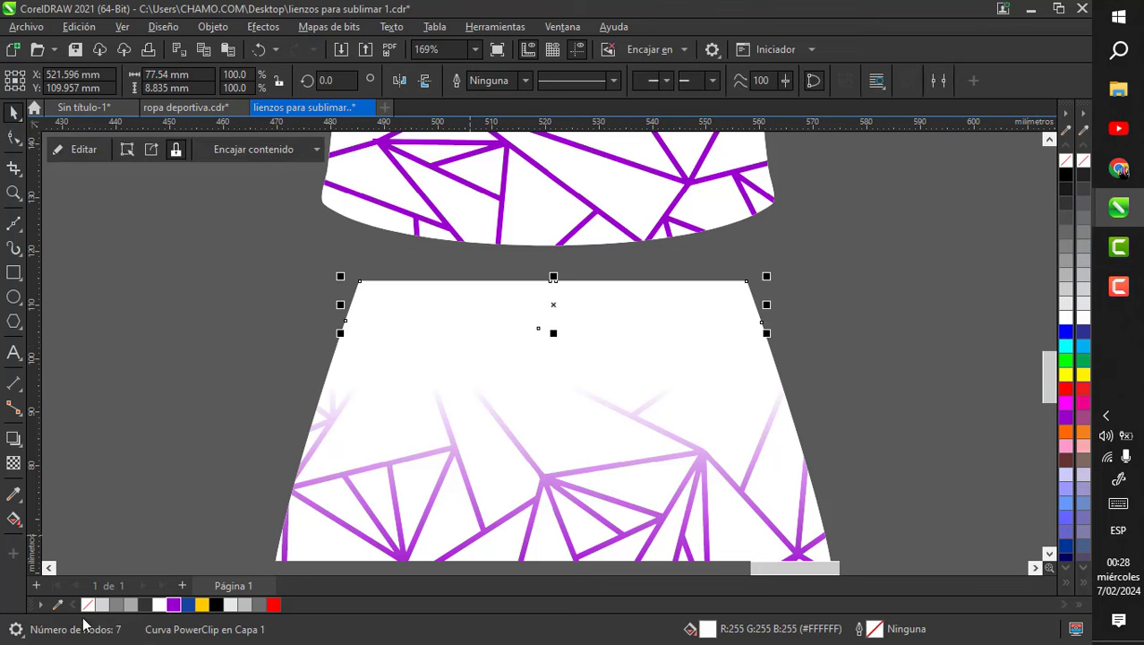
click(177, 475)
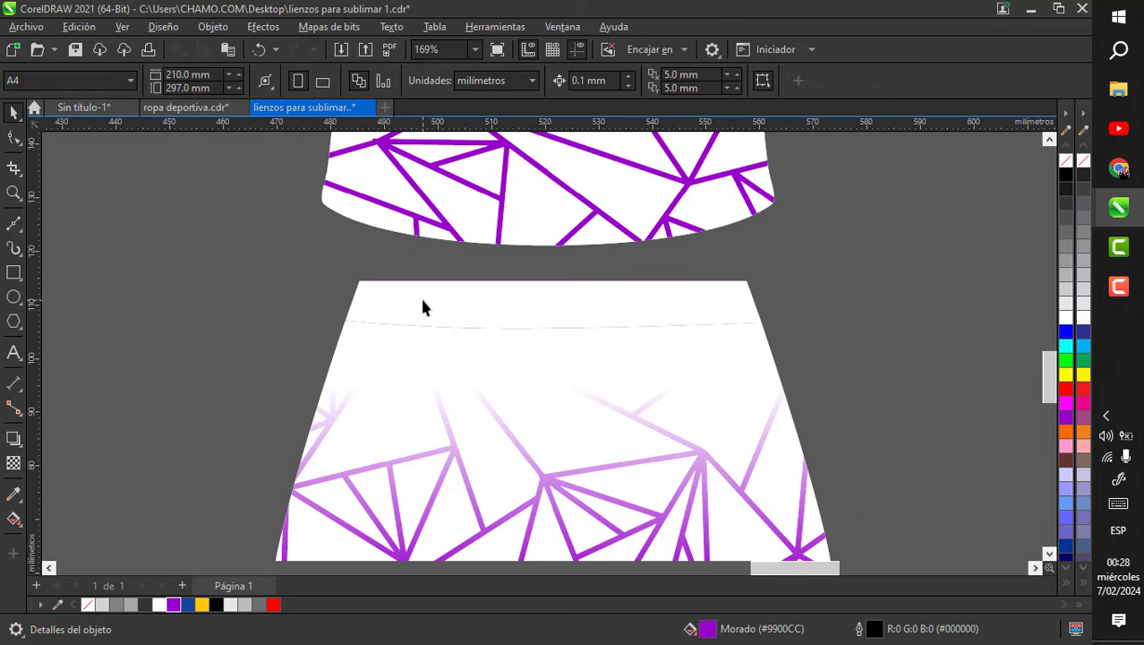
drag(423, 307, 616, 354)
key(ctrl+z)
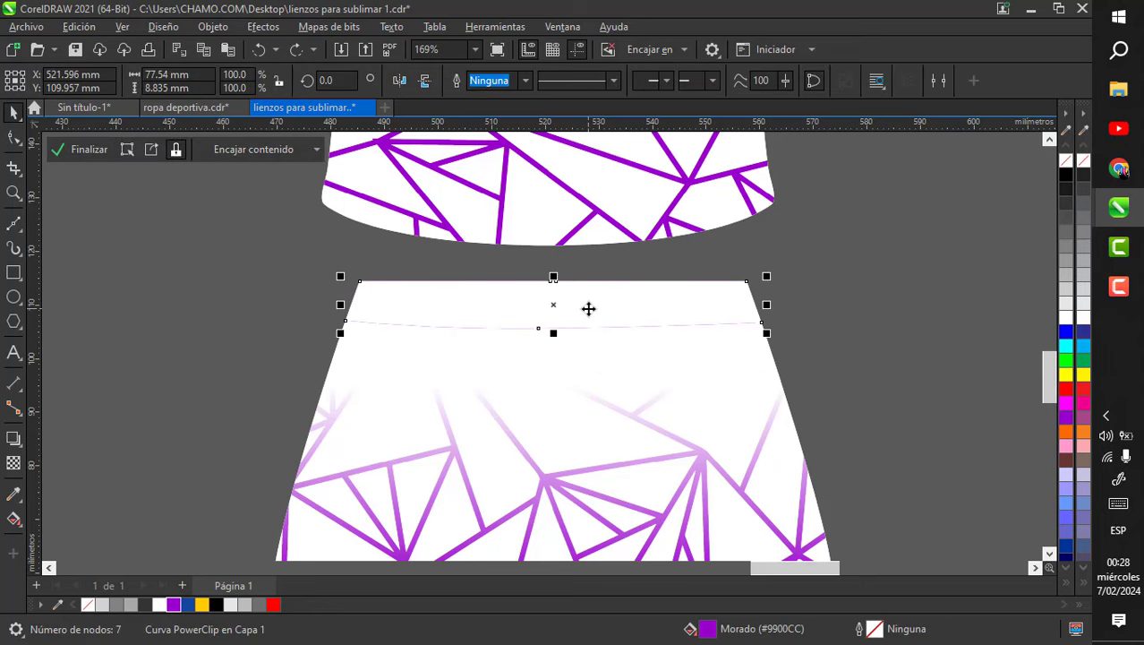
double_click(588, 308)
click(588, 308)
key(Delete)
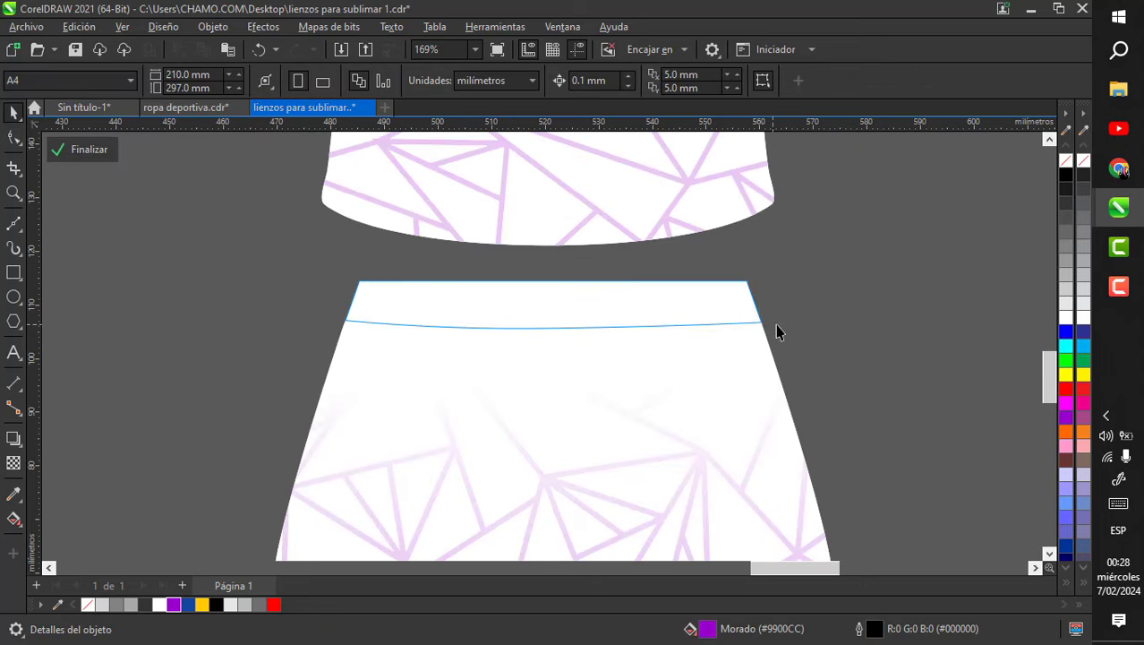
click(809, 328)
- Remove the empty PowerClip frame from the purple waistband
right_click(745, 303)
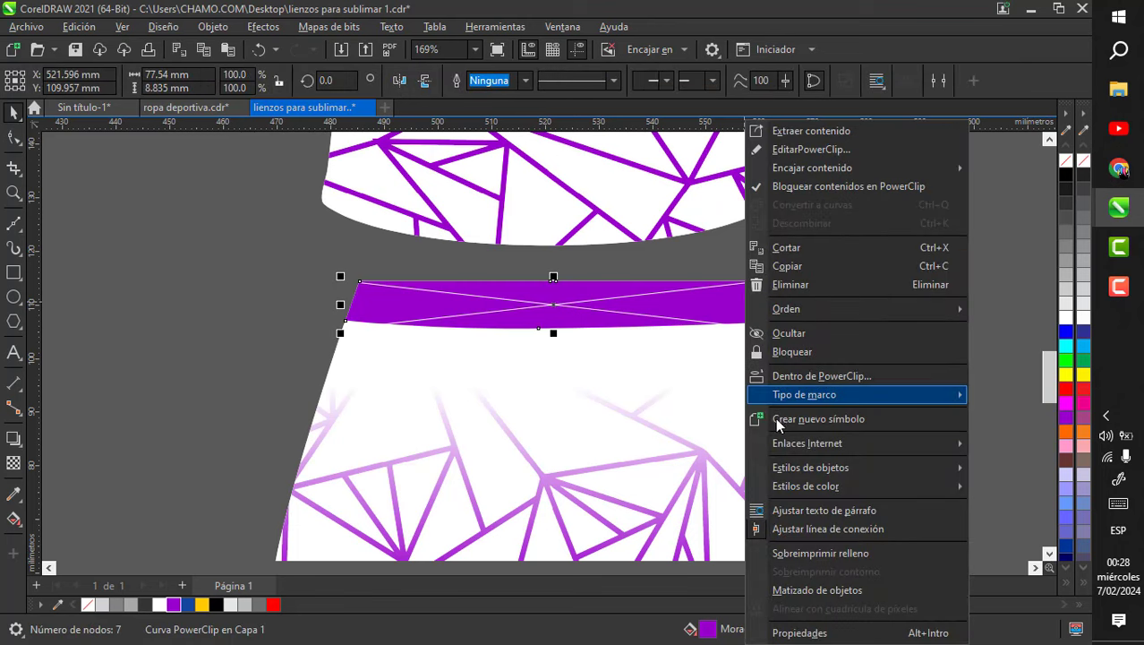
click(566, 275)
scroll(569, 309, up, 4)
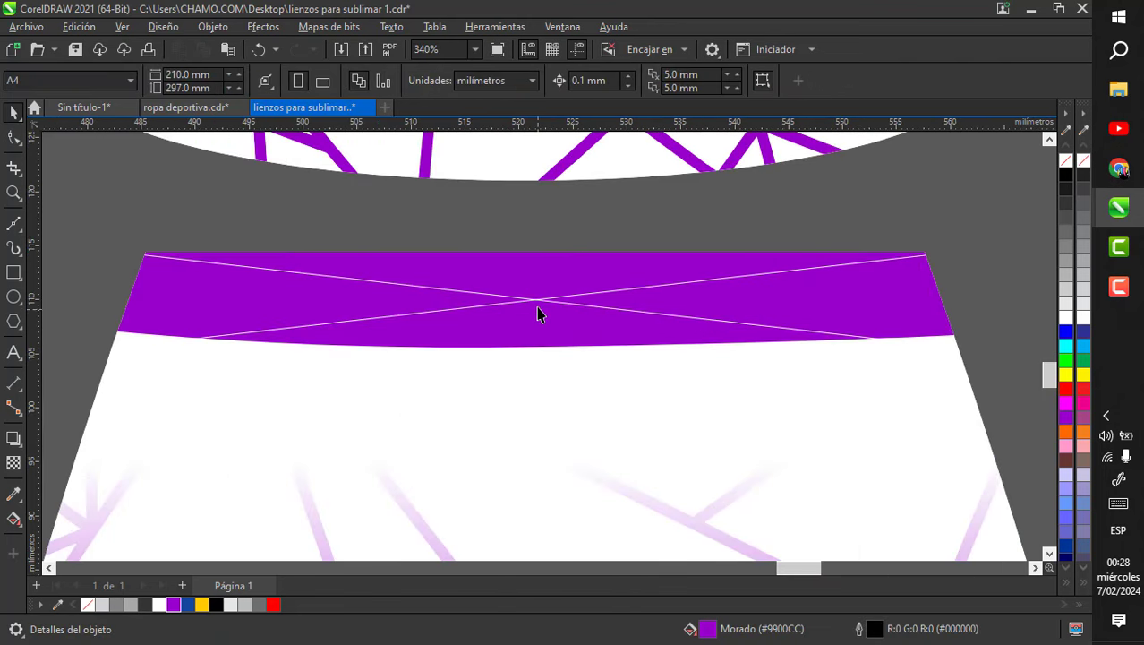
right_click(537, 314)
mouse_move(624, 398)
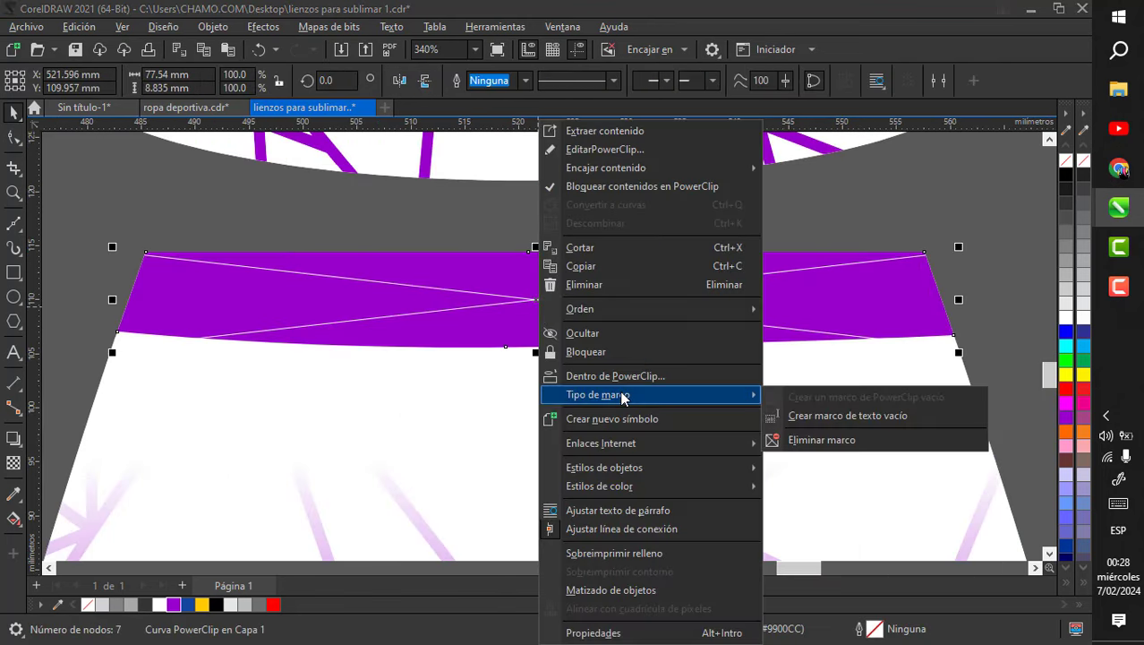
click(824, 441)
- Examine the white and purple shirt and shorts, including the collar, badge, waistband and number
scroll(671, 333, down, 7)
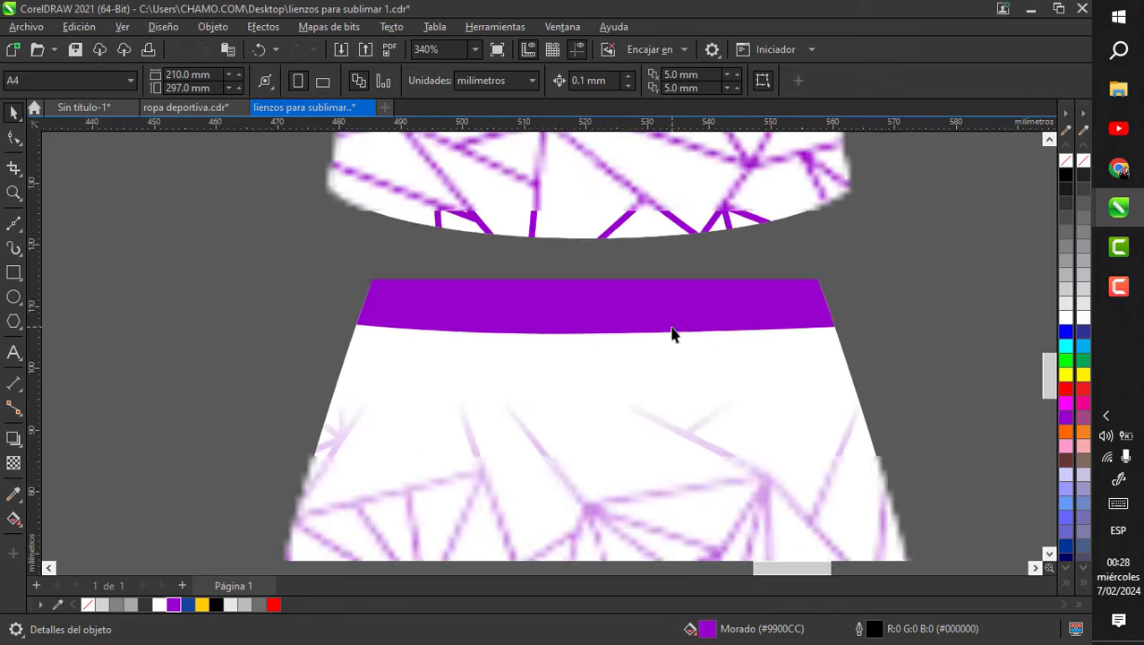
scroll(736, 341, down, 2)
scroll(717, 393, up, 3)
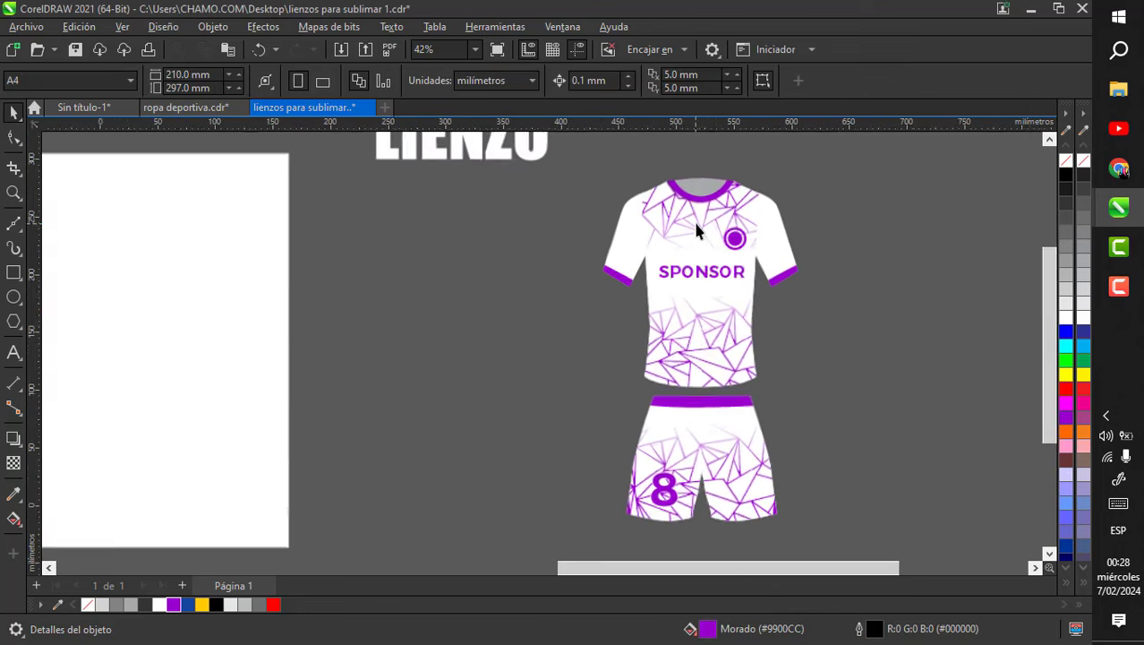
scroll(729, 385, up, 1)
scroll(725, 376, up, 2)
scroll(752, 269, down, 1)
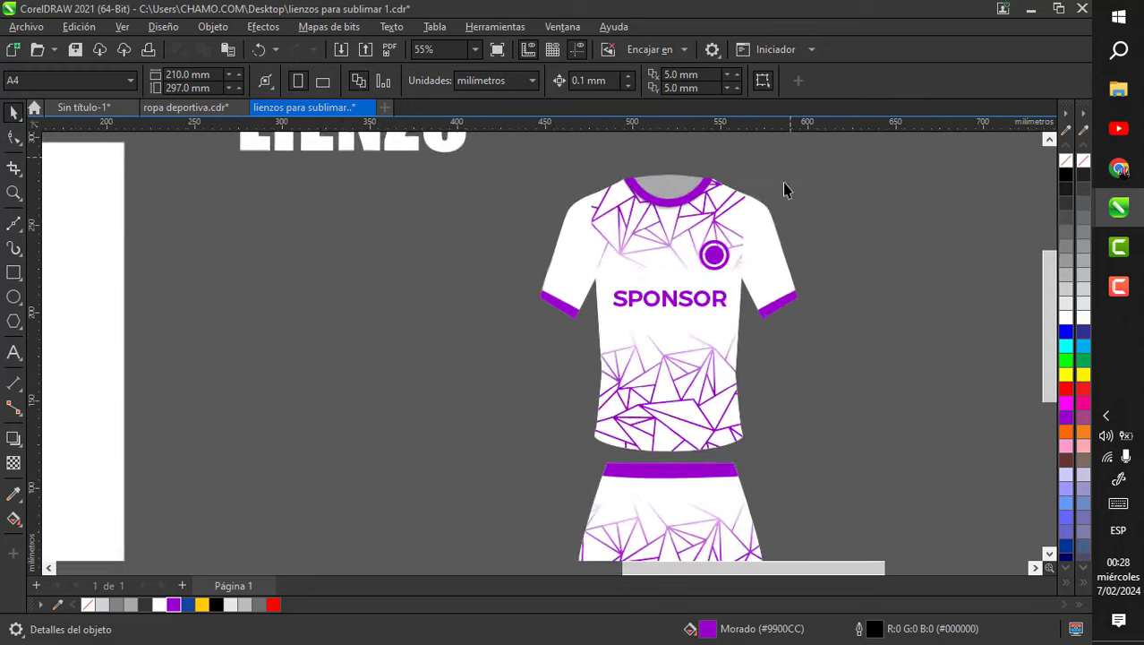
scroll(733, 311, up, 2)
scroll(732, 313, down, 2)
scroll(732, 313, down, 3)
scroll(730, 420, up, 5)
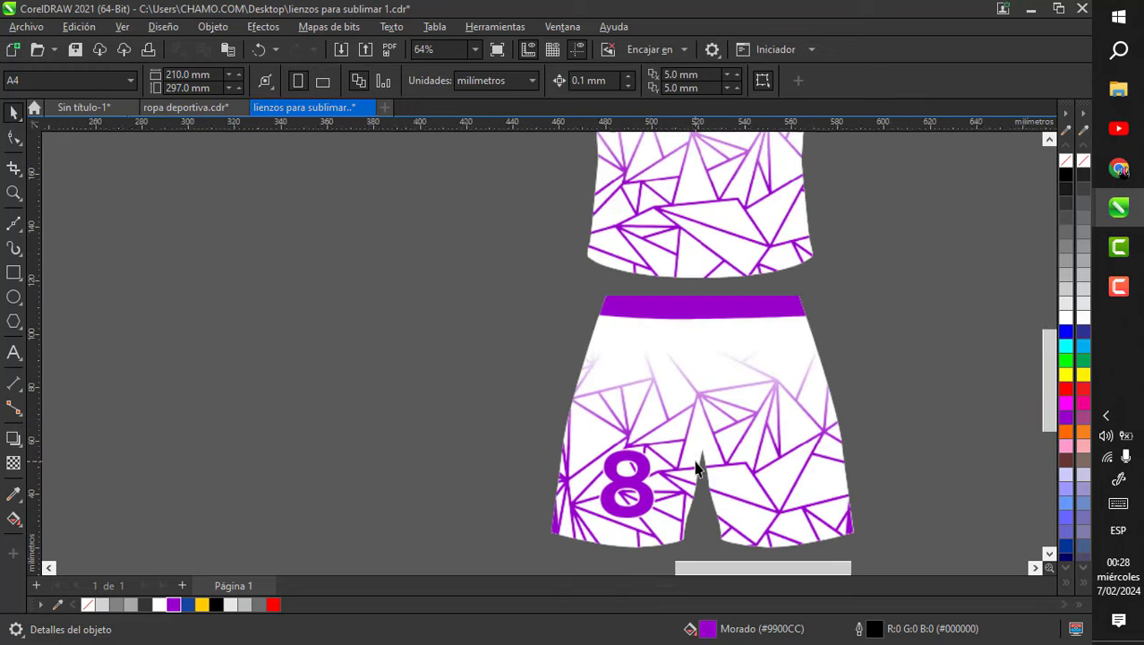
scroll(766, 409, down, 5)
- Move the whole white and purple kit beside its geometric canvas, in line with the other kits
scroll(765, 409, down, 1)
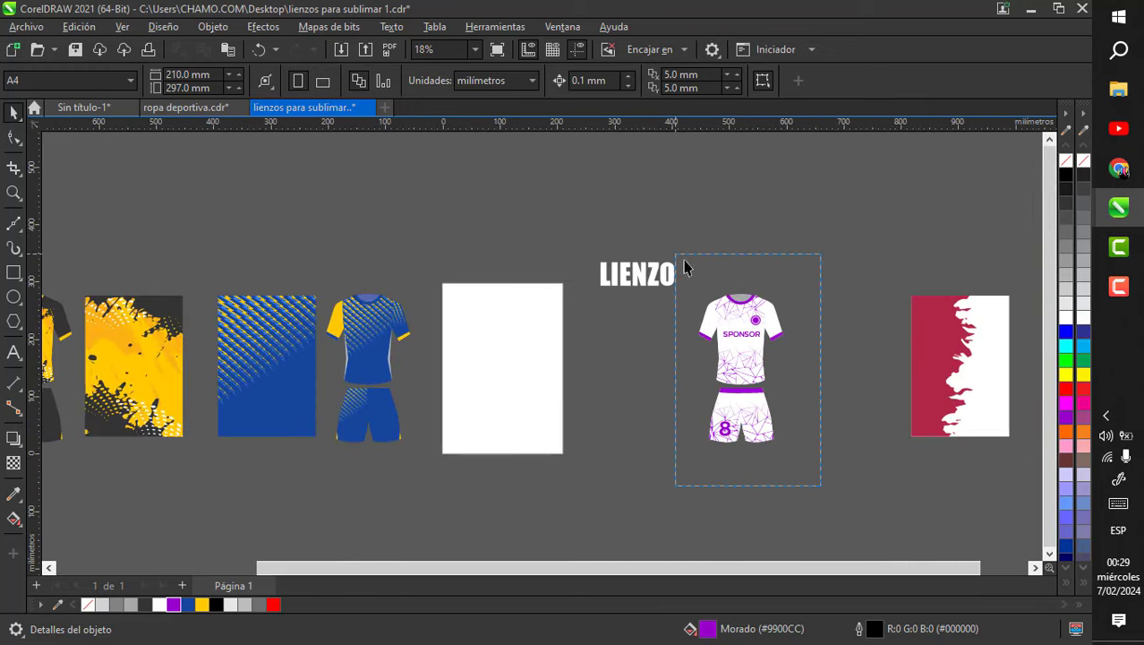
scroll(677, 260, down, 1)
drag(738, 340, 159, 383)
scroll(179, 281, up, 4)
scroll(193, 357, down, 1)
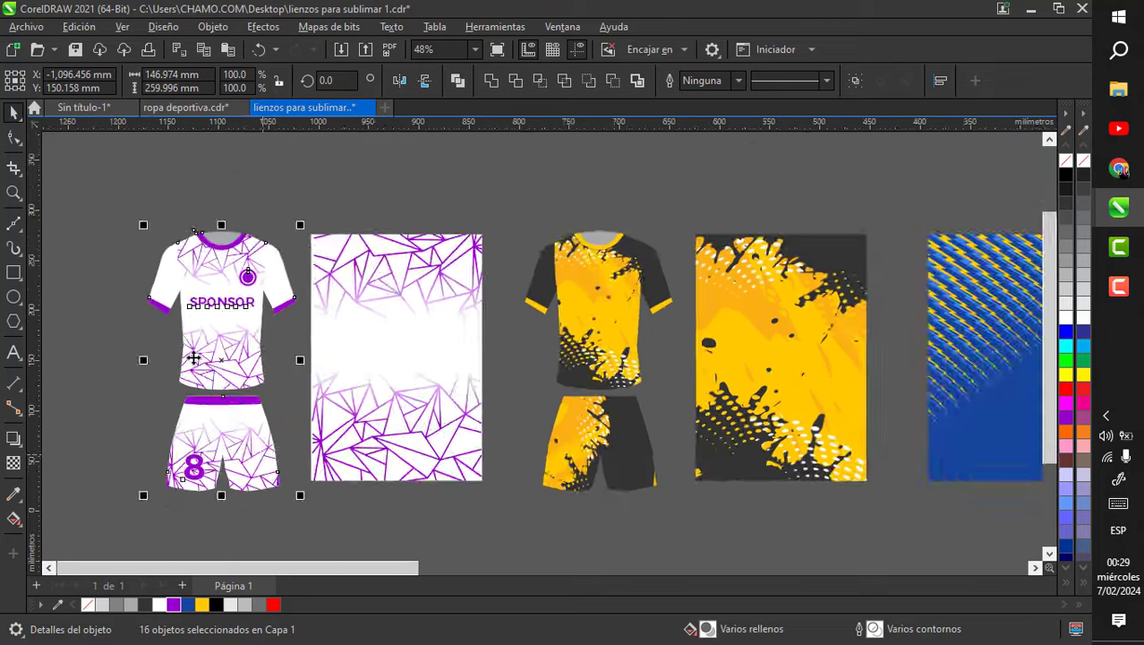
scroll(194, 357, up, 2)
scroll(705, 277, down, 3)
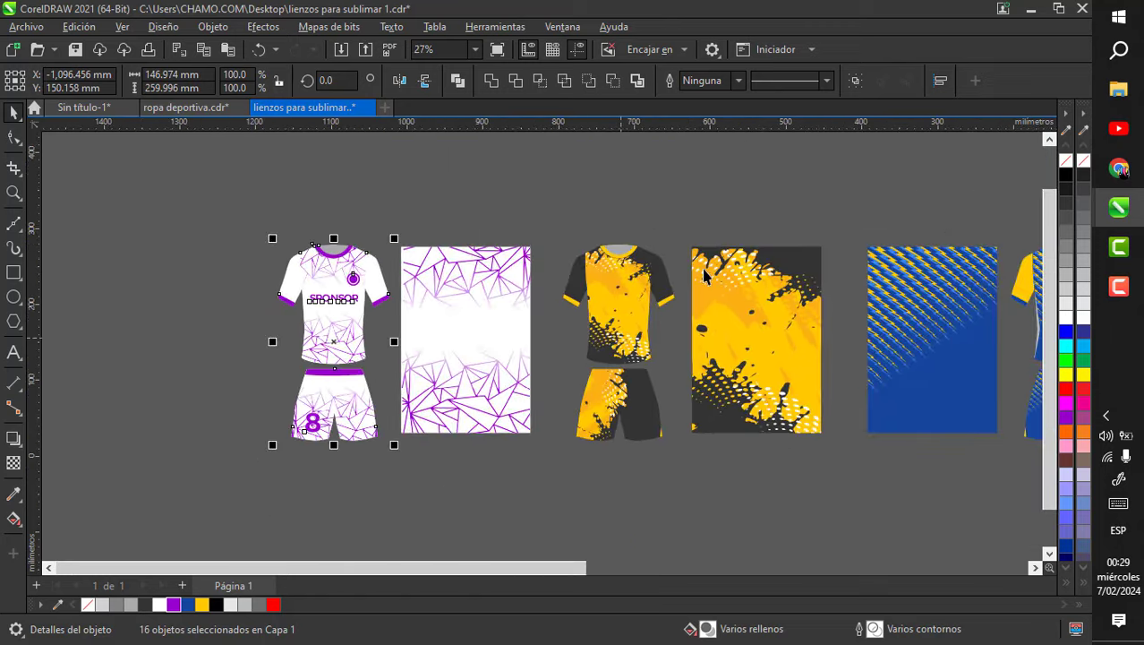
click(731, 185)
- Place a copy of the blue and yellow kit under the LIENZO title, between the blank page and the crimson canvas
scroll(751, 406, up, 1)
scroll(280, 367, down, 2)
scroll(722, 354, up, 2)
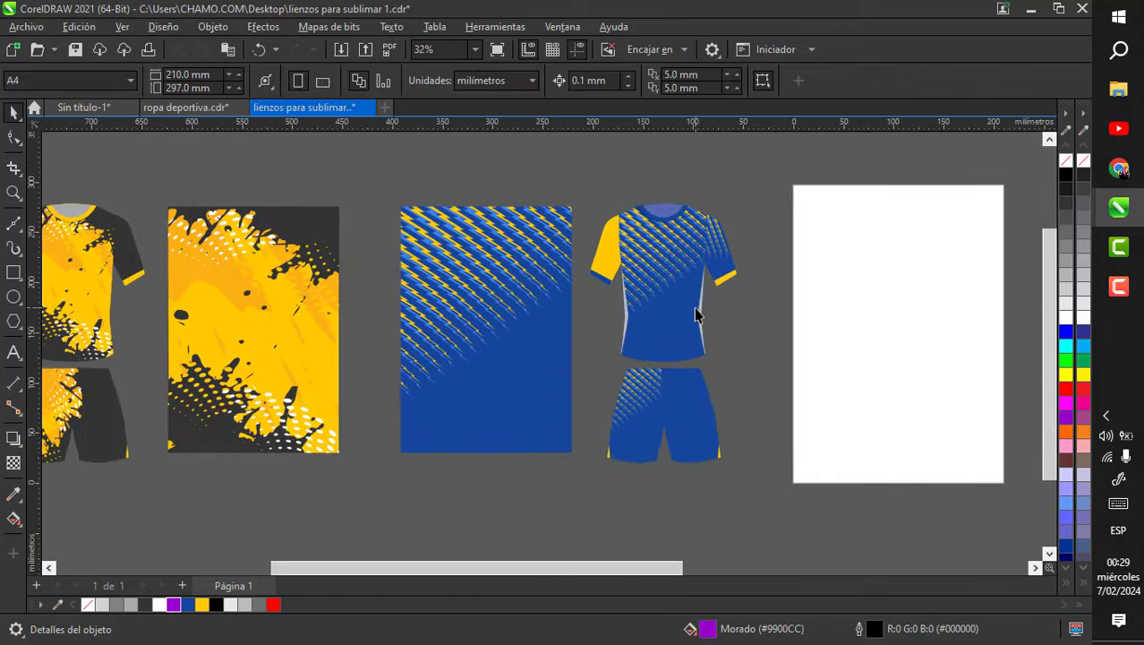
scroll(697, 313, down, 3)
scroll(735, 318, right, 2)
scroll(735, 318, up, 2)
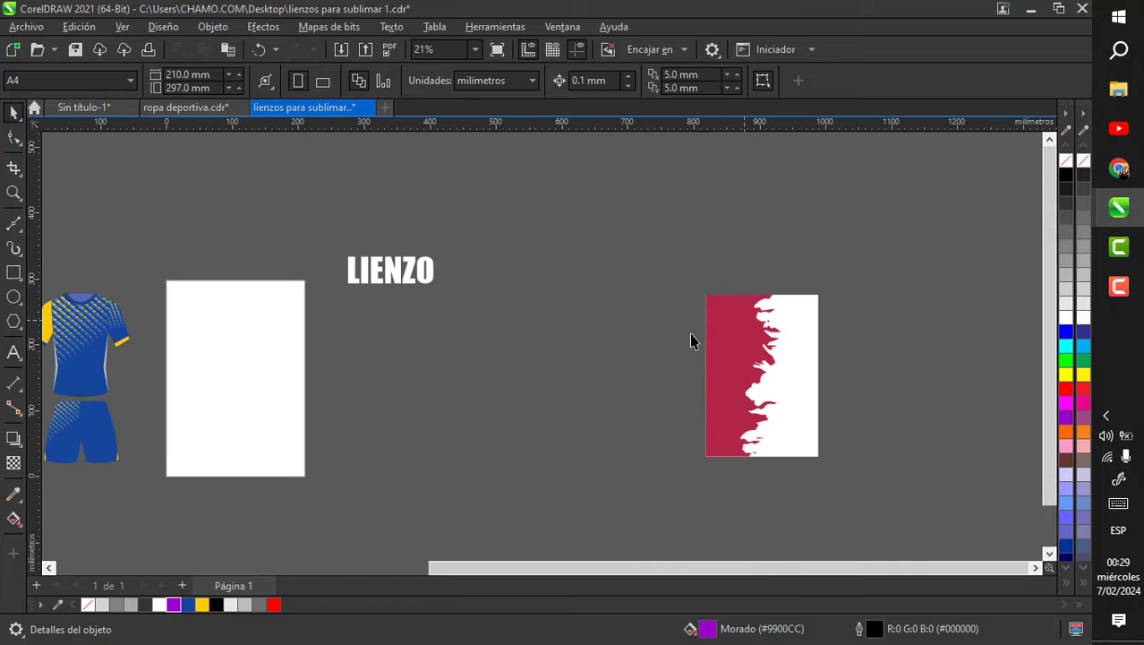
scroll(537, 358, down, 1)
scroll(114, 294, up, 1)
scroll(156, 259, up, 1)
scroll(416, 555, down, 2)
drag(332, 475, 836, 431)
- Move the crimson and white canvas next to the copied blue kit
scroll(391, 355, down, 1)
scroll(866, 326, right, 2)
click(914, 316)
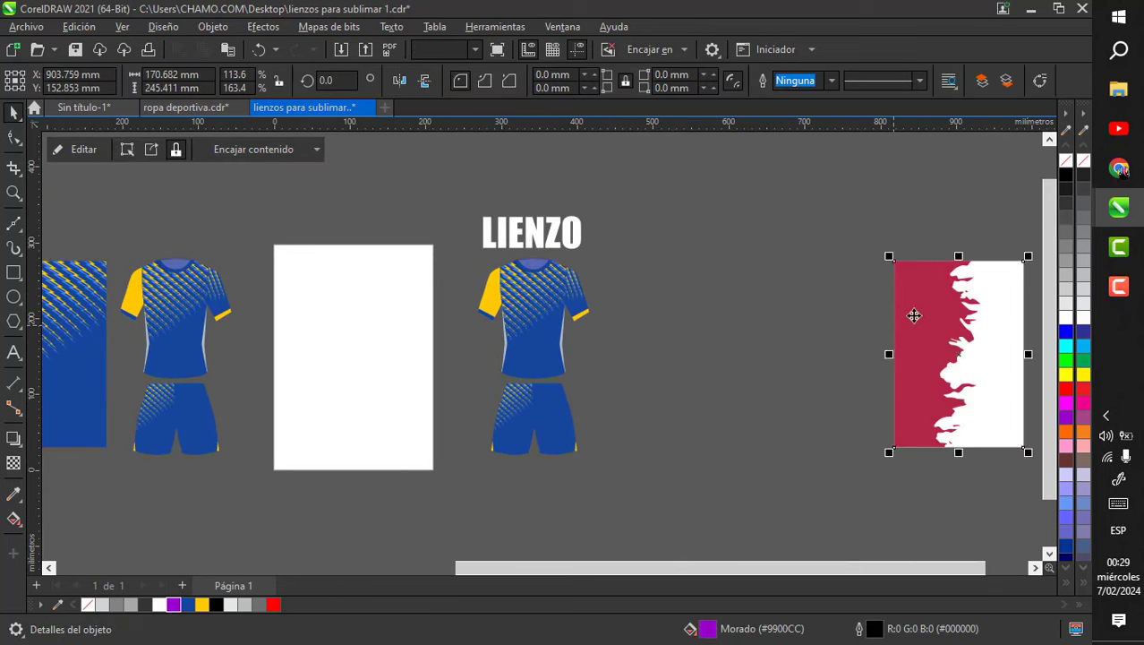
drag(914, 315, 644, 311)
scroll(618, 287, up, 2)
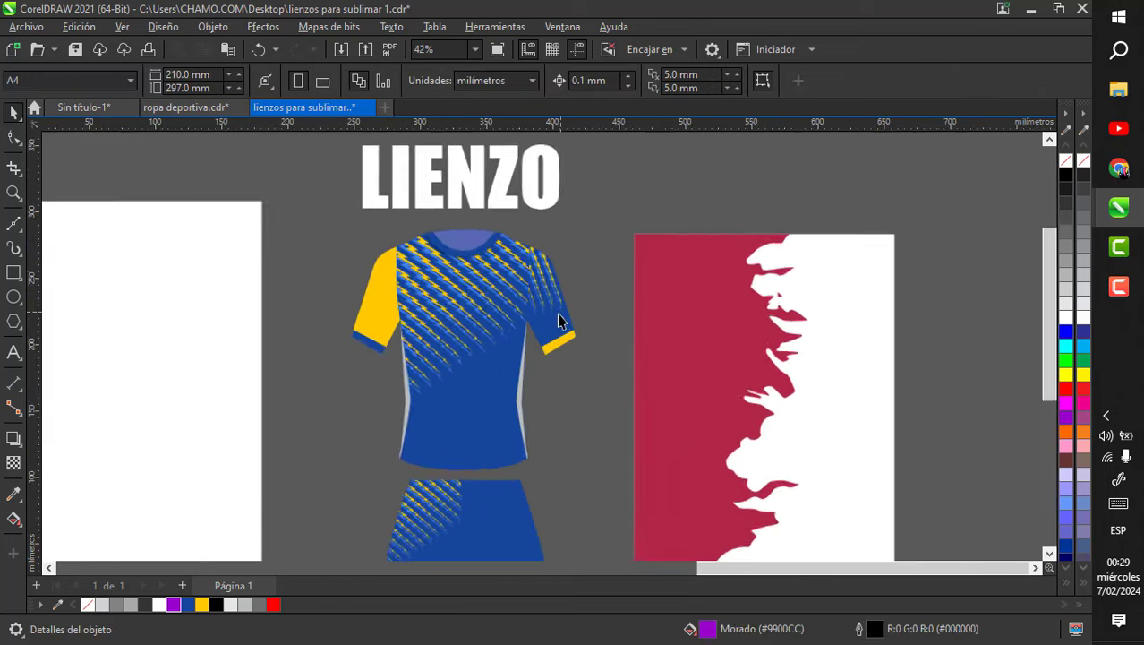
- Sample the canvas's crimson with the Color Eyedropper and apply it to both sleeve cuffs and the collar band
scroll(556, 314, up, 2)
click(15, 495)
click(736, 417)
scroll(476, 302, up, 5)
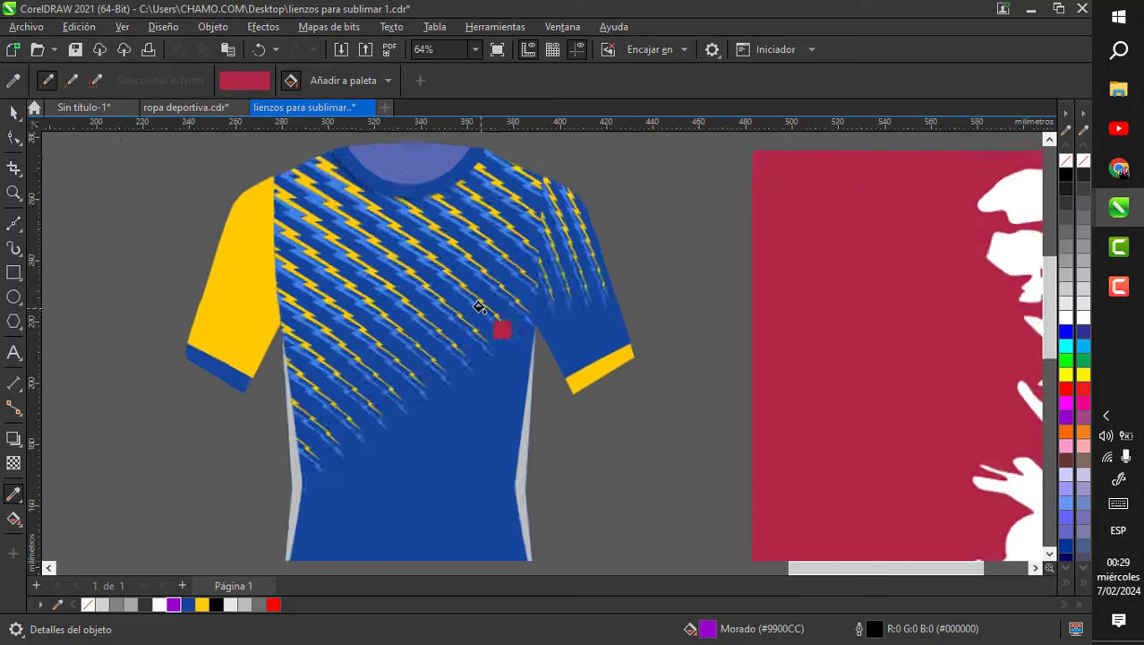
click(682, 397)
scroll(538, 408, down, 3)
scroll(235, 410, up, 1)
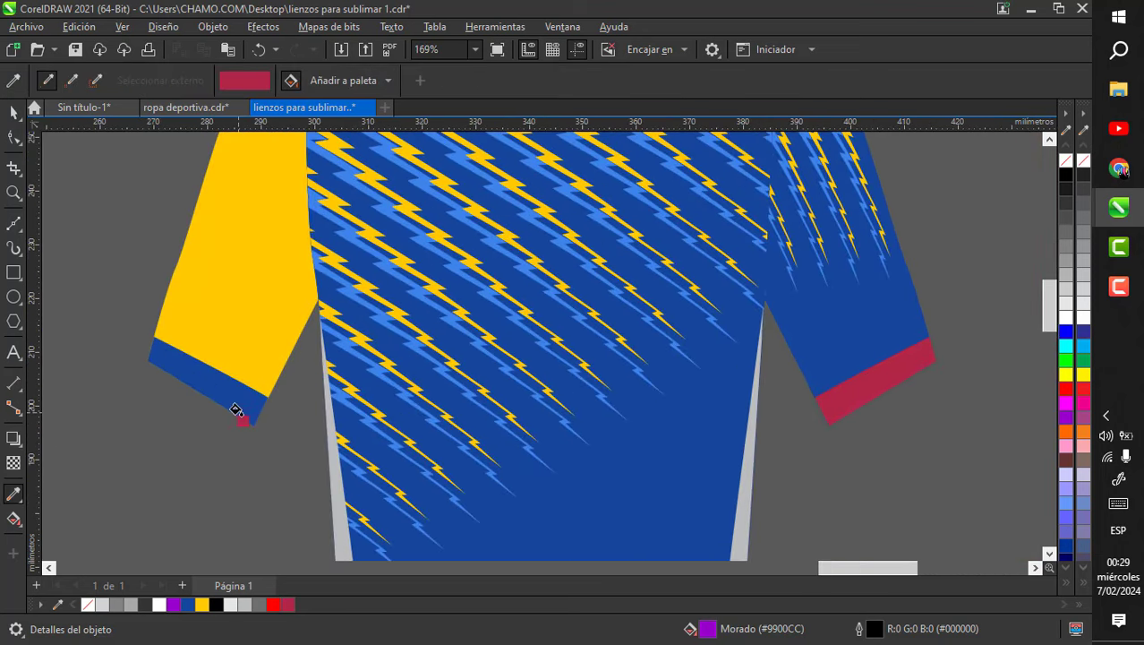
click(235, 409)
scroll(235, 454, down, 2)
scroll(393, 268, up, 1)
click(396, 282)
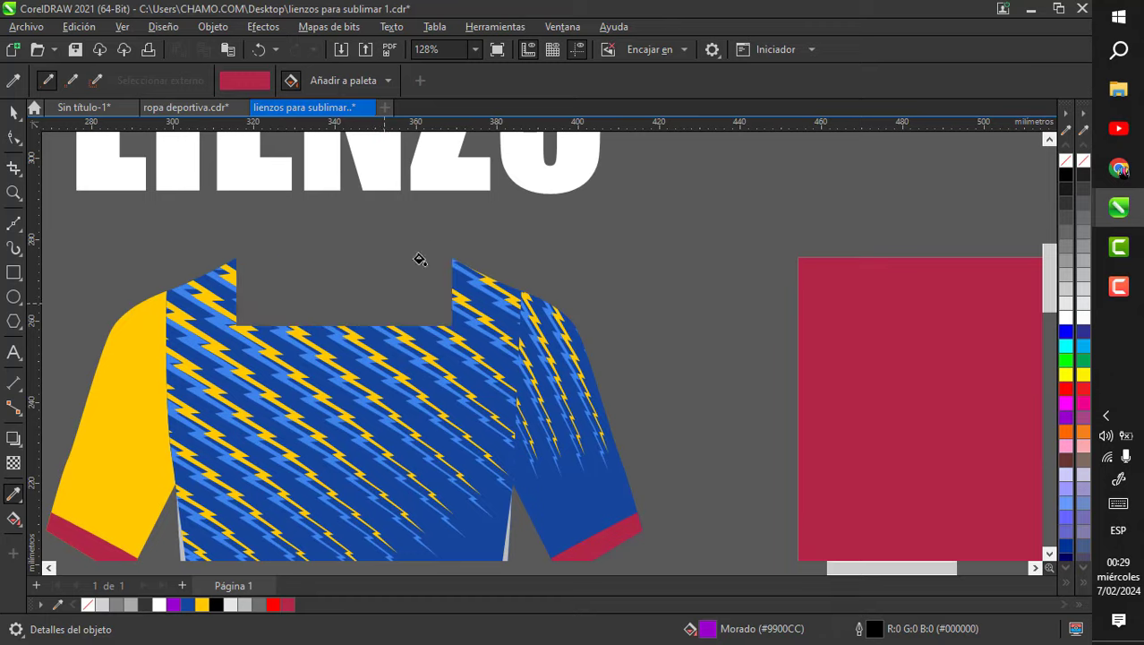
scroll(443, 243, down, 3)
scroll(419, 401, up, 2)
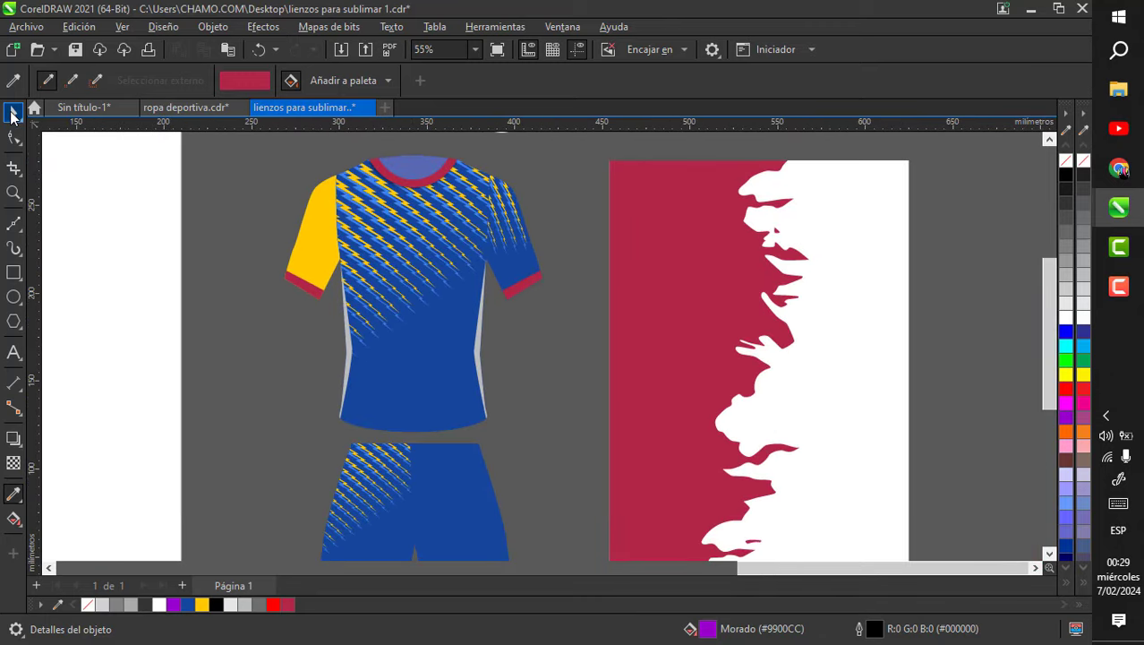
- Delete the two grey side strips from the shirt body
click(12, 115)
scroll(481, 291, up, 3)
click(497, 273)
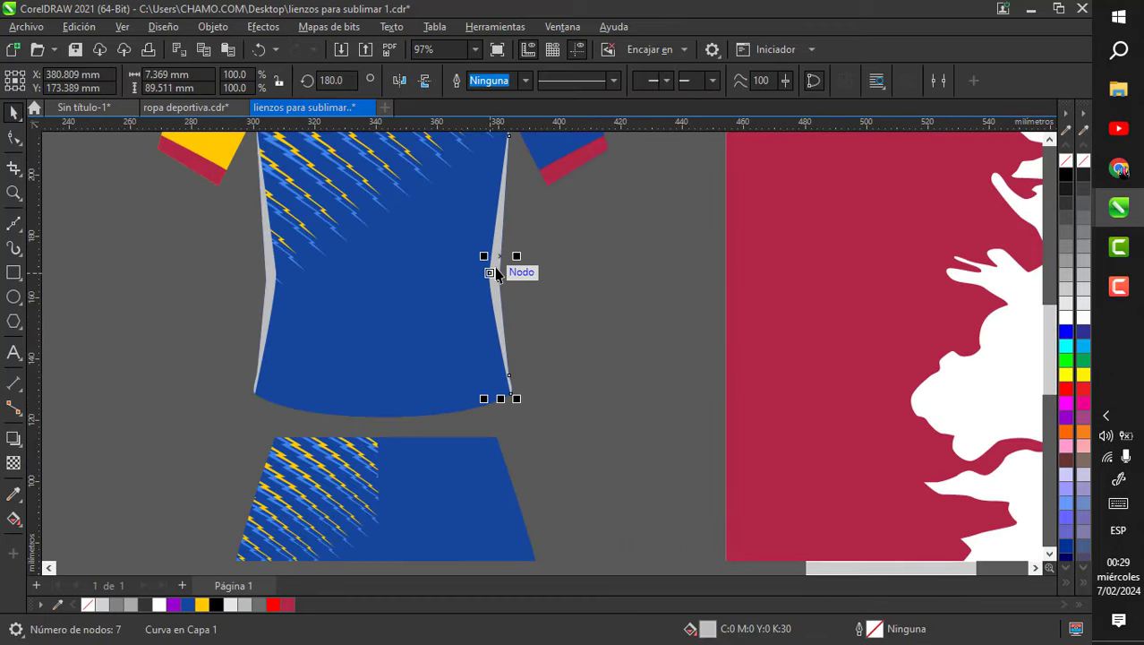
key(Delete)
click(271, 281)
key(Delete)
scroll(577, 271, down, 2)
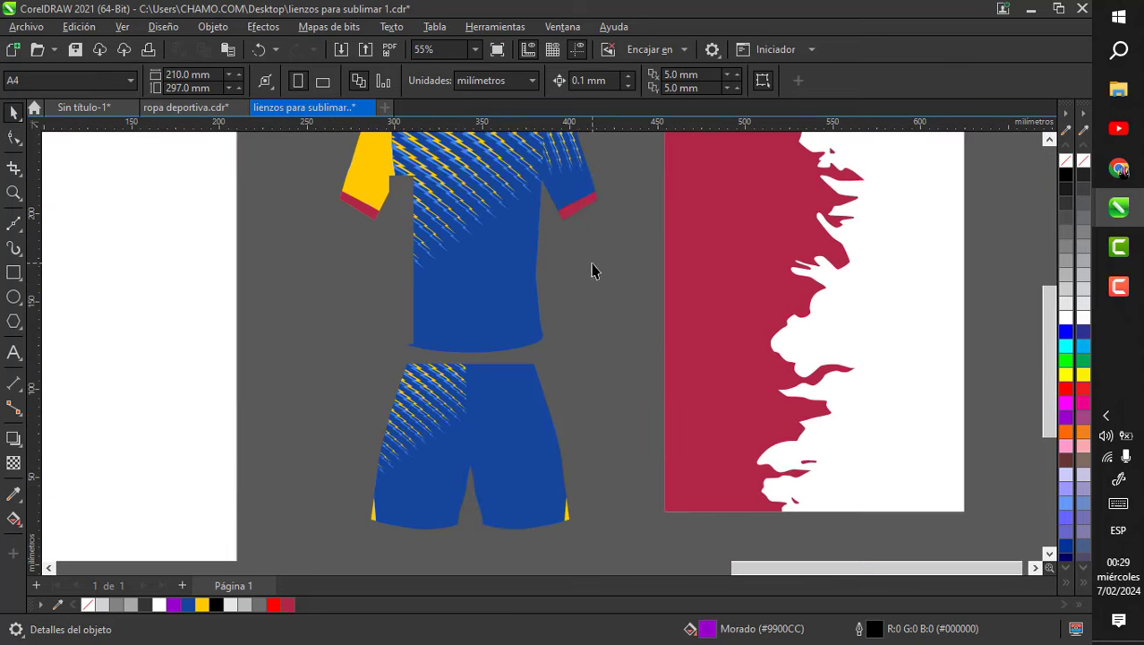
- Delete the yellow corner triangle at the outer hem of the copied shorts' plain leg
scroll(559, 506, up, 2)
scroll(685, 462, up, 1)
scroll(712, 523, up, 1)
click(712, 524)
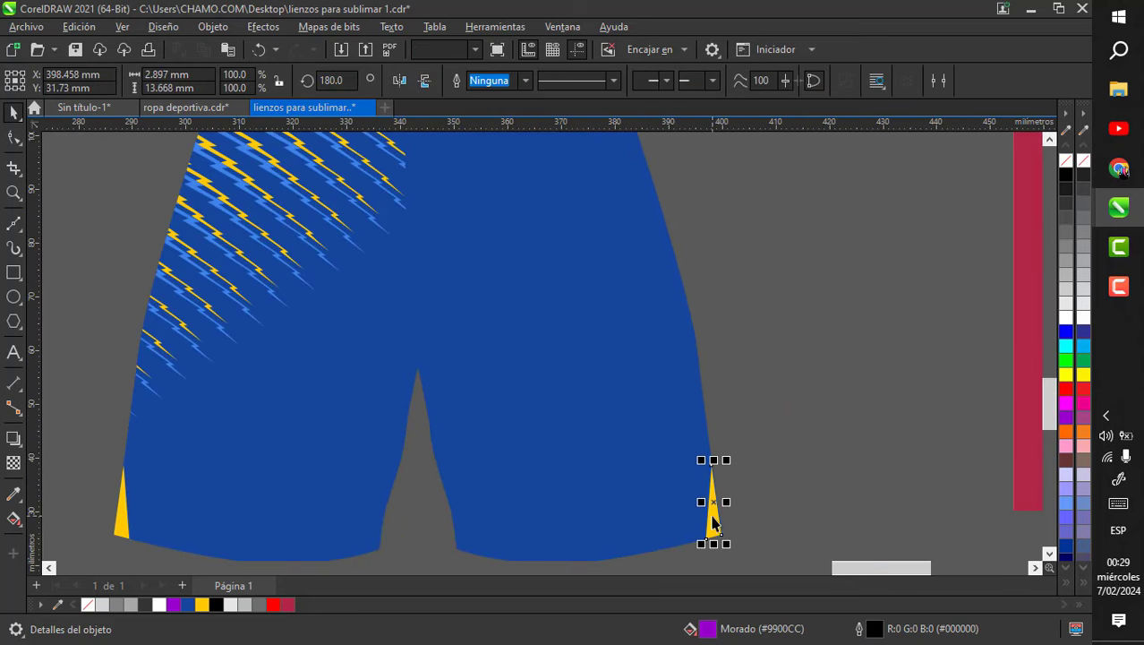
key(Delete)
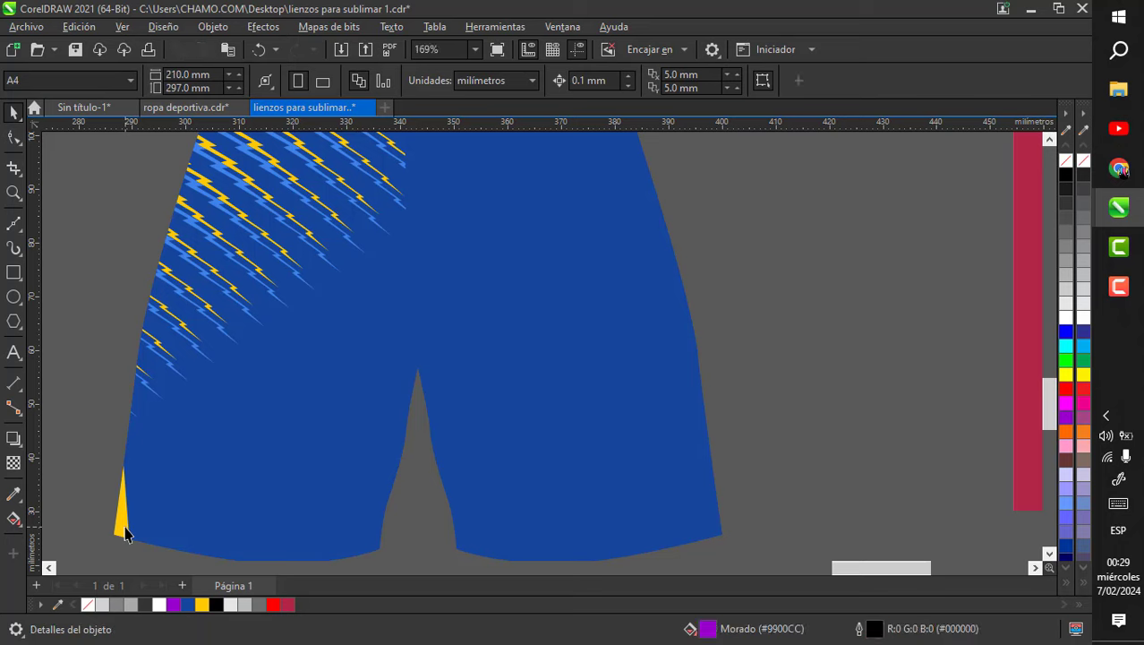
scroll(464, 458, down, 2)
- Remove the lightning pattern from inside the shorts' PowerClip and finish editing it
click(419, 324)
double_click(419, 317)
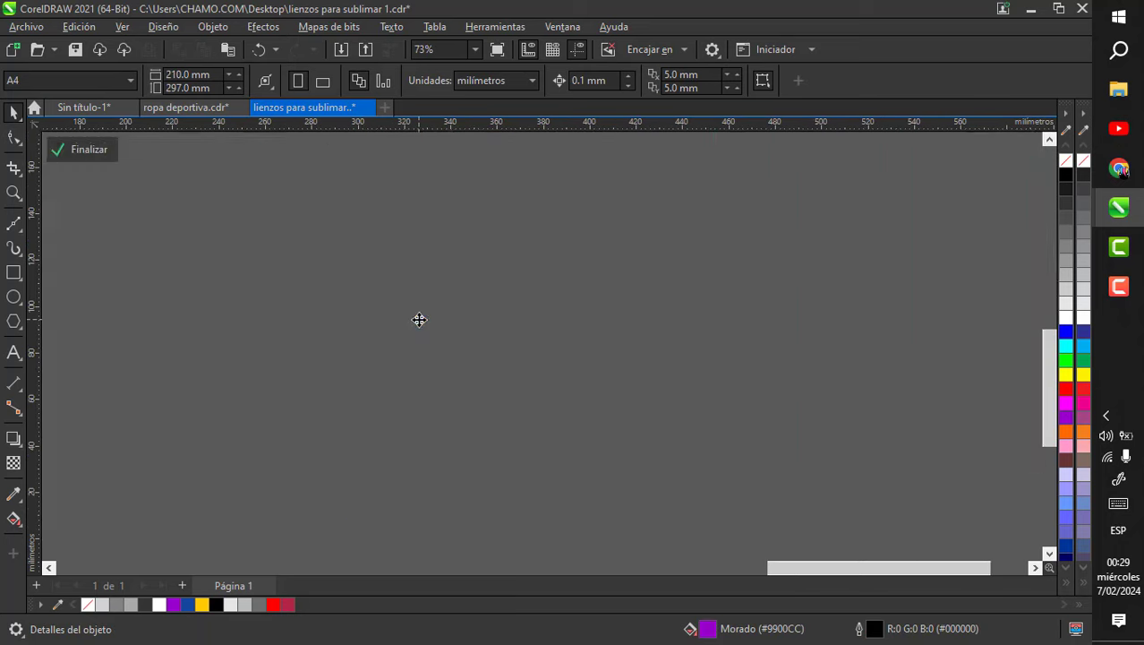
key(Delete)
ctrl+click(611, 333)
click(611, 341)
scroll(571, 431, down, 2)
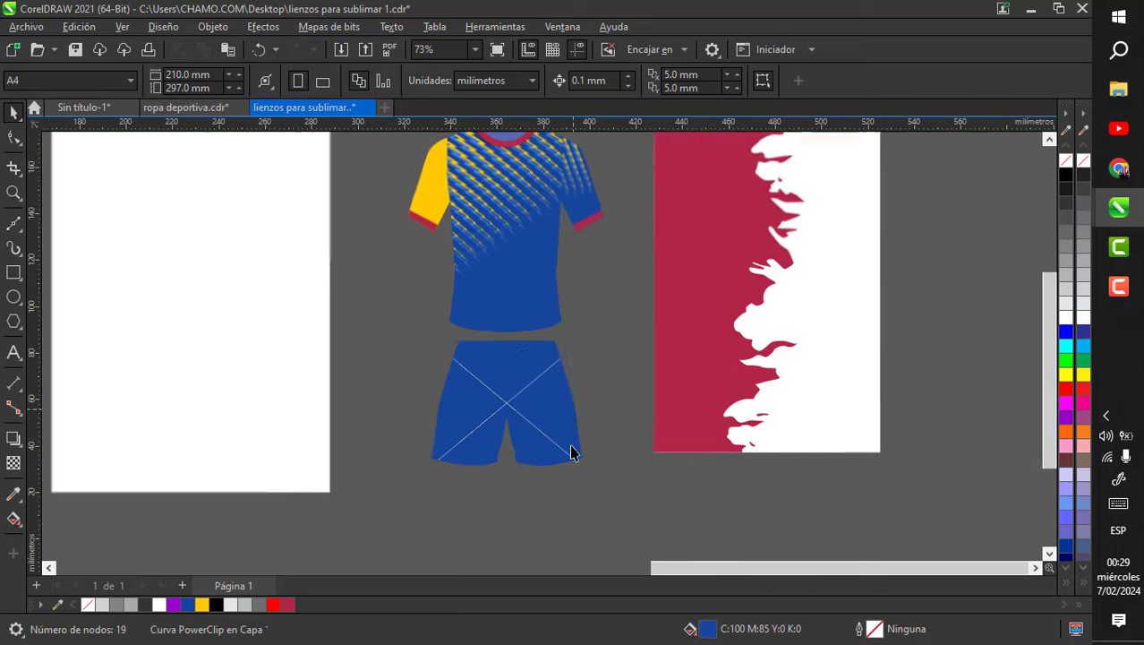
- Remove the lightning pattern from inside the shirt body's PowerClip and finish editing it
double_click(504, 215)
key(Delete)
scroll(628, 422, down, 1)
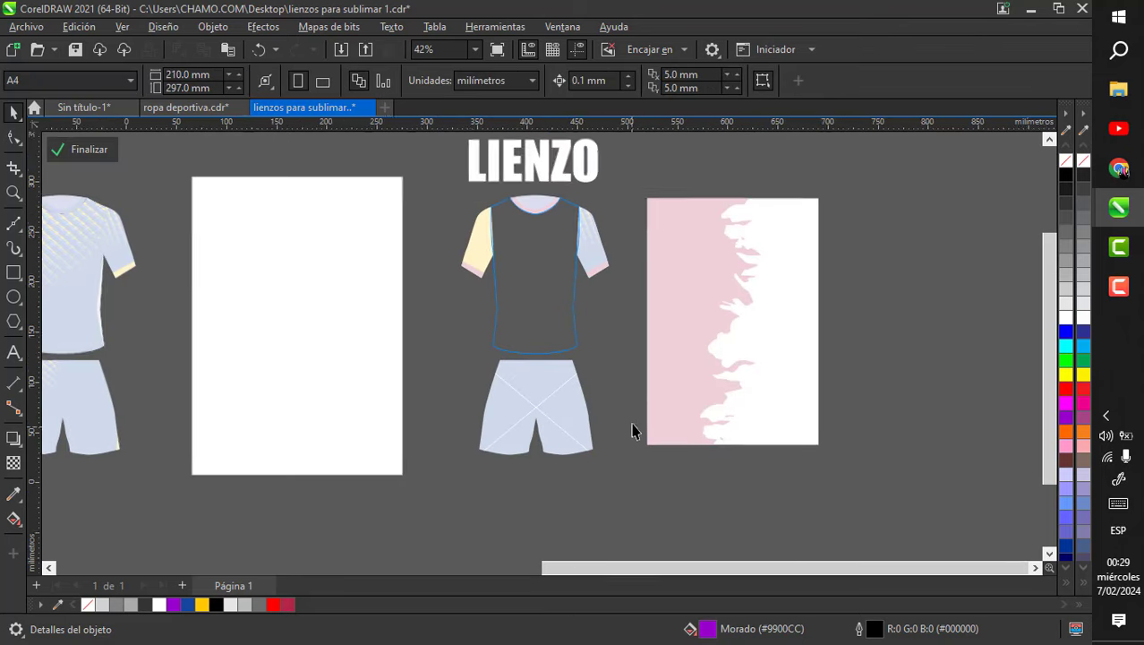
ctrl+click(628, 404)
click(628, 404)
- Fill the shirt body, both sleeves and the shorts with white
scroll(561, 295, up, 1)
click(431, 215)
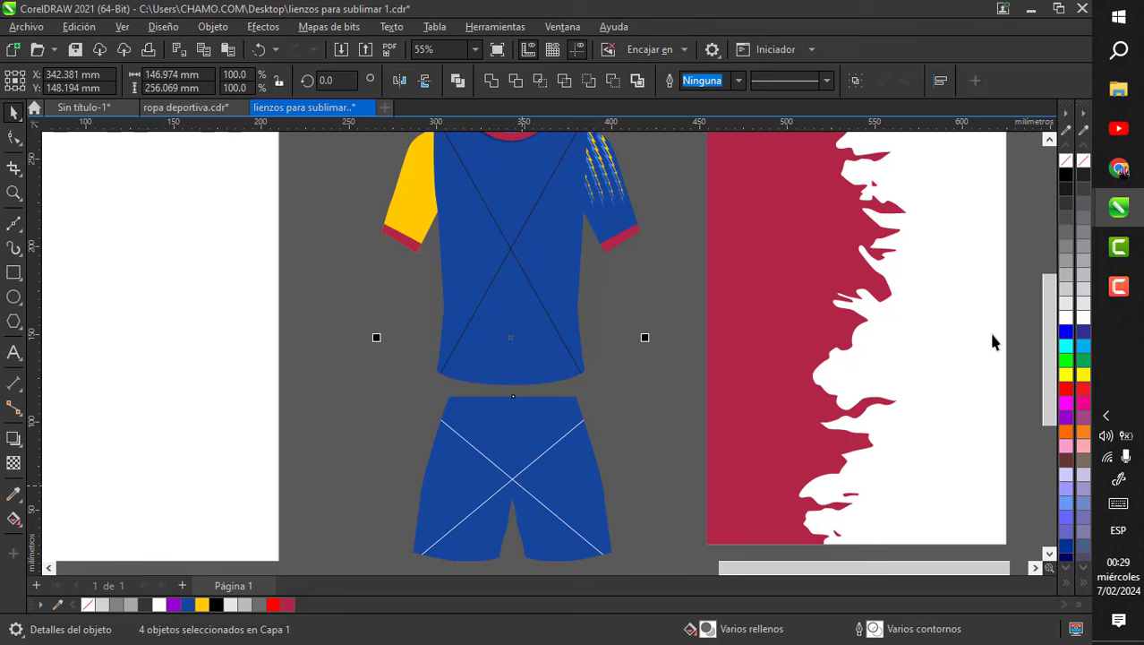
click(1066, 316)
scroll(691, 310, up, 2)
click(625, 360)
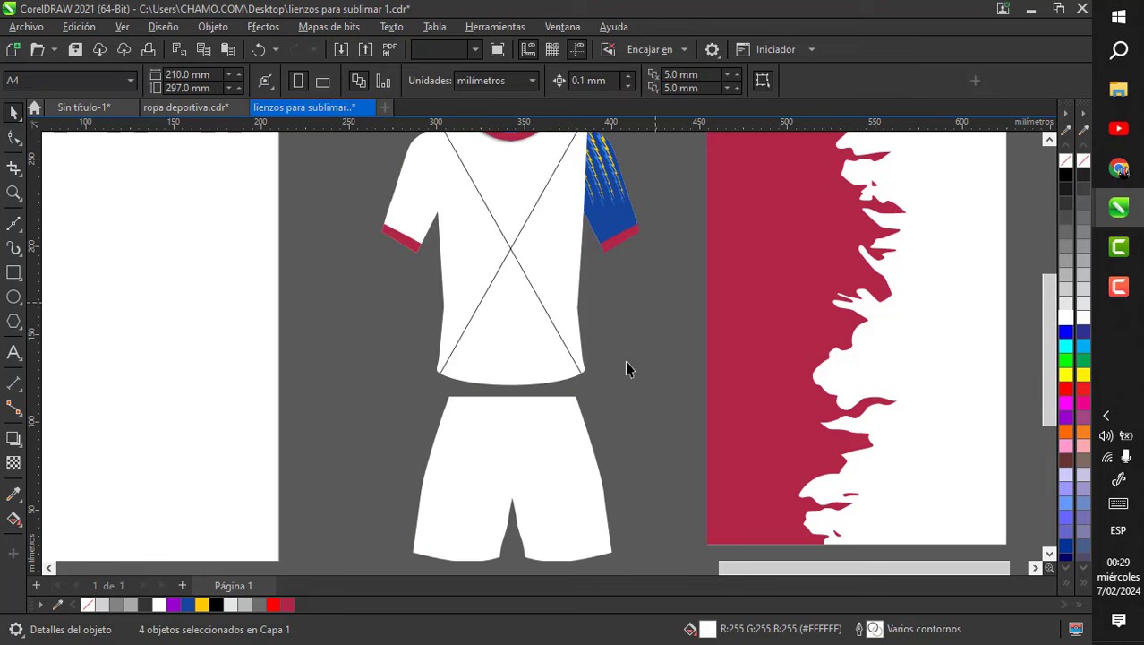
- Remove the lightning pattern from inside the patterned sleeve's PowerClip and finish editing it
click(624, 260)
double_click(625, 261)
key(Delete)
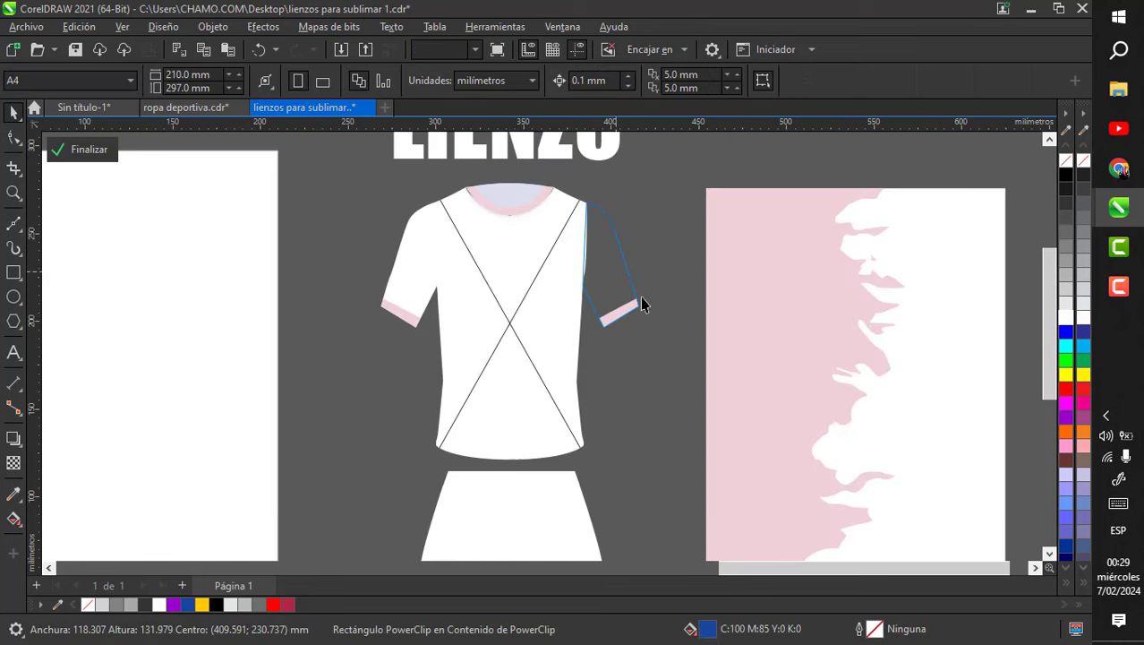
ctrl+click(673, 391)
click(674, 398)
scroll(621, 263, up, 2)
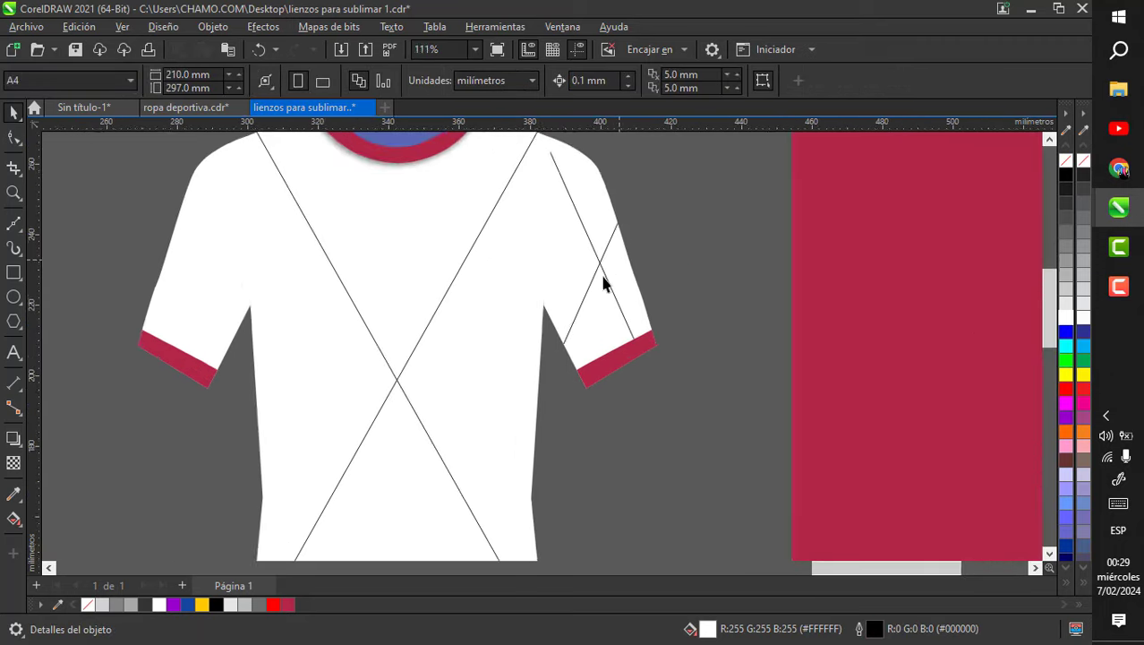
- Fill the inside of the collar with grey #999999
scroll(605, 268, down, 4)
scroll(568, 228, up, 2)
click(523, 228)
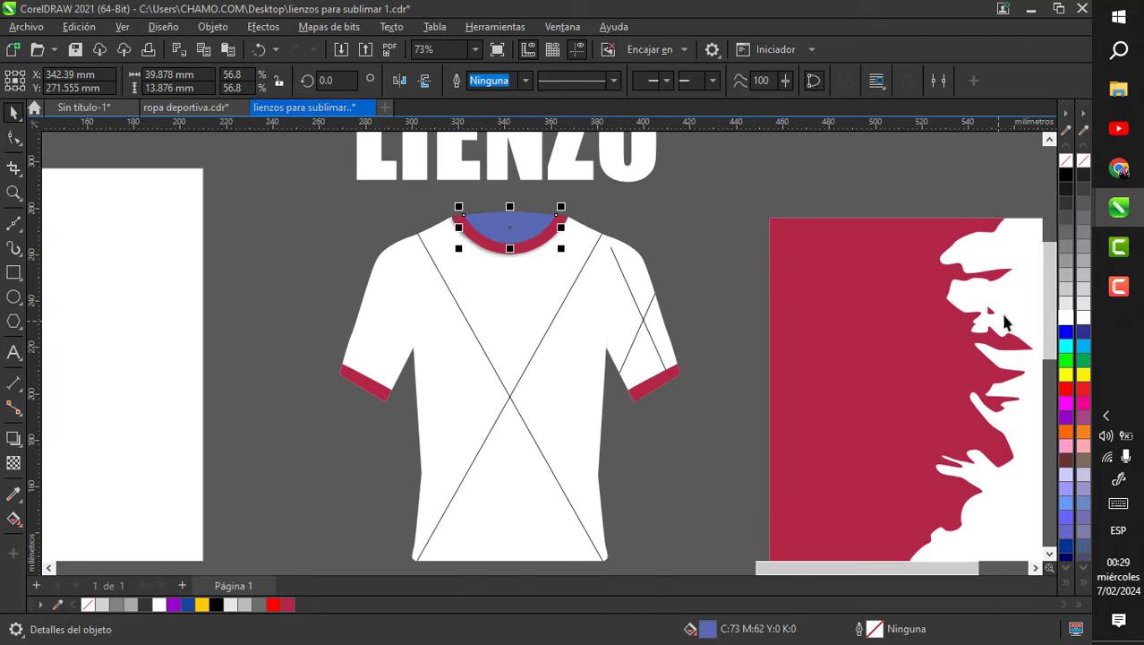
click(698, 224)
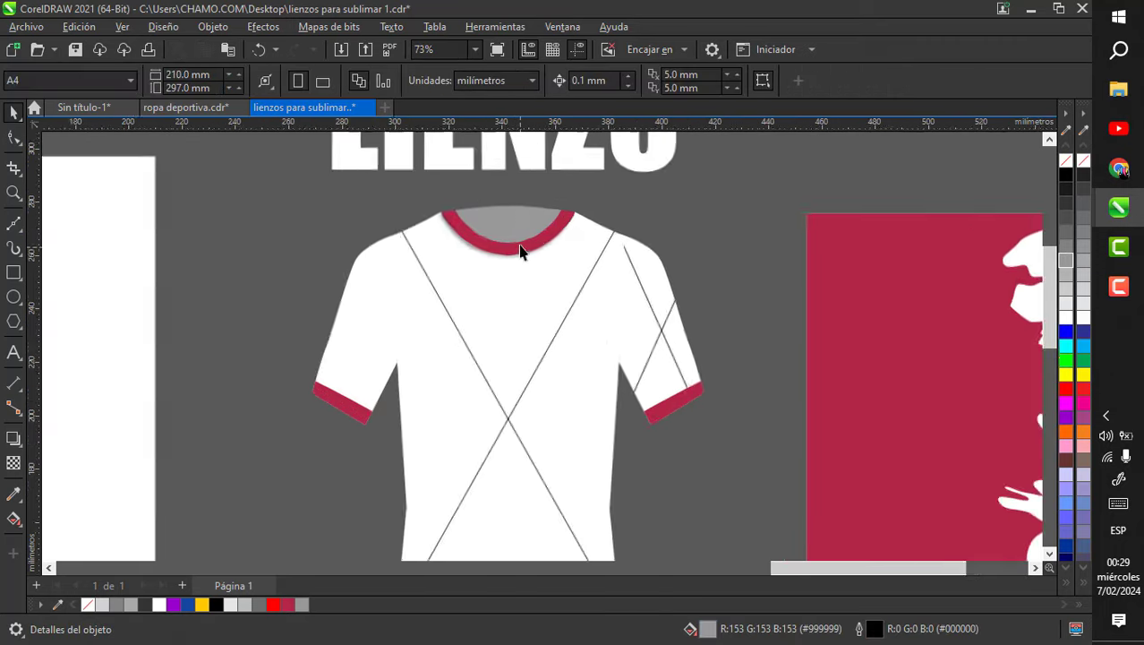
- Place a copy of the crimson and white canvas over the blank page, beside the white kit
scroll(751, 258, down, 3)
scroll(841, 309, up, 2)
click(842, 309)
scroll(825, 299, down, 2)
drag(824, 299, 514, 275)
right_click(514, 274)
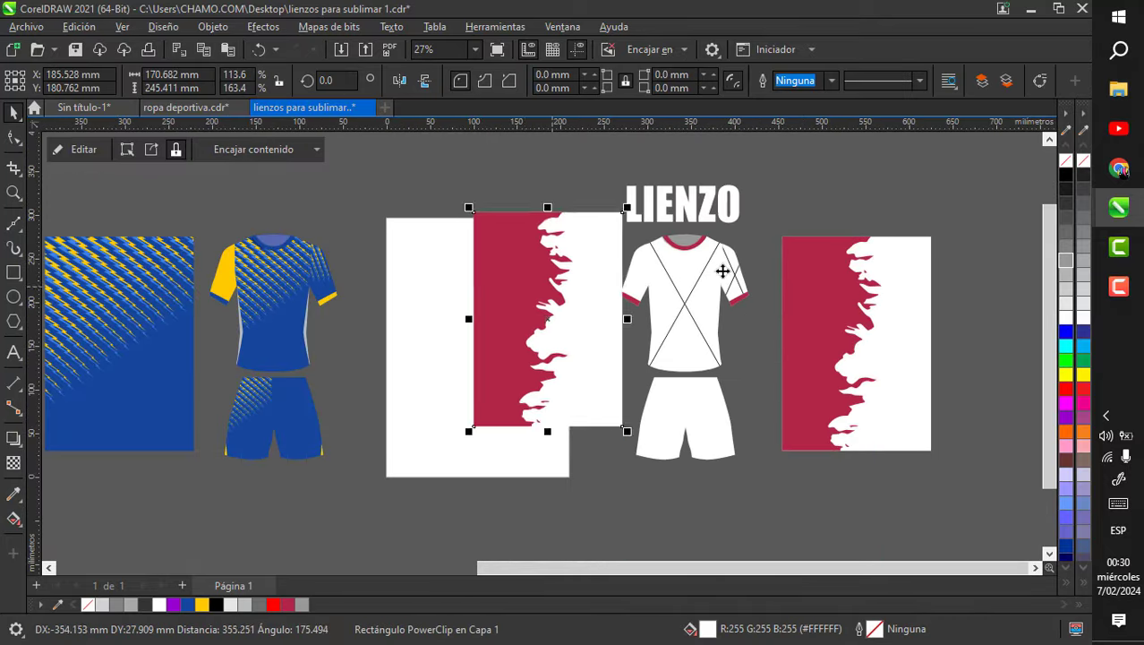
- Scale the copied canvas down to about the shirt's size and PowerClip it into the shirt body
scroll(692, 247, up, 1)
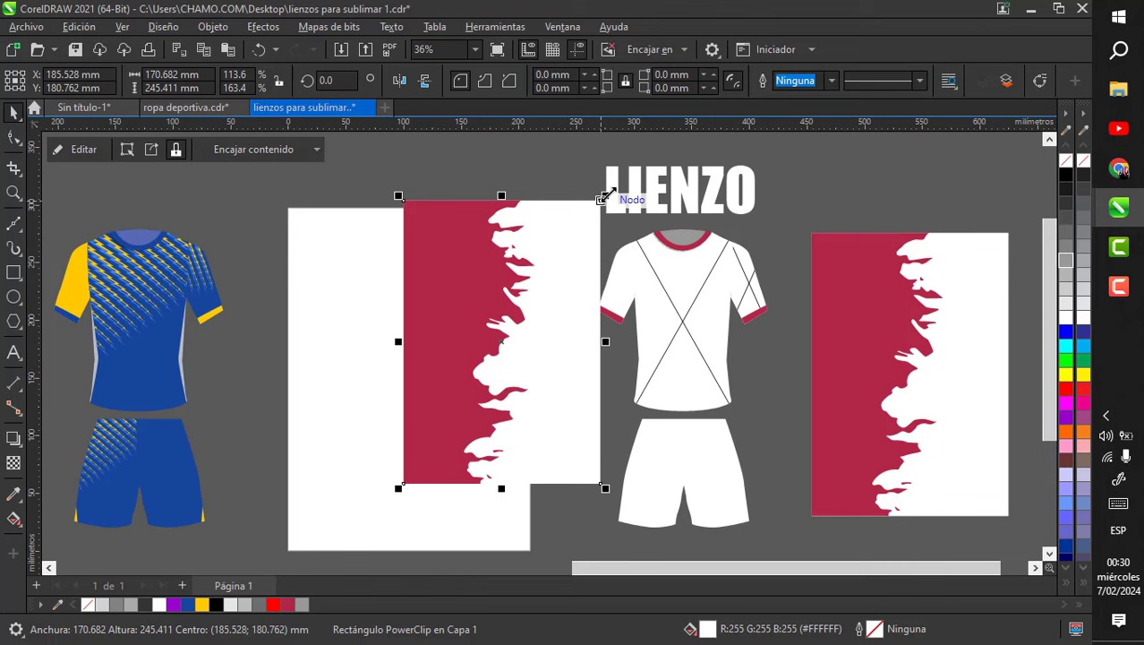
drag(605, 195, 534, 294)
drag(464, 373, 681, 304)
scroll(685, 309, up, 2)
click(833, 420)
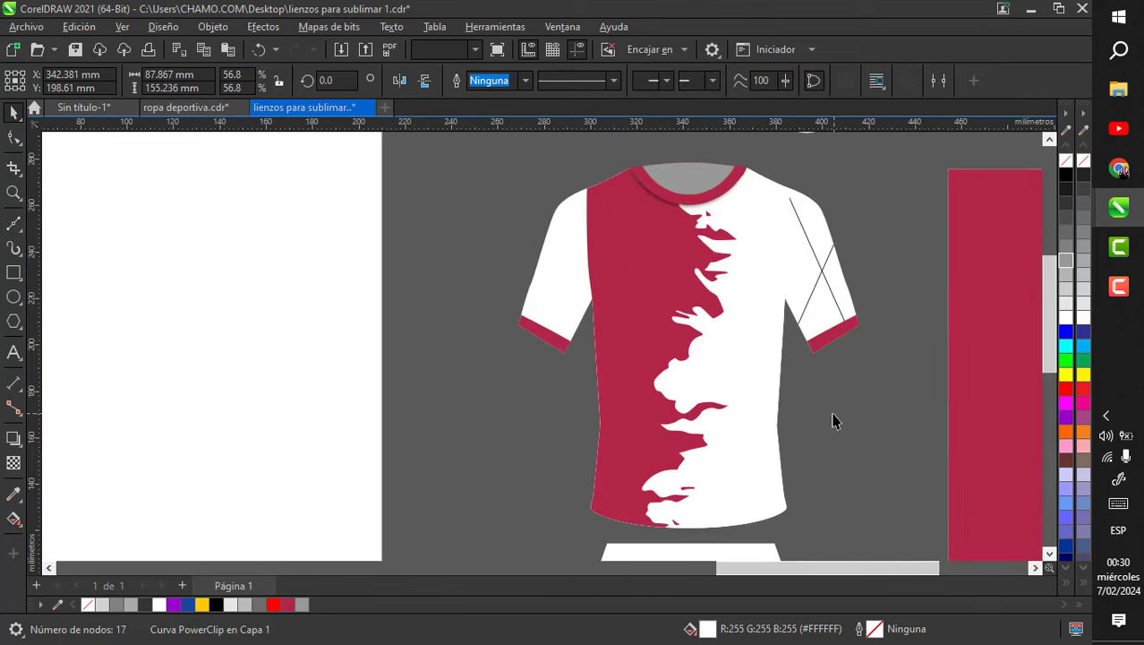
- Examine how the crimson splash on the shirt body meets the collar and the plain sleeves
scroll(809, 420, up, 1)
scroll(779, 358, down, 1)
scroll(753, 306, up, 2)
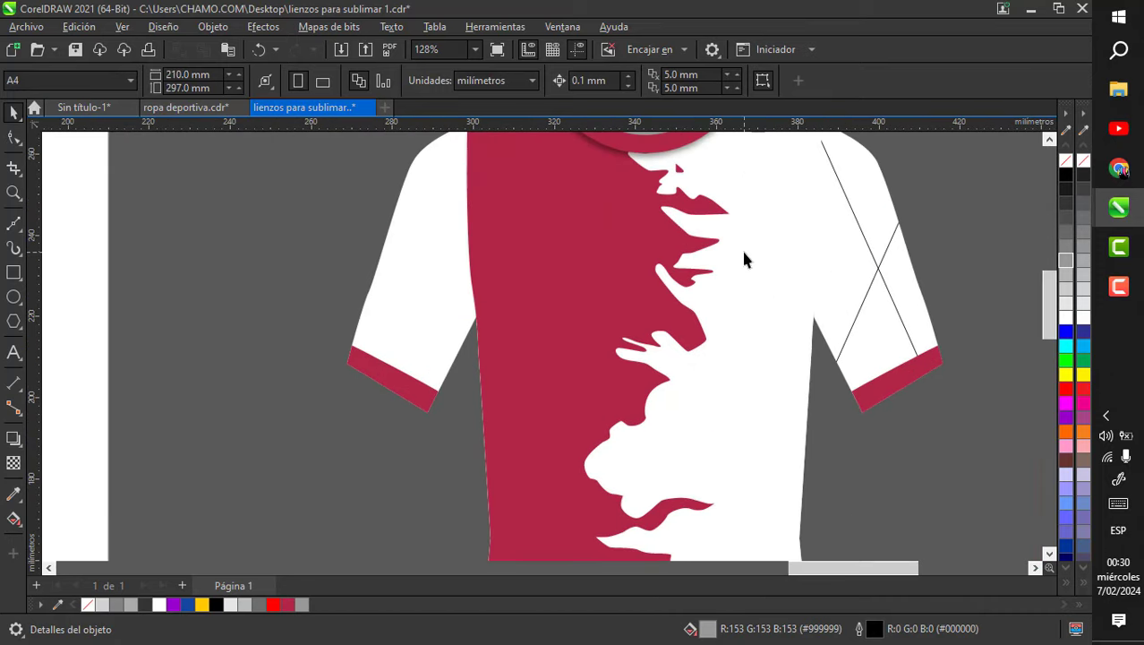
scroll(516, 255, down, 1)
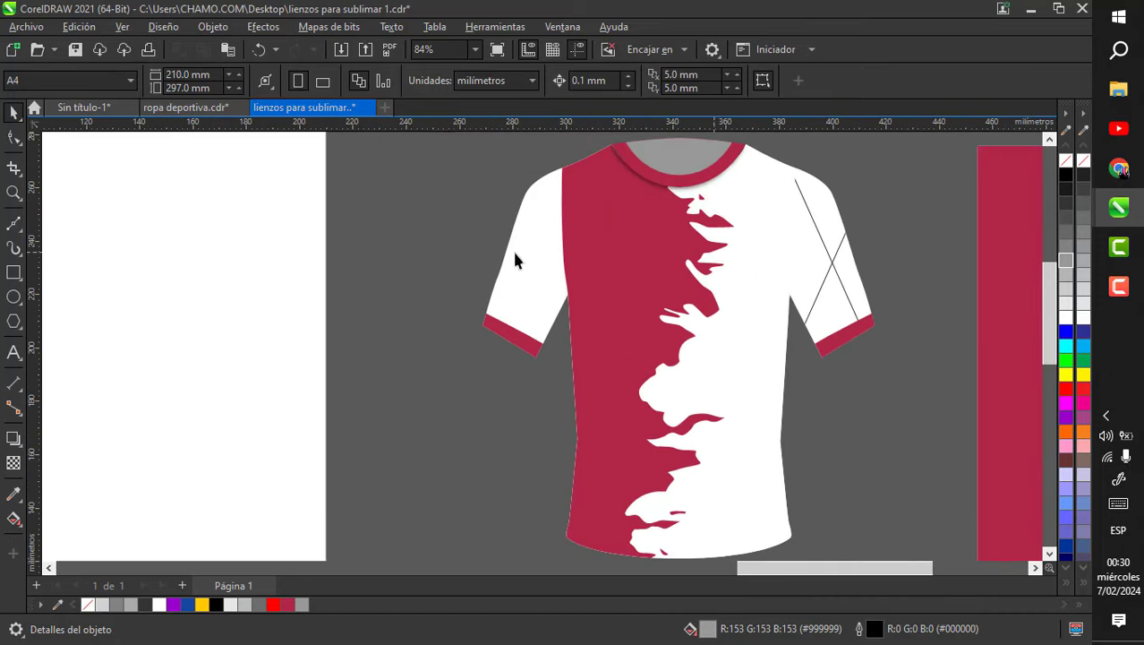
scroll(482, 237, up, 2)
scroll(475, 309, down, 2)
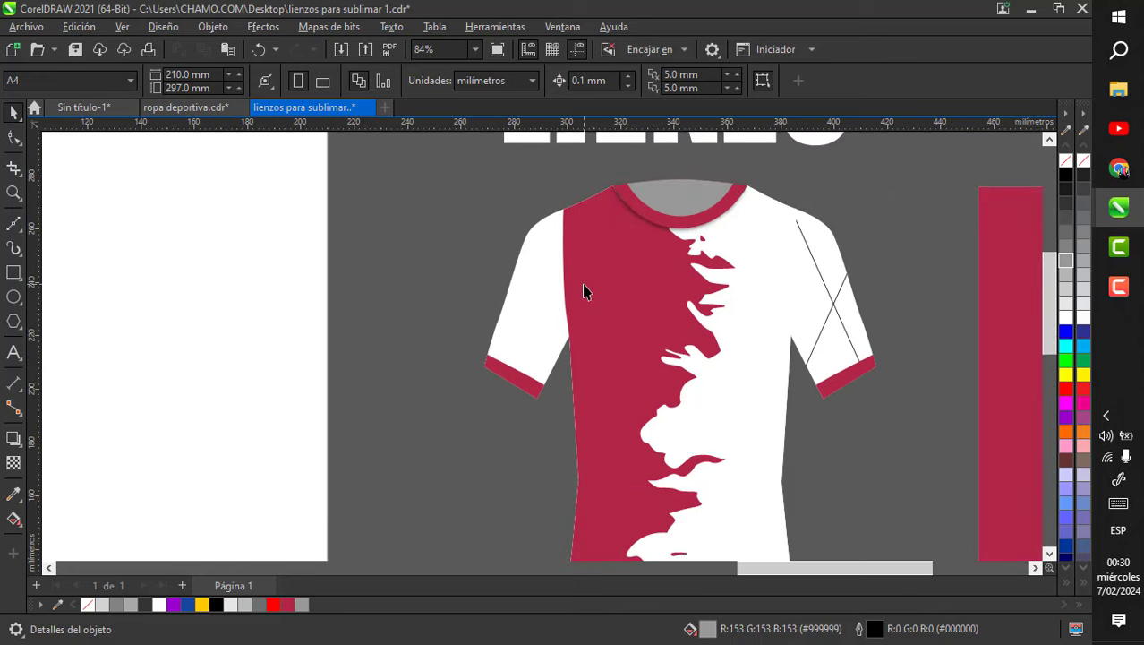
scroll(583, 291, up, 1)
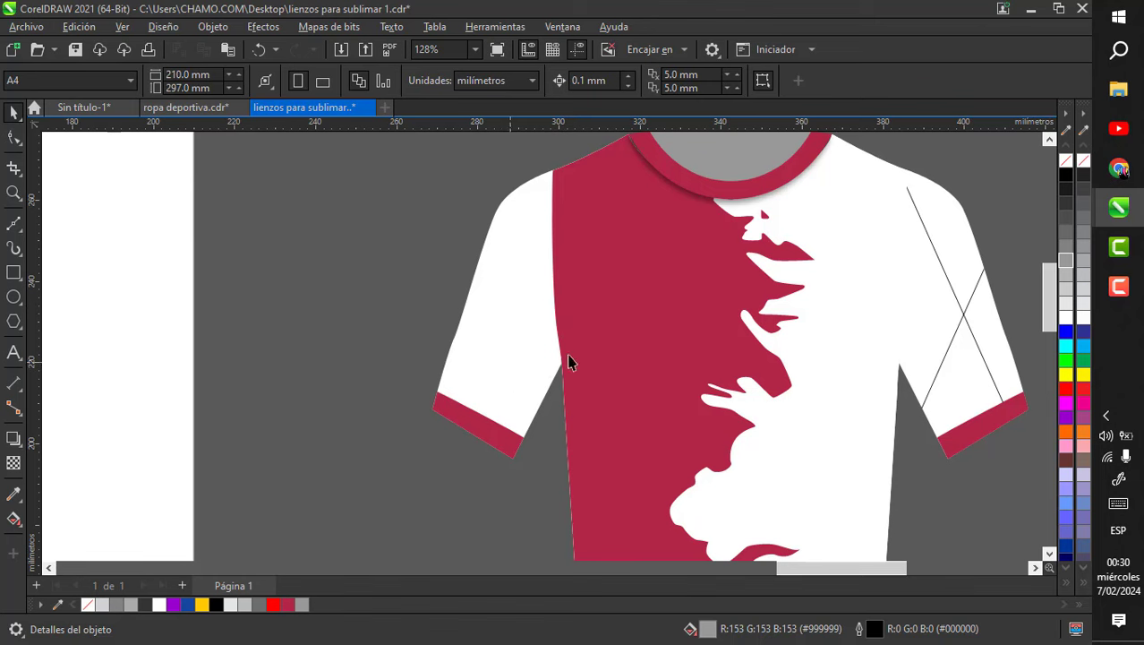
- Copy the canvas out of the shirt body's PowerClip and place the copy beside the shirt, overlapping the blank page
double_click(635, 306)
scroll(635, 306, down, 1)
click(635, 306)
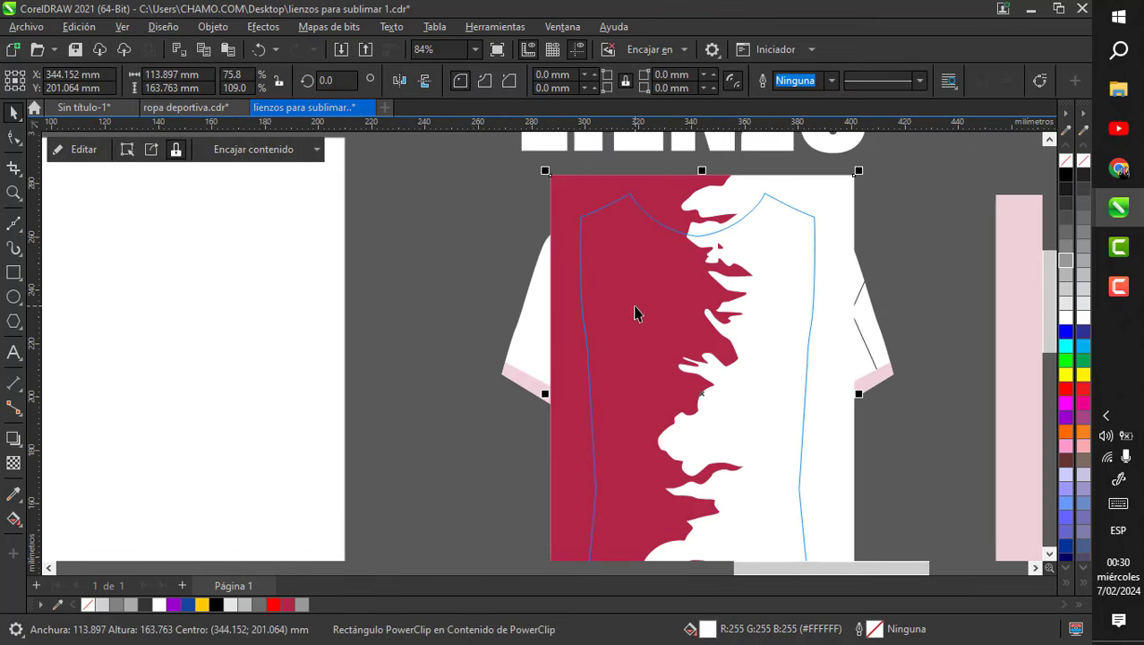
ctrl+click(449, 327)
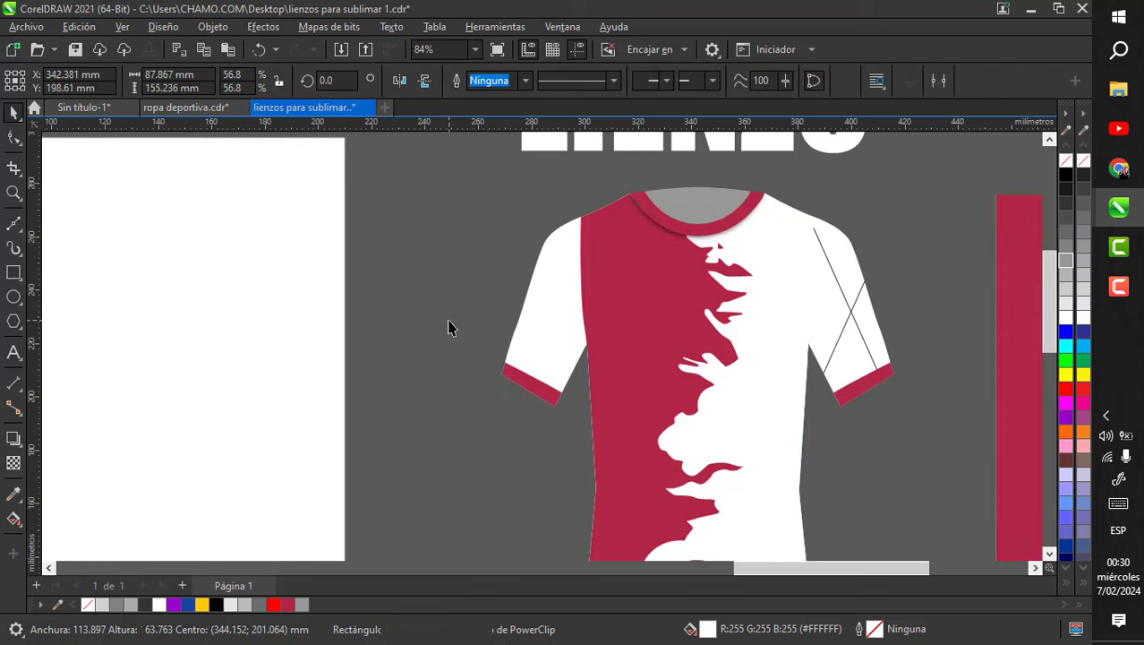
click(449, 327)
key(ctrl+v)
drag(725, 262, 392, 291)
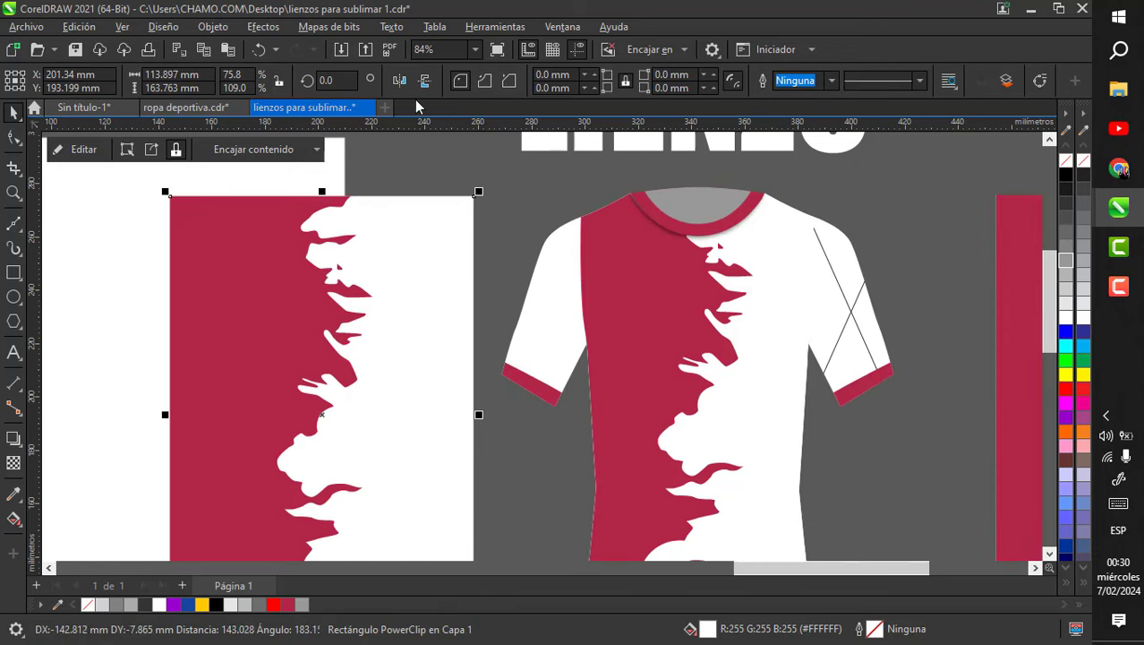
- Mirror the copied canvas horizontally, shrink it, and rotate it diagonally so its crimson side faces the shirt
click(399, 80)
drag(478, 194, 386, 309)
click(385, 309)
drag(447, 248, 322, 322)
drag(342, 385, 229, 297)
- PowerClip the rotated canvas into the sleeve on the shirt's crimson side and adjust its position inside
right_click(225, 302)
click(356, 380)
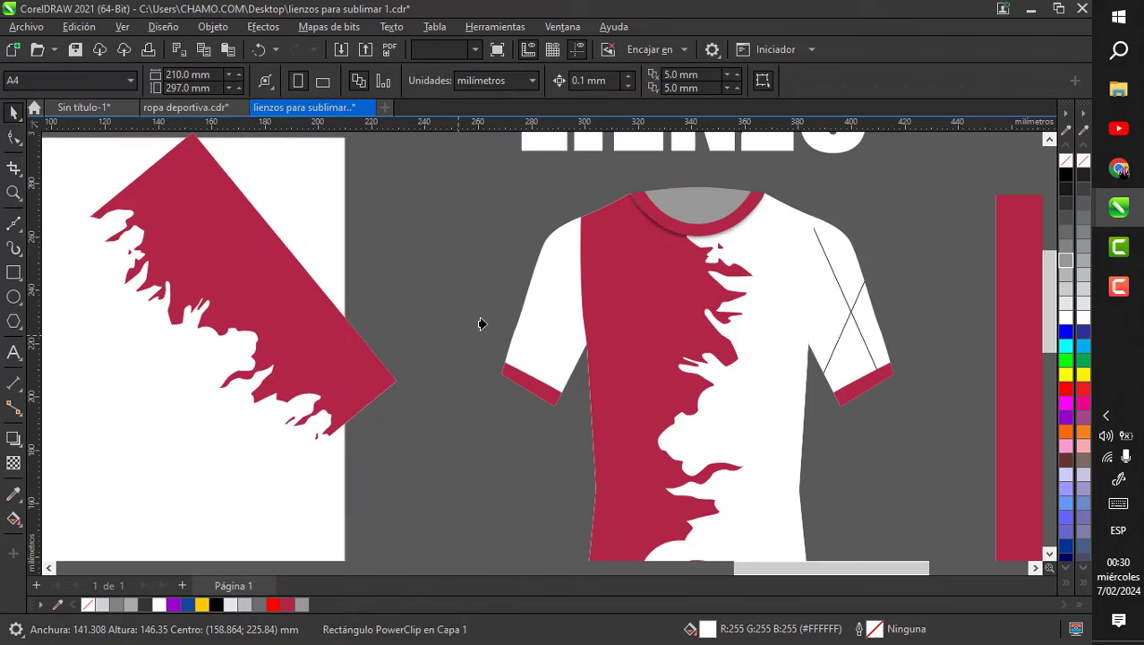
click(555, 319)
double_click(557, 317)
mouse_move(565, 312)
mouse_down()
mouse_move(565, 352)
mouse_move(565, 311)
mouse_up()
ctrl+click(299, 466)
click(300, 473)
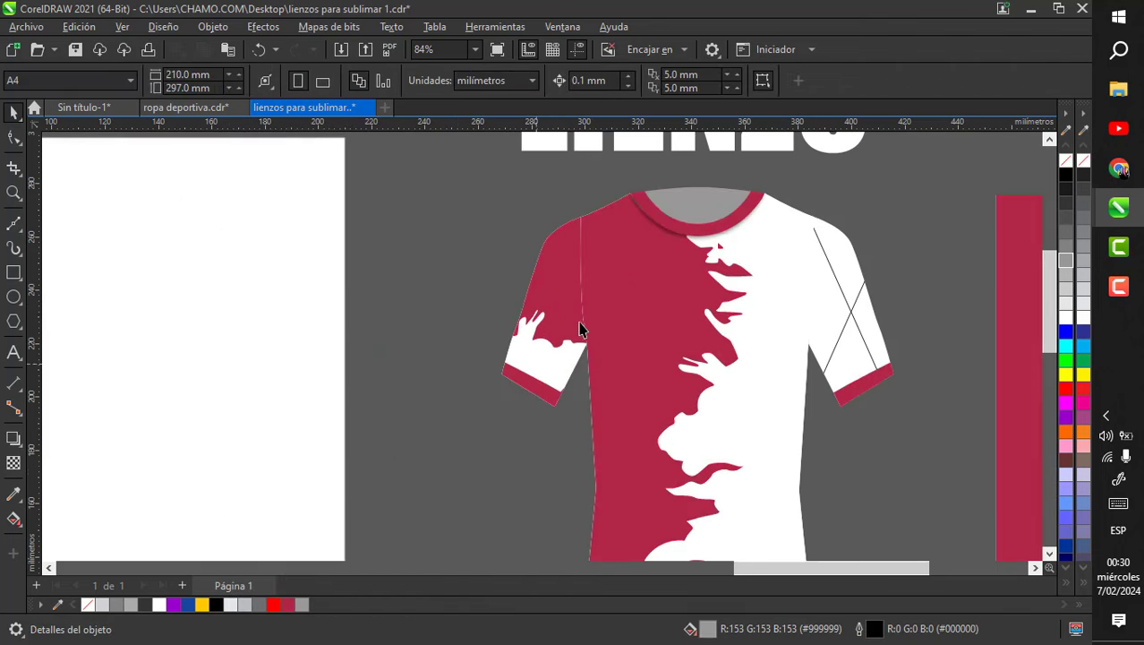
- Copy the canvas from the shirt body's PowerClip again and place the copy beside the shorts
scroll(560, 345, up, 5)
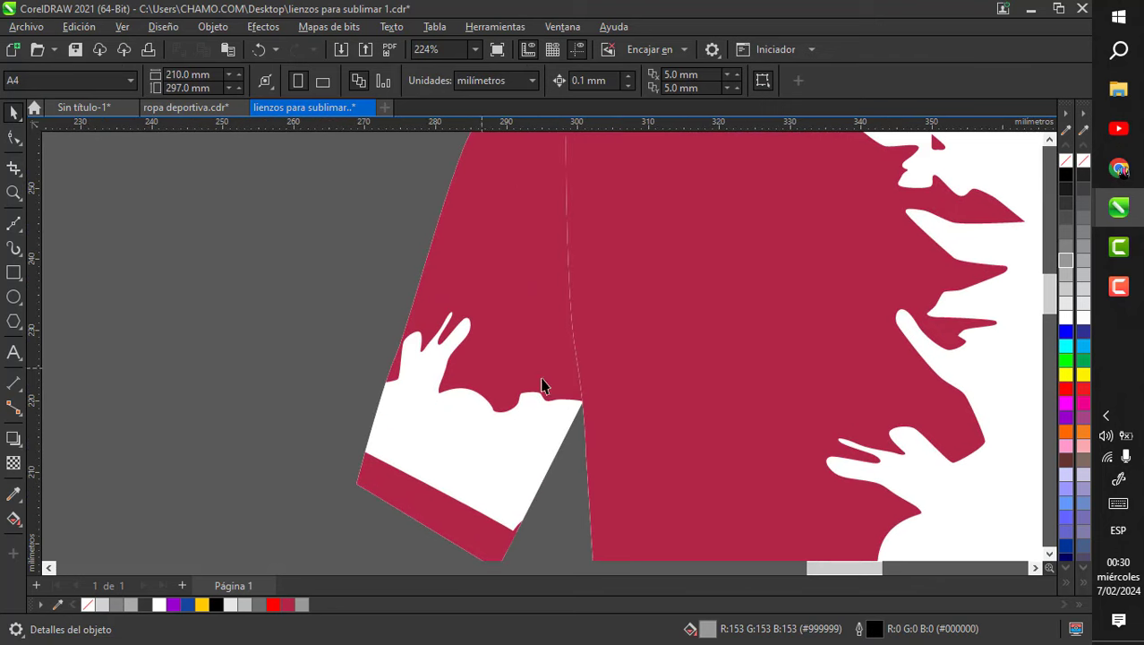
scroll(656, 277, down, 8)
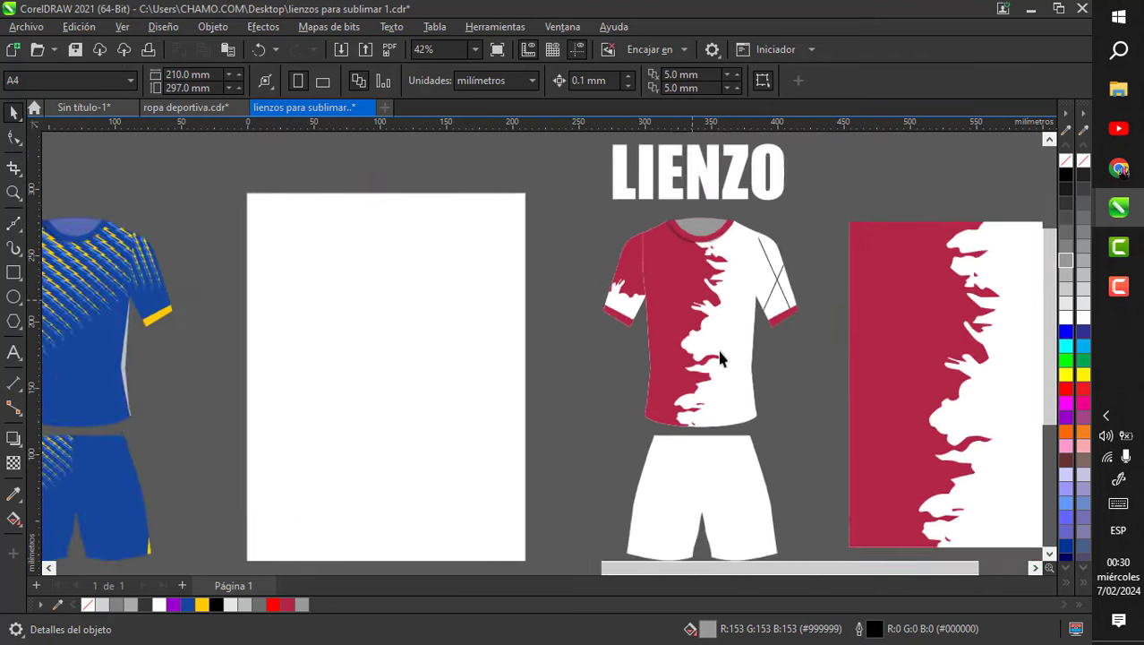
scroll(721, 403, up, 3)
scroll(677, 340, down, 3)
scroll(659, 355, up, 1)
double_click(657, 357)
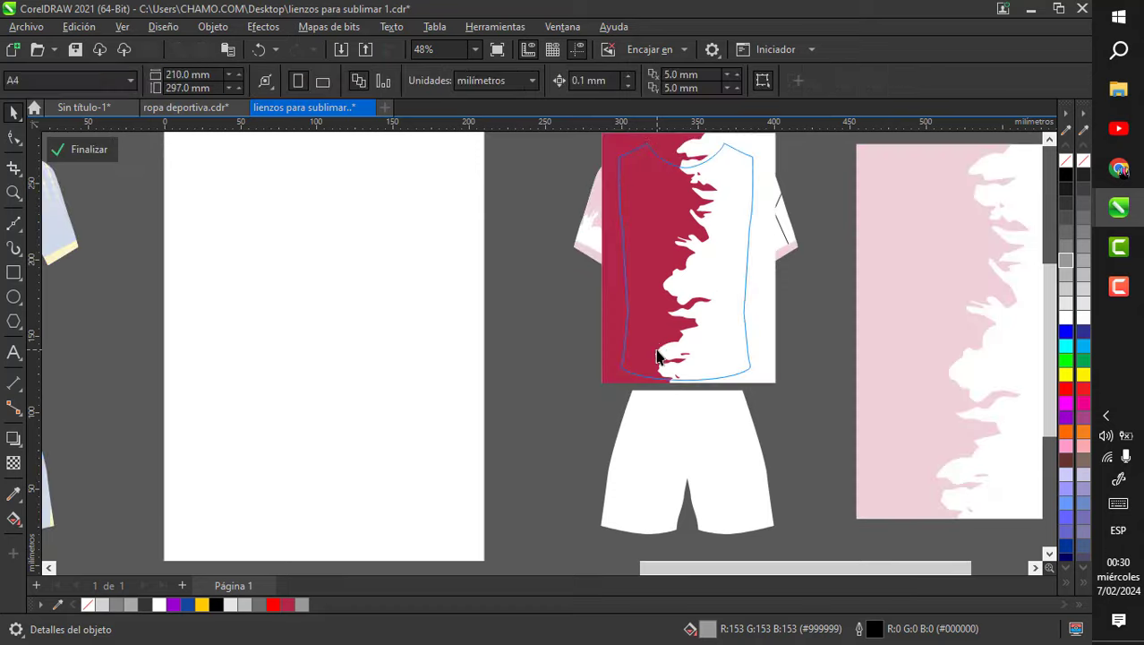
click(658, 351)
ctrl+click(400, 399)
key(ctrl+v)
drag(656, 266, 478, 427)
- PowerClip the copied canvas into the shorts and shift it slightly towards the white leg inside the frame
scroll(523, 316, down, 1)
drag(534, 376, 653, 407)
scroll(652, 448, up, 5)
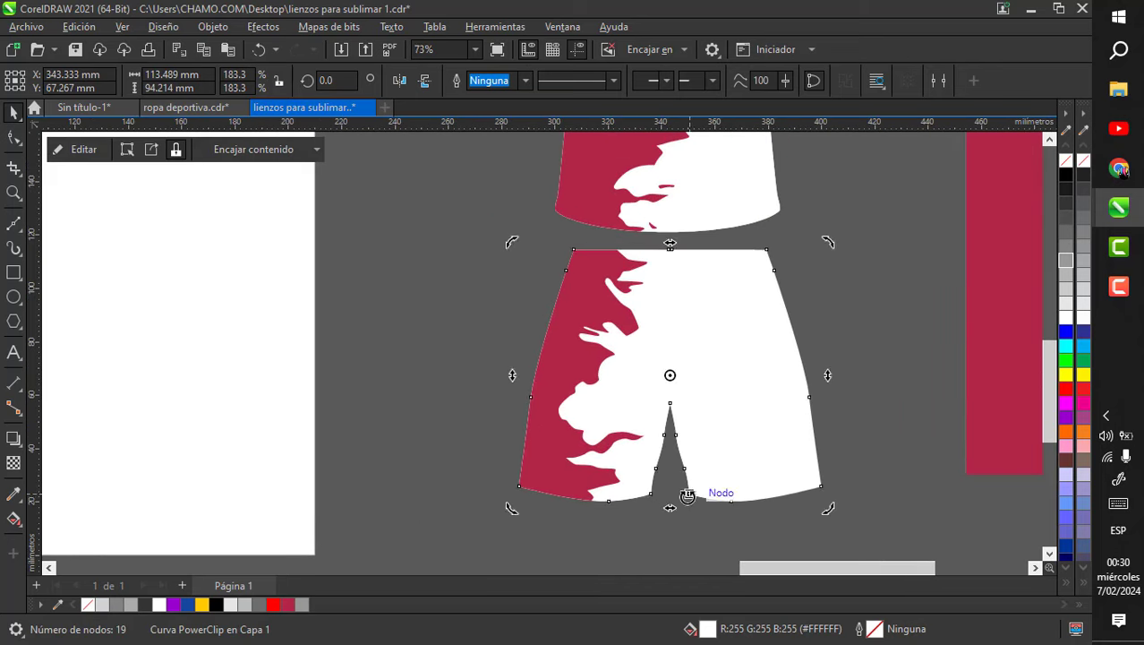
click(680, 519)
double_click(573, 254)
drag(567, 247, 592, 242)
ctrl+click(336, 267)
click(423, 342)
- Remove the empty PowerClip frame from the sleeve on the shirt's white side
scroll(584, 456, down, 9)
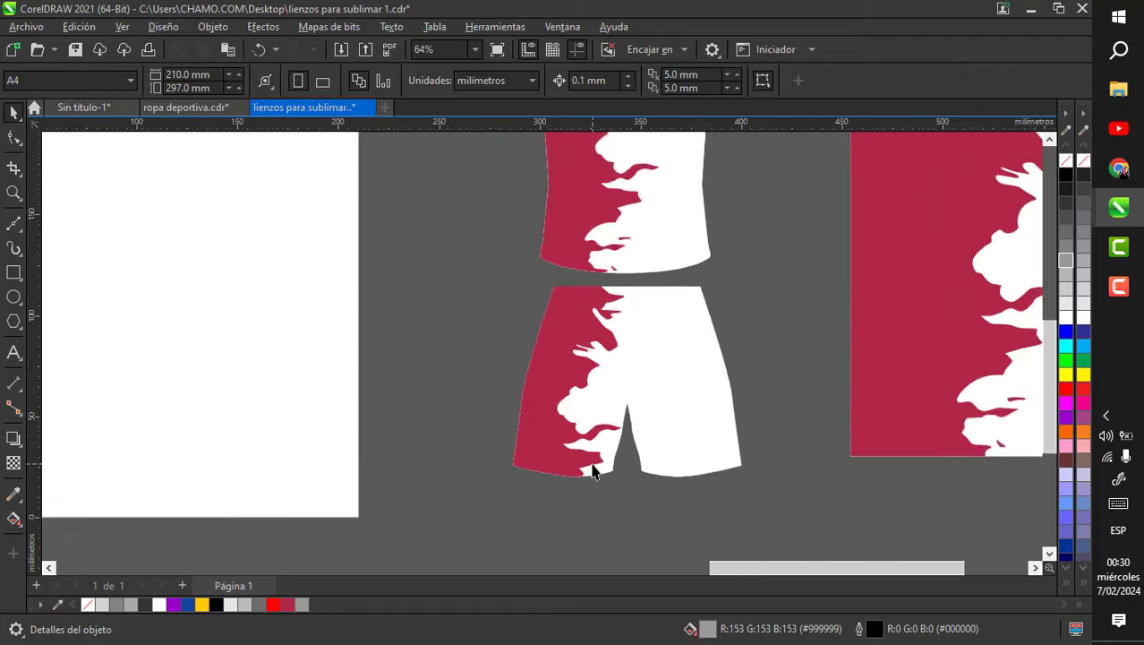
scroll(574, 277, up, 2)
click(805, 320)
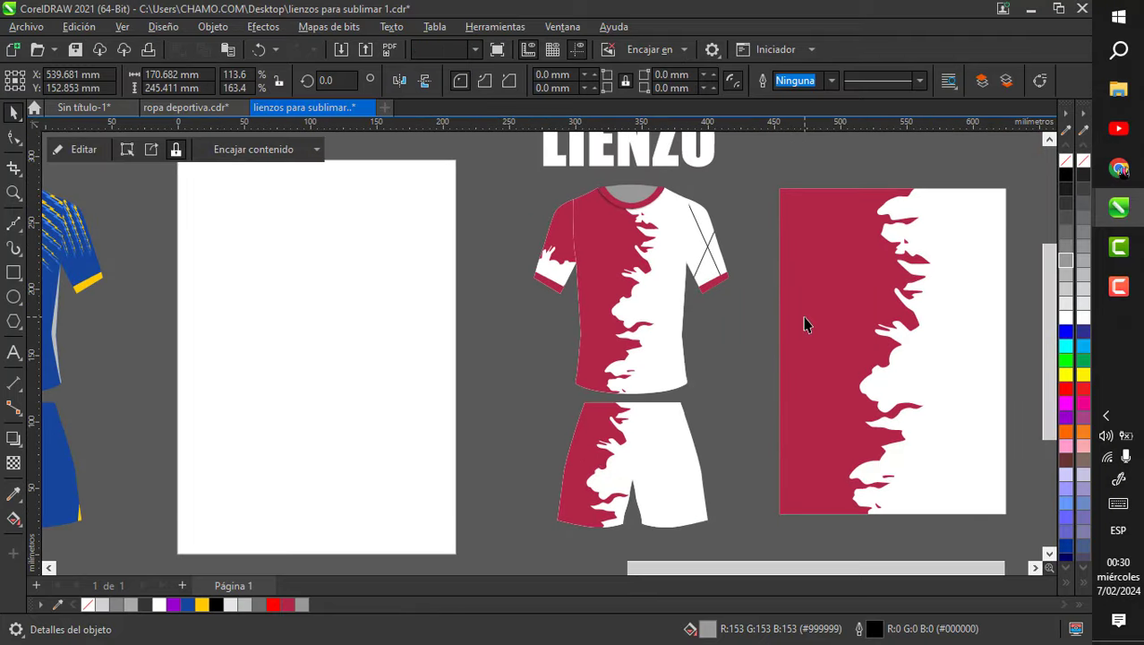
key(F4)
scroll(727, 369, up, 5)
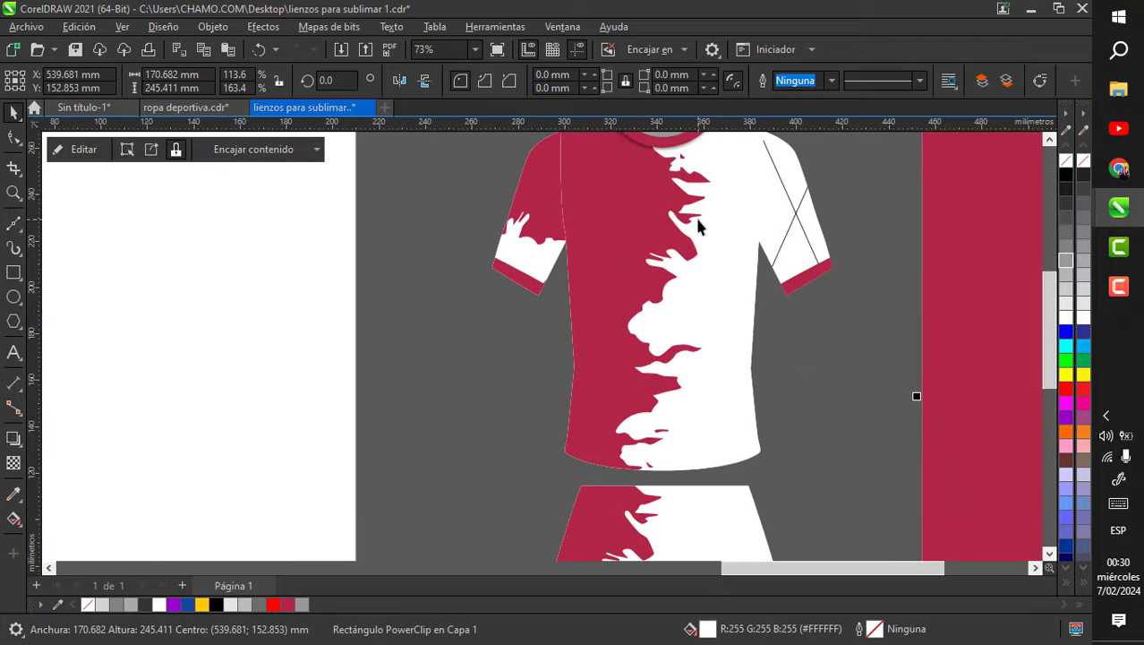
scroll(717, 214, down, 1)
scroll(797, 235, up, 4)
right_click(802, 255)
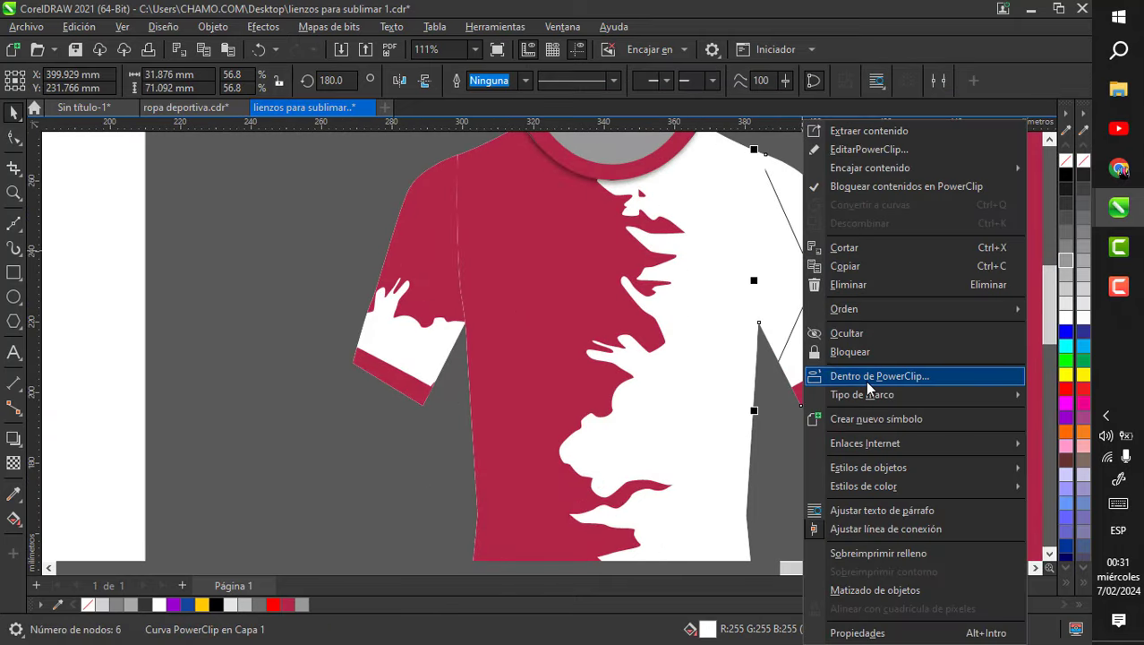
mouse_move(868, 398)
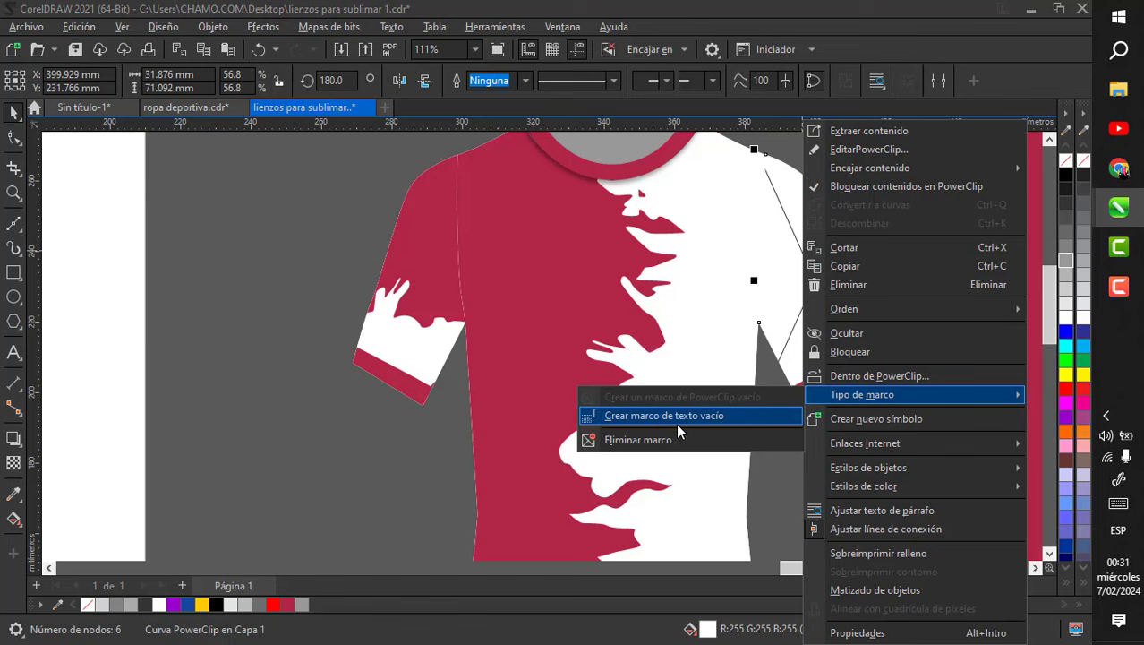
click(649, 439)
click(826, 463)
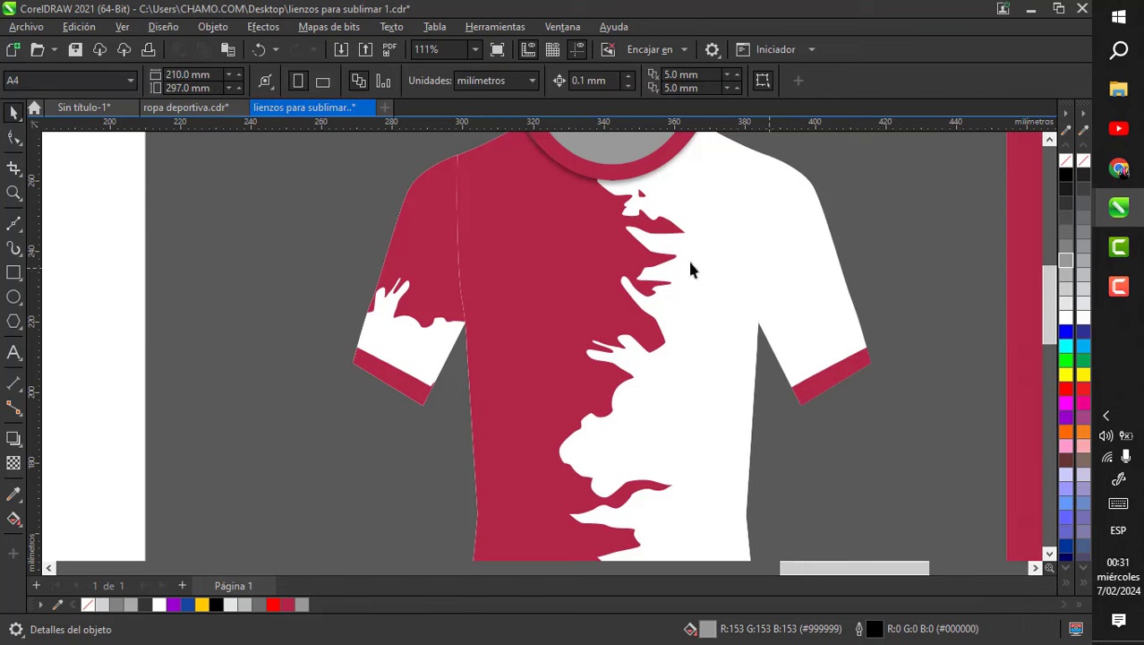
- Copy the SPONSOR text and round badge from the purple kit's shirt onto the chest of the crimson and white shirt
scroll(673, 283, down, 5)
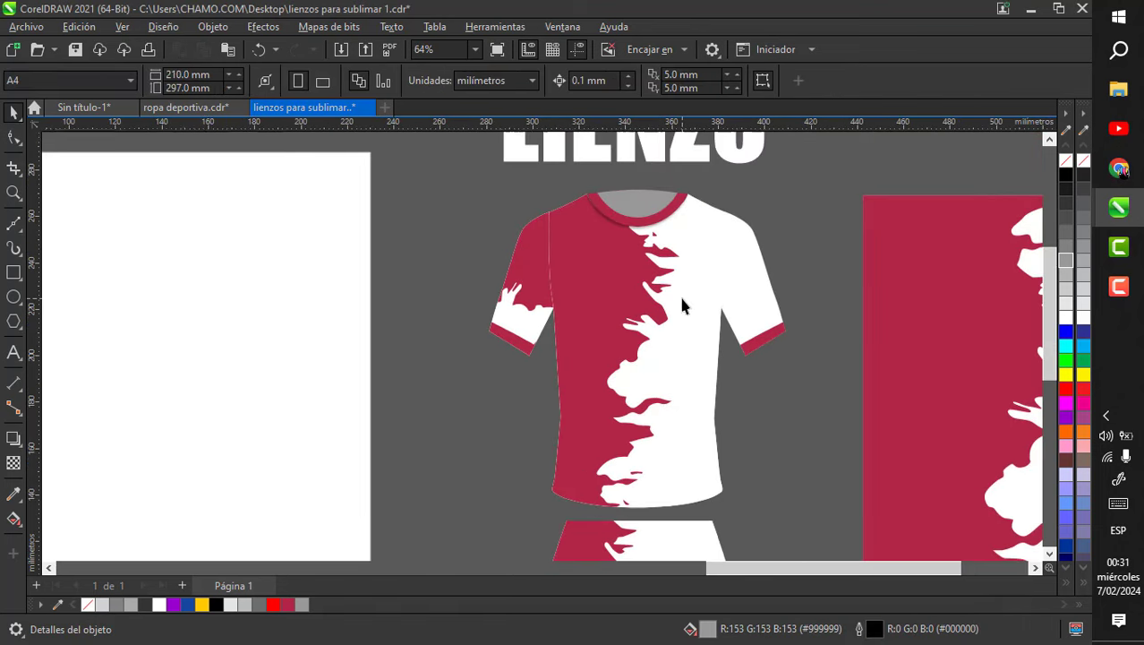
scroll(681, 295, down, 1)
scroll(240, 317, up, 1)
scroll(577, 387, down, 7)
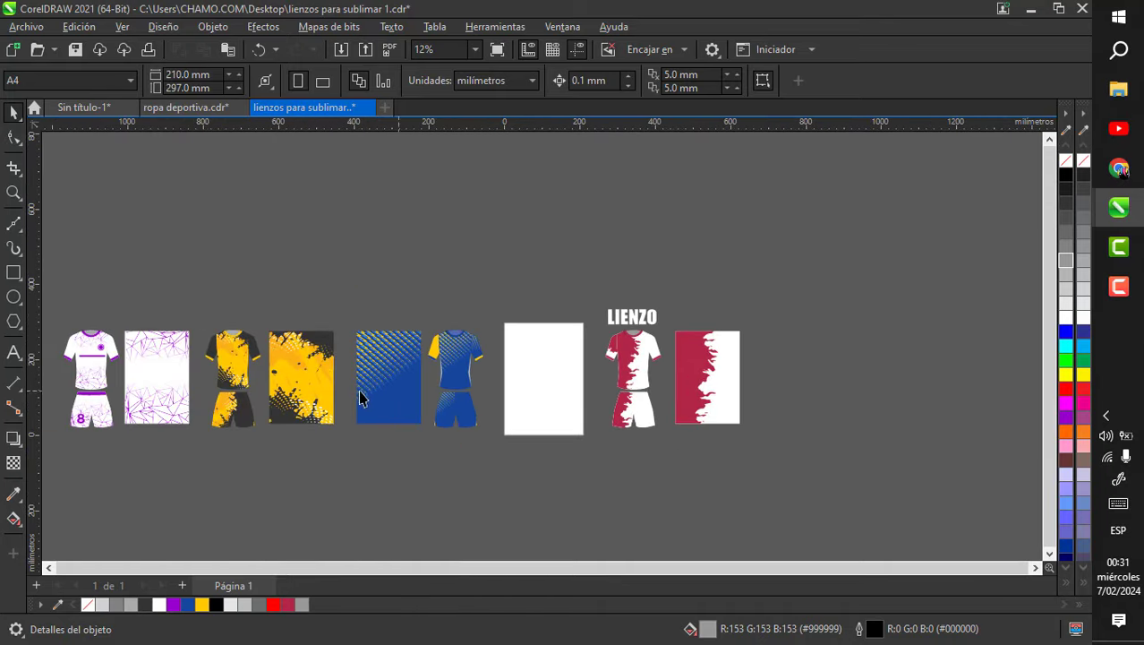
scroll(133, 369, up, 2)
scroll(105, 371, up, 5)
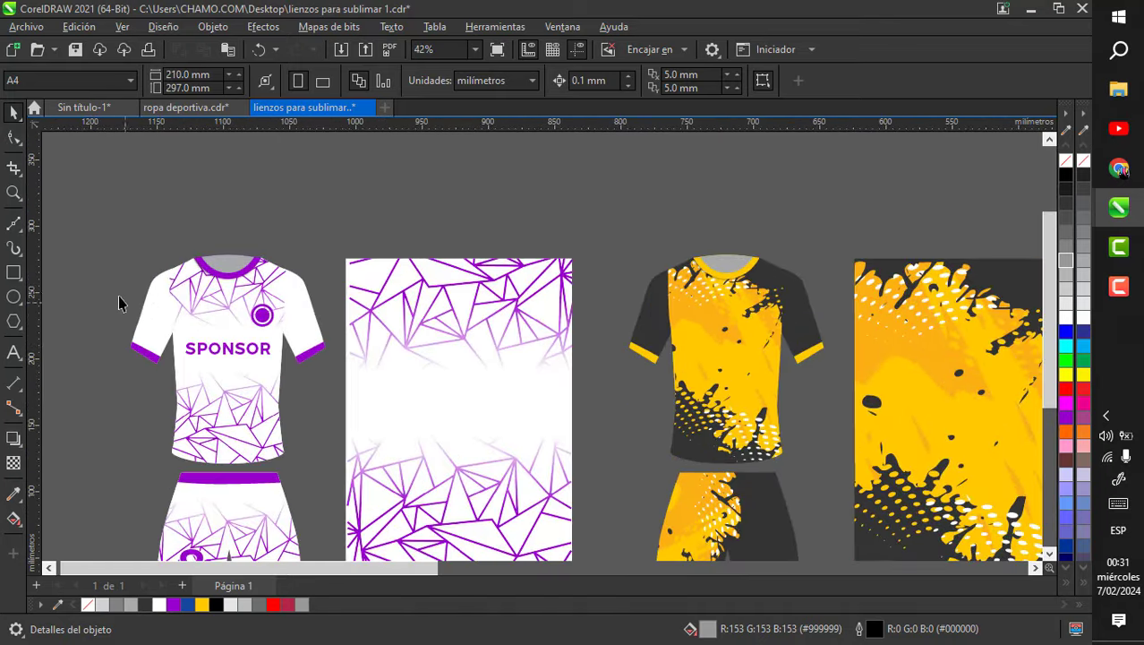
drag(120, 295, 949, 385)
scroll(218, 343, down, 4)
scroll(958, 358, up, 7)
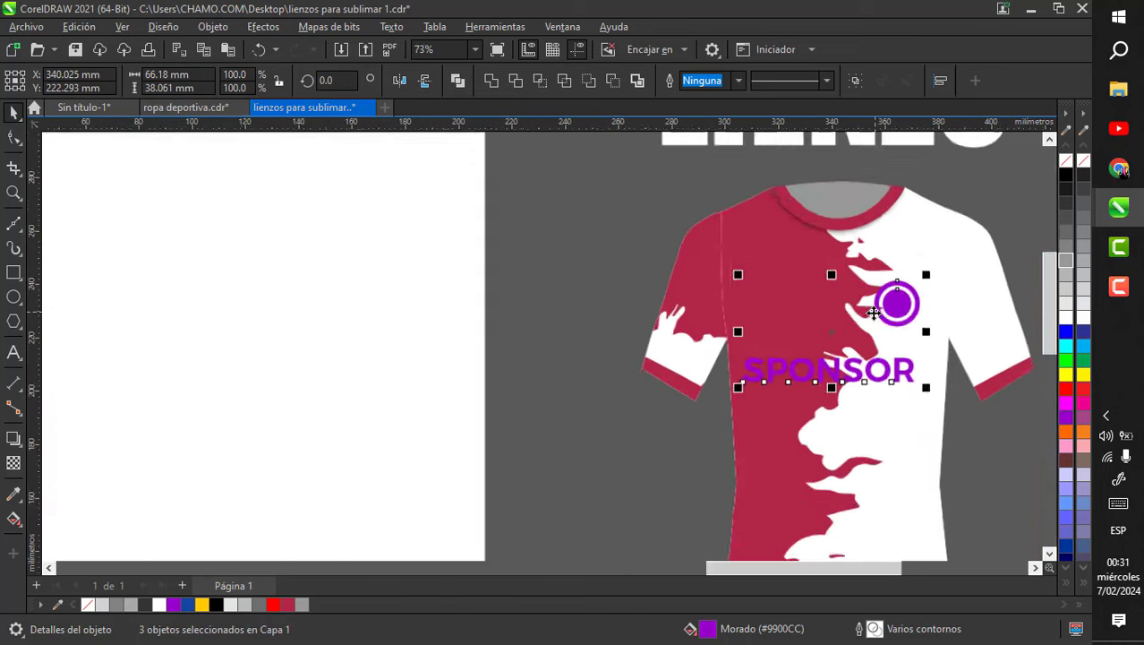
drag(900, 304, 925, 302)
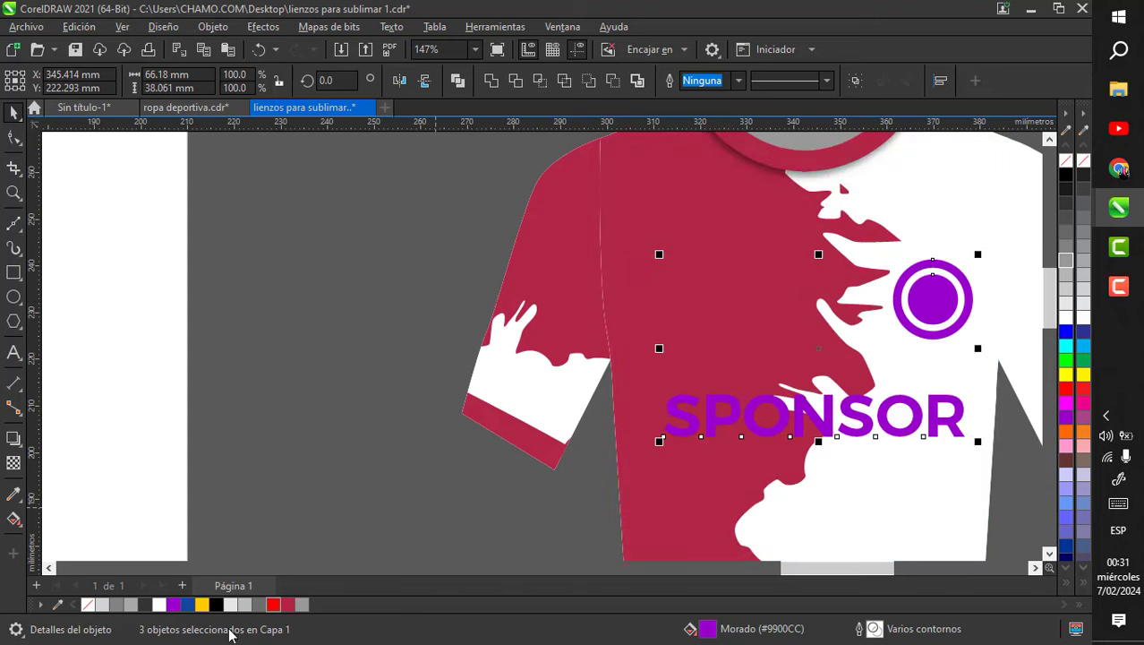
- Fill the copied SPONSOR text and badge with the kit's crimson, #B32648
click(289, 602)
click(340, 403)
scroll(350, 405, down, 1)
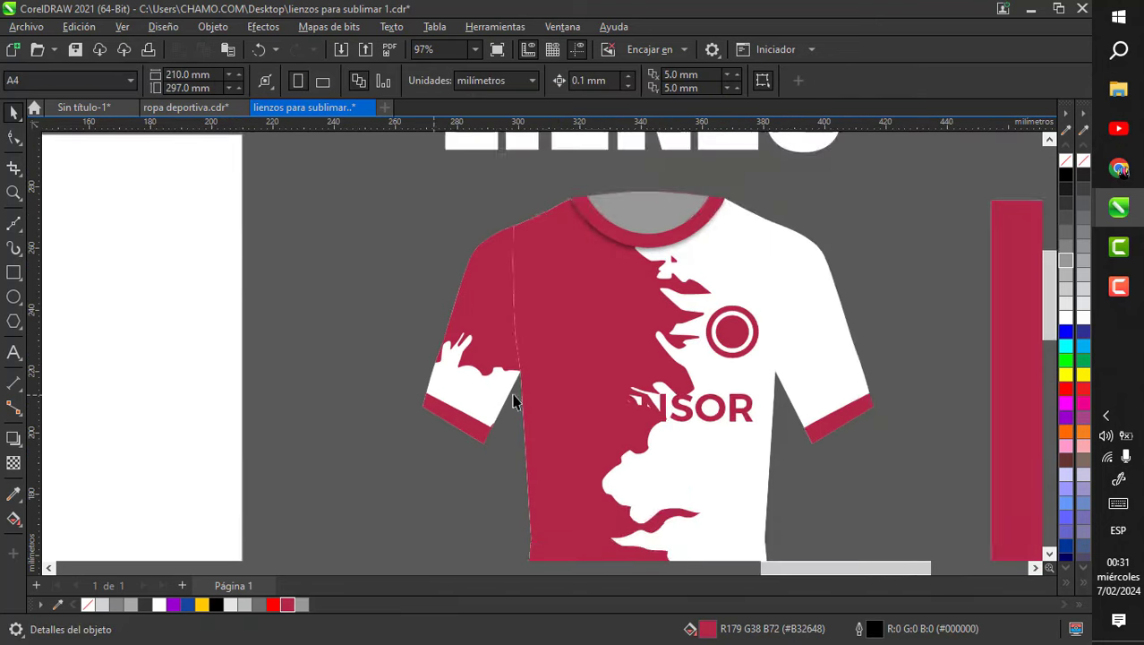
scroll(571, 407, up, 1)
- Give the crimson shirt's SPONSOR text a white 4.0 pt outline placed behind the fill
click(741, 421)
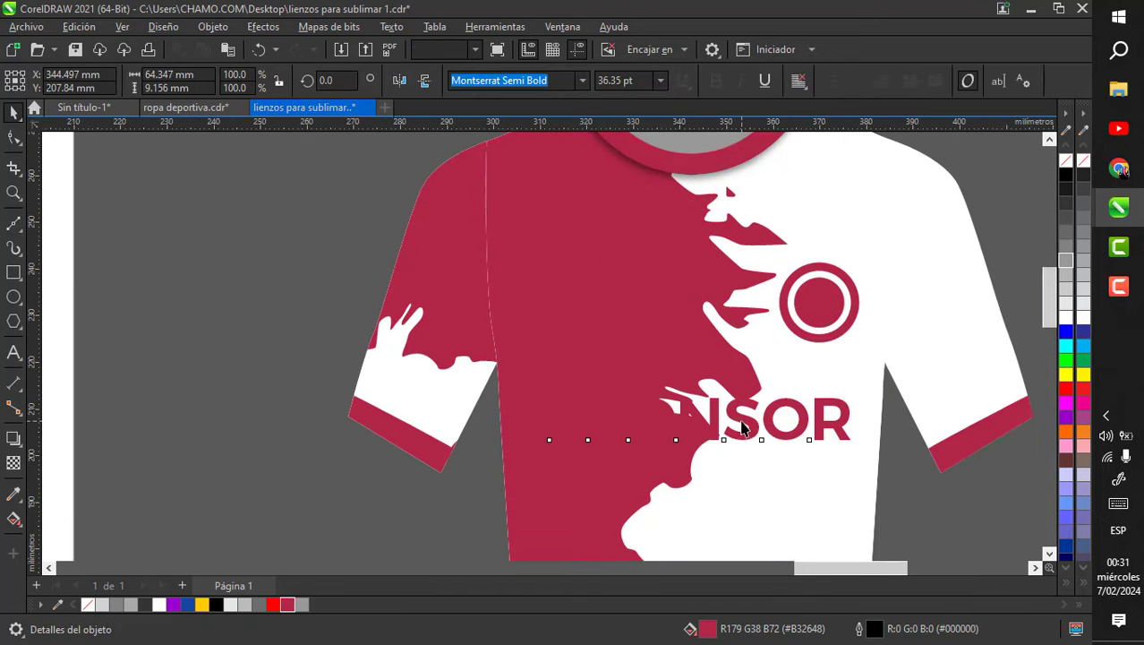
right_click(1065, 320)
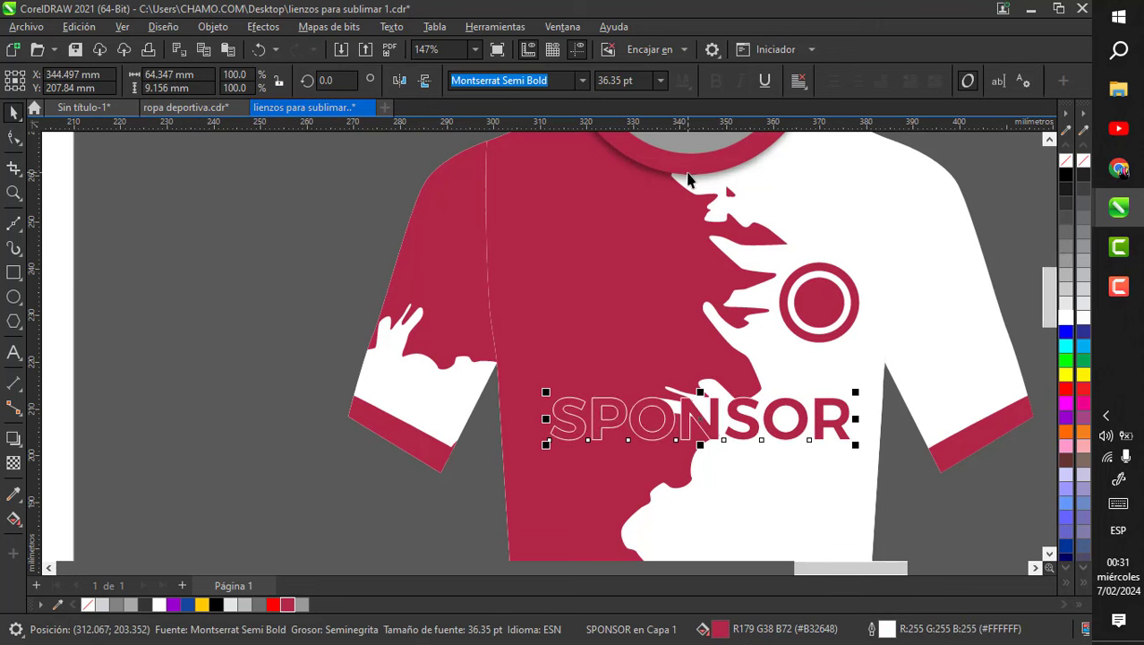
key(F12)
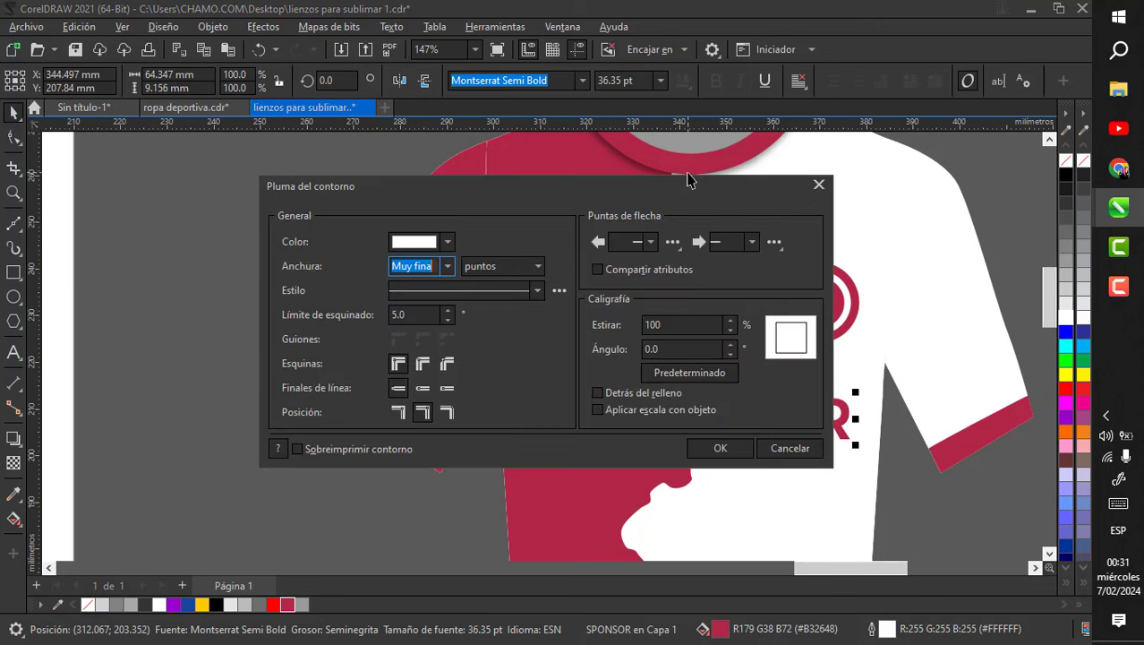
click(445, 267)
click(422, 386)
click(597, 393)
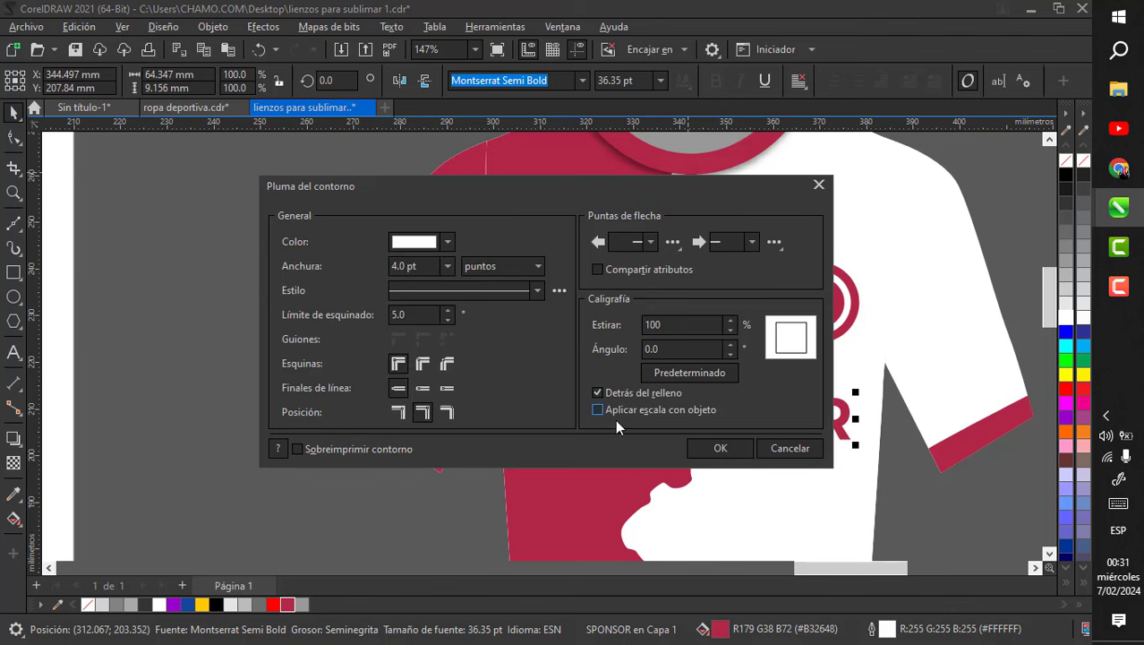
click(704, 449)
scroll(660, 260, down, 3)
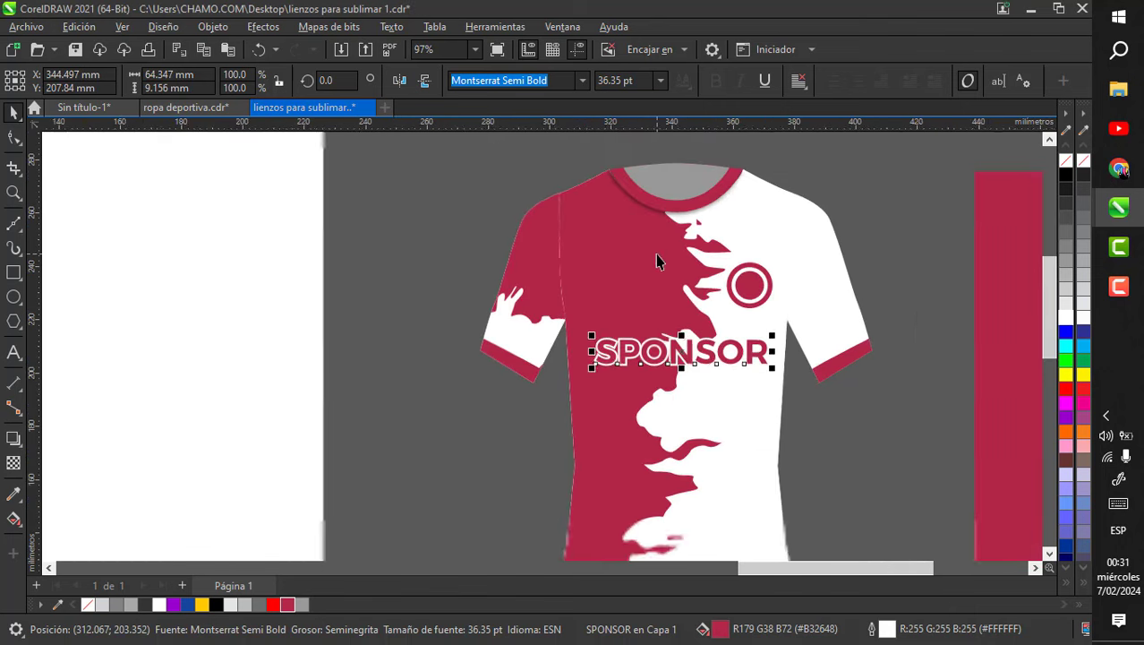
click(455, 209)
- Copy the number 8 from the purple shorts onto the white leg of the crimson shorts and fill it with crimson
scroll(654, 269, down, 4)
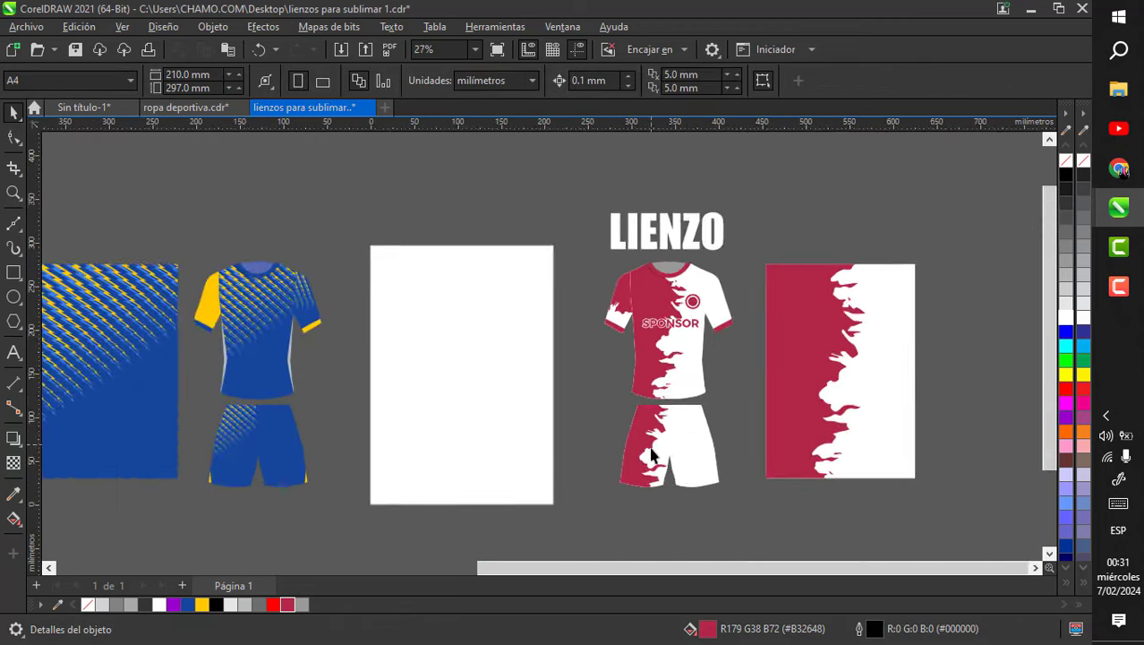
scroll(650, 456, up, 2)
scroll(651, 463, down, 5)
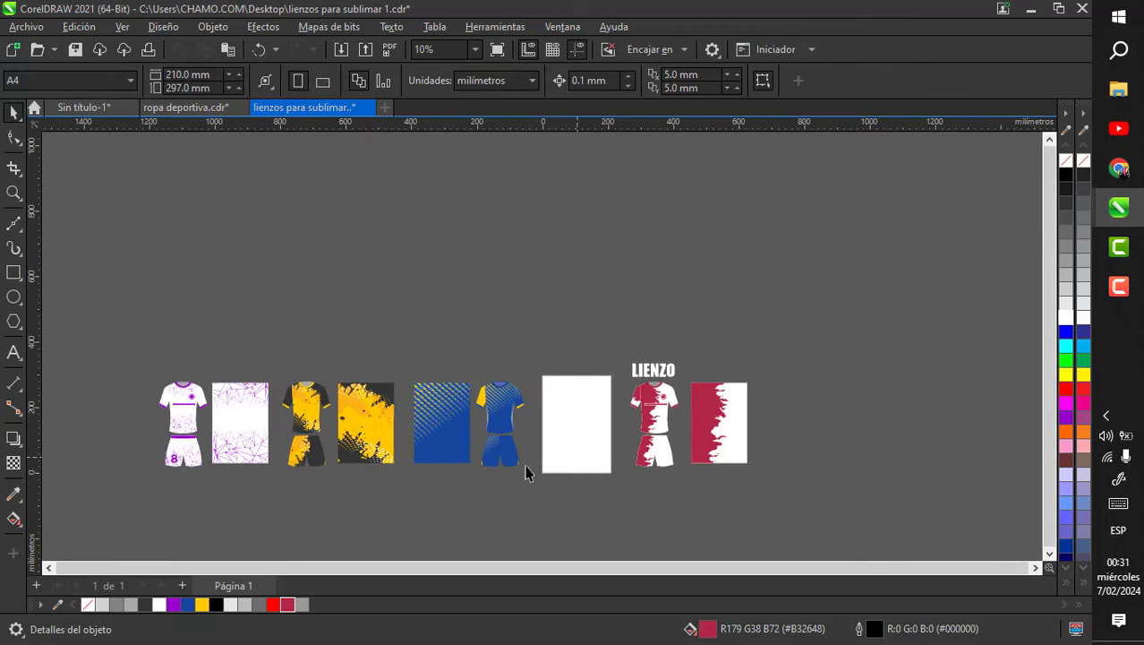
scroll(136, 483, up, 1)
click(78, 445)
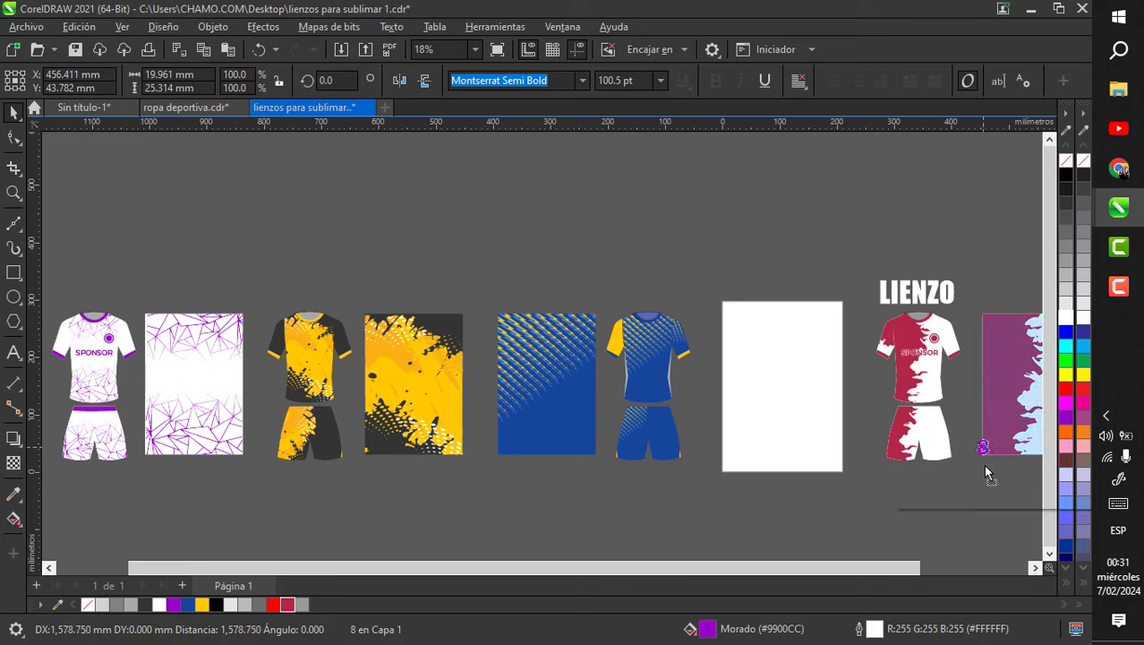
scroll(943, 449, up, 2)
scroll(969, 428, down, 3)
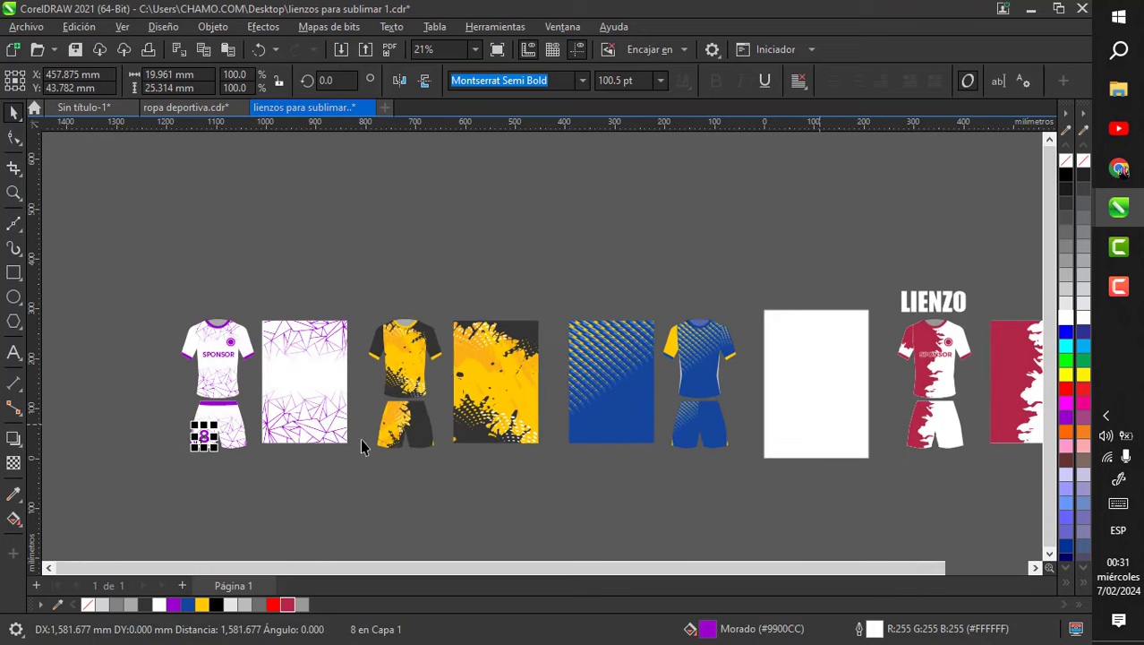
drag(211, 451, 922, 457)
scroll(952, 439, up, 6)
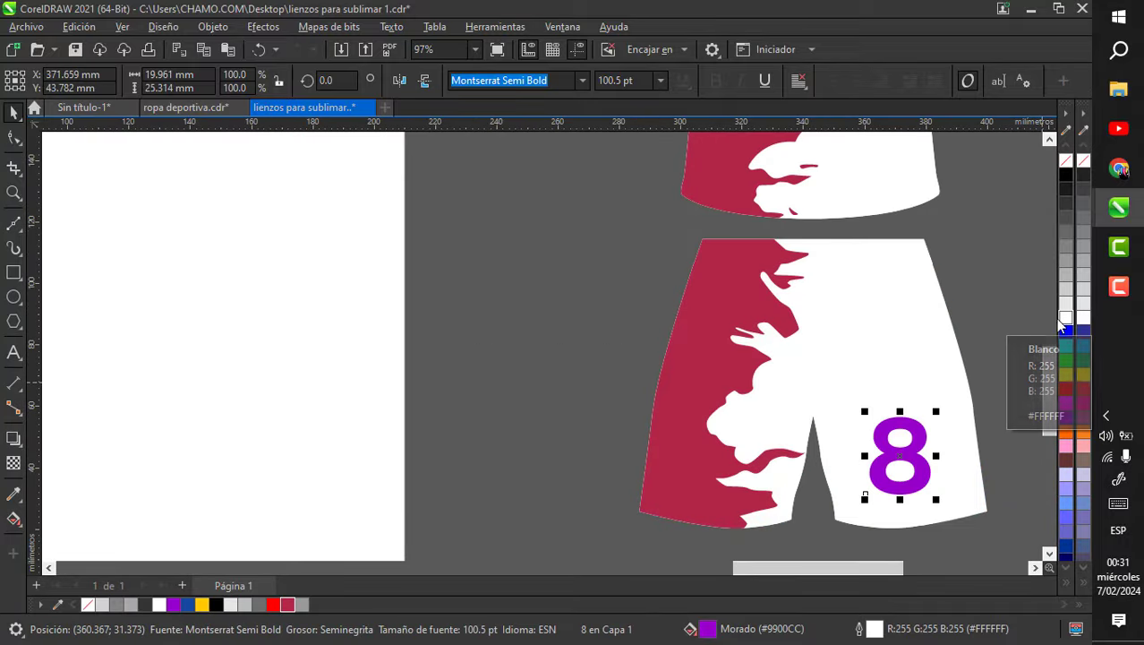
click(288, 604)
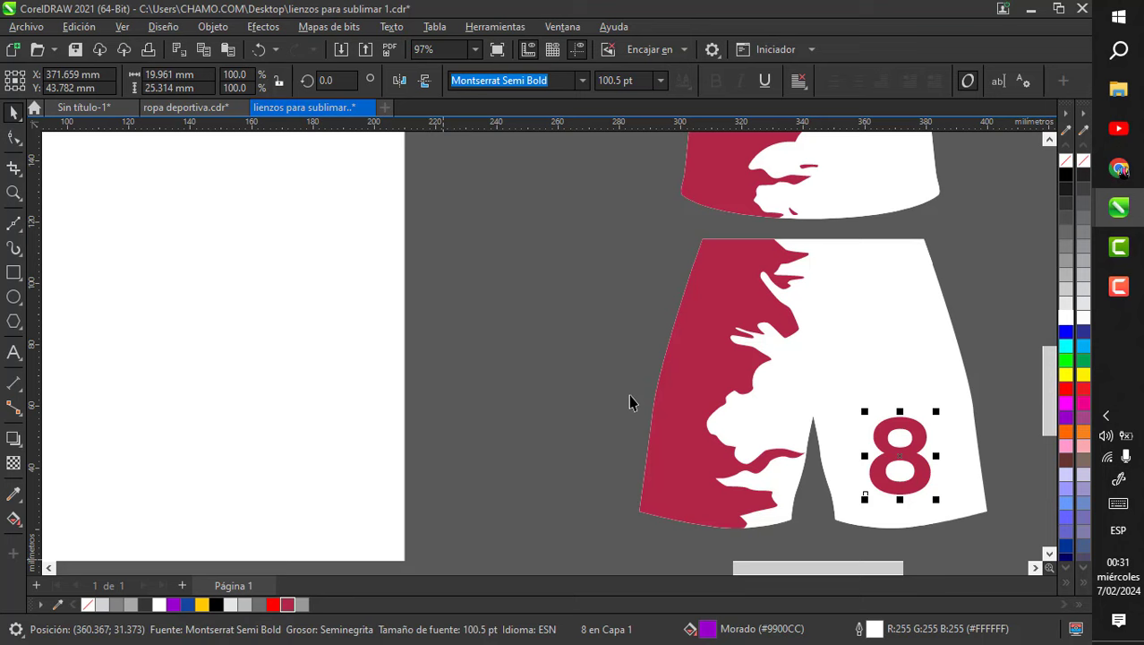
click(973, 254)
- Move the purple, yellow and blue kits with their canvases to the right of the crimson canvas, in one row
scroll(754, 405, down, 1)
scroll(755, 405, down, 2)
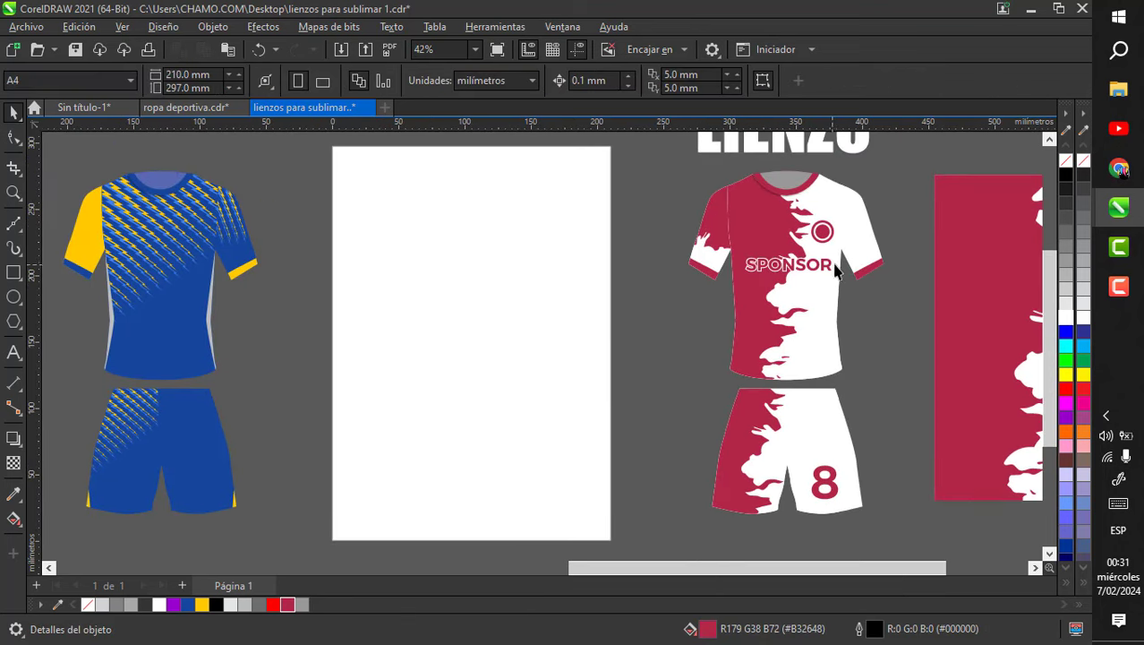
scroll(891, 246, down, 1)
scroll(945, 269, up, 2)
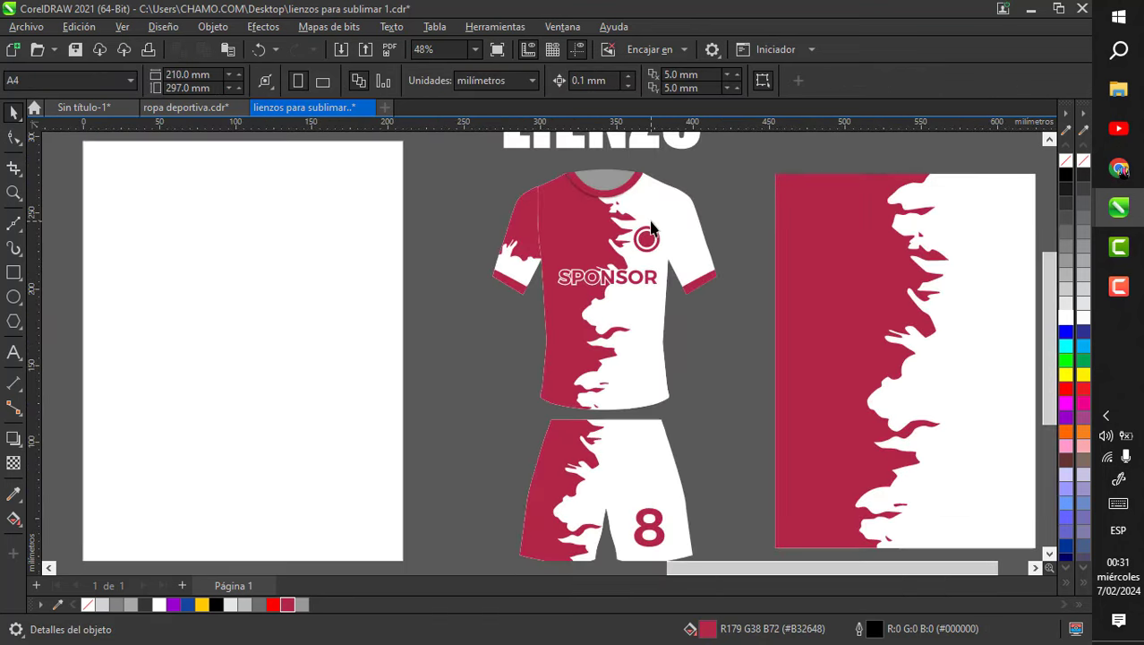
scroll(804, 260, down, 1)
scroll(804, 261, up, 1)
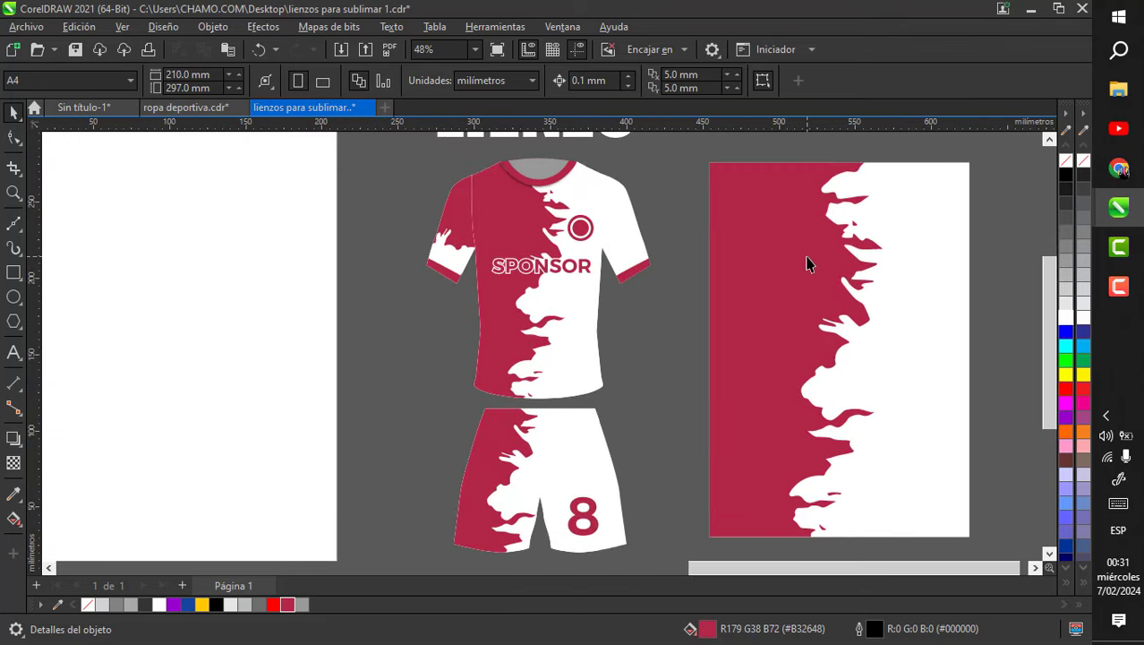
scroll(807, 263, down, 4)
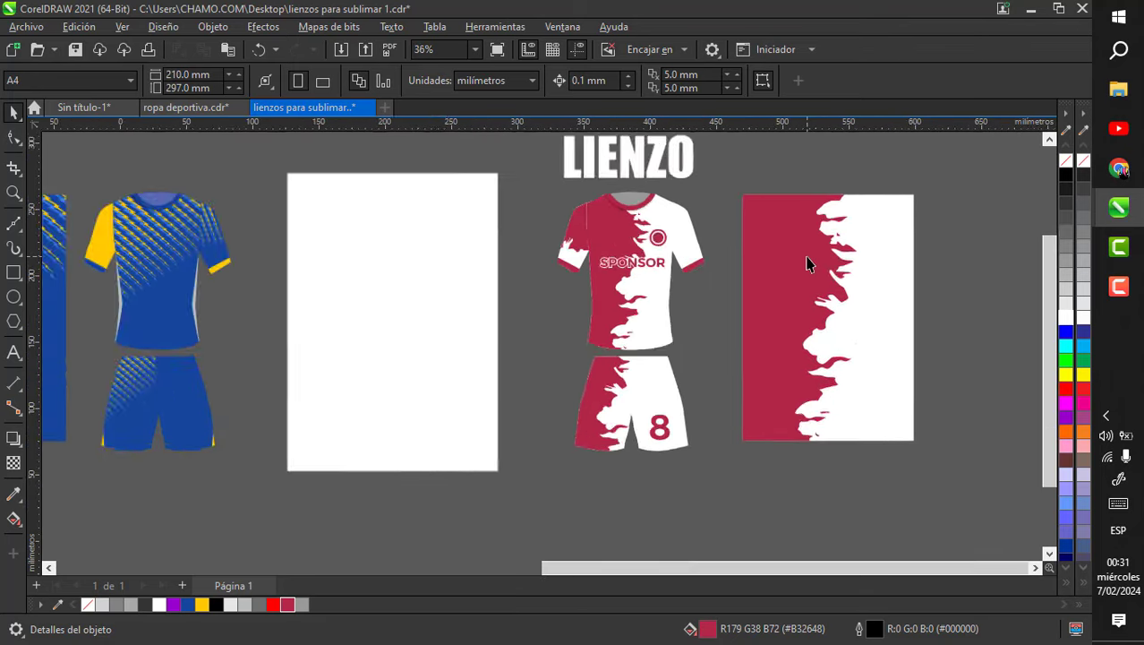
drag(374, 292, 649, 344)
scroll(443, 269, down, 1)
drag(447, 267, 791, 319)
click(791, 320)
- Review the finished kits beside their canvases, comparing the crimson, purple, yellow and blue designs
scroll(864, 253, up, 3)
scroll(864, 253, up, 1)
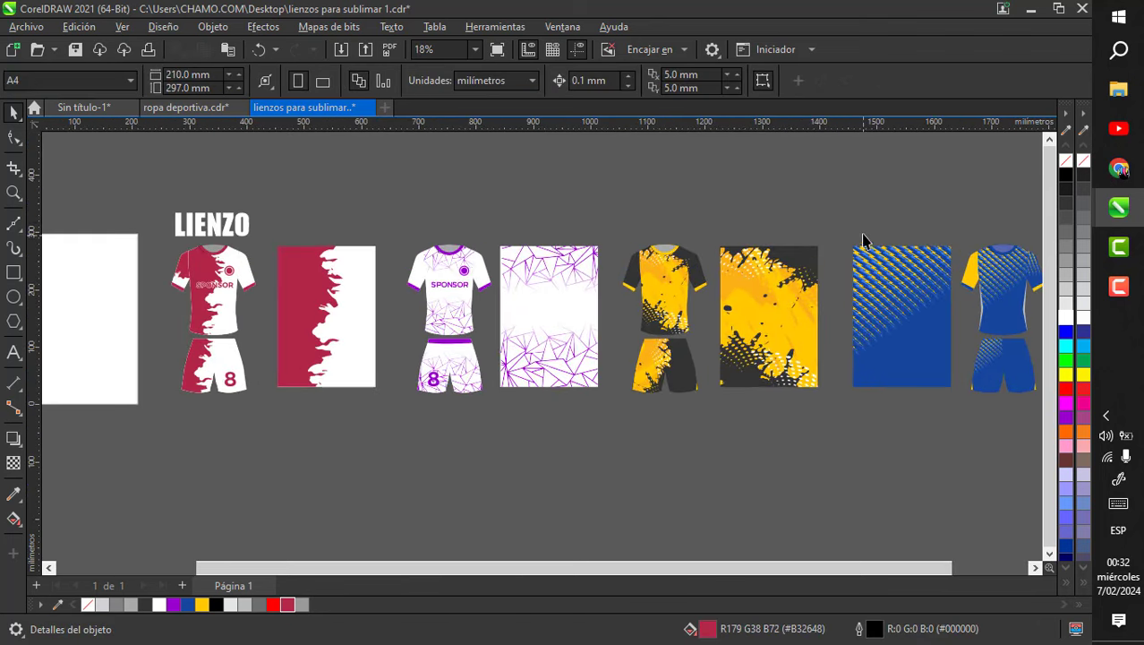
scroll(509, 358, up, 5)
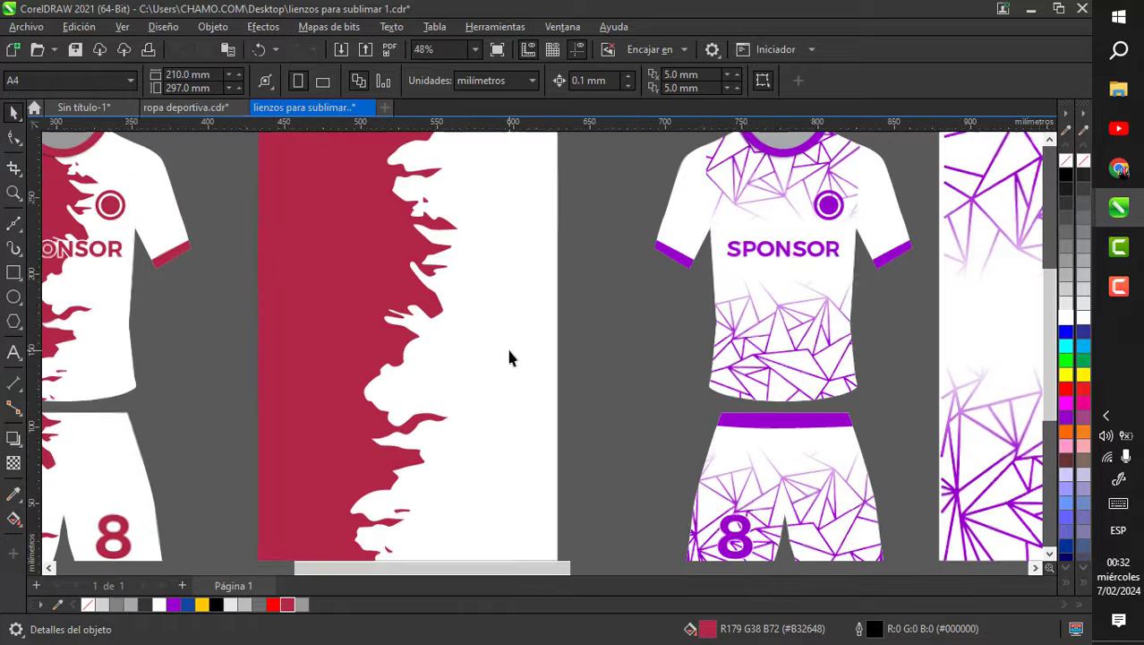
scroll(508, 358, down, 6)
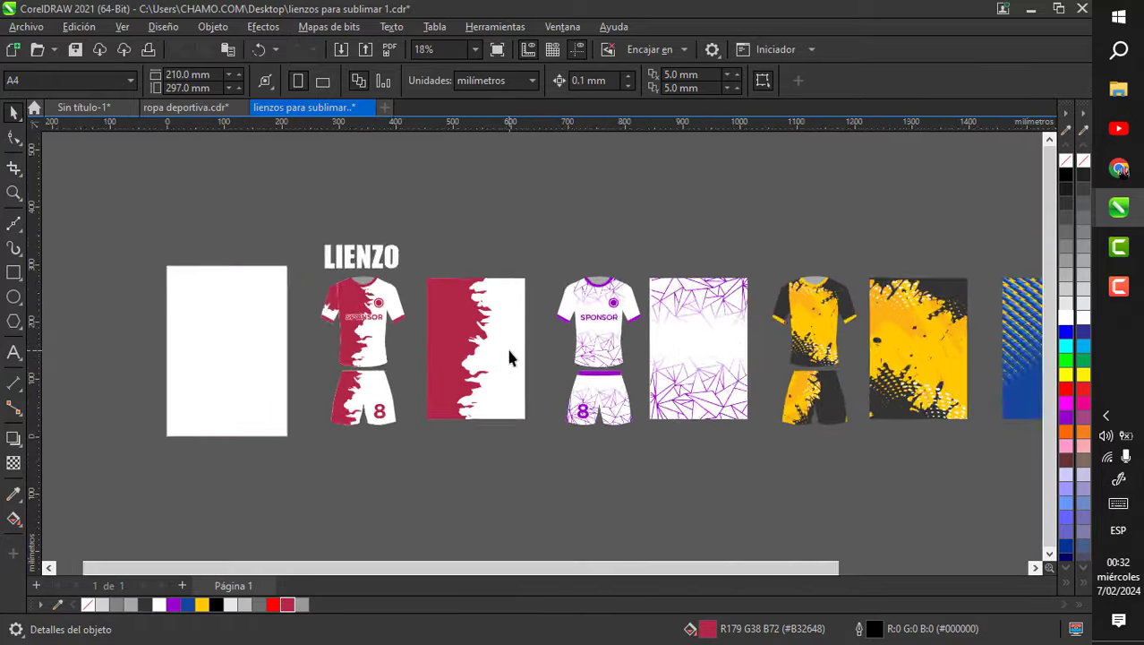
scroll(724, 351, up, 4)
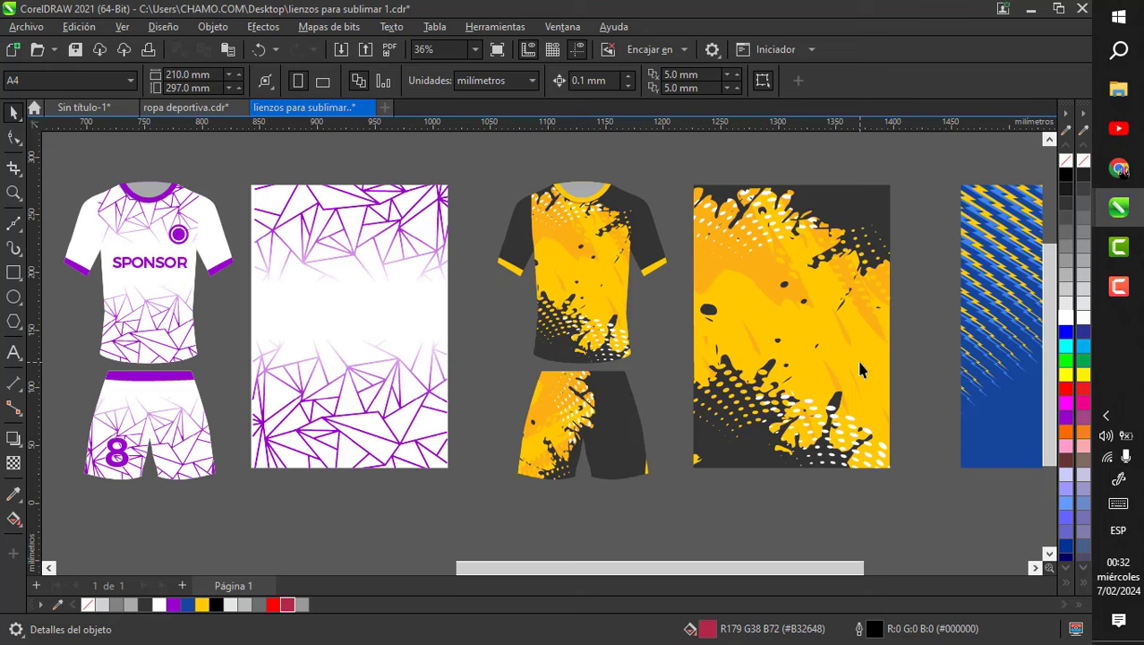
scroll(860, 363, up, 1)
scroll(862, 365, down, 5)
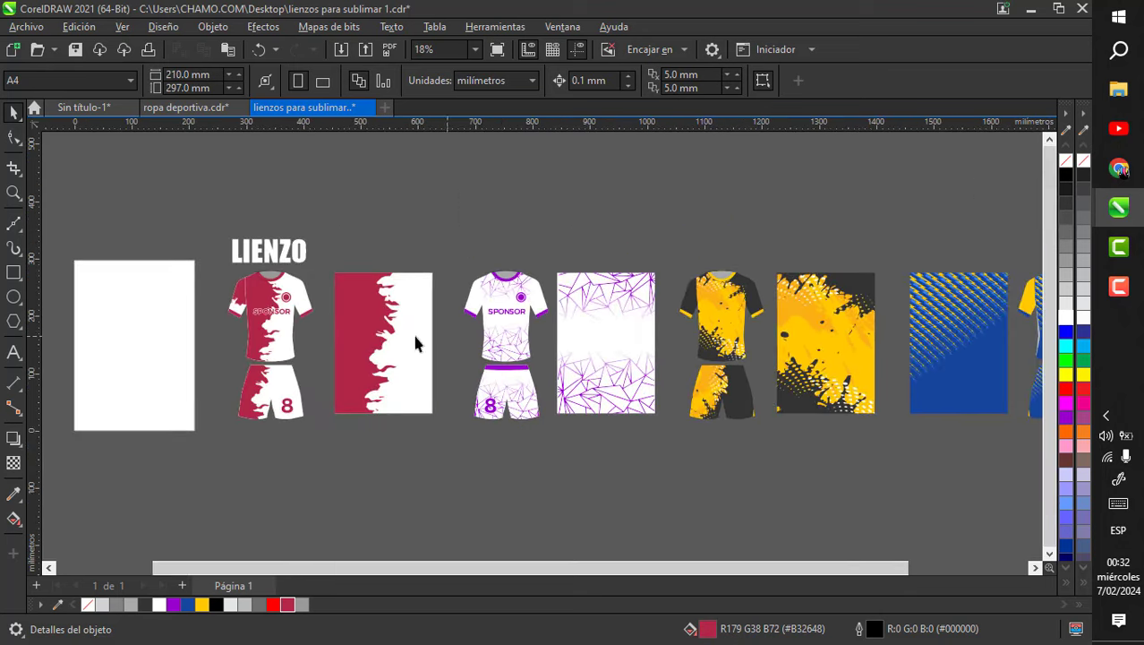
scroll(338, 335, up, 2)
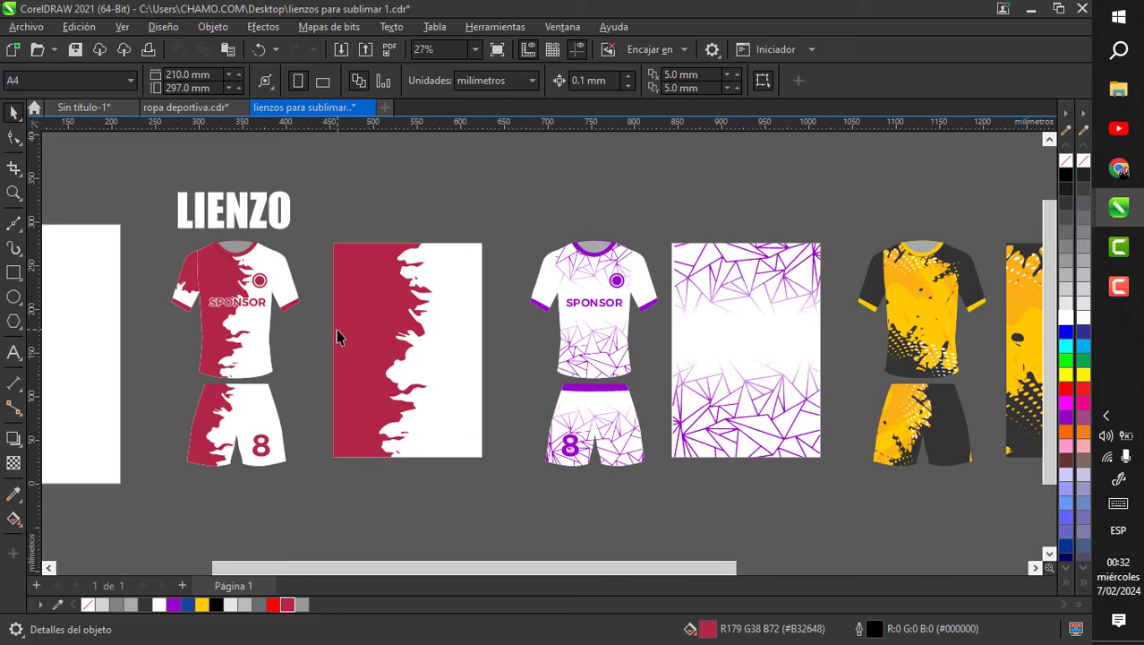
scroll(338, 336, up, 2)
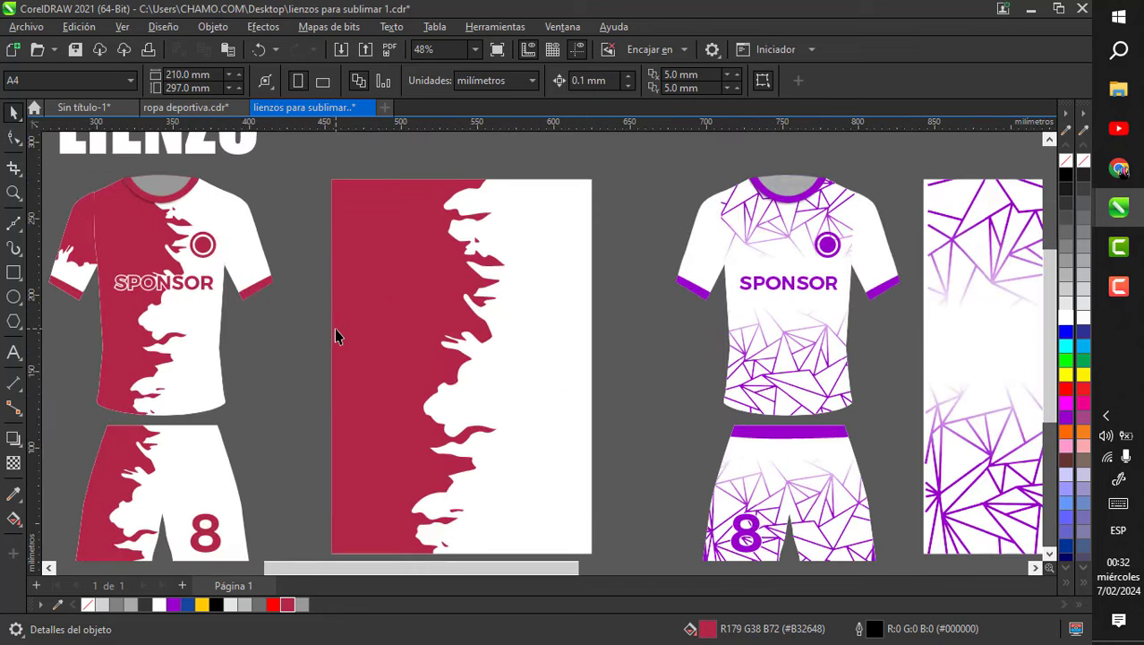
scroll(336, 336, down, 2)
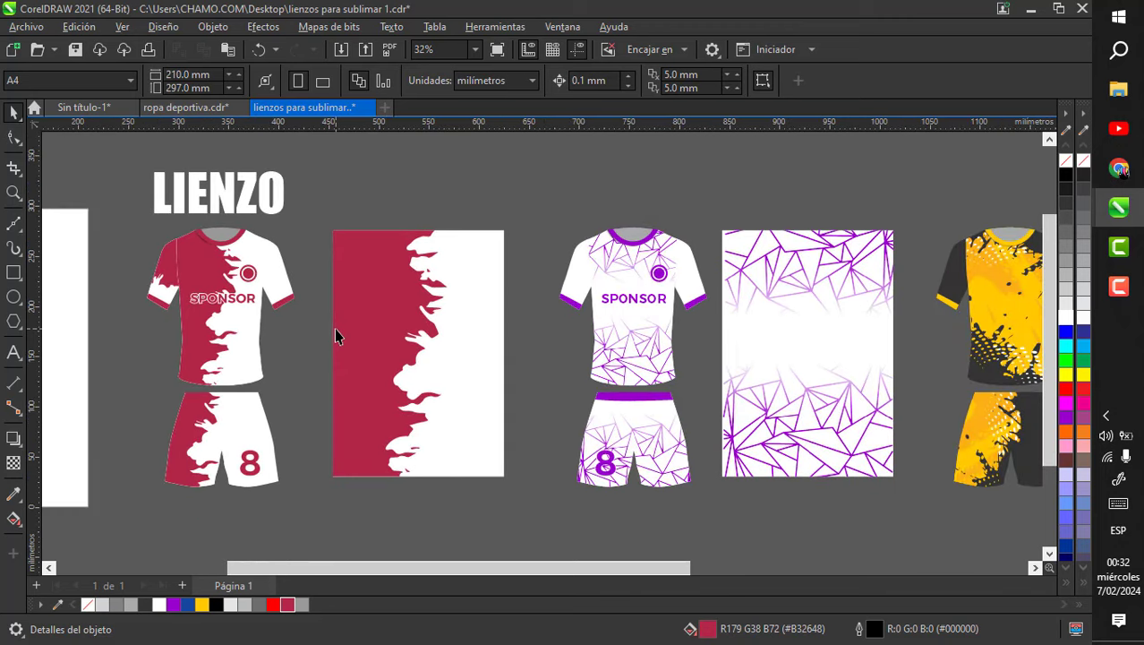
- Inspect how the purple geometric and yellow splatter canvases fit their shirts and shorts, and compare them with the crimson set under the LIENZO title
scroll(337, 333, down, 2)
scroll(691, 327, up, 3)
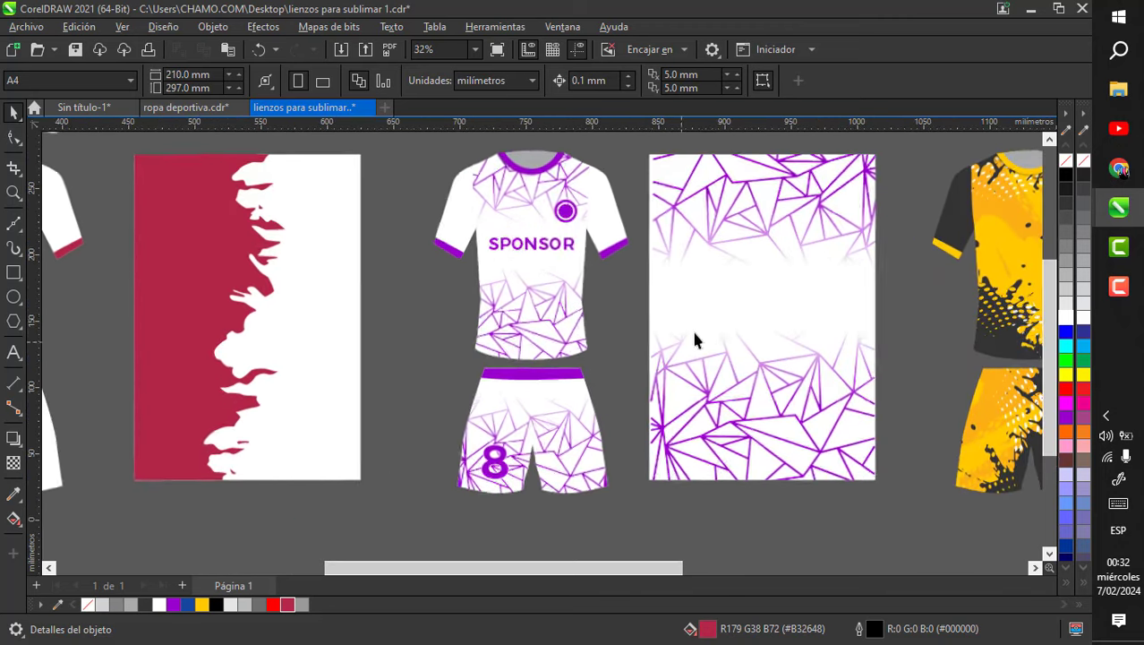
scroll(750, 261, up, 1)
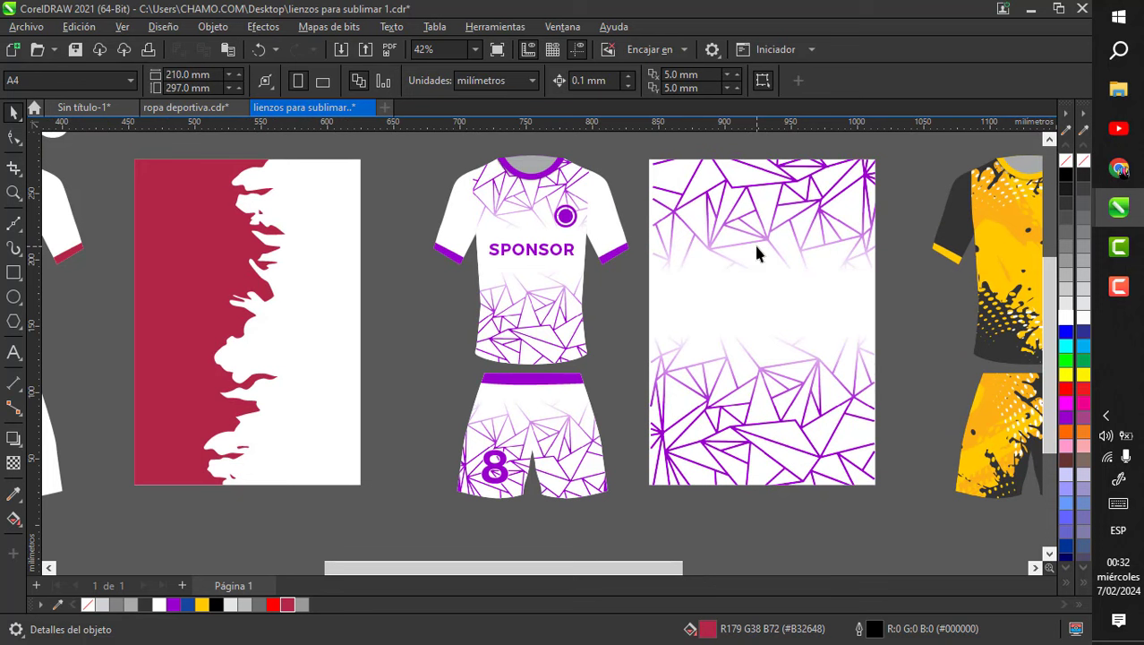
scroll(756, 246, down, 1)
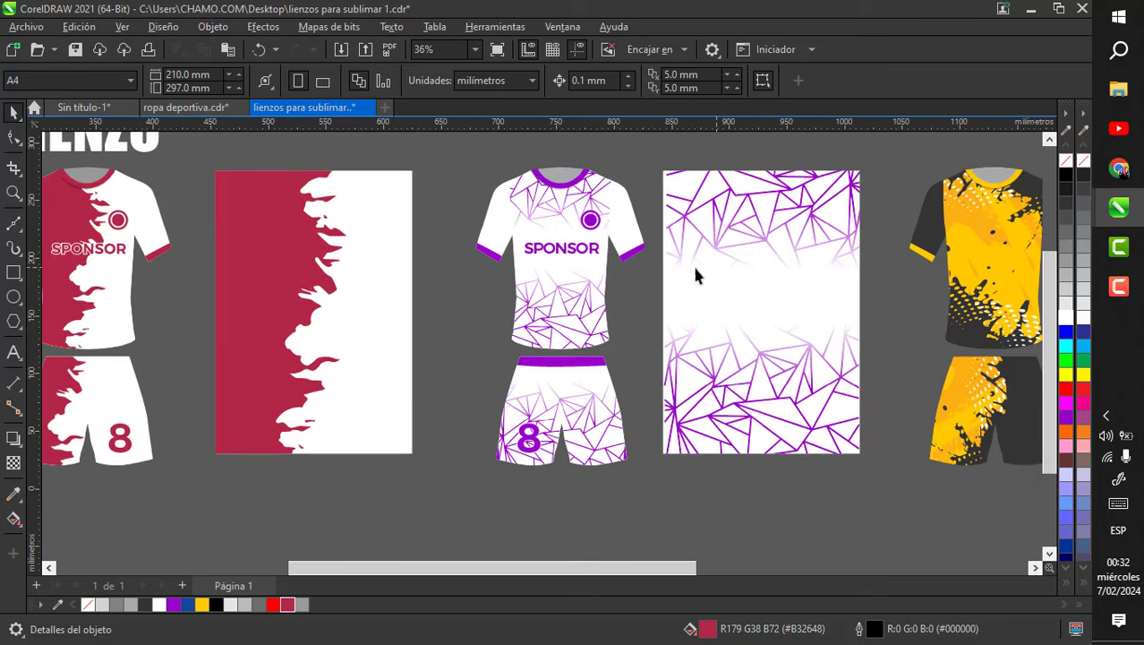
scroll(667, 255, up, 1)
scroll(712, 295, up, 2)
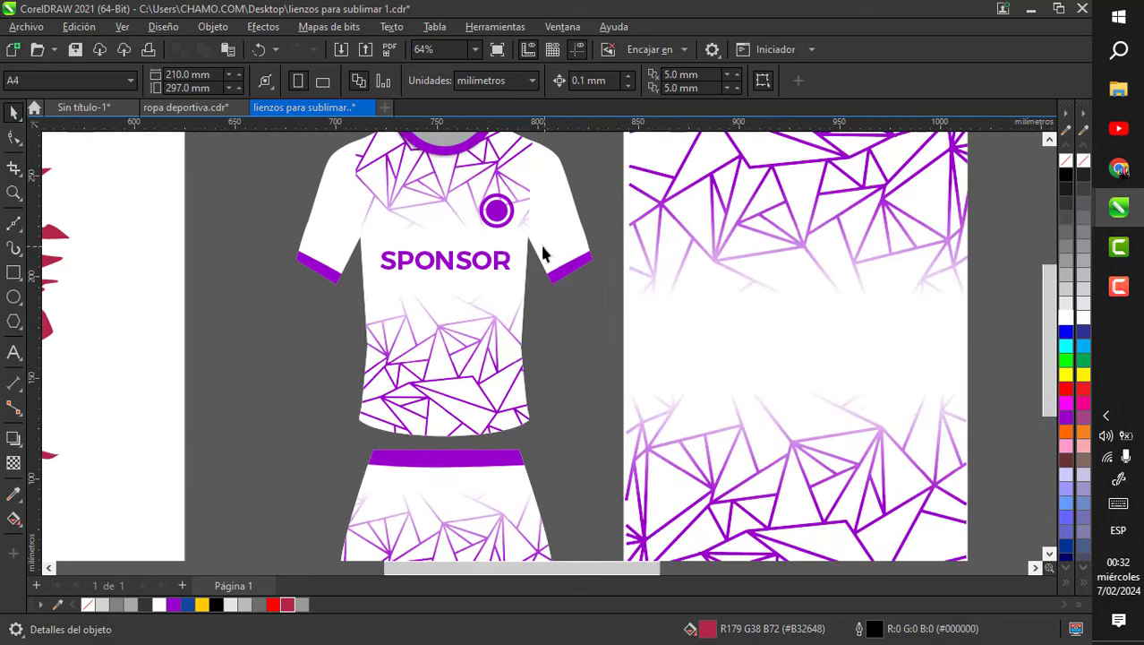
scroll(812, 281, down, 4)
scroll(812, 281, up, 1)
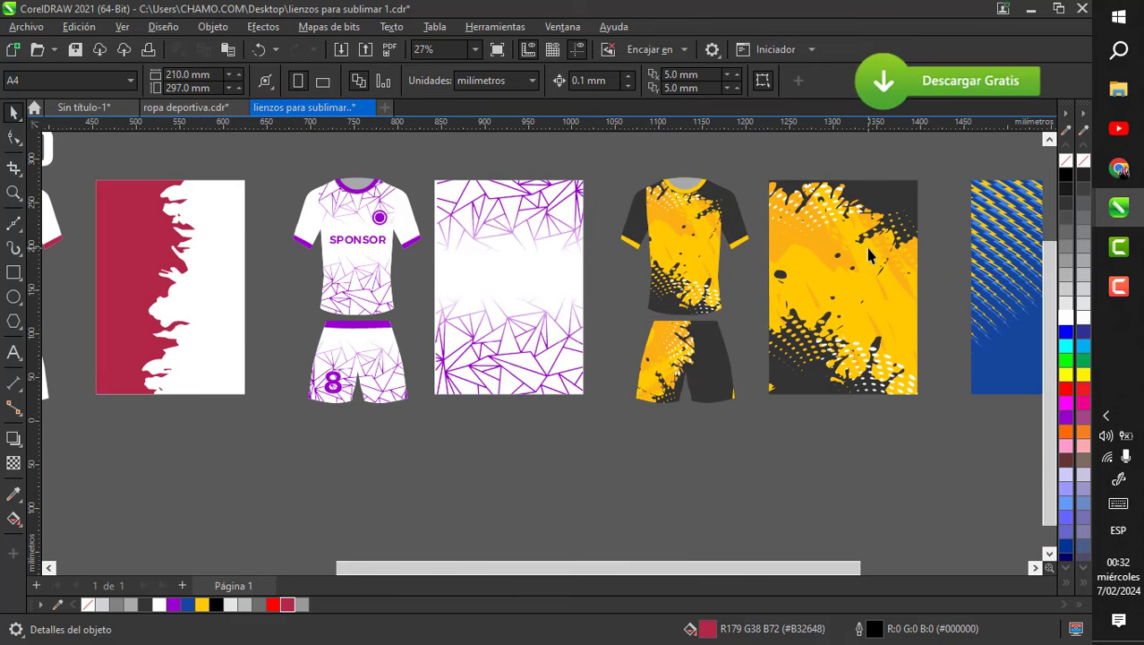
scroll(869, 255, up, 2)
scroll(893, 194, up, 2)
scroll(893, 195, down, 2)
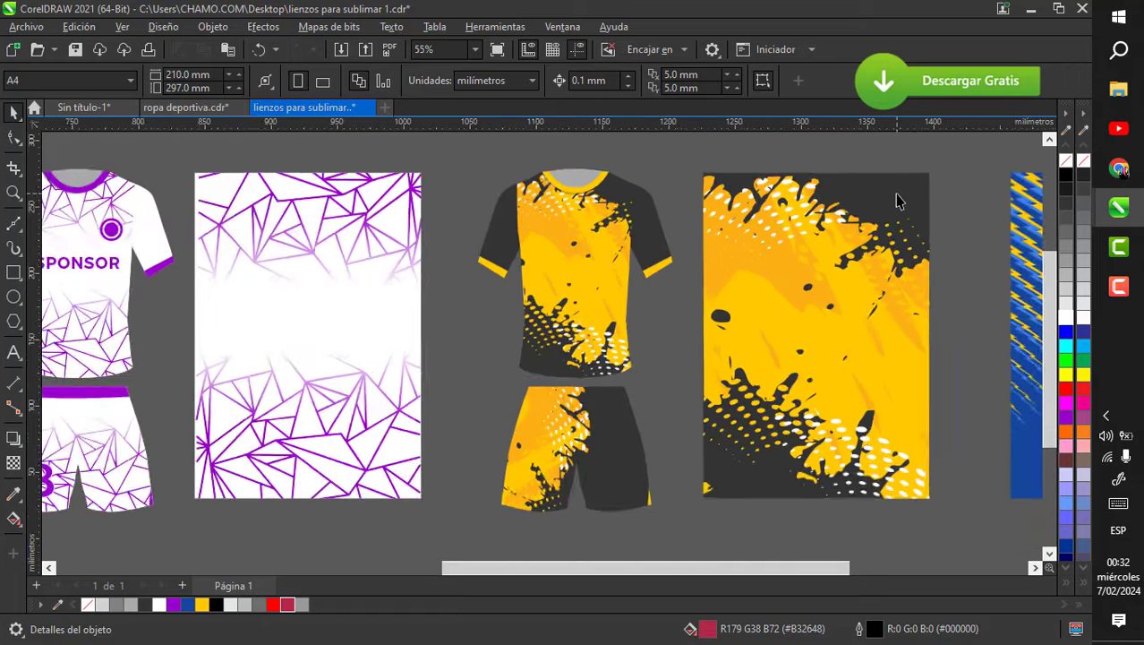
scroll(894, 195, down, 1)
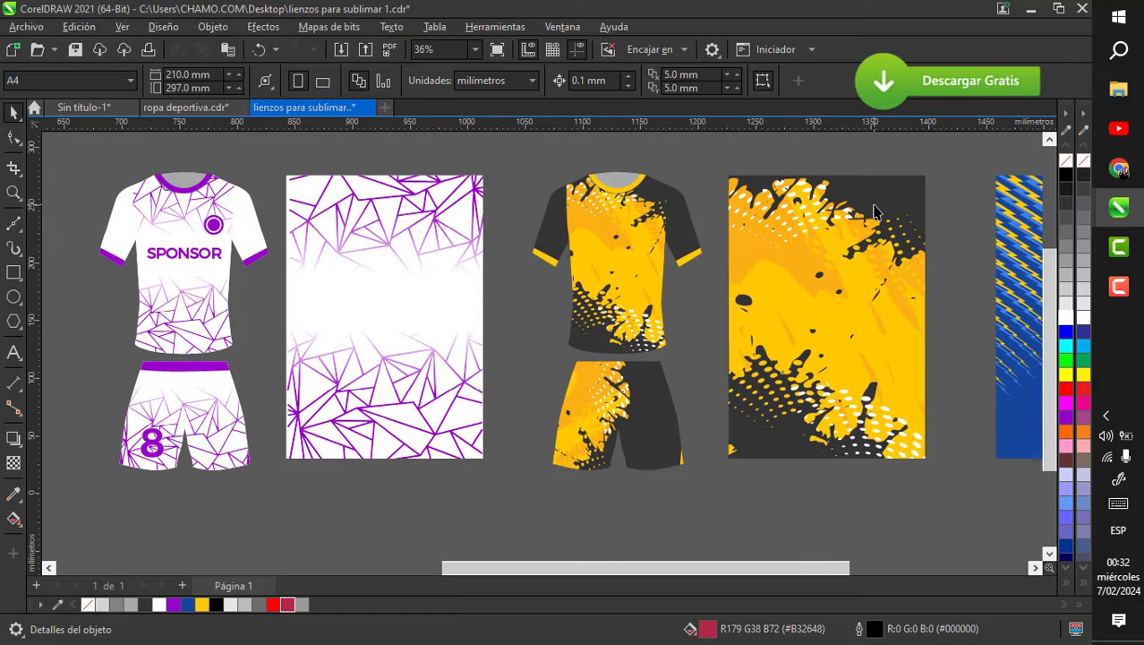
scroll(876, 211, down, 1)
scroll(603, 307, down, 1)
scroll(279, 206, up, 1)
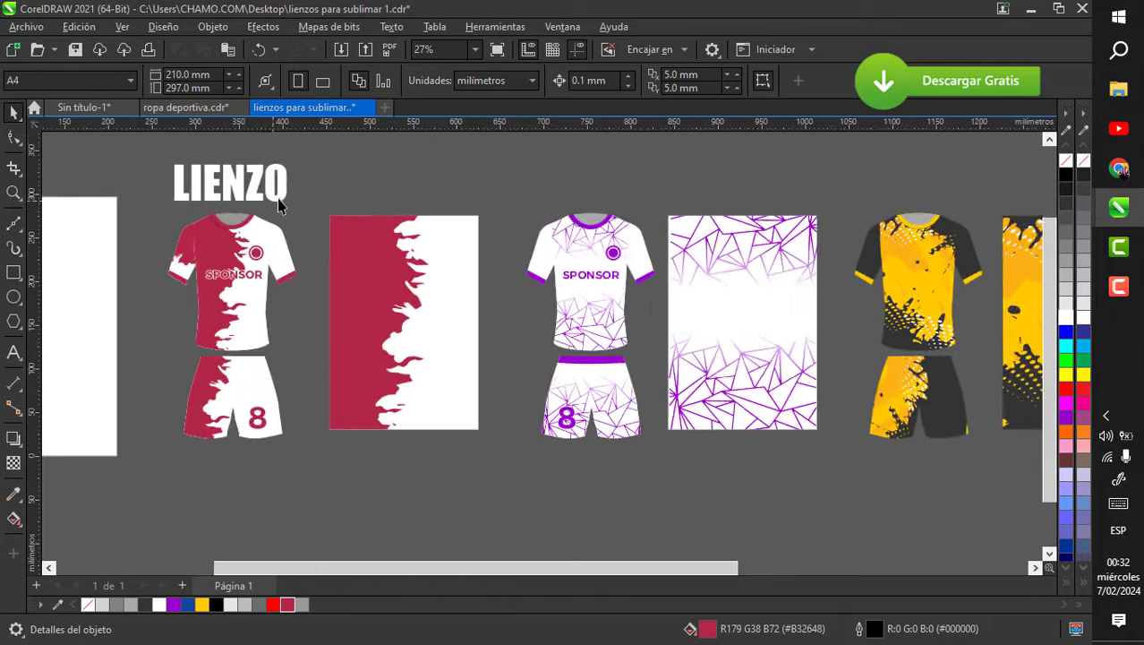
scroll(279, 206, up, 2)
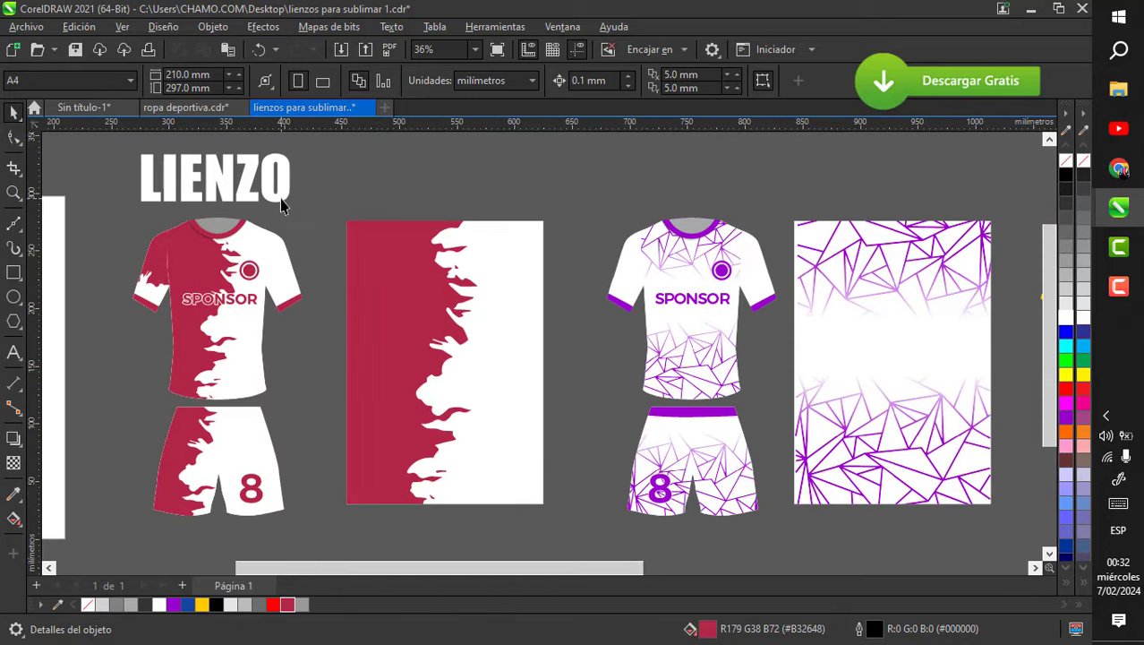